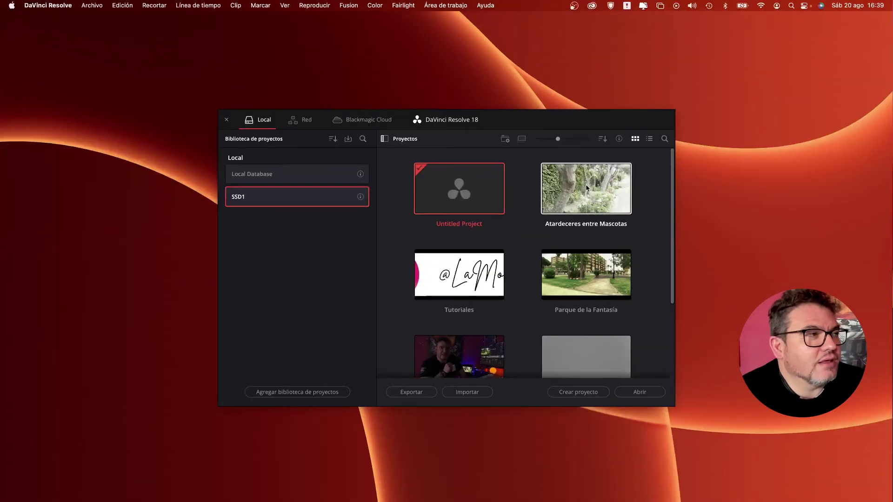
Step: Open the project Atardeceres entre Mascotas from the SSD1 project library
double_click(585, 184)
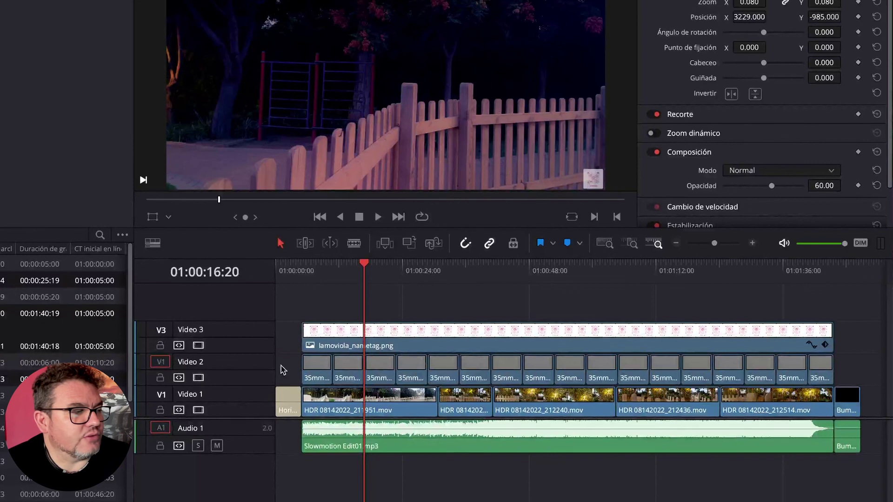
Step: Examine the opening title by moving back frame by frame from 01:00:05:00, and view the closing bumper at the timeline's end
click(294, 264)
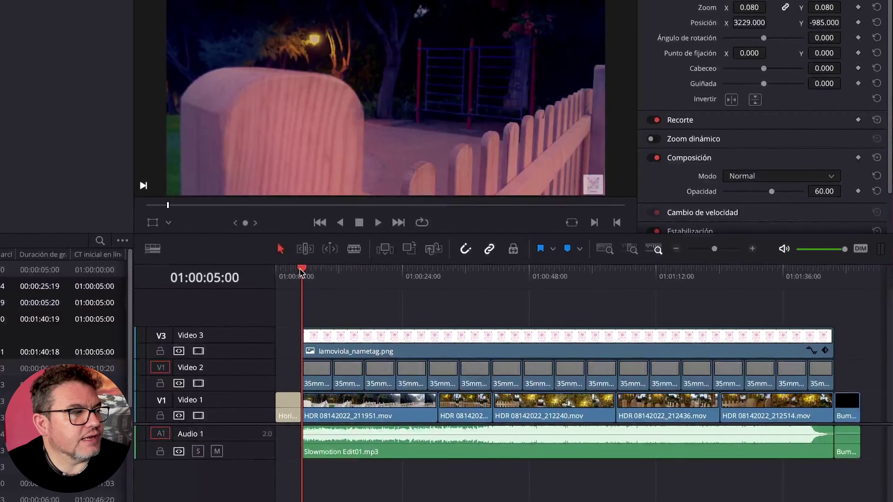
key(Left)
key(Left)
key(Left)
key(Left)
key(Left)
key(Left)
key(Left)
key(Left)
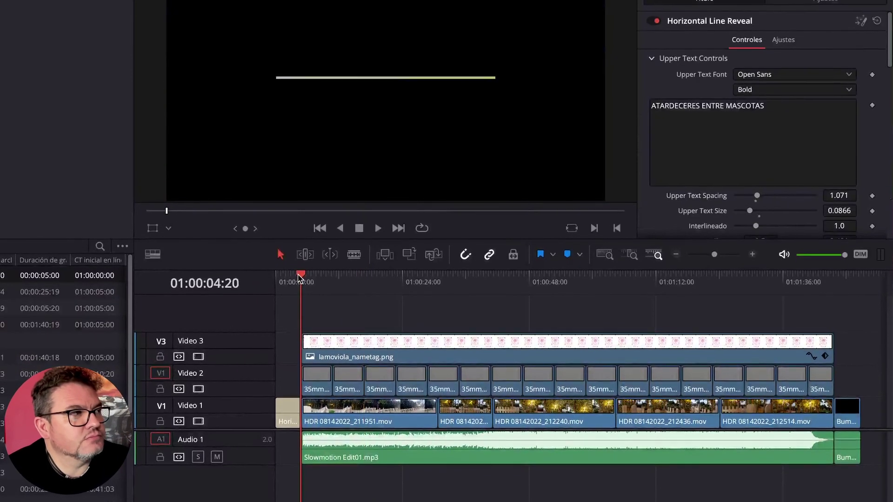
key(Left)
key(Left)
key(Left)
key(Left)
key(Left)
key(Left)
key(Left)
key(Left)
key(Left)
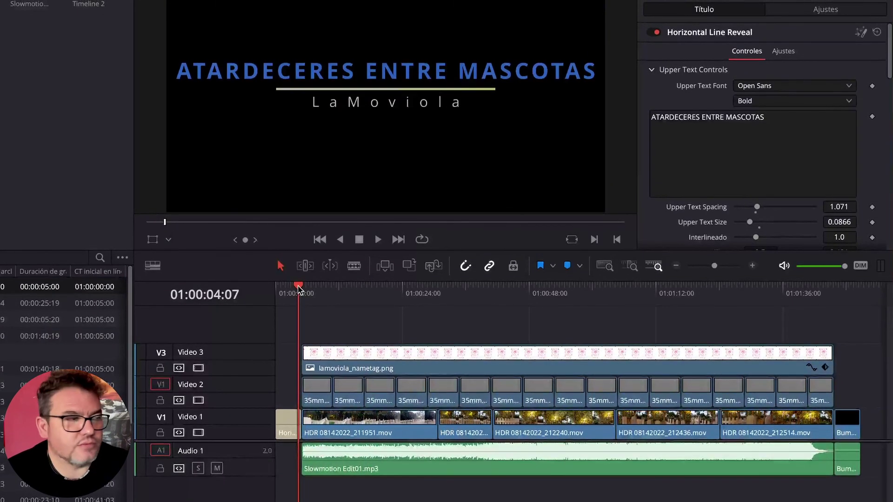
click(856, 289)
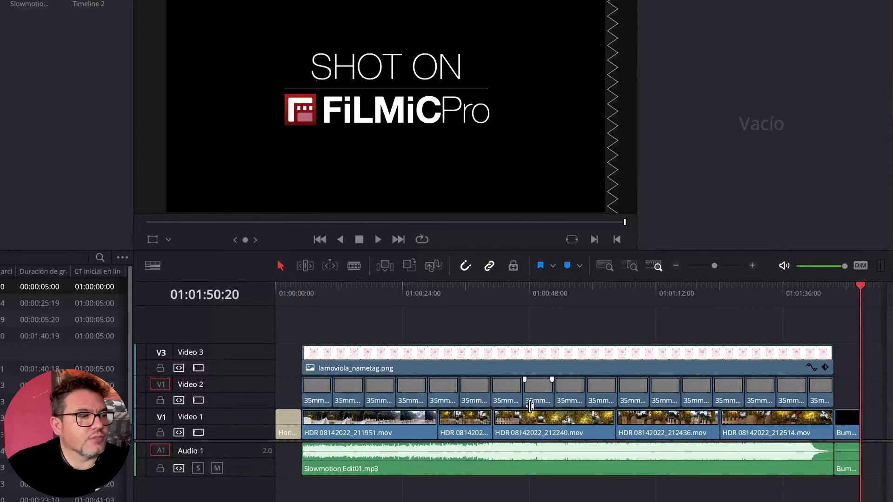
Step: Select each of the five HDR footage clips on the Video 1 track in turn to inspect them
click(389, 436)
click(460, 430)
click(525, 424)
click(641, 423)
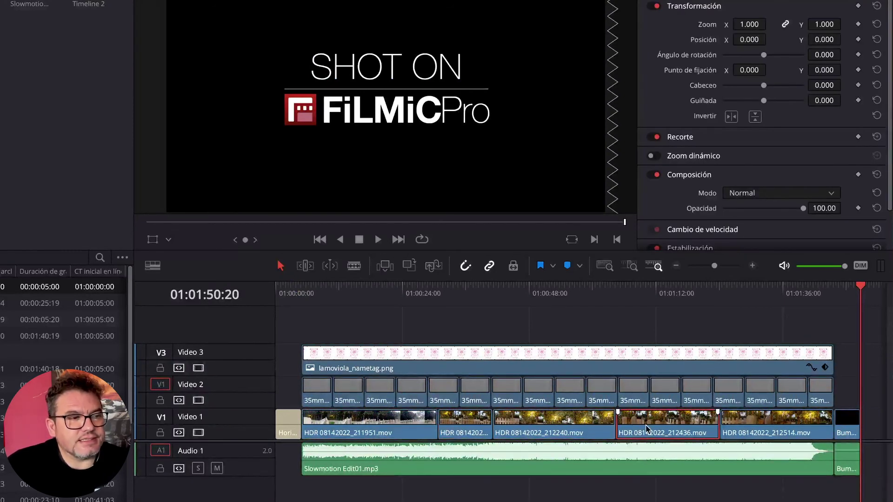
click(786, 428)
Step: View a frame of each HDR footage clip in turn, from 01:00:16:20 through to 01:01:30:22
click(362, 292)
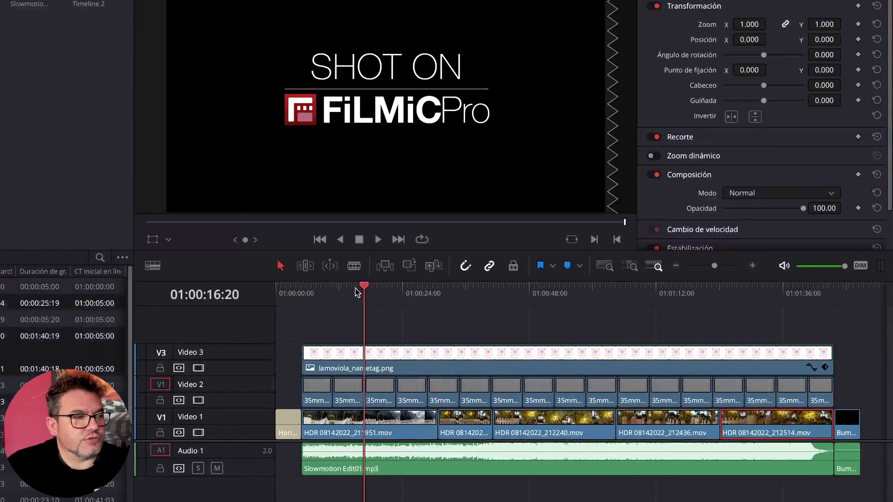
click(459, 292)
click(555, 292)
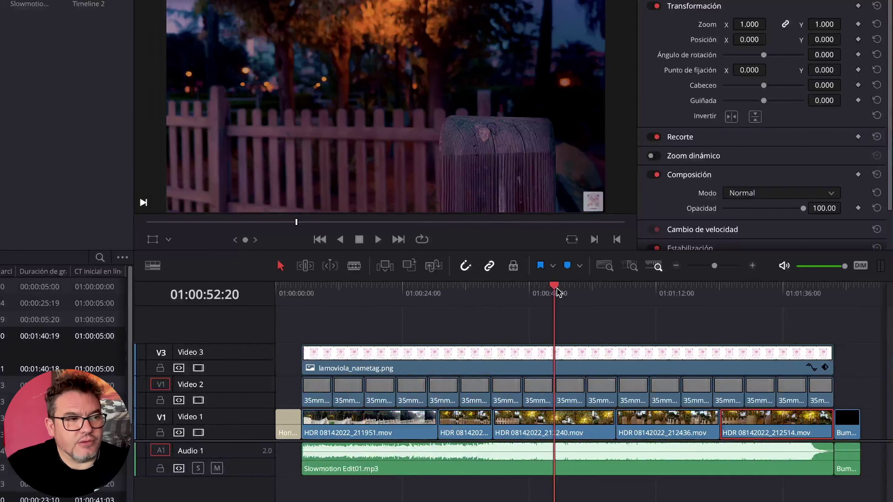
click(663, 293)
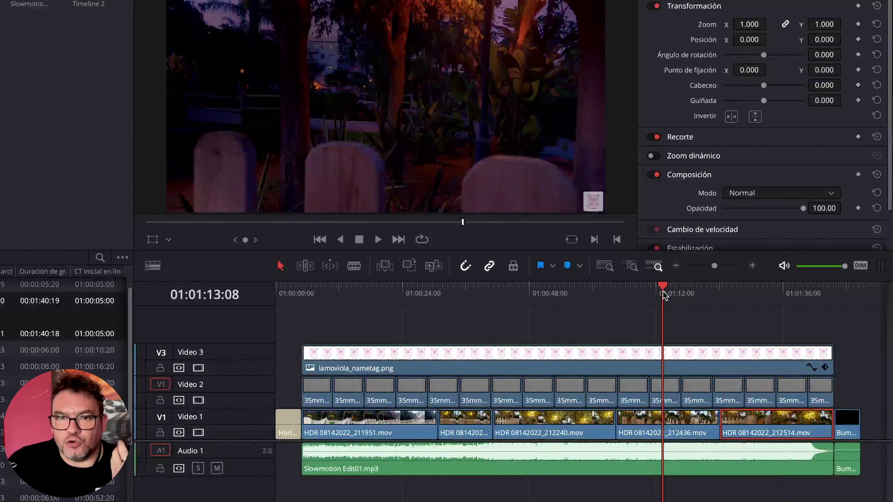
click(755, 296)
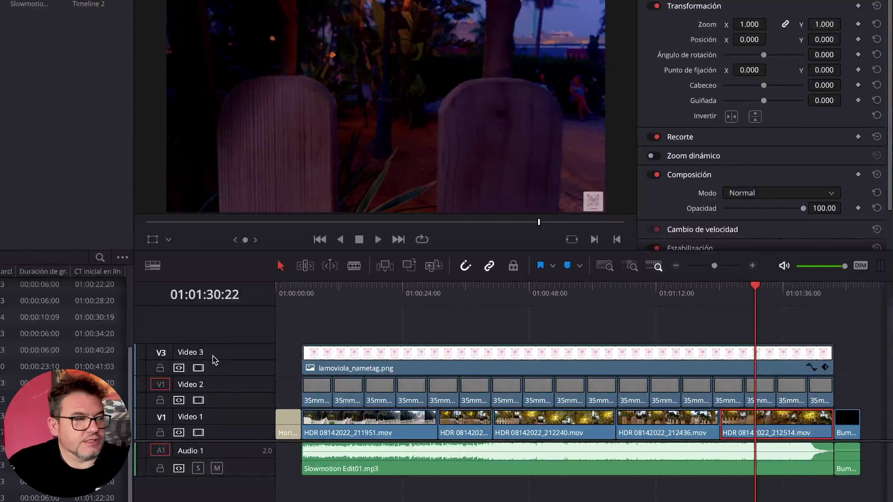
Step: Target Video 3, inspect the lamoviola_nametag.png watermark clip's settings, and set the destination back to Video 2
click(160, 353)
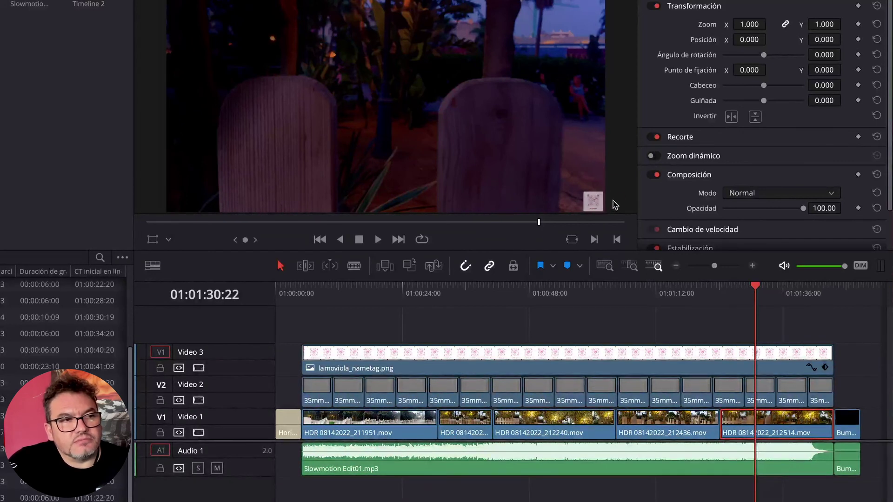
click(434, 365)
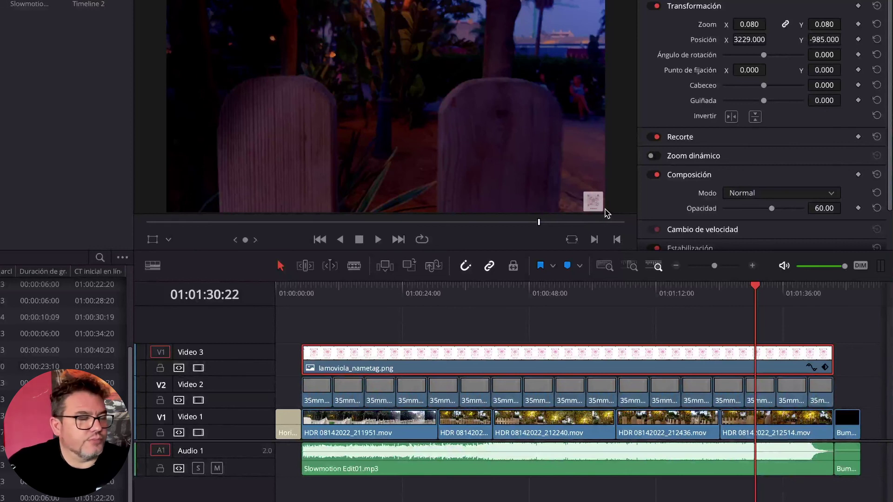
click(161, 387)
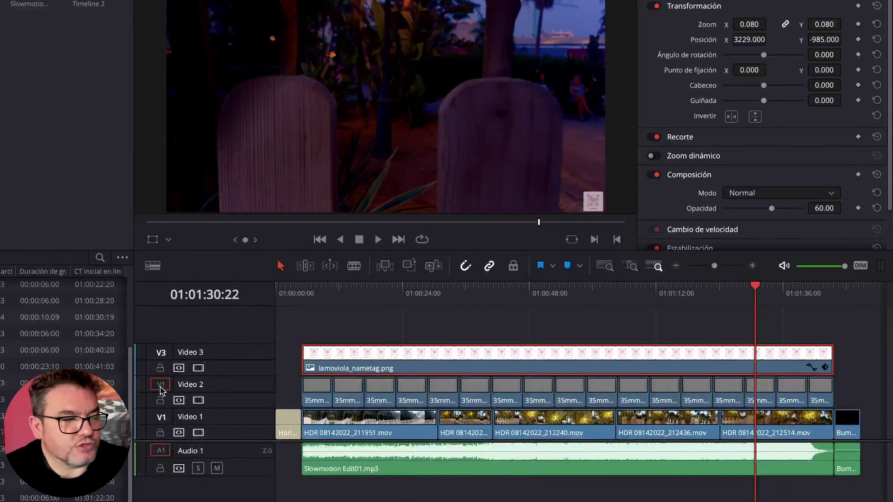
Step: Inspect the first 35mm grain clips on Video 2, and play the second one on its own in a loop
click(311, 390)
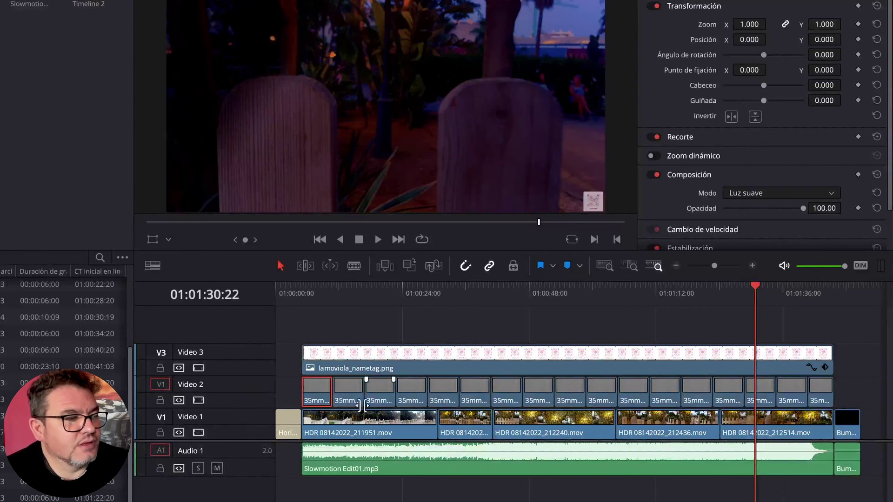
click(351, 394)
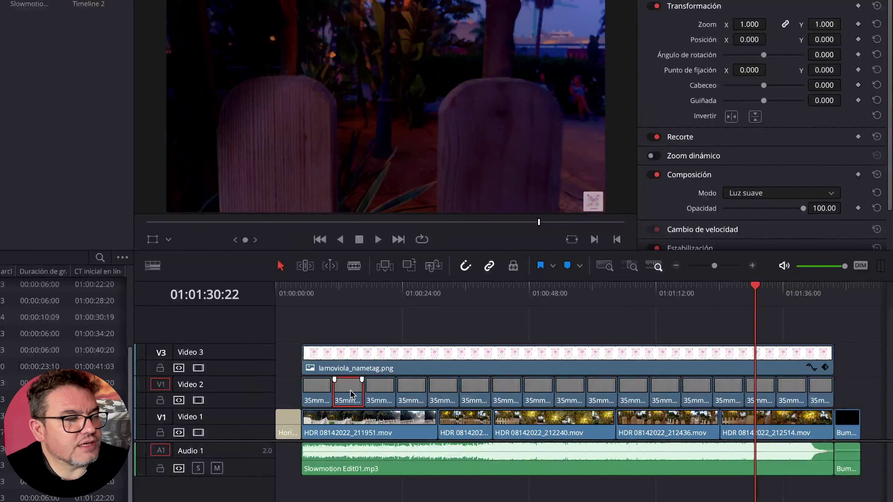
double_click(351, 394)
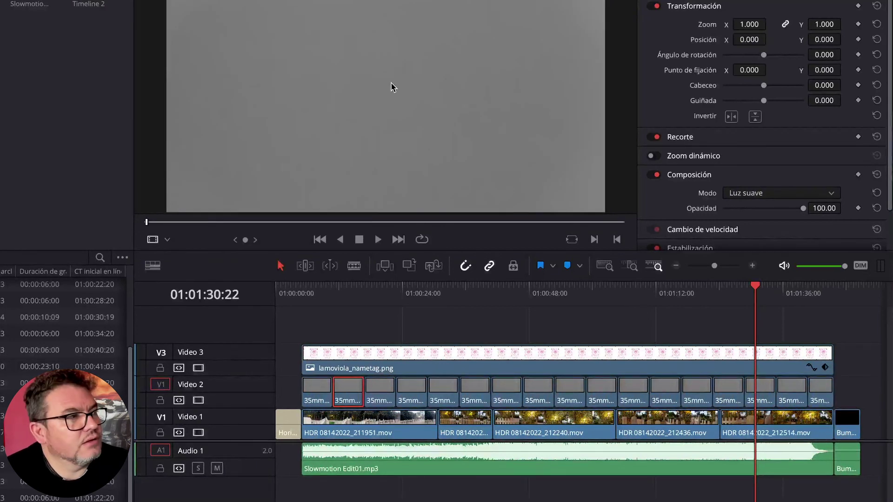
click(421, 240)
click(378, 240)
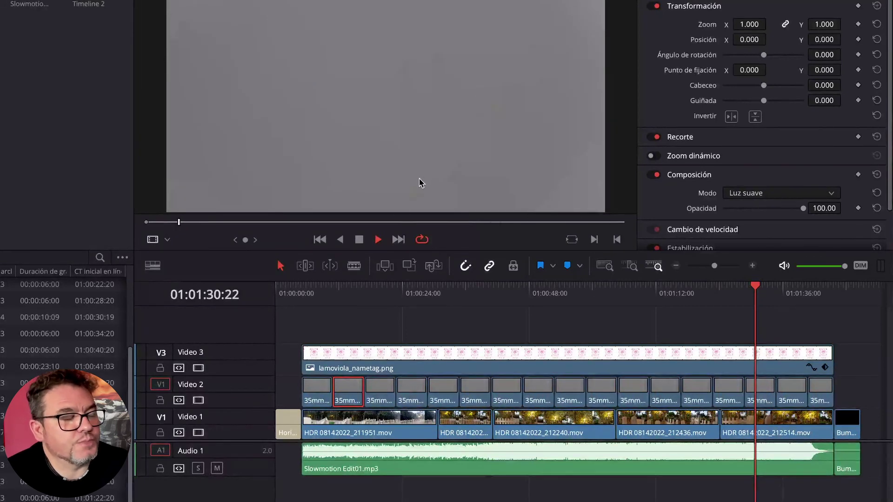
click(359, 239)
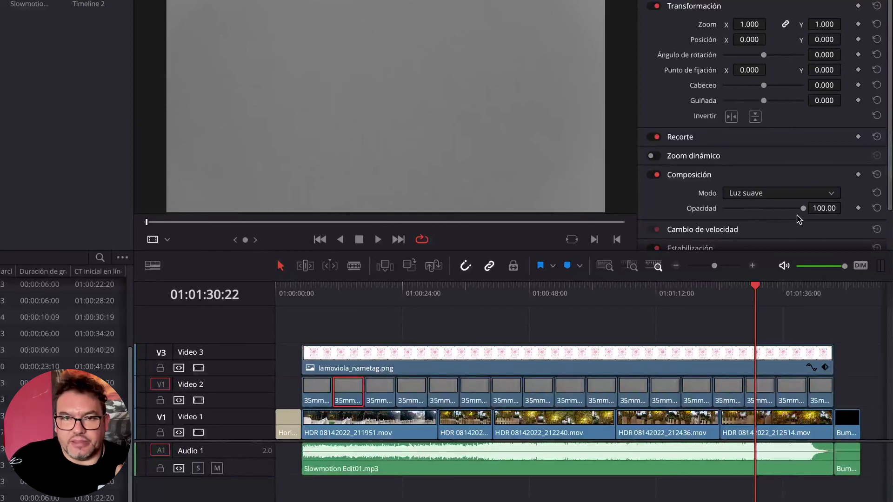
Step: Compare the first footage clip's blend settings with its grain overlay's, and play the timeline from about 01:00:28 to 01:00:35
click(413, 432)
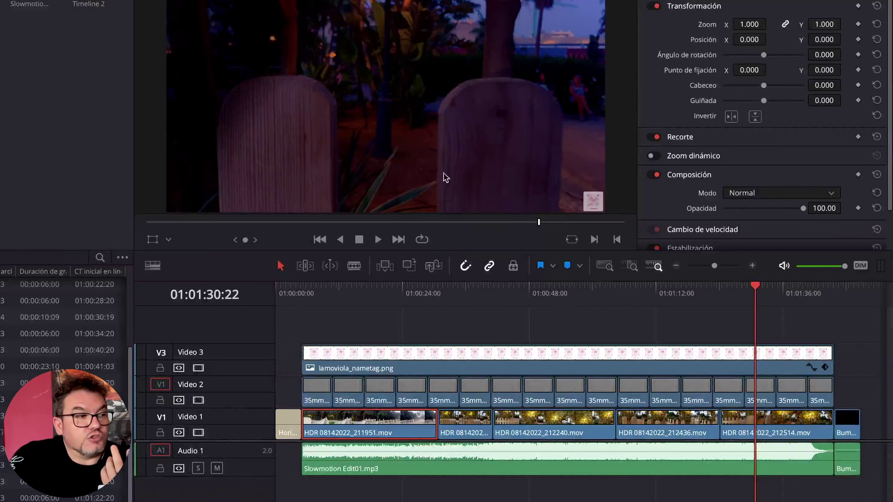
click(318, 393)
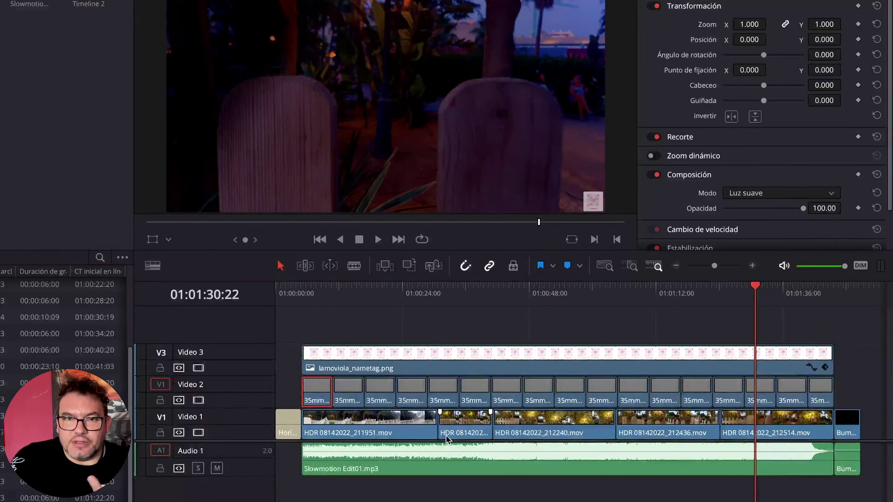
click(426, 294)
key(space)
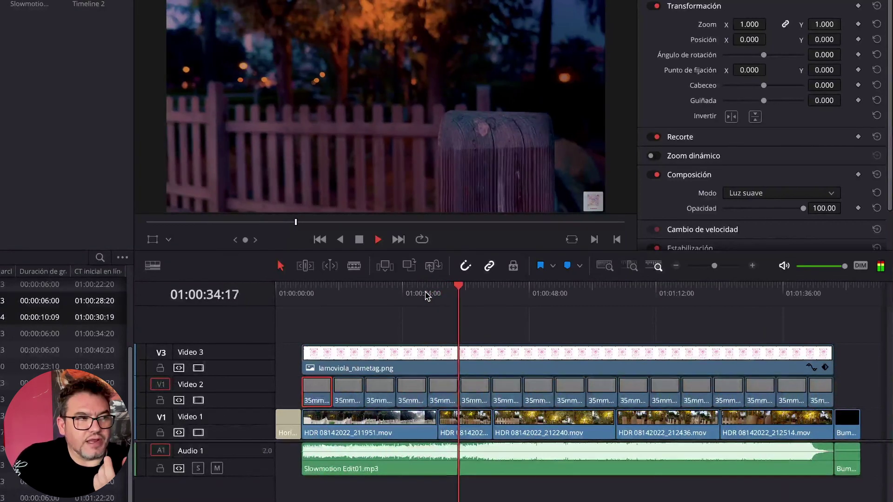
key(space)
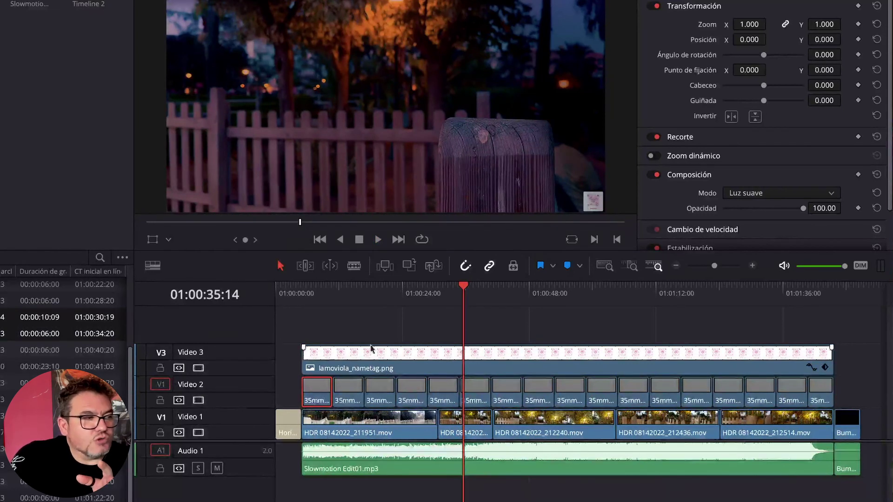
Step: Go to 01:00:16:20, switch to the Color page and view its gallery, LUT browser and media pool in turn
click(362, 292)
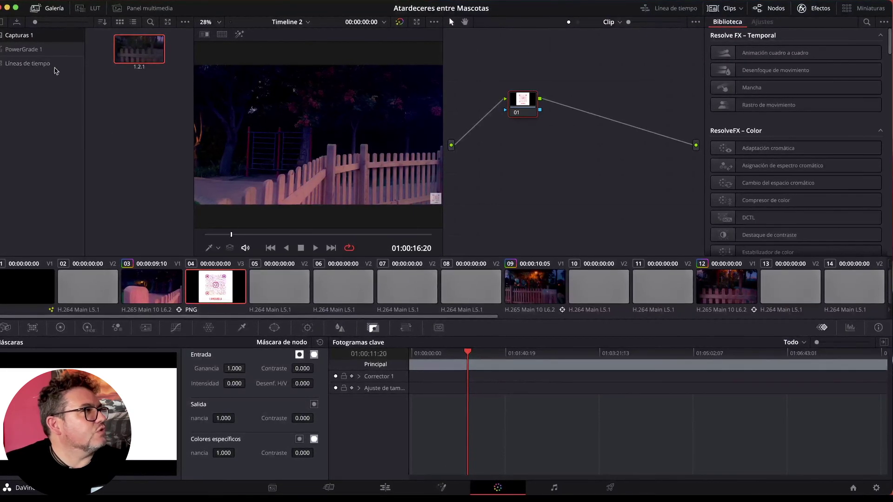
click(52, 10)
click(53, 10)
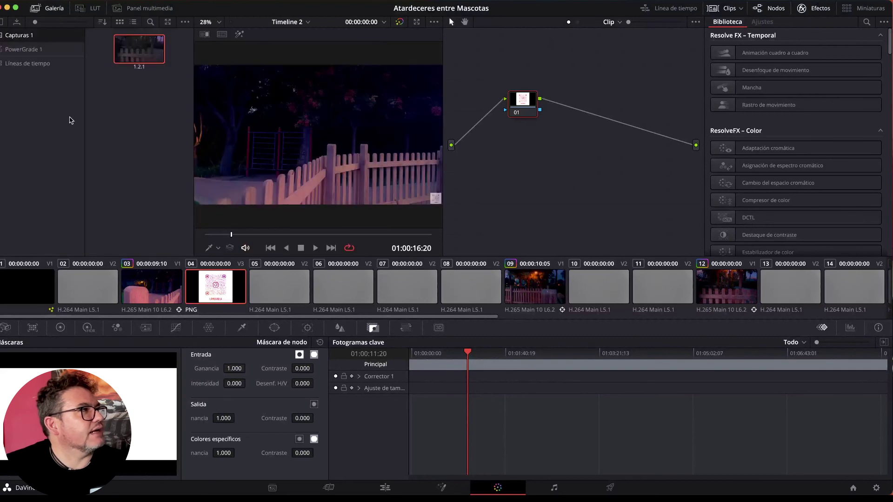
click(95, 9)
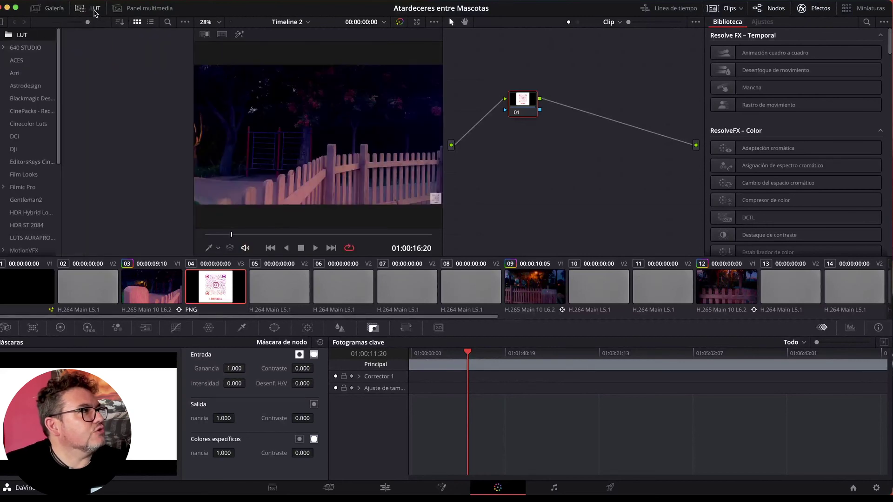
click(95, 10)
click(155, 11)
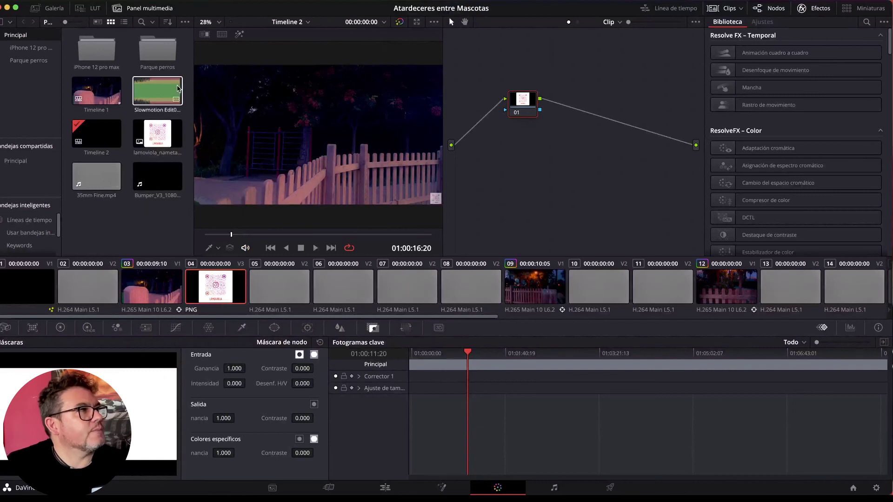
Step: Widen the viewer slightly against the node graph, toggle the effects library off and on, and look through its ResolveFX categories
drag(443, 68, 476, 62)
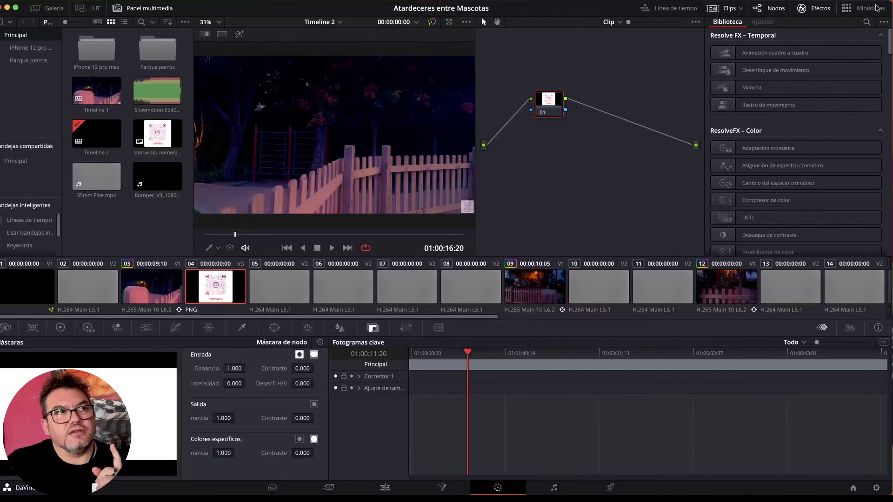
click(817, 8)
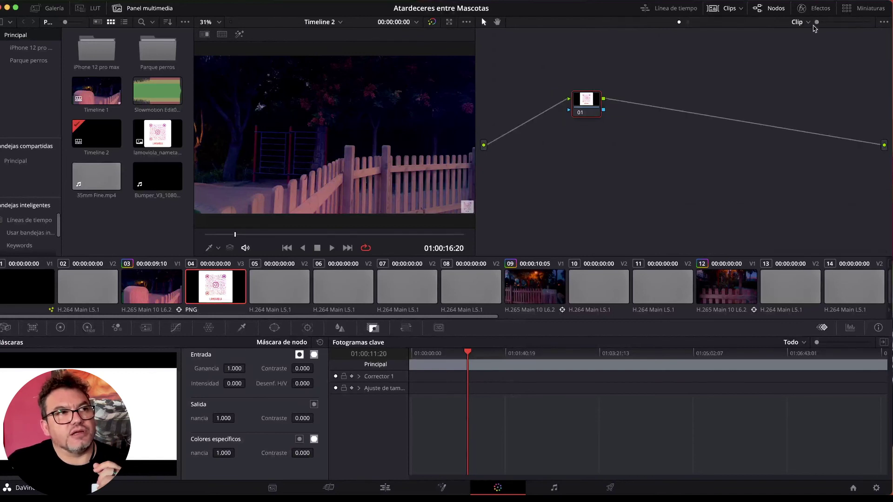
click(818, 9)
scroll(772, 184, down, 10)
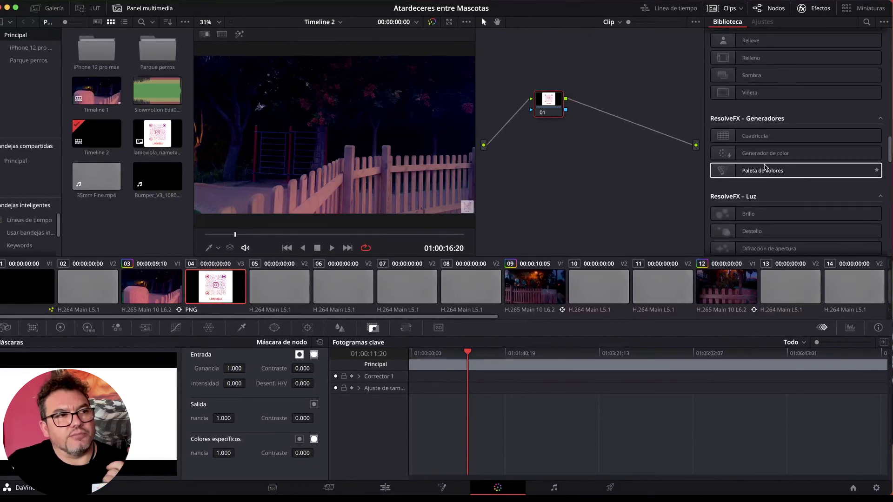
scroll(771, 211, down, 2)
scroll(772, 208, down, 3)
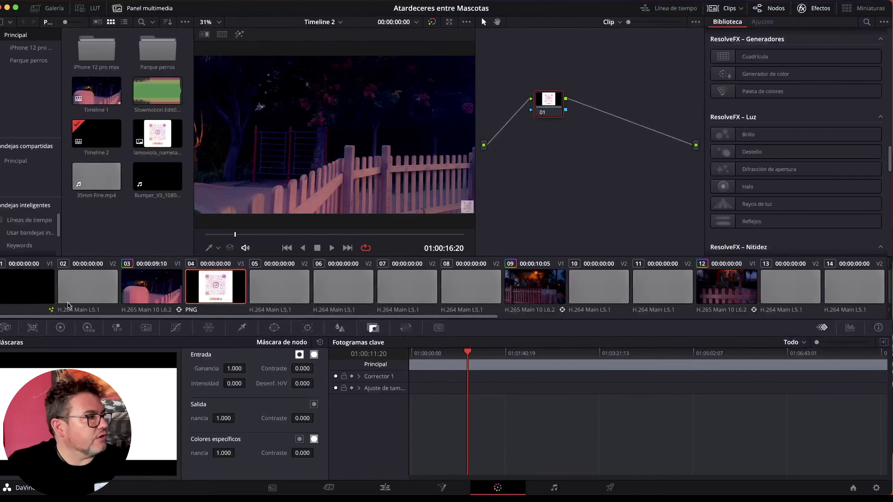
Step: With clip 03 selected, browse the Parque perros bin and the shared Principal bin, and hide the media pool
click(135, 291)
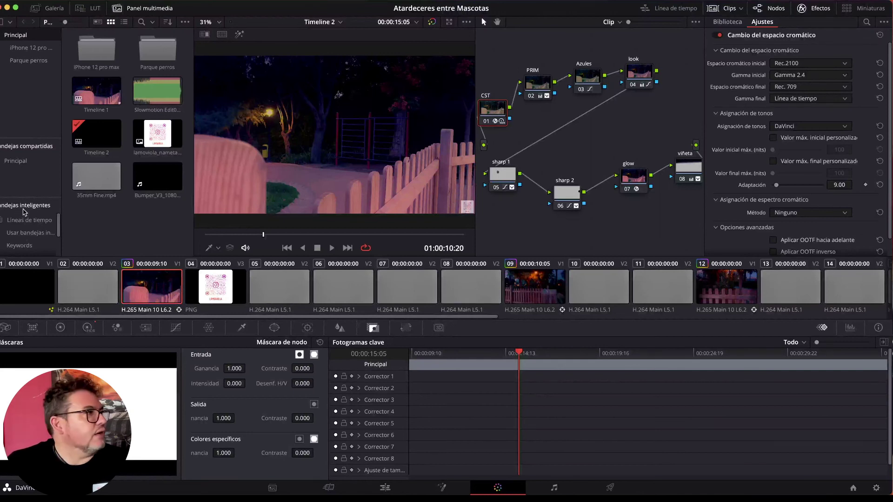
click(15, 61)
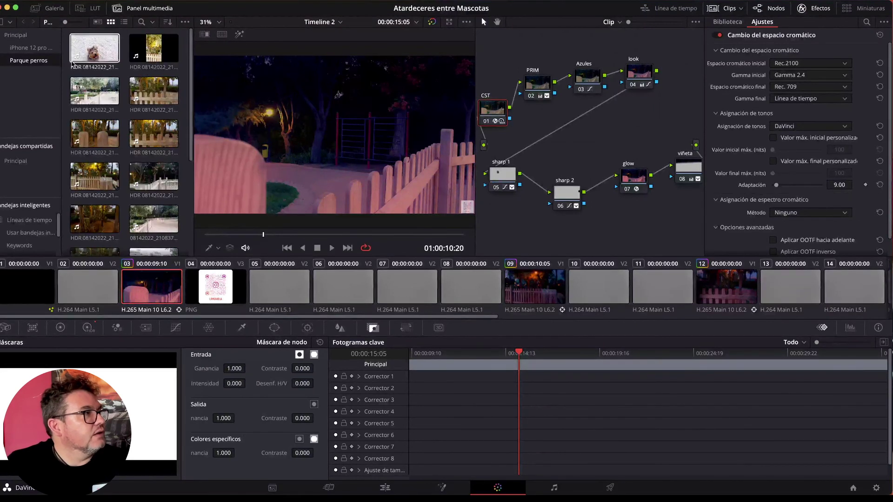
click(16, 161)
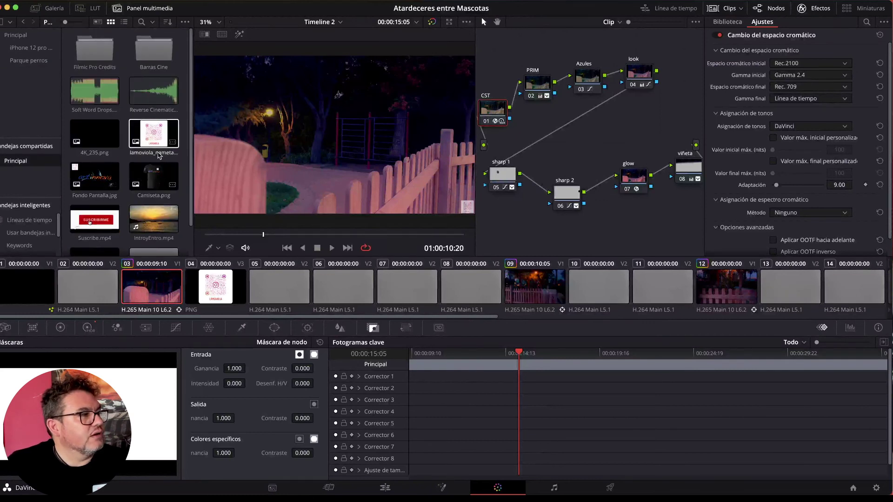
scroll(146, 172, down, 2)
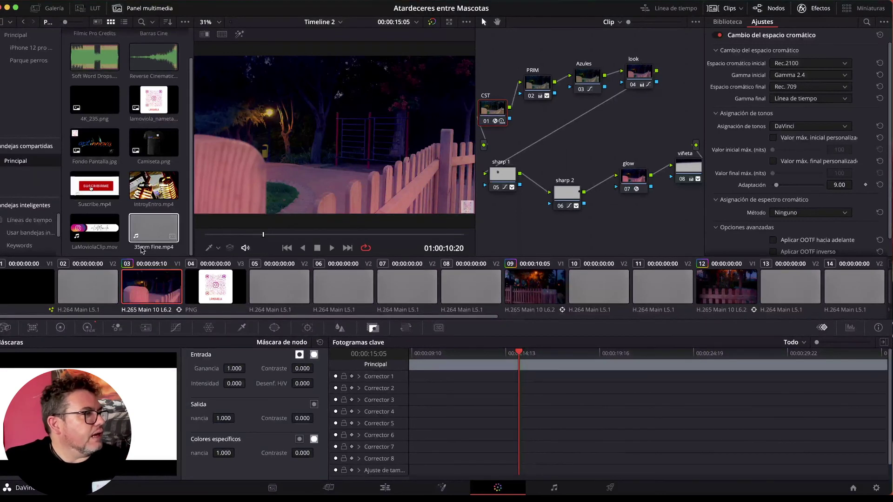
click(134, 12)
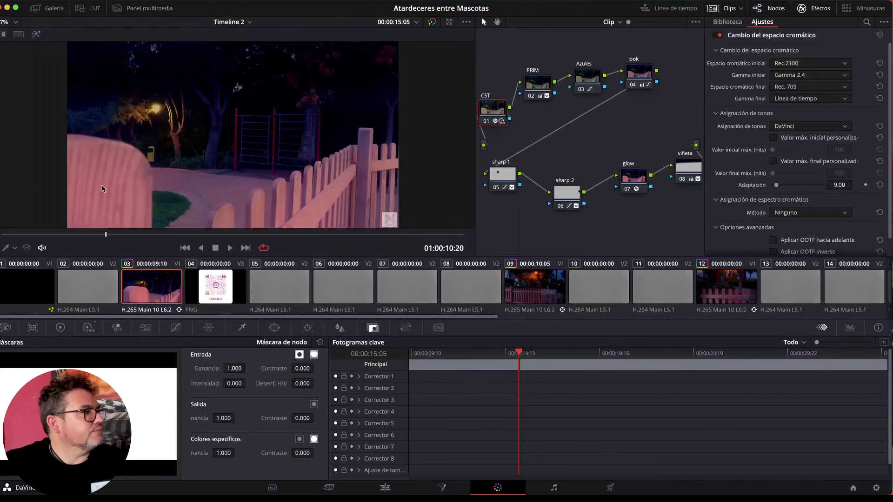
Step: Show the gallery, bypass all grades to play clip 03 until about 01:00:21:24, and move the viñeta node closer to glow
click(51, 8)
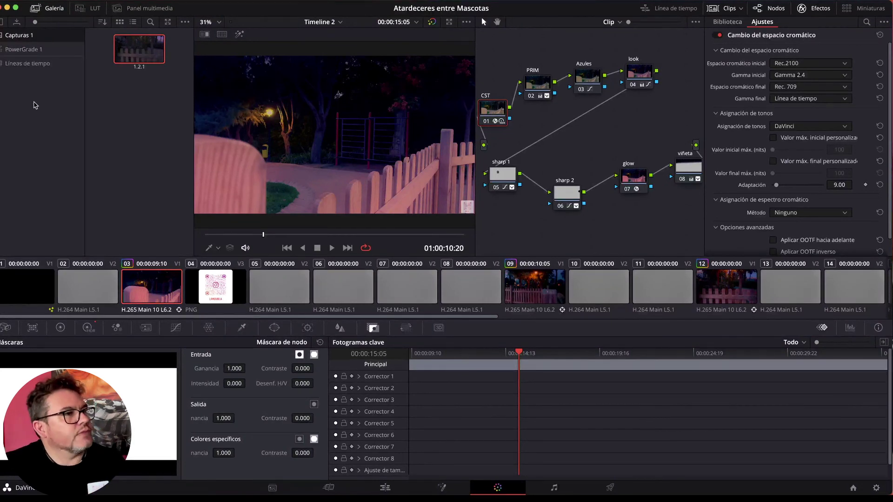
click(433, 22)
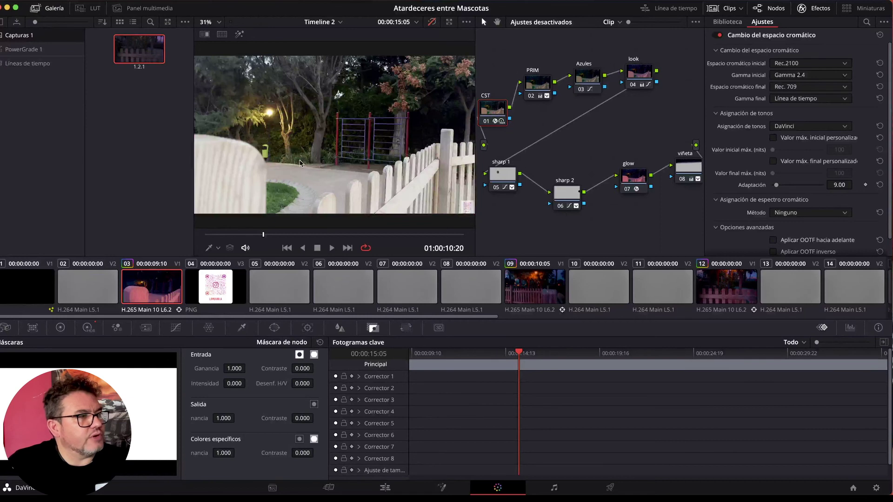
click(332, 248)
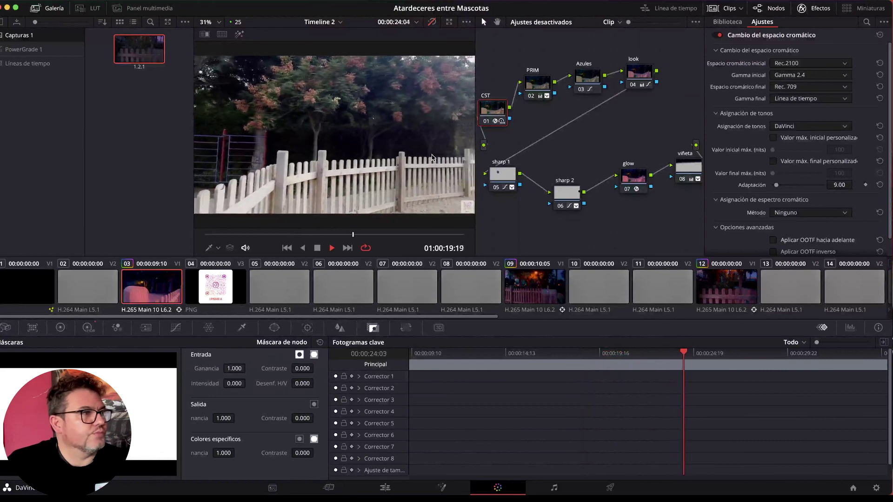
click(317, 248)
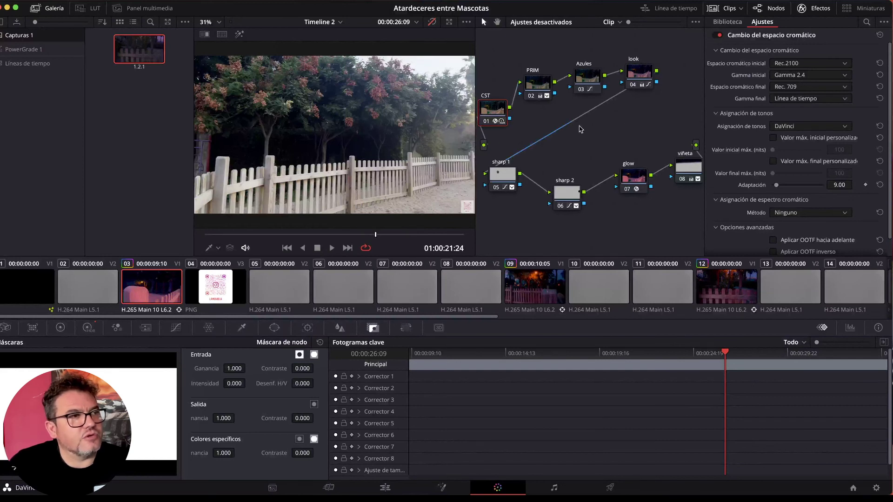
drag(687, 175, 673, 183)
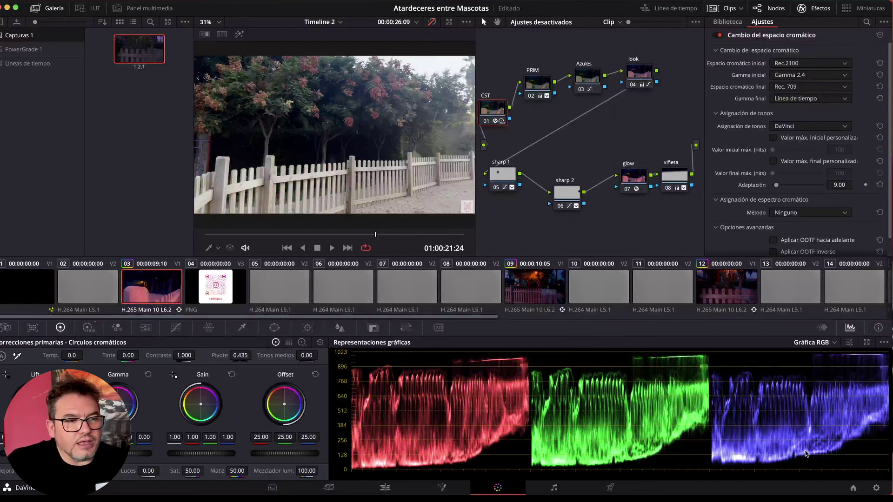
Step: Open the project settings and look through the main settings for timeline format, image monitoring and optimized media
click(875, 488)
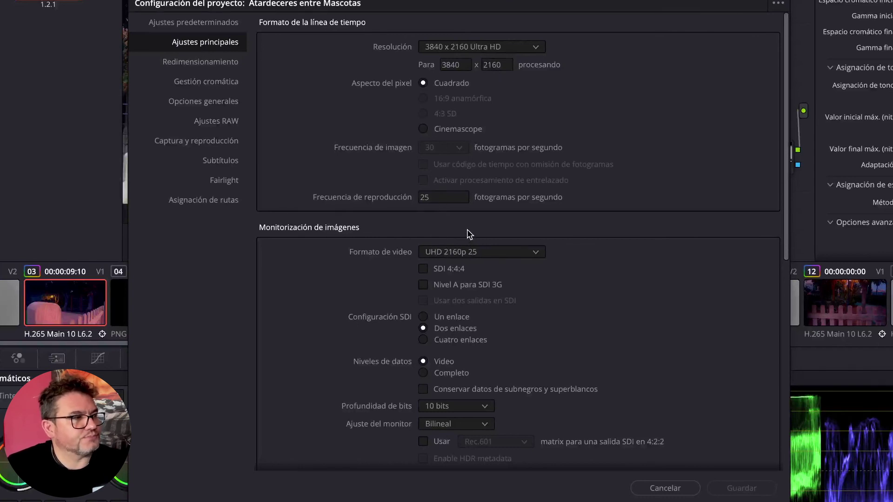
scroll(408, 263, down, 3)
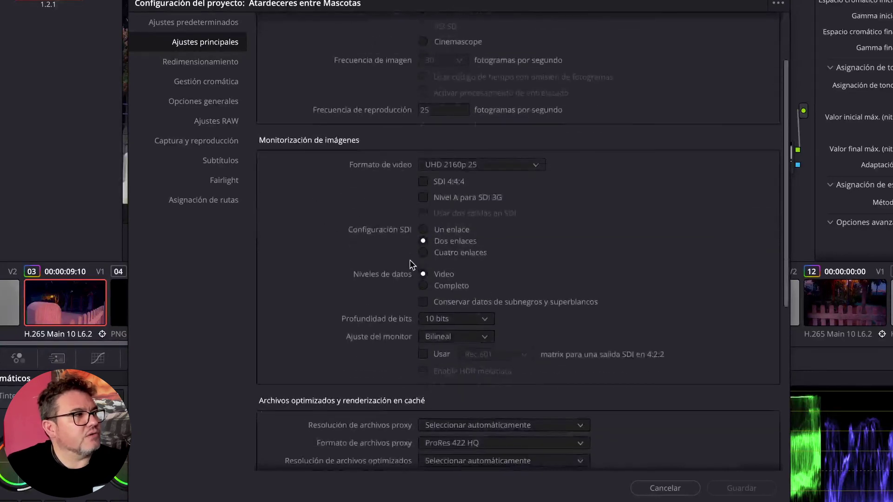
scroll(409, 264, down, 2)
scroll(410, 264, up, 5)
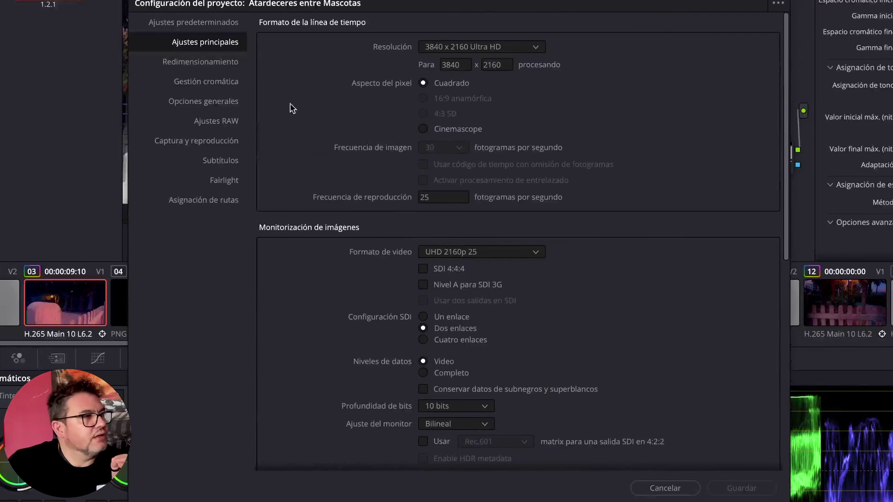
Step: Review the project's color management settings, including the processing mode choices SDR and HDR, and close without saving
click(178, 84)
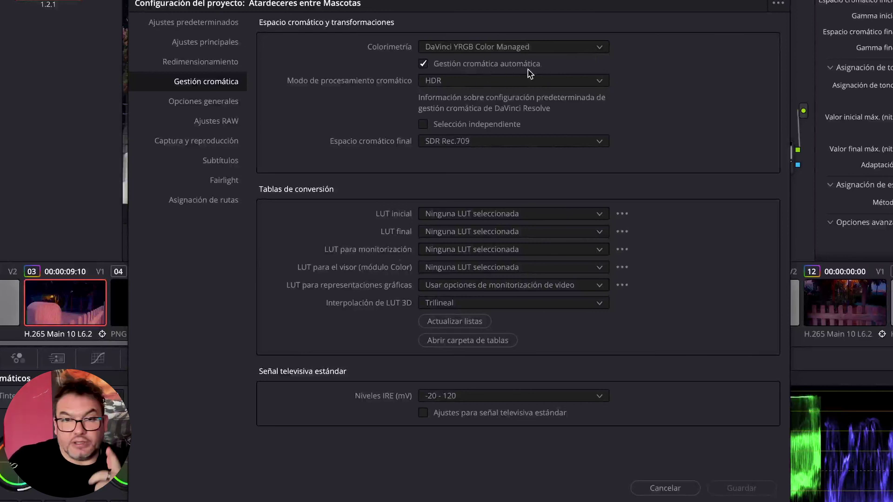
click(451, 84)
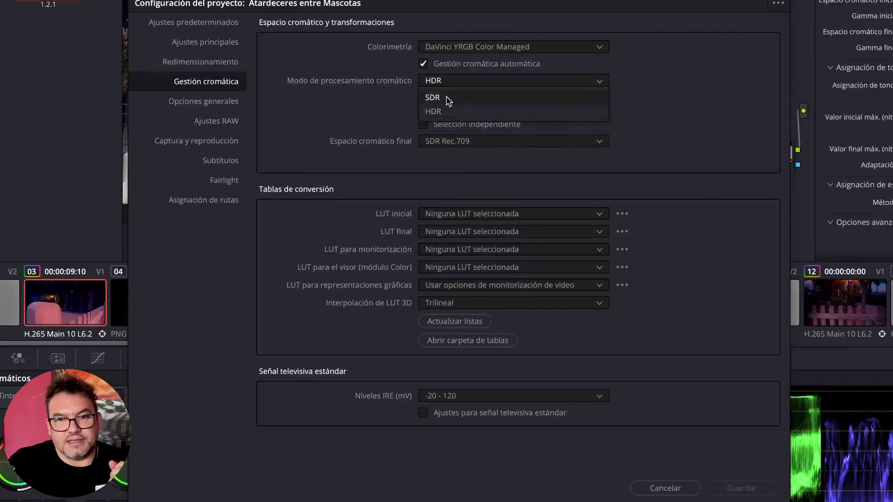
click(444, 84)
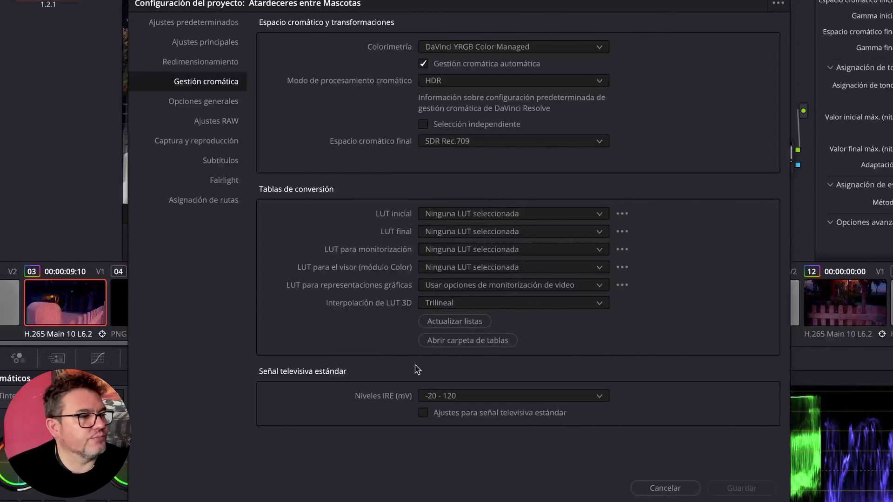
click(656, 488)
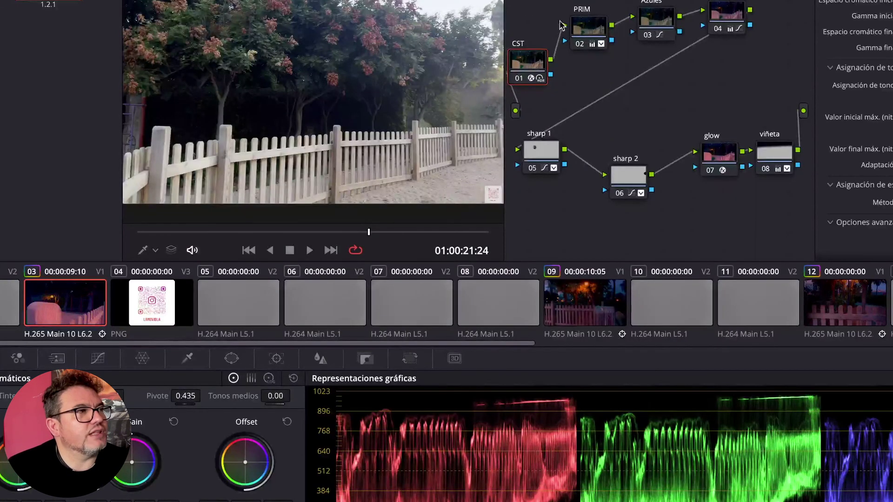
Step: Disable all nodes after CST, from PRIM through viñeta, and select the CST node
drag(600, 1, 777, 47)
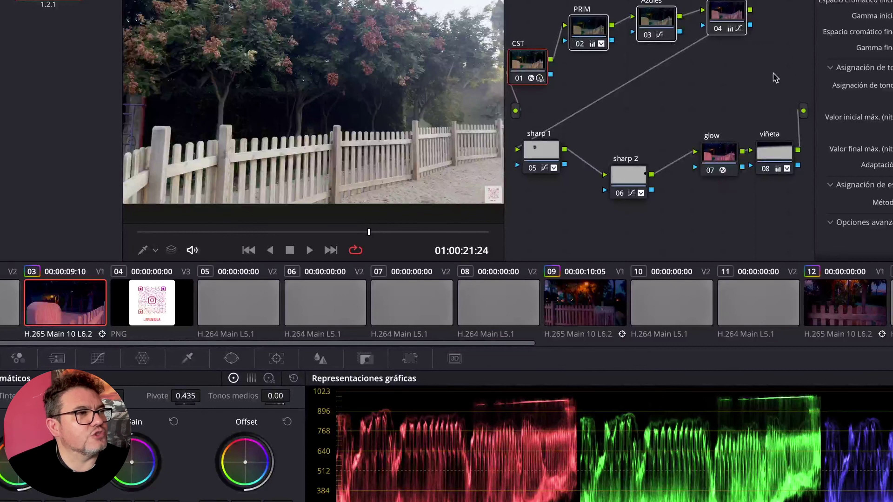
drag(538, 218, 790, 148)
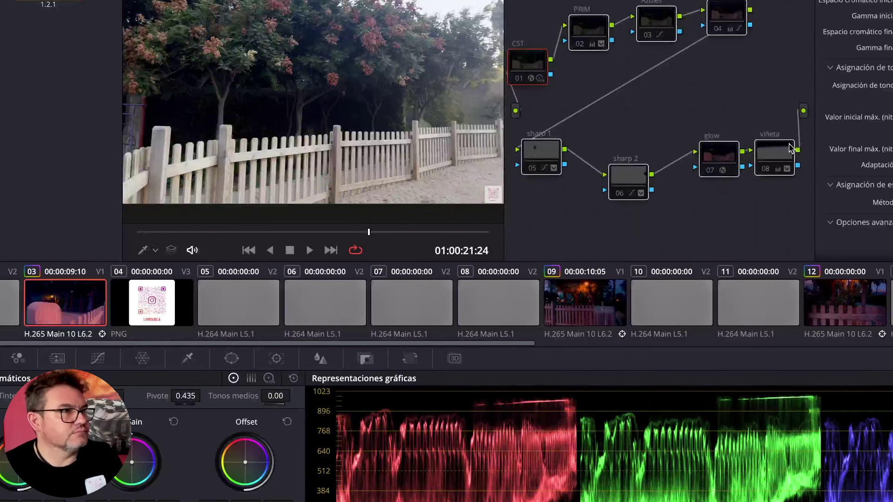
click(525, 74)
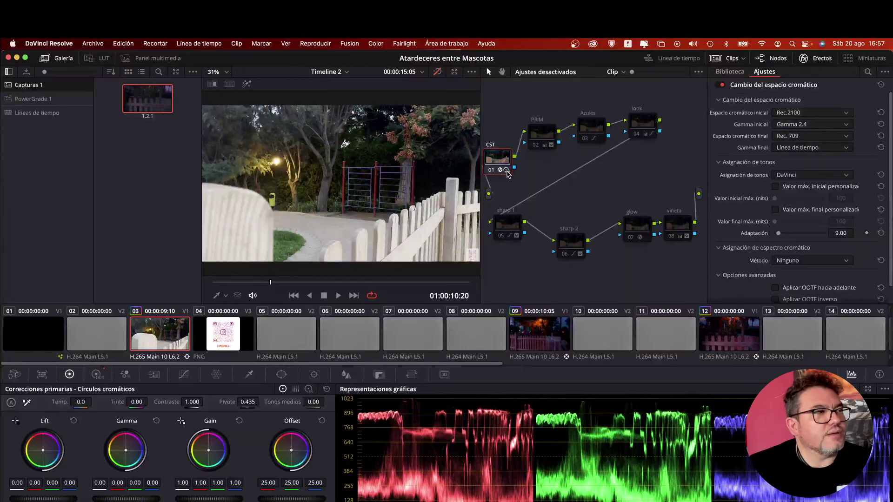
Step: Show the HDR color wheels and toggle the CST node off and on twice with the grades still bypassed
click(96, 374)
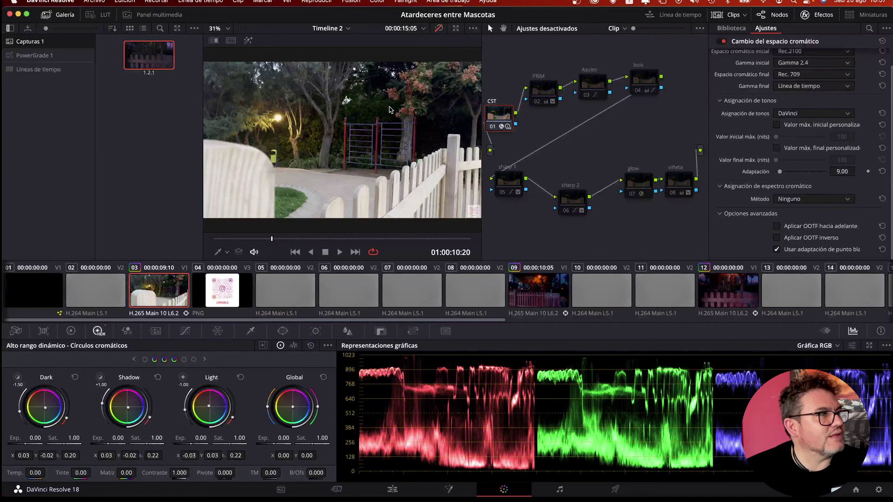
click(492, 128)
click(492, 127)
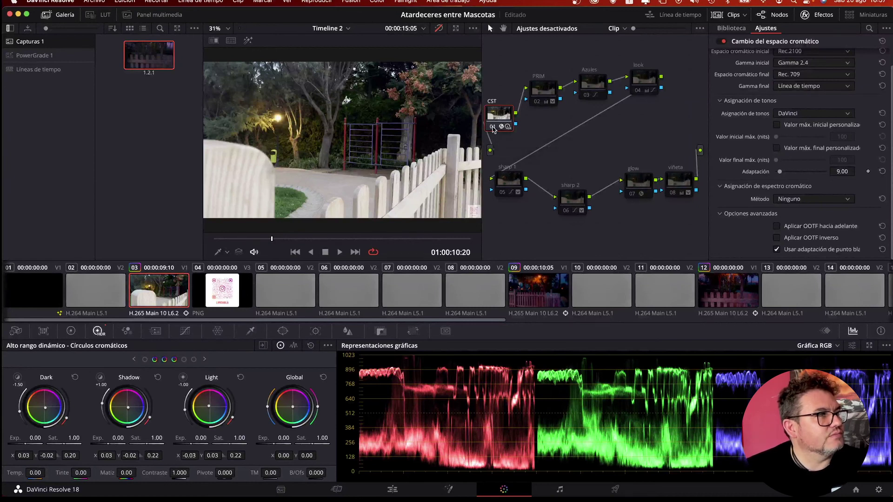
click(492, 128)
click(492, 128)
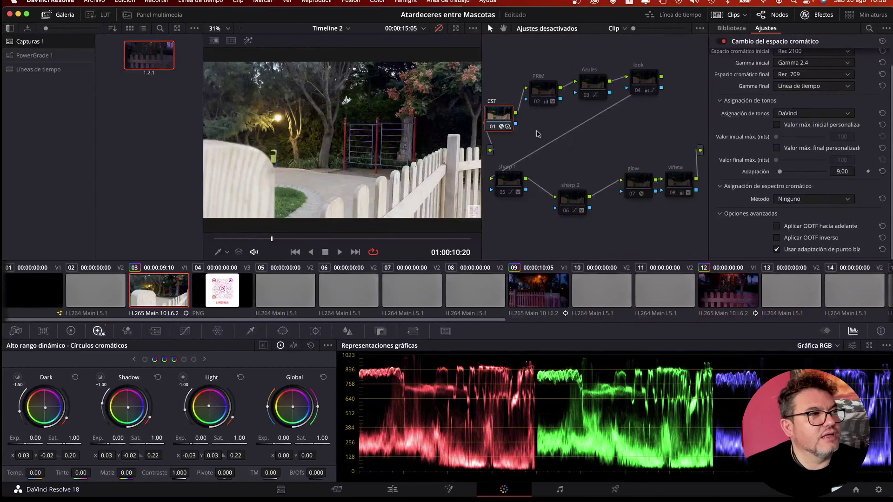
Step: Turn the grades back on and toggle the CST node repeatedly to compare the image, leaving it enabled
click(437, 29)
click(494, 128)
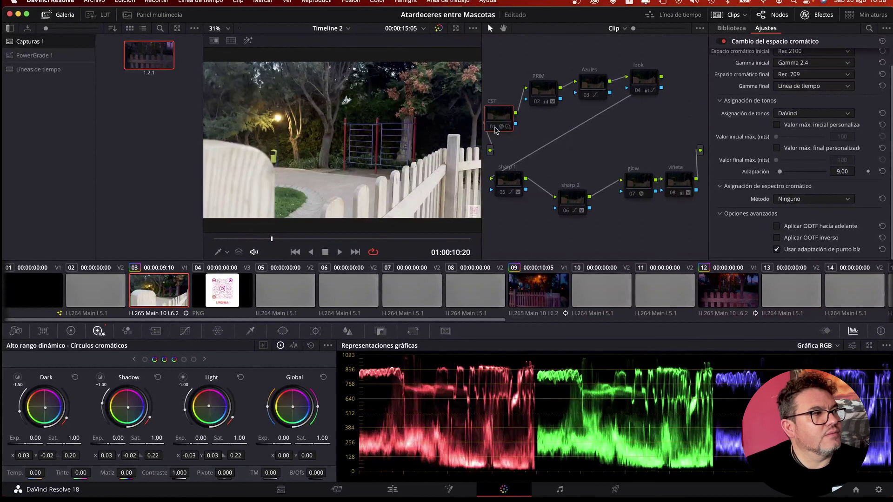
click(494, 128)
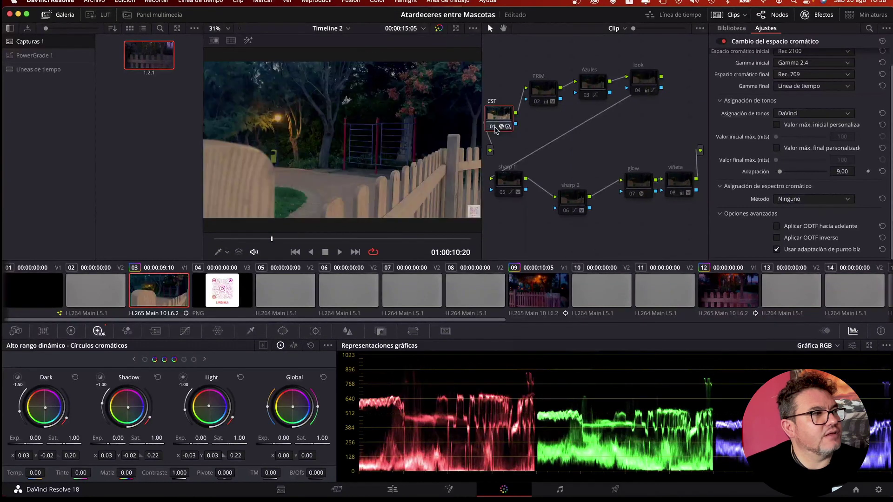
click(494, 128)
click(495, 128)
click(495, 130)
click(495, 129)
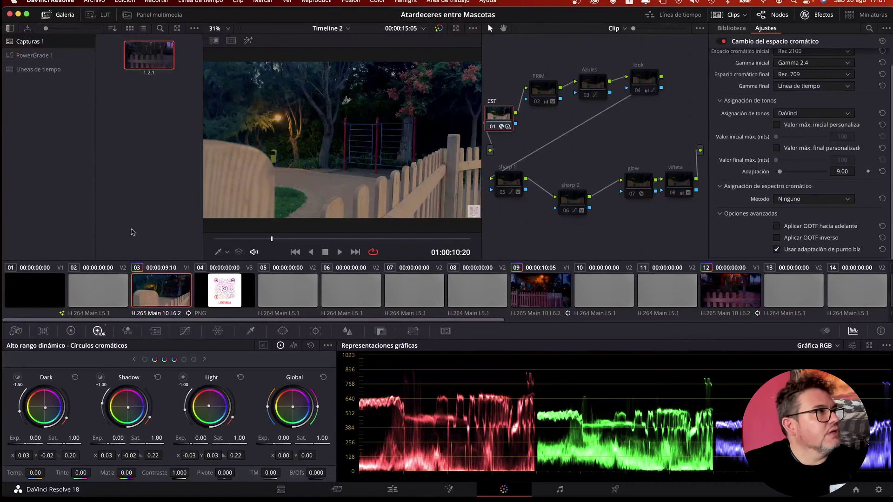
Step: Toggle the clip thumbnails off and on, and view the primary wheels, bars, log wheels and HDR wheels in turn
click(723, 15)
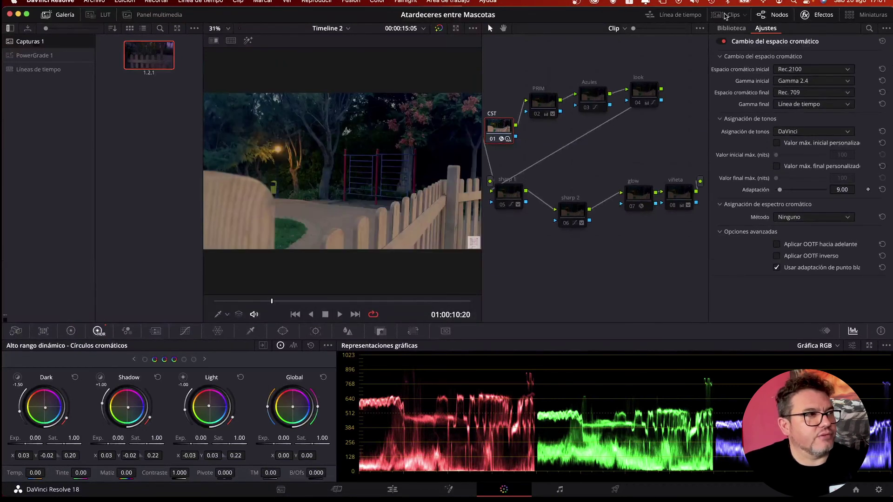
click(724, 16)
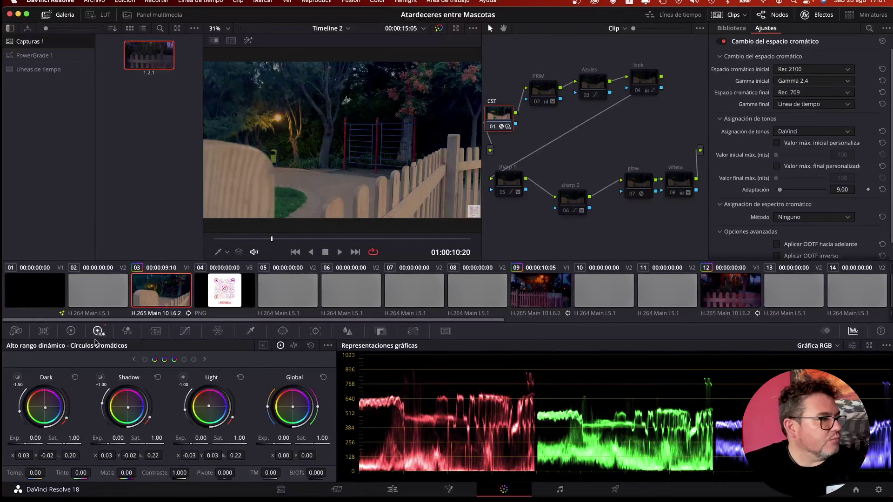
click(67, 333)
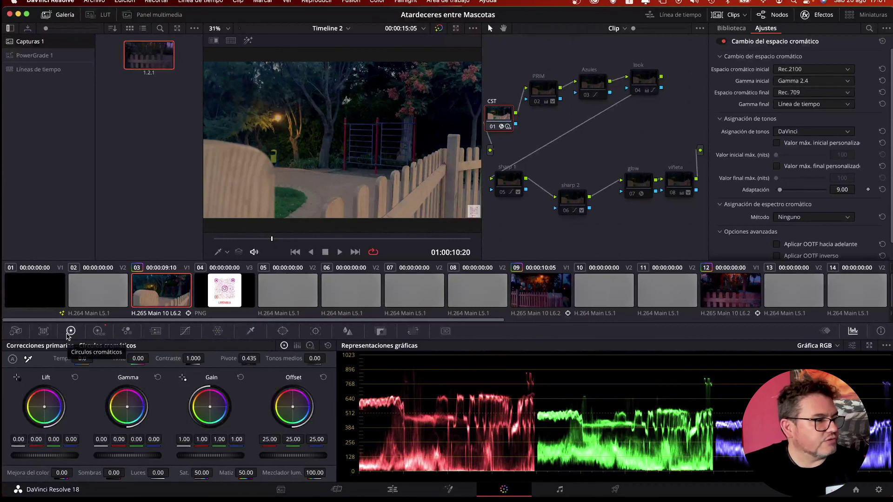
click(298, 345)
click(310, 345)
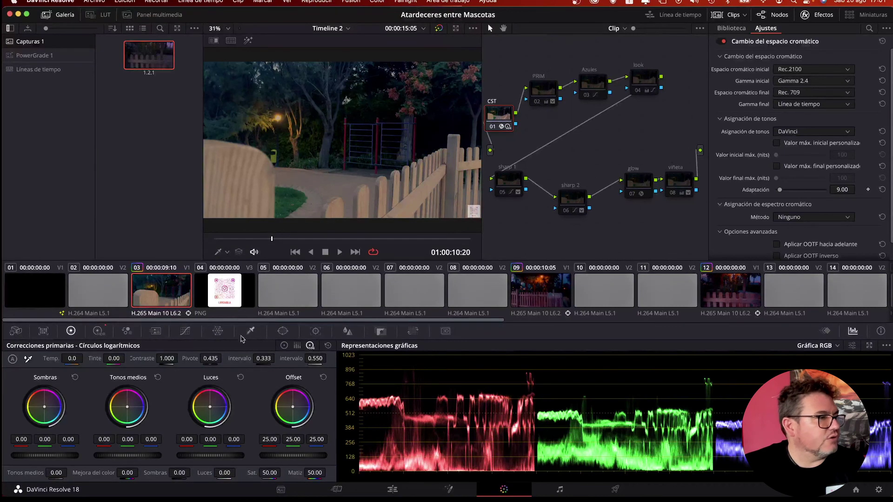
click(99, 331)
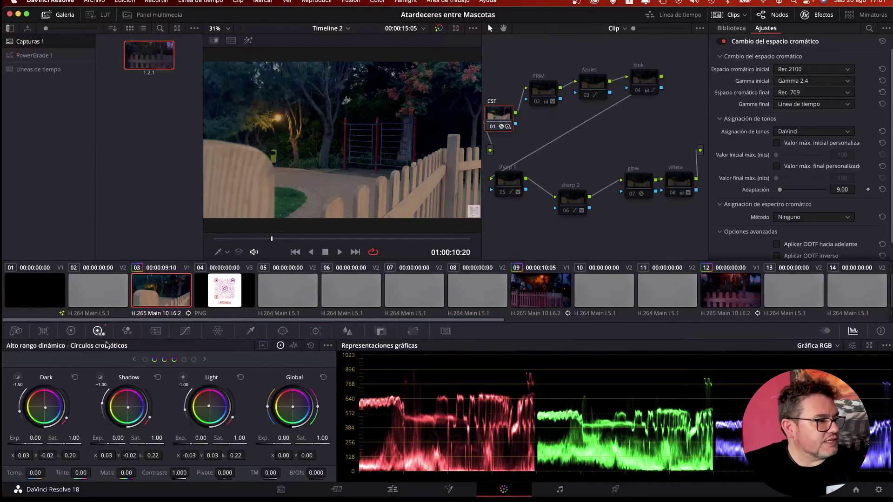
Step: View the RGB mixer, curves, color warper, Power Window and HSL qualifier palettes in turn
click(130, 331)
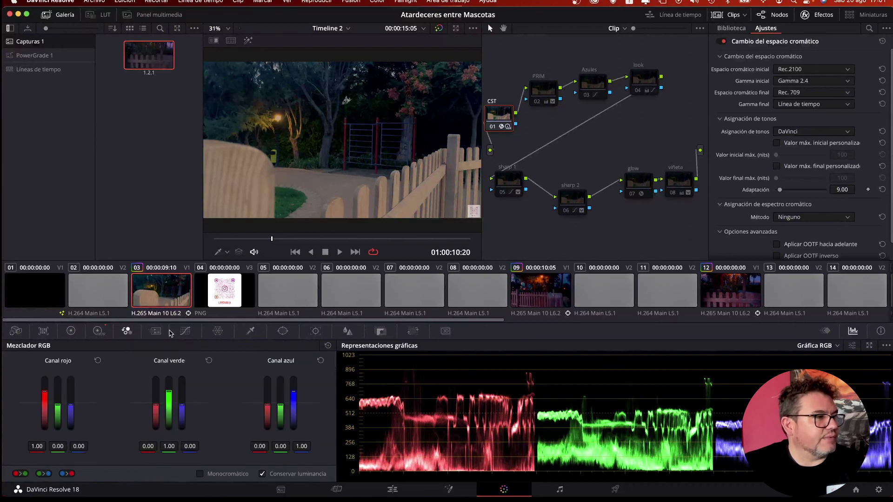
click(186, 332)
click(218, 331)
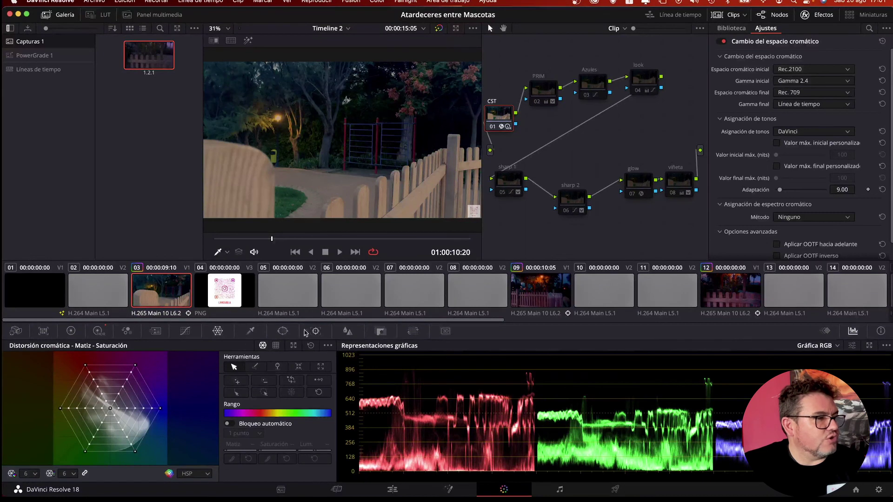
click(282, 332)
click(254, 332)
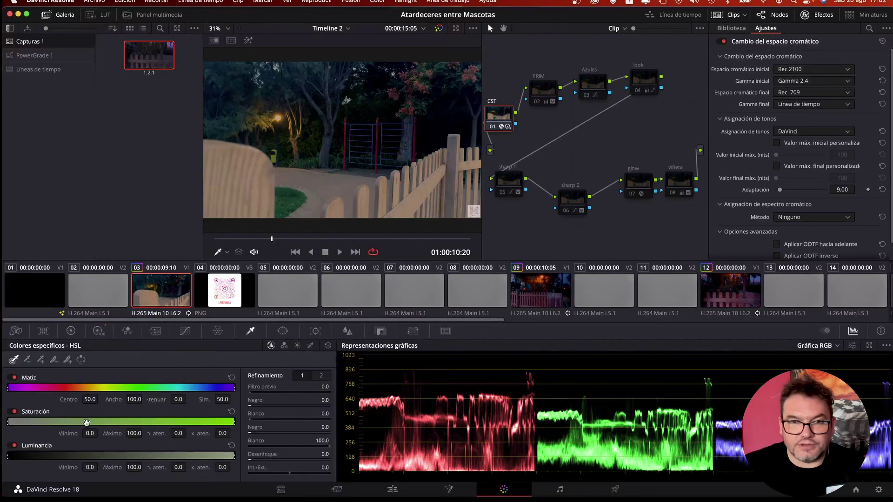
Step: View the Power Window, tracker, blur and node key palettes in turn
click(282, 332)
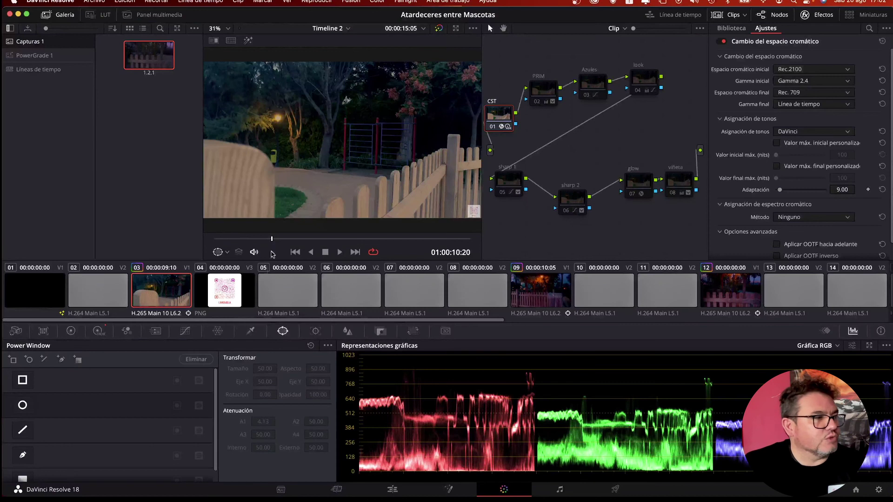
click(311, 331)
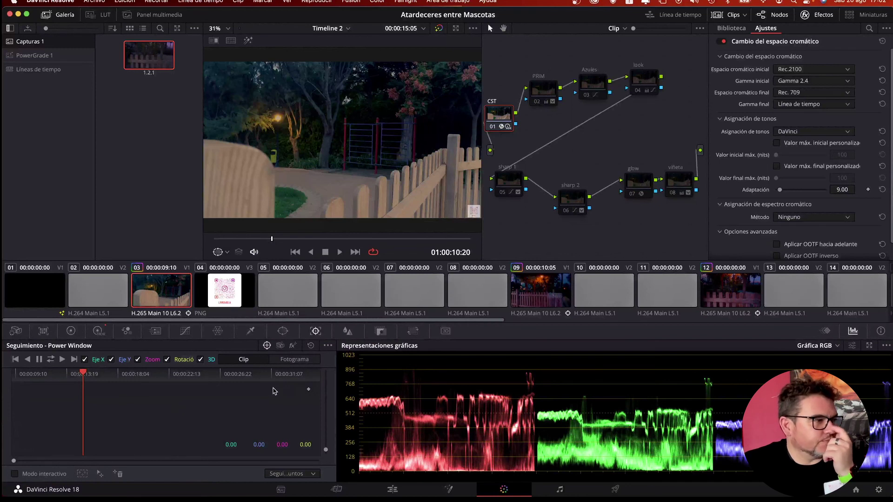
click(348, 331)
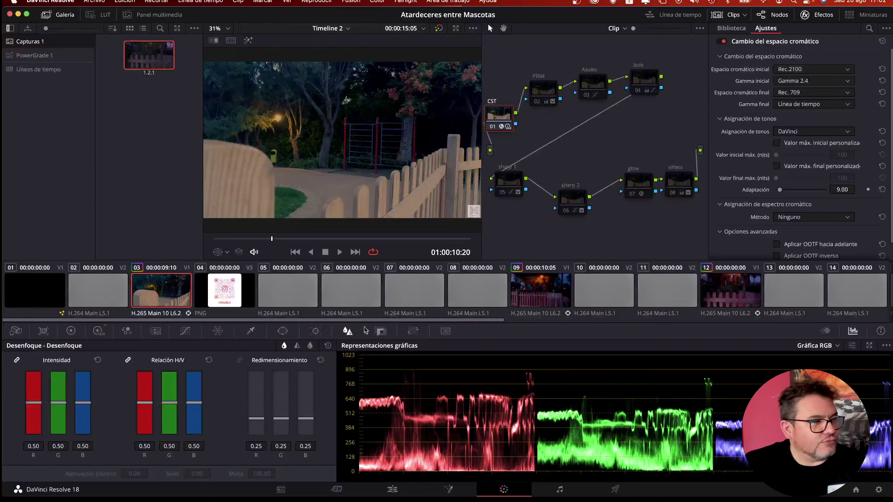
click(381, 331)
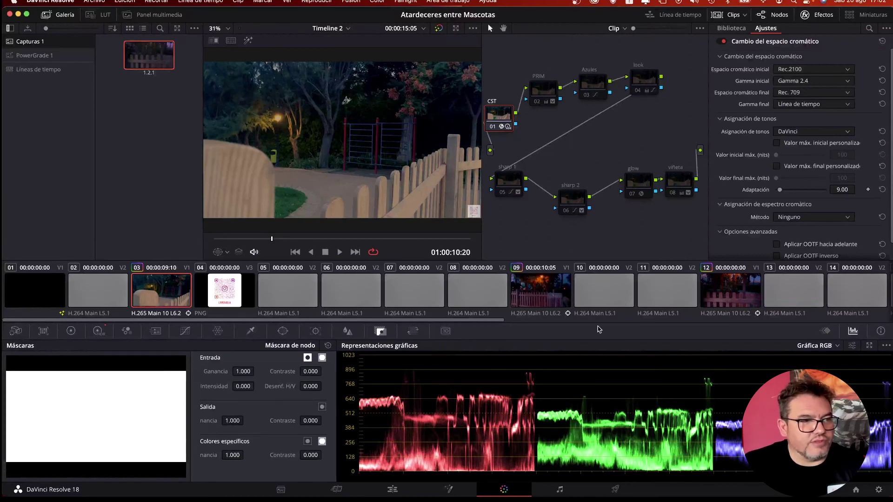
Step: View the keyframes, return to the scopes and open the RGB parade's display options
click(826, 332)
click(853, 331)
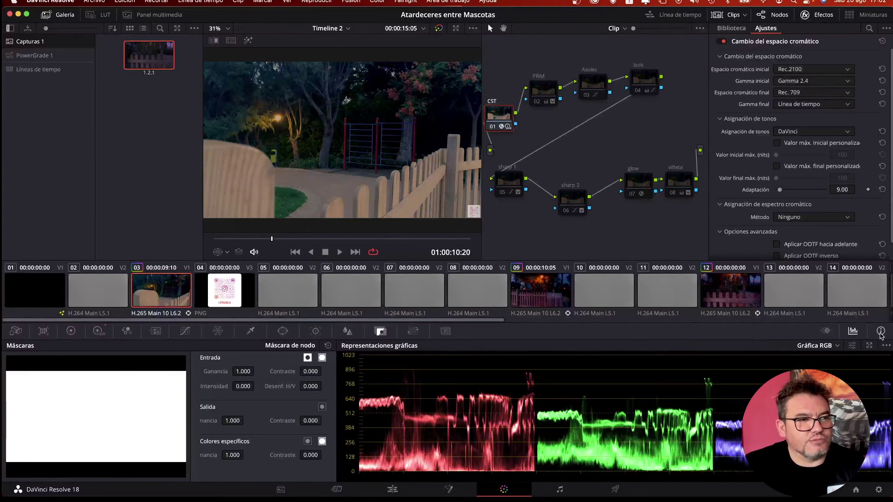
click(851, 347)
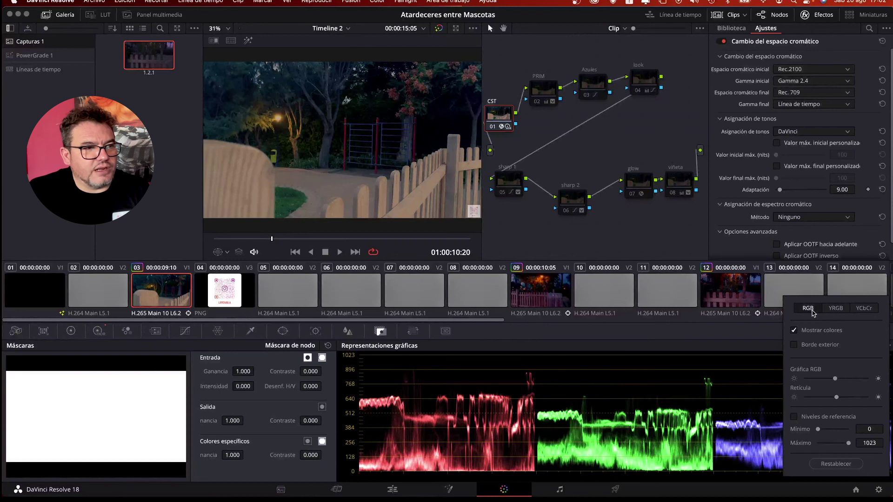
Step: Switch the scope from RGB parade to the waveform and set its display mode to luma (Y)
click(761, 332)
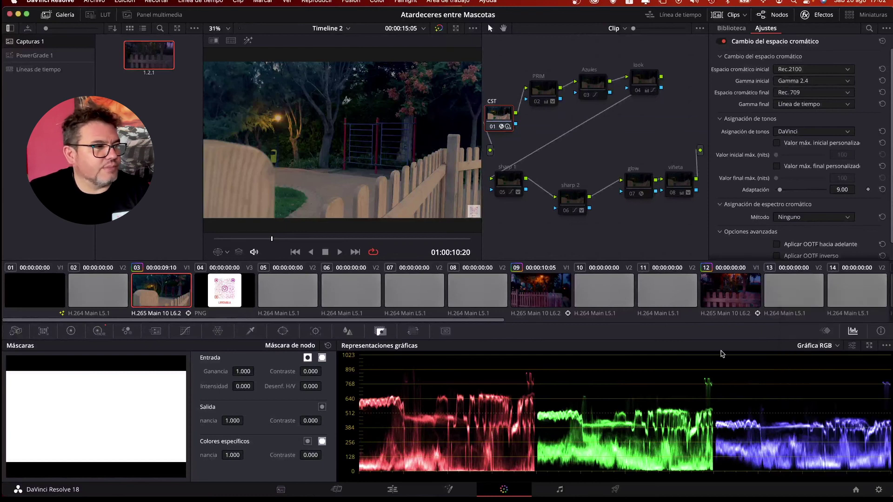
click(828, 347)
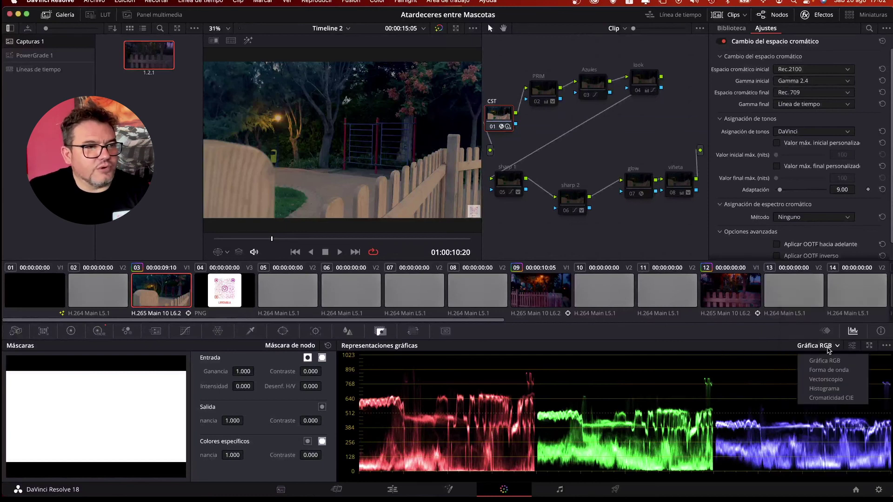
click(828, 370)
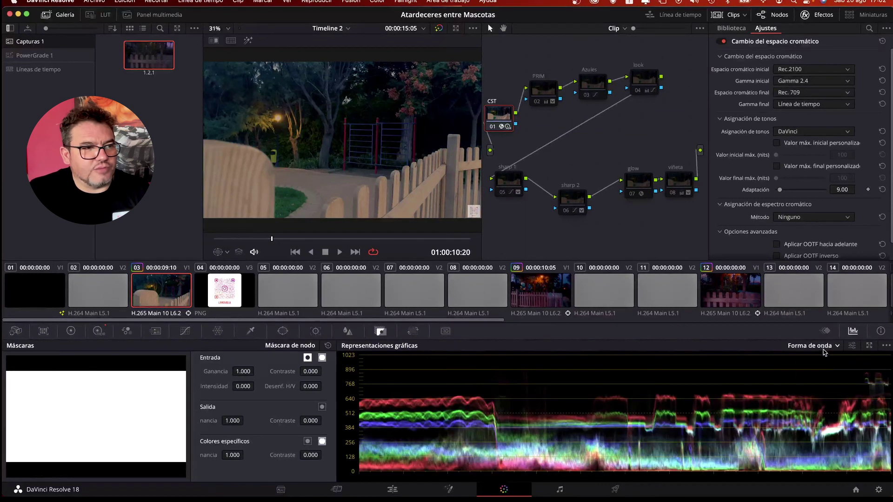
click(852, 346)
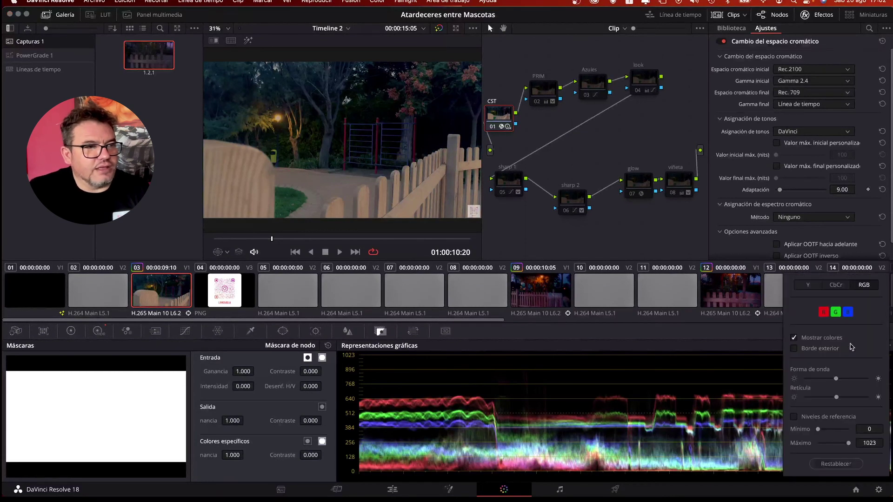
click(809, 285)
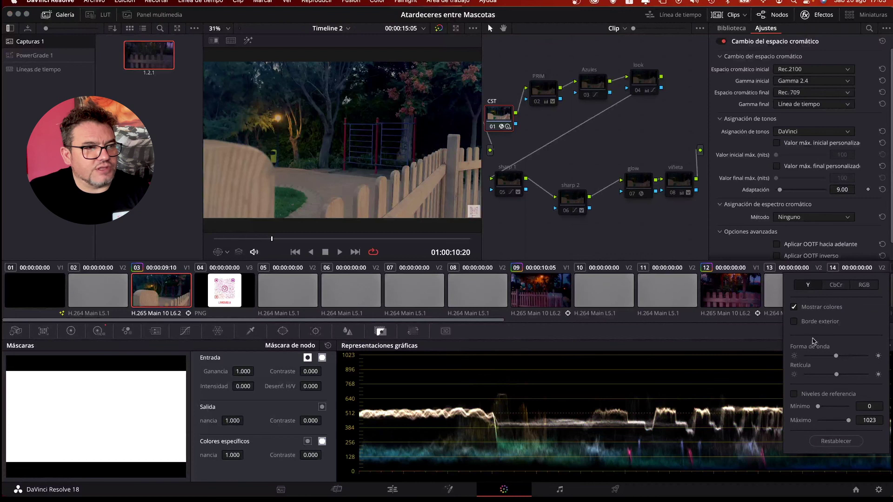
click(742, 343)
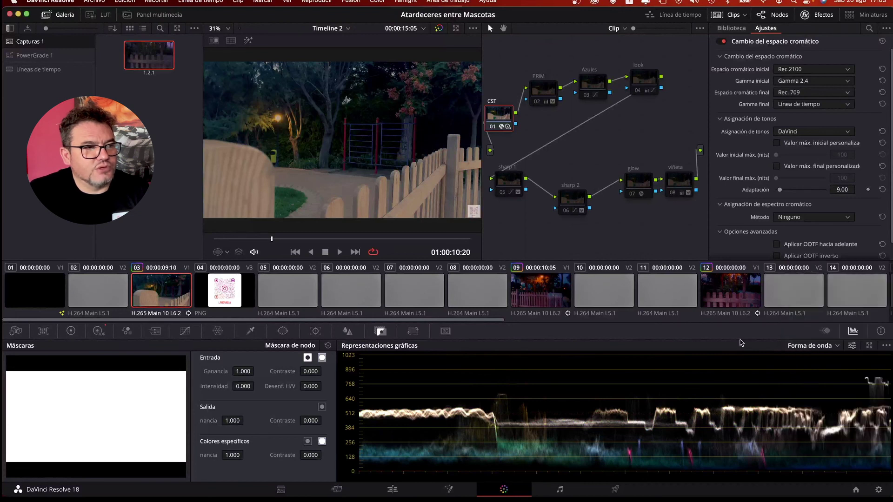
Step: View the vectorscope, histogram and CIE chromaticity scopes in turn and return to the RGB parade
click(832, 350)
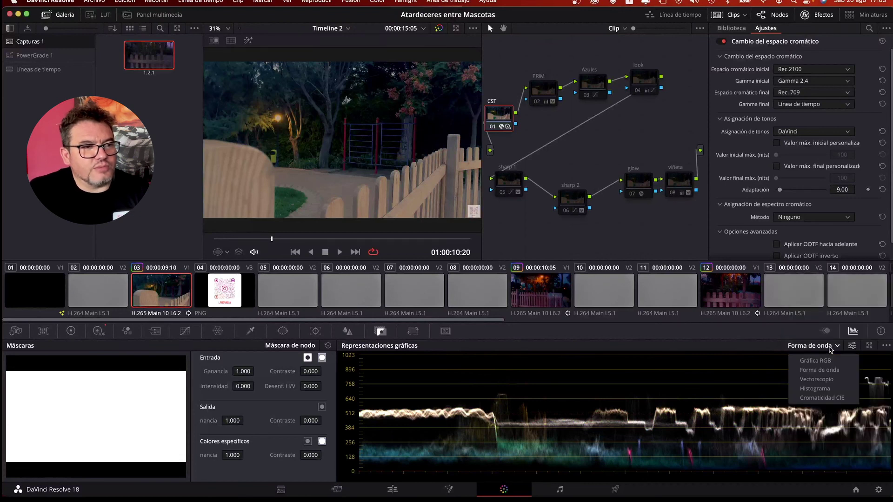
click(823, 383)
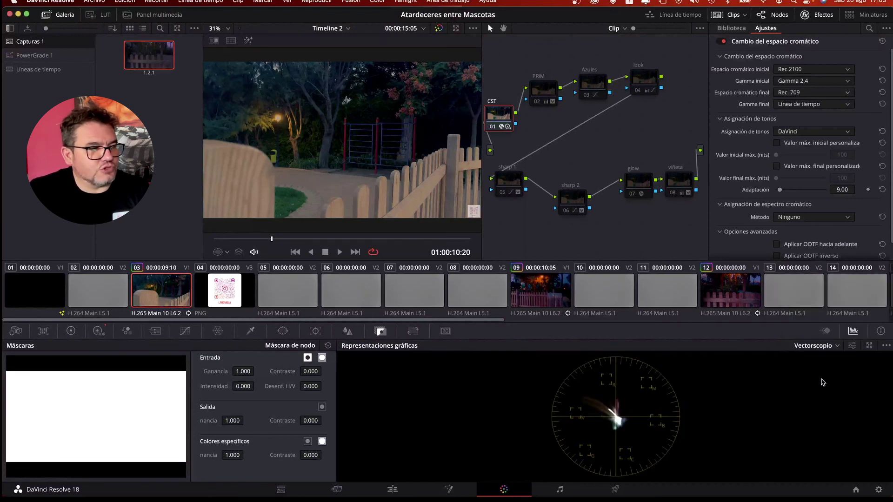
click(830, 348)
click(821, 388)
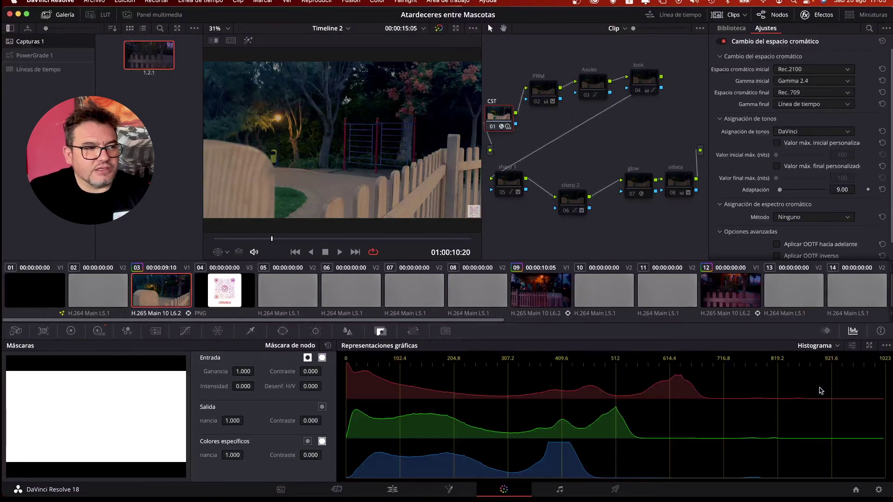
click(831, 347)
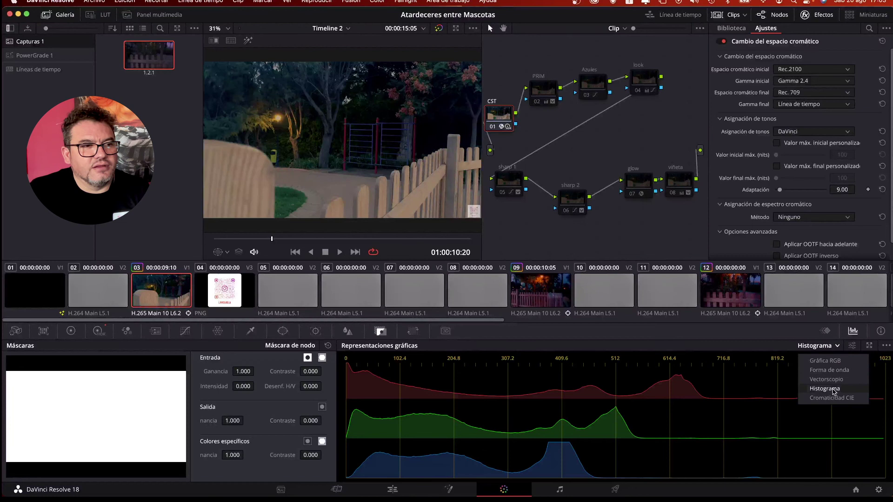
click(831, 399)
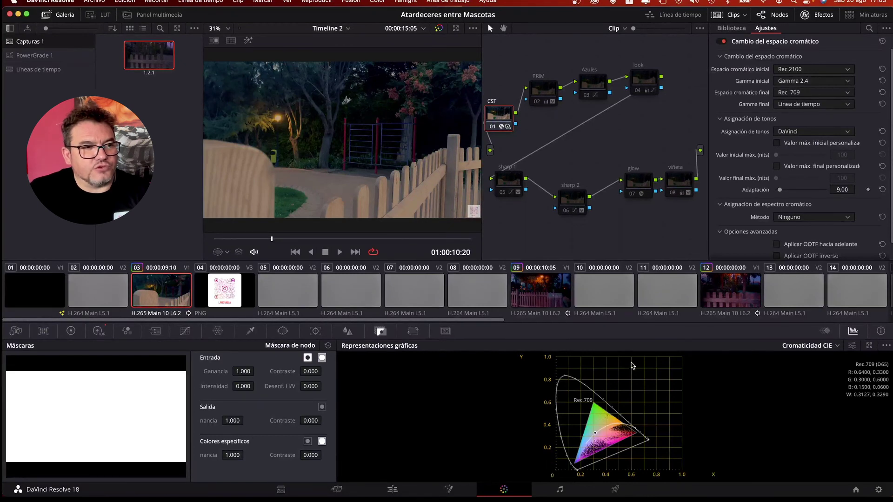
click(836, 346)
click(827, 361)
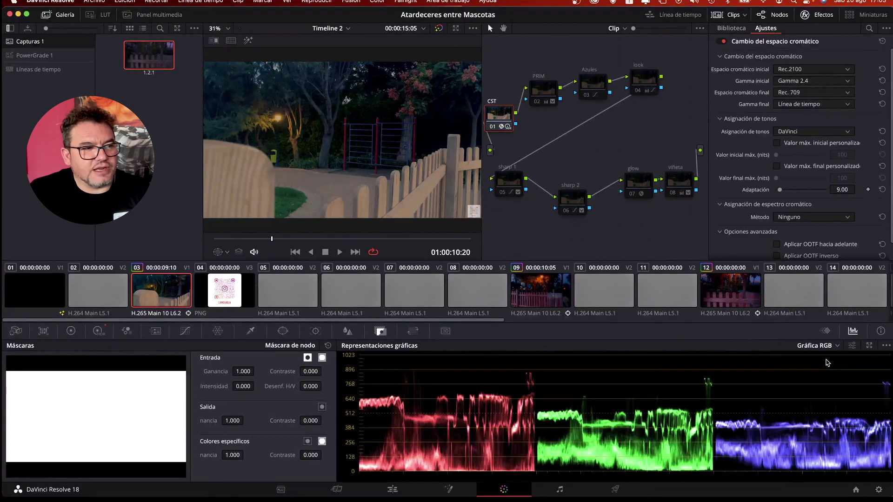
Step: Set the scope to the waveform and enable its reference levels in the display options
click(827, 346)
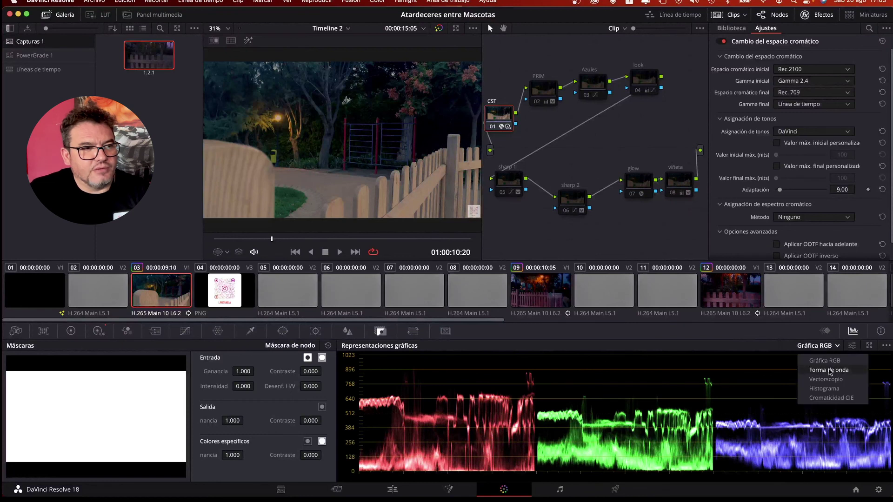
click(830, 371)
click(831, 348)
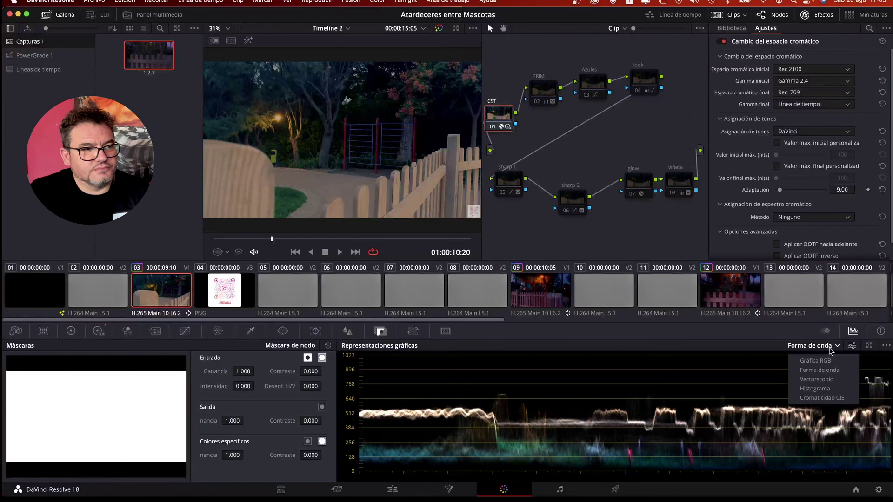
click(831, 349)
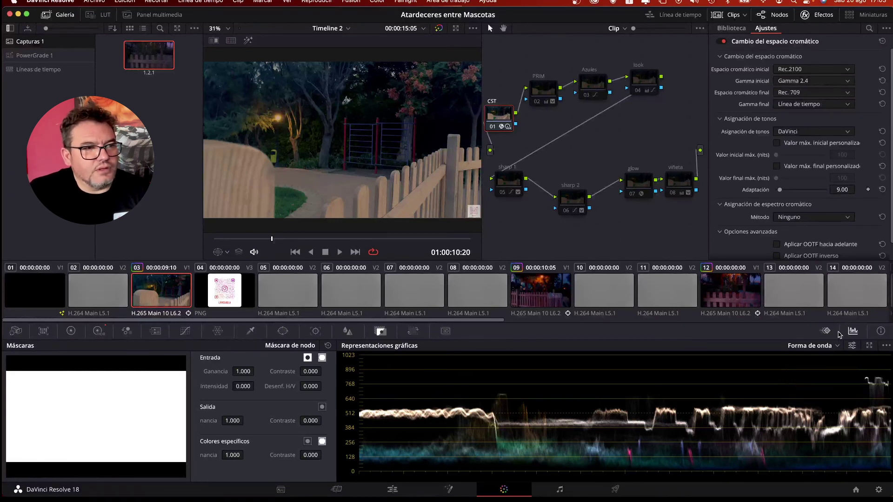
click(851, 347)
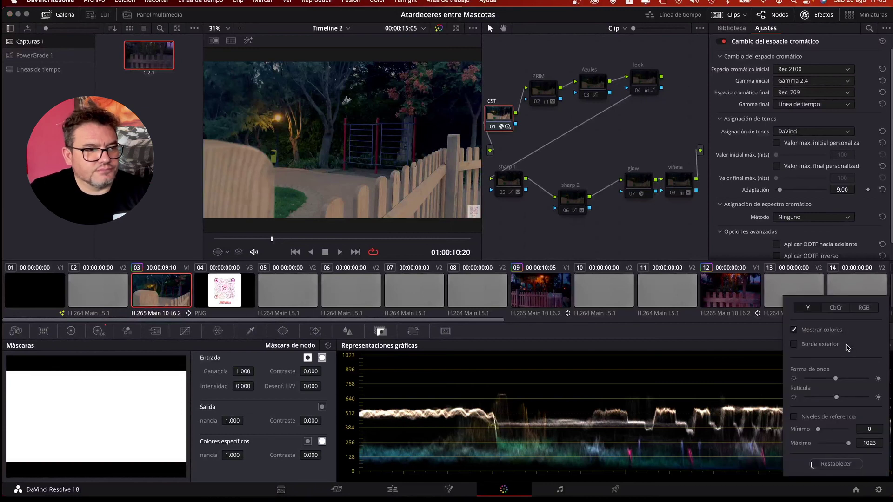
click(843, 417)
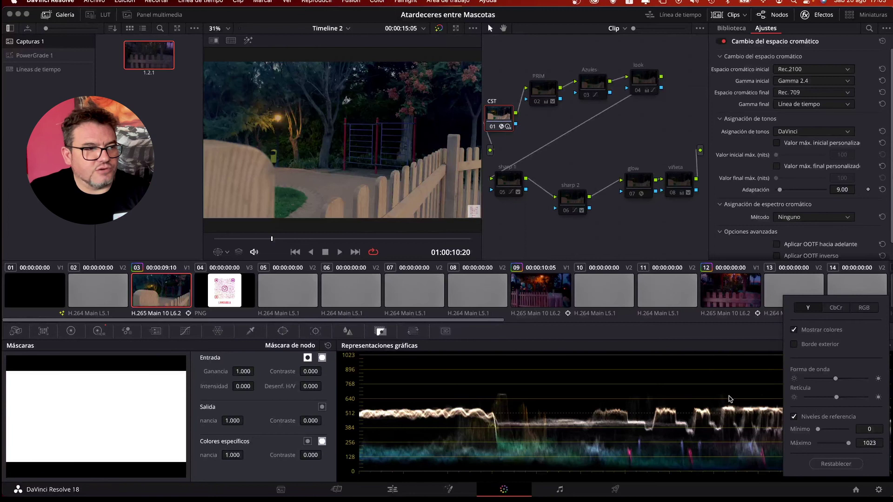
click(300, 131)
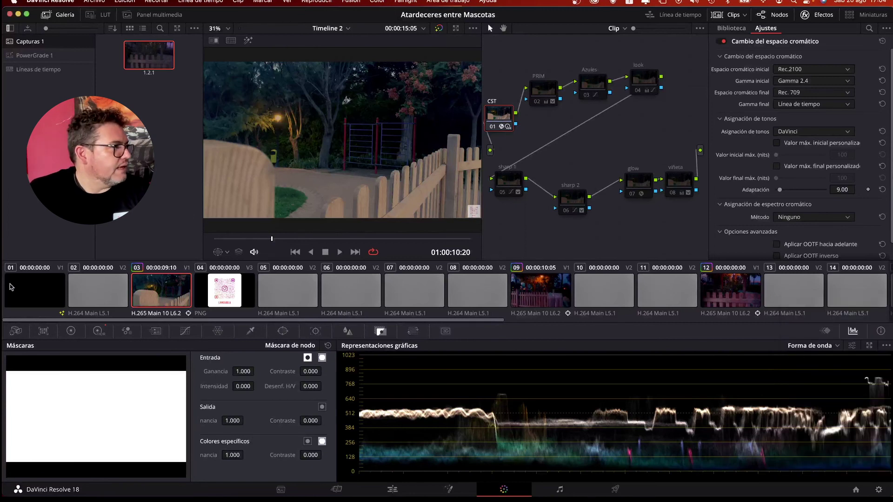
Step: View the RAW settings palette and return to the primary log wheels
click(18, 331)
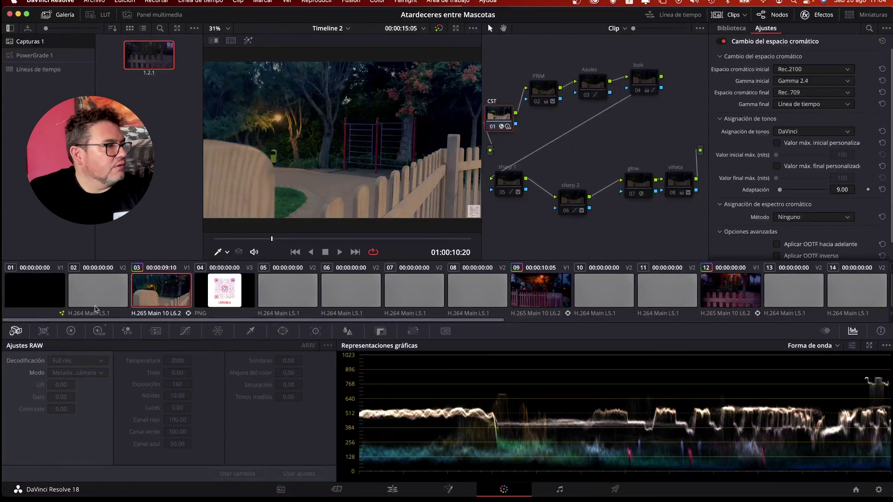
click(70, 330)
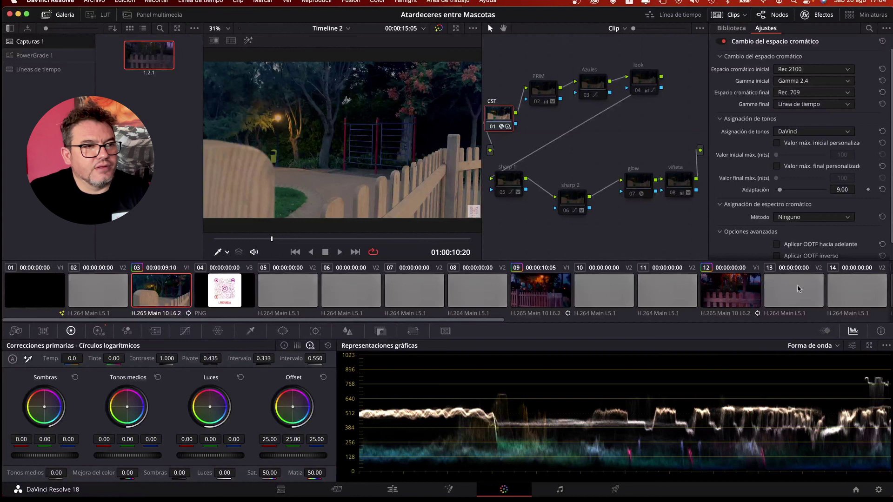
Step: Set the scope to RGB parade and enable the display of the RGB picker value in the viewer
click(807, 346)
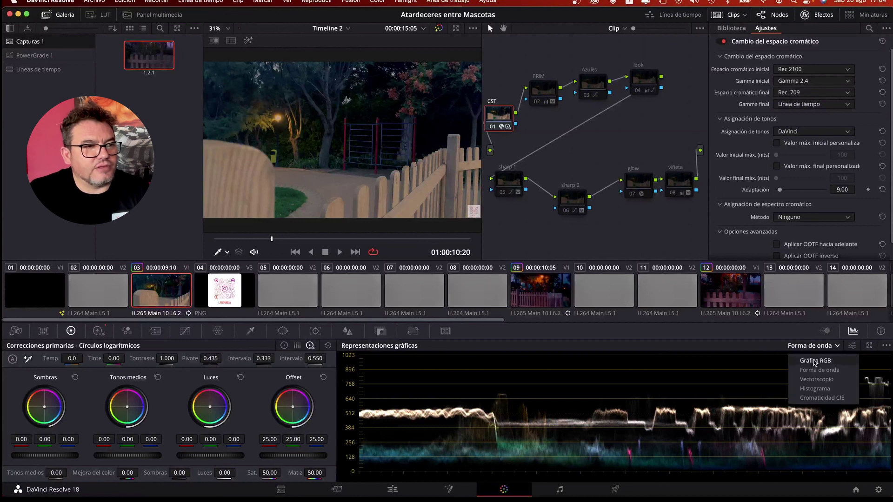
click(815, 362)
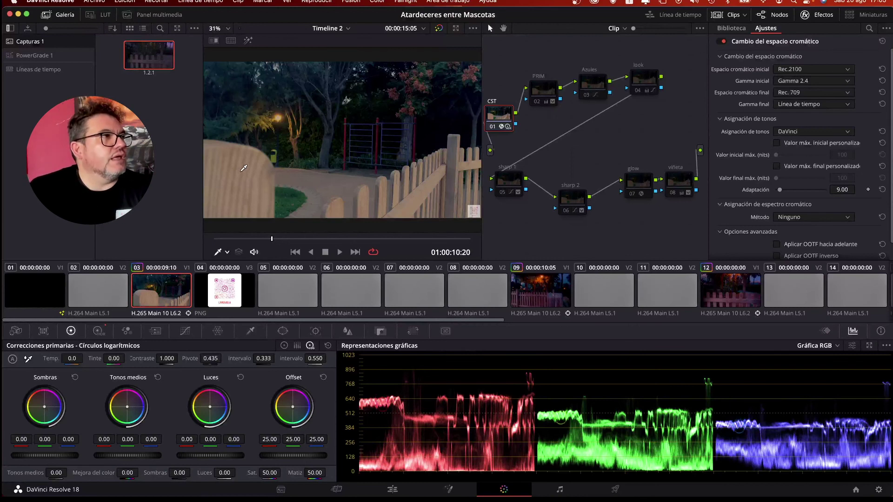
right_click(298, 101)
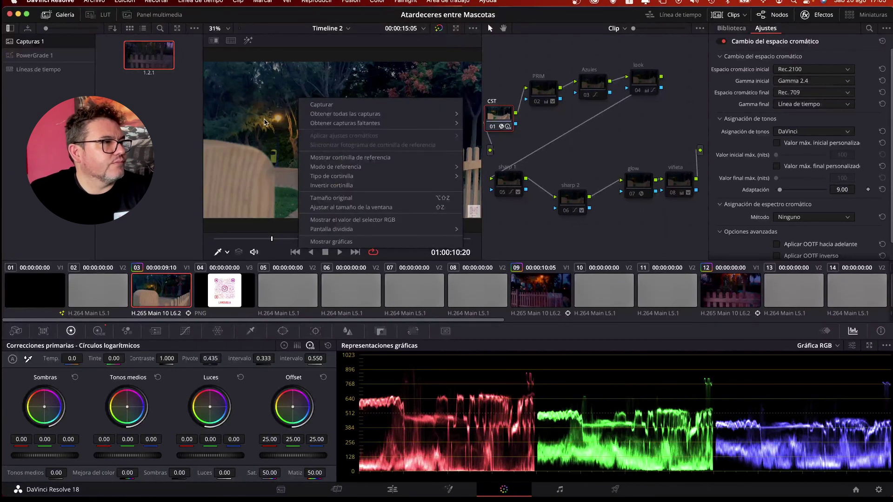
click(353, 220)
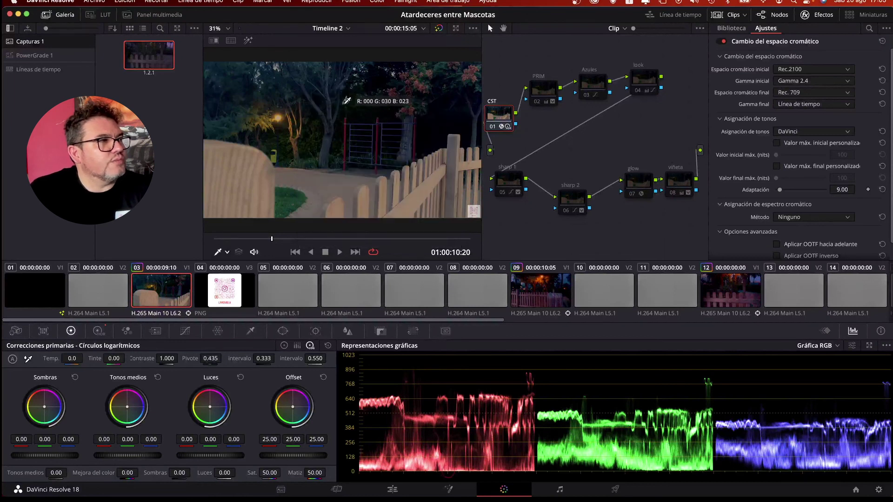
right_click(359, 97)
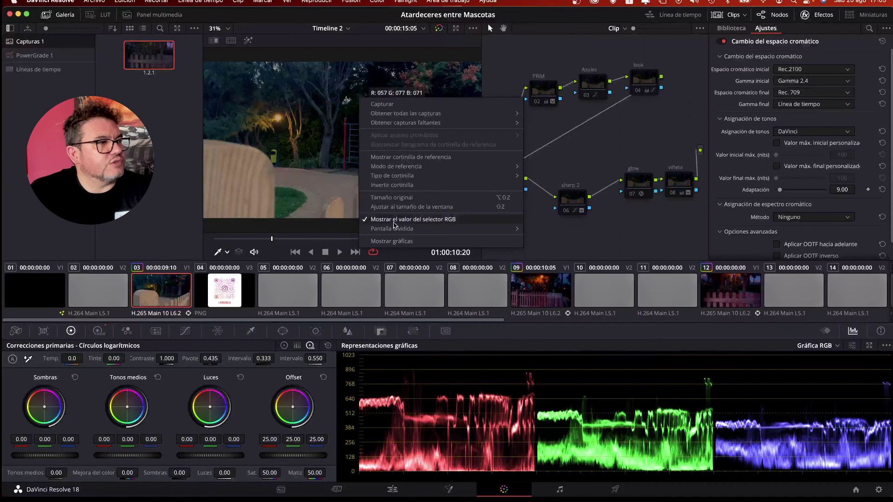
click(265, 141)
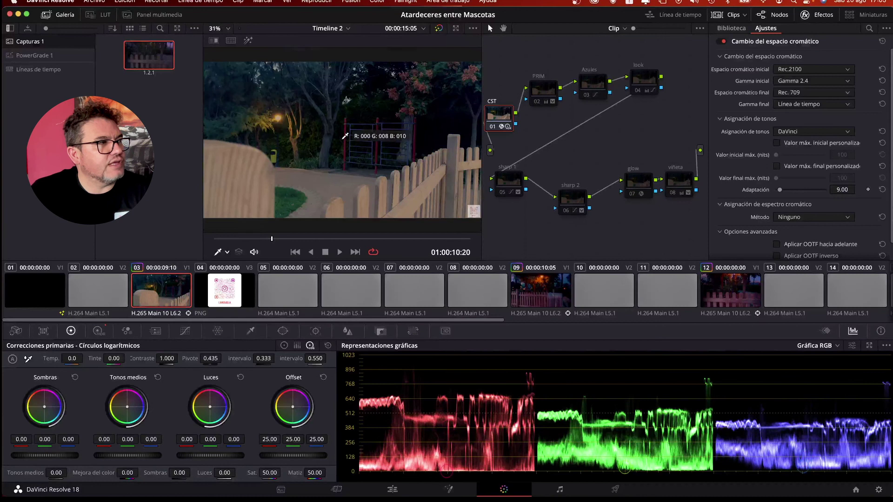
Step: Toggle the CST node off and on to compare the image with and without its correction
scroll(348, 135, up, 5)
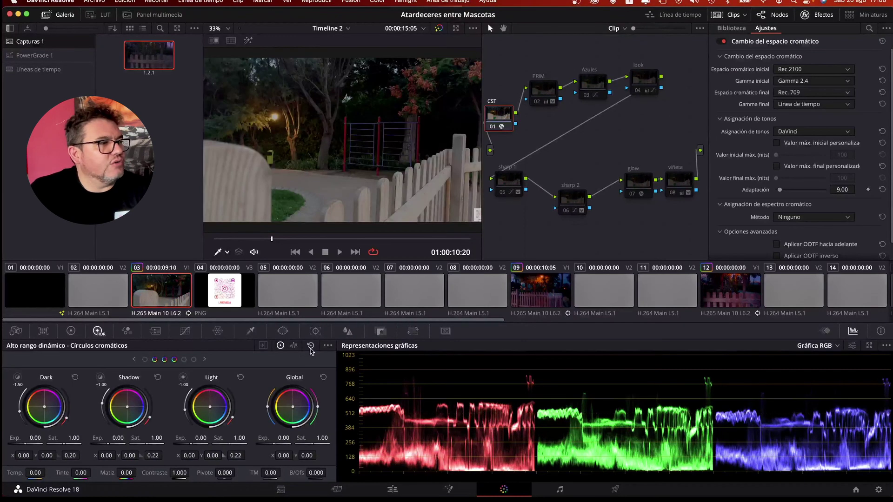
click(467, 134)
key(ctrl+d)
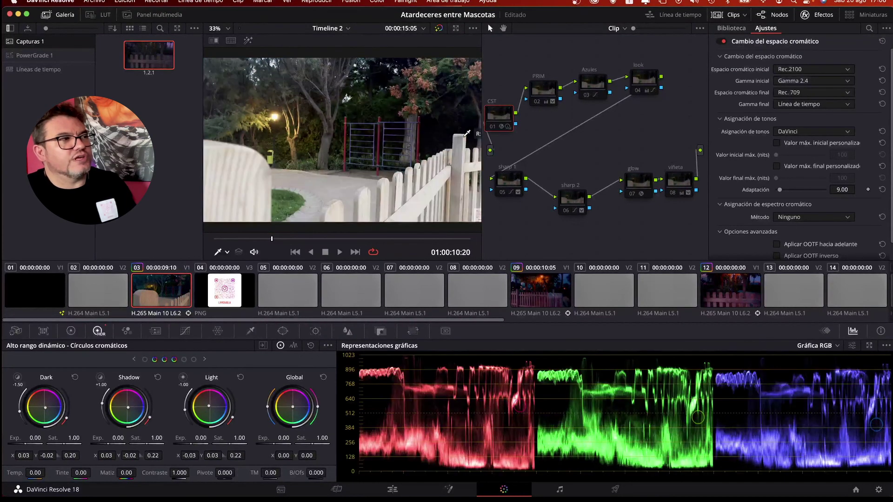
click(493, 127)
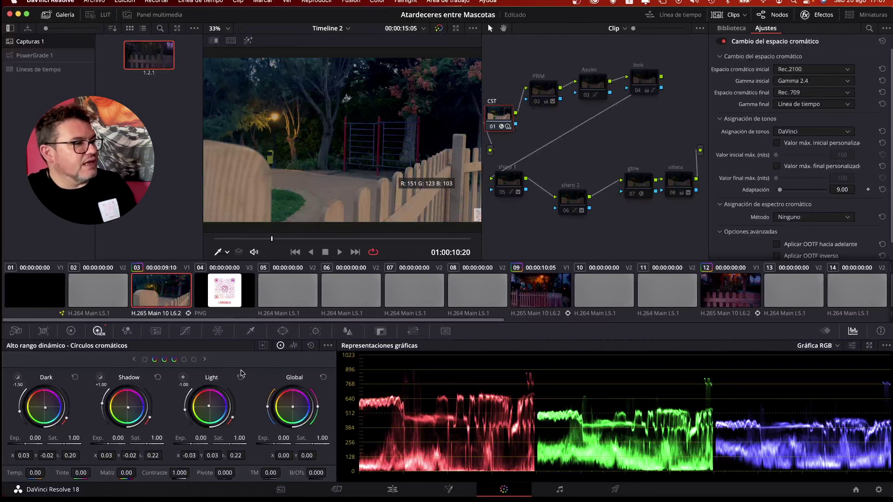
Step: Examine the HDR zone wheels from Black through Specular, paging back and forth across the zones
click(135, 360)
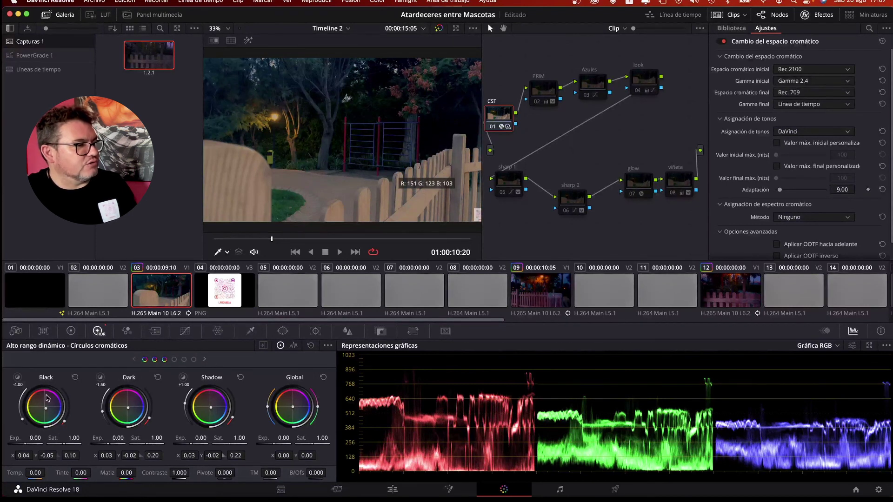
click(207, 360)
click(206, 360)
click(206, 359)
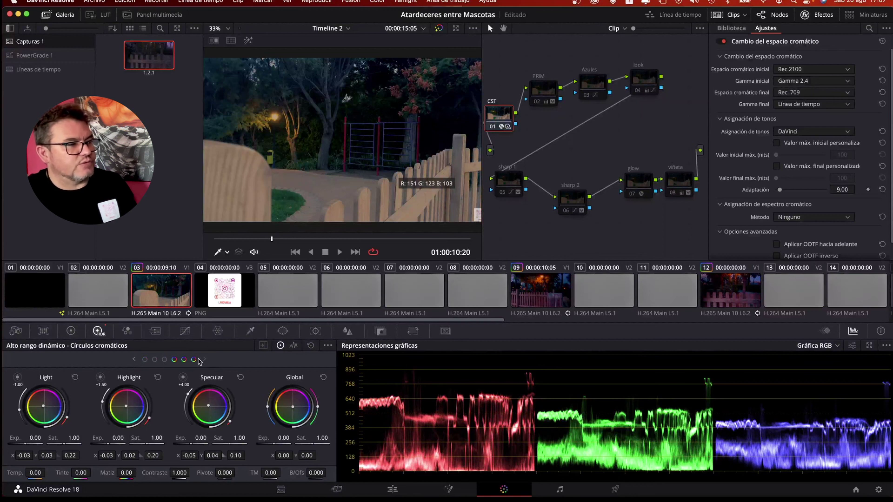
click(135, 360)
click(136, 359)
click(135, 360)
click(205, 359)
click(205, 359)
click(205, 359)
click(144, 360)
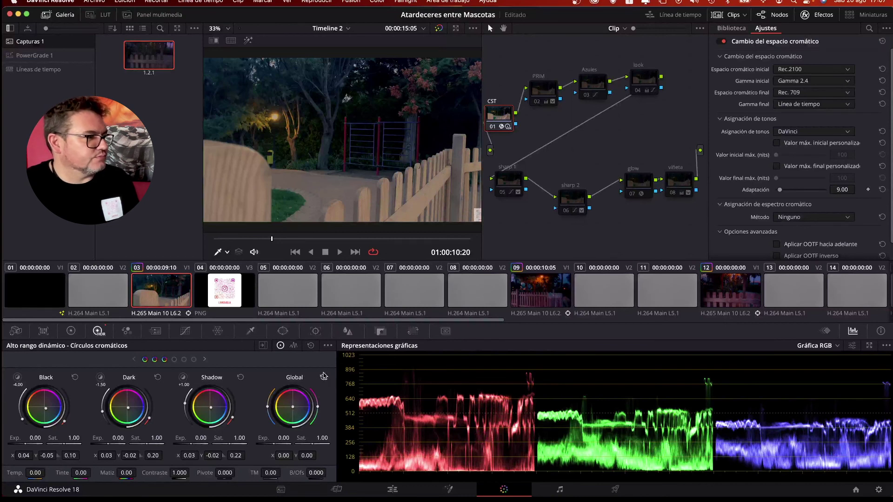
Step: Reset the CST node's HDR wheels and undo the reset several times to compare the color balance
click(311, 346)
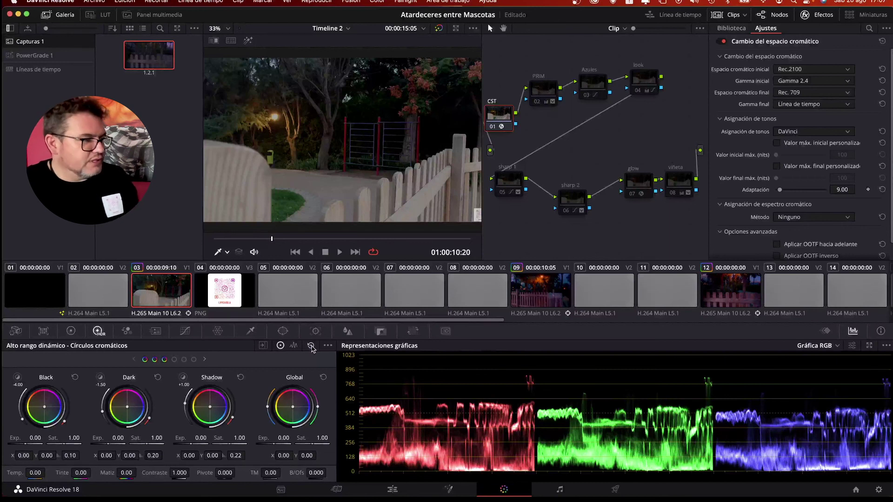
key(super+z)
click(310, 346)
key(super+z)
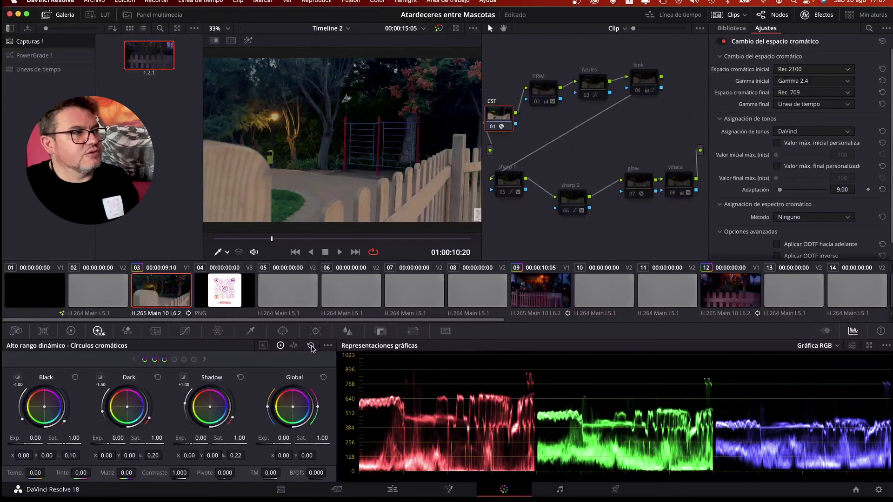
click(310, 346)
key(super+z)
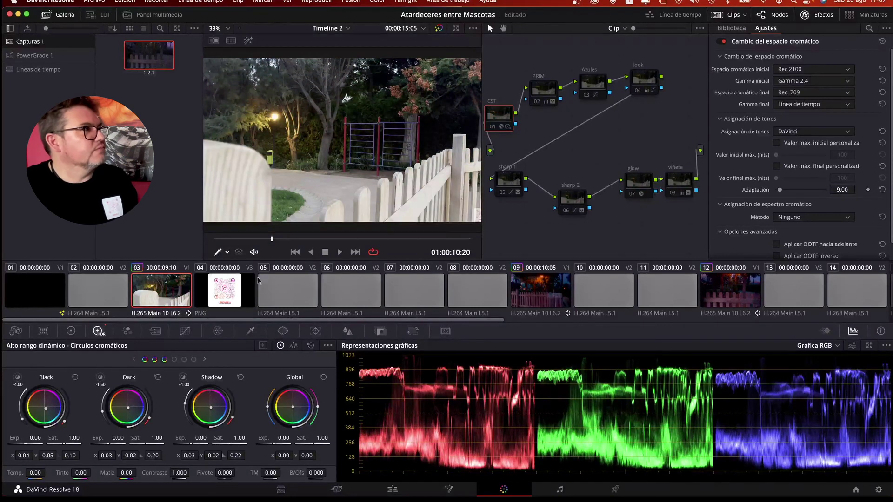
Step: Redo the last undone change on the CST node, and briefly reset its HDR wheels to compare the color balance
click(123, 1)
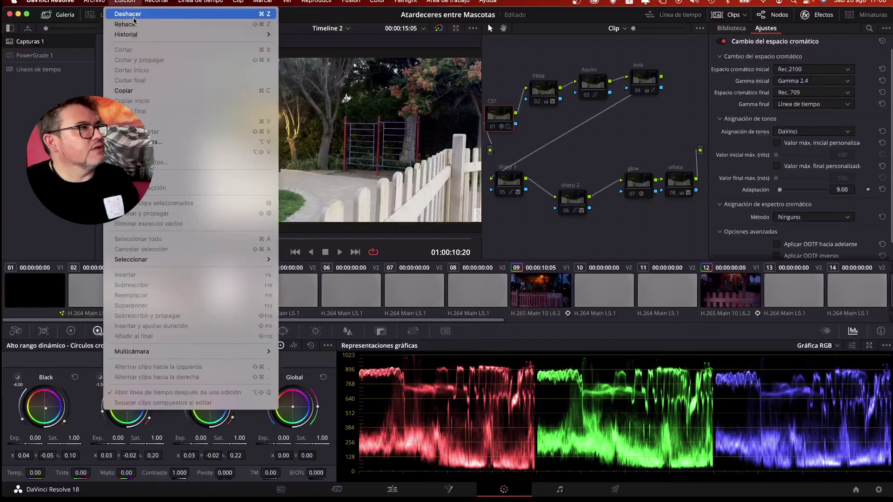
click(135, 25)
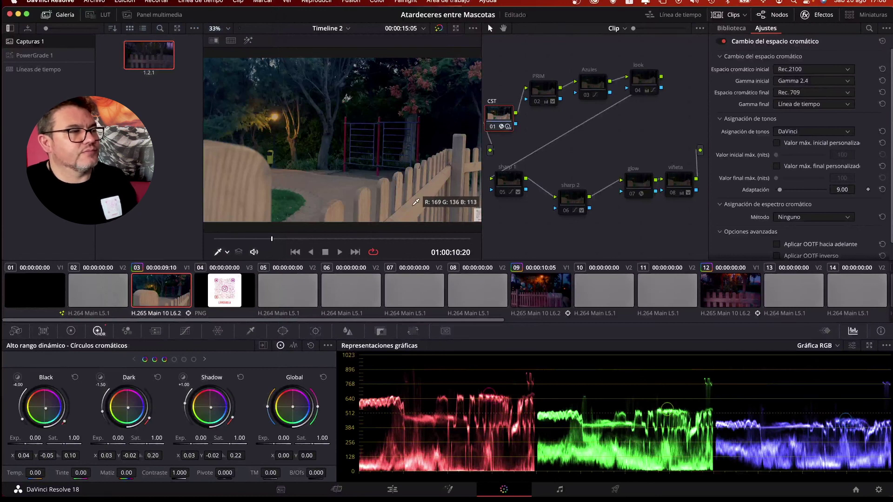
click(312, 347)
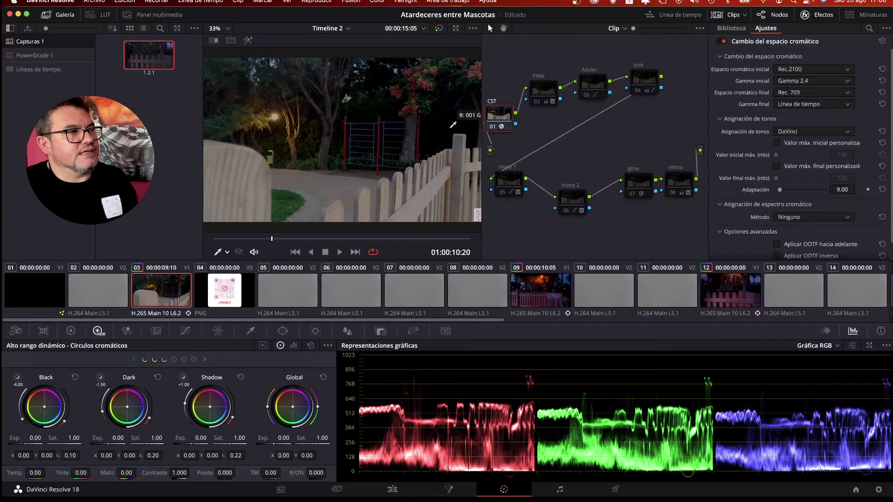
click(351, 190)
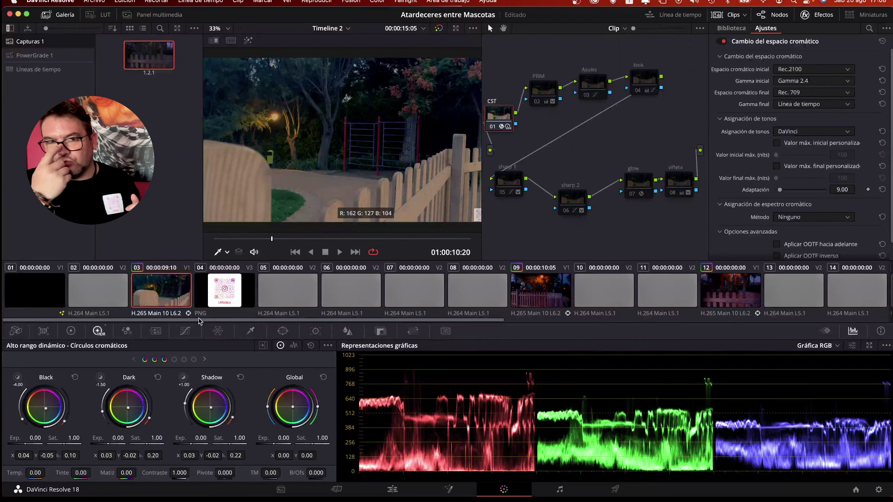
Step: Play the clip with all grades bypassed and again with them enabled to compare the original and graded footage
click(438, 28)
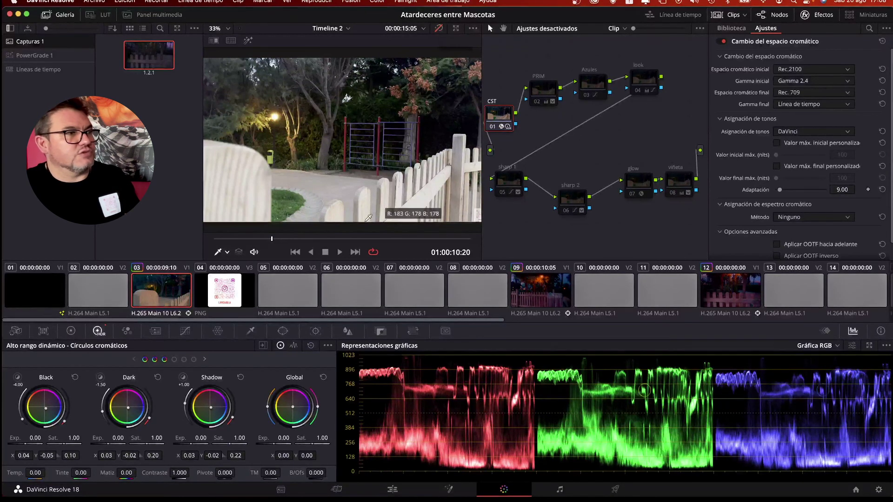
click(340, 252)
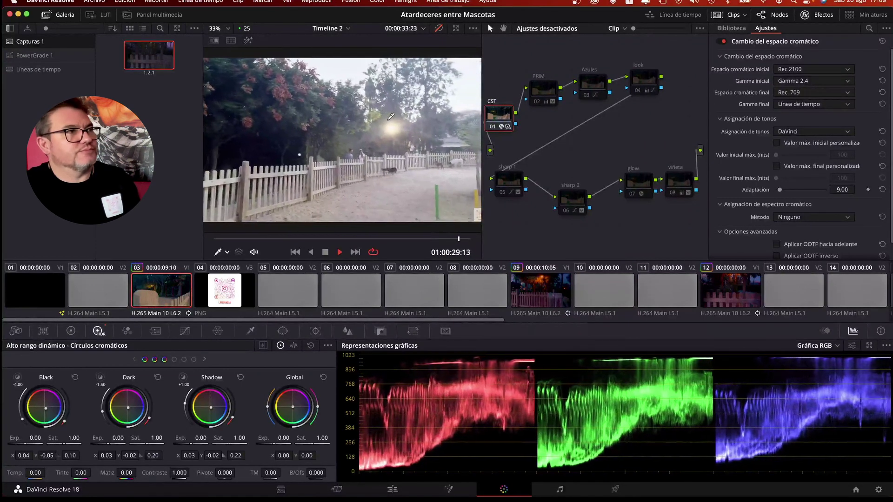
click(336, 253)
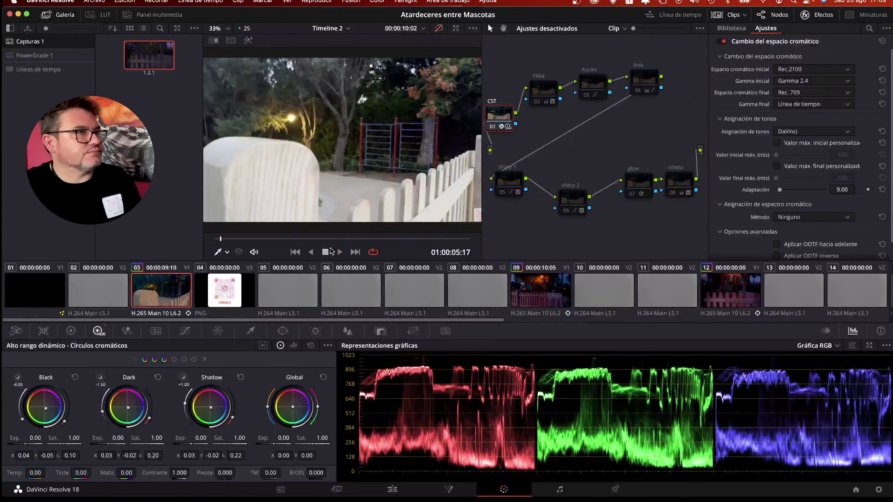
click(438, 28)
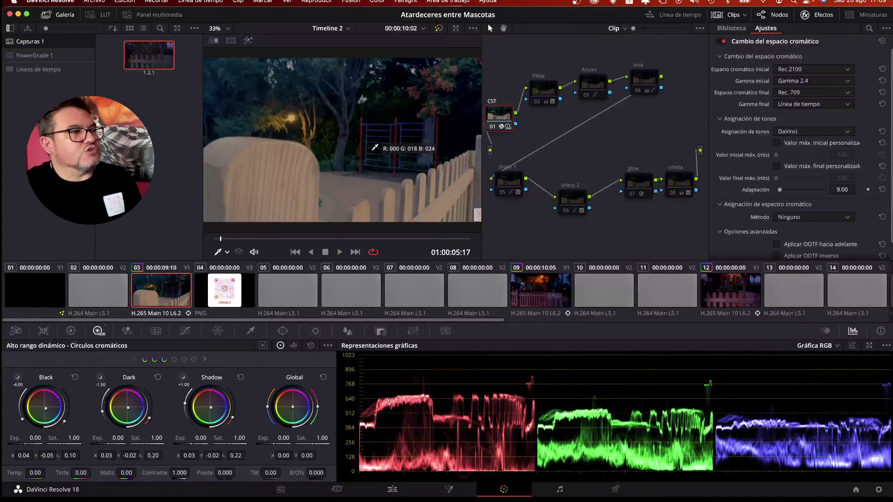
key(space)
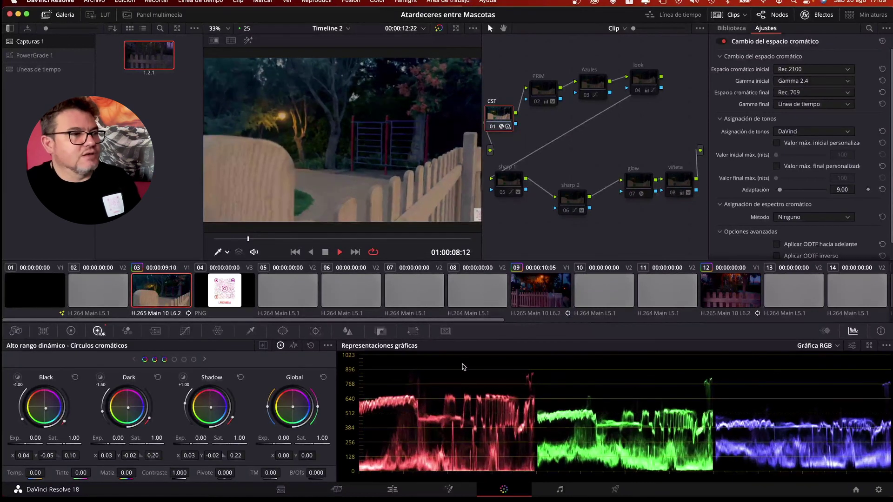
Step: Open the scopes in a separate floating window and change the second waveform to the RGB parade (Gráfica RGB)
click(825, 330)
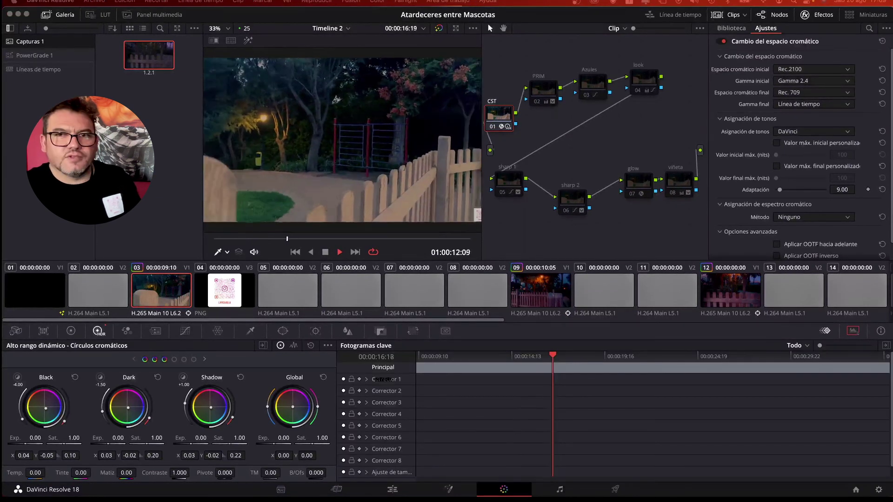
key(super+shift+w)
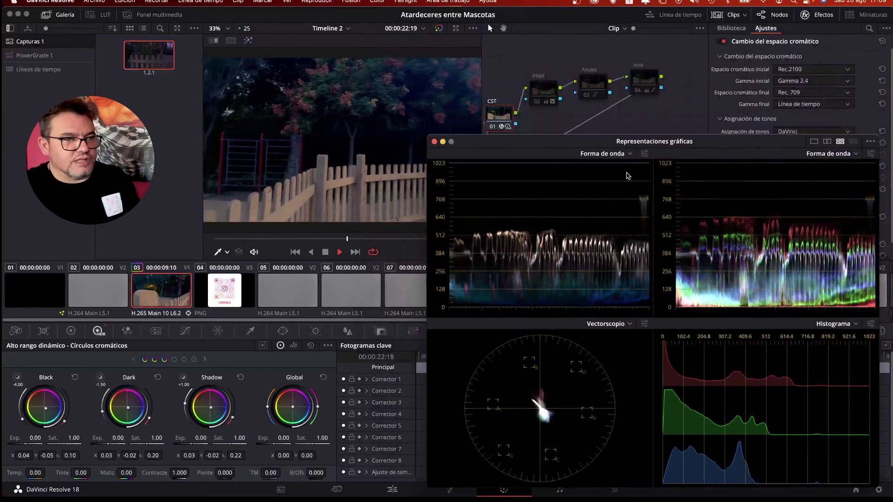
click(836, 324)
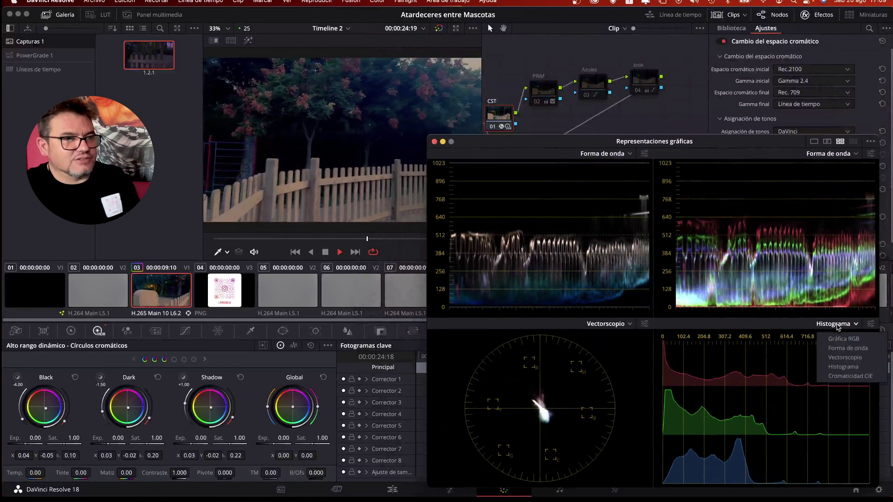
click(837, 327)
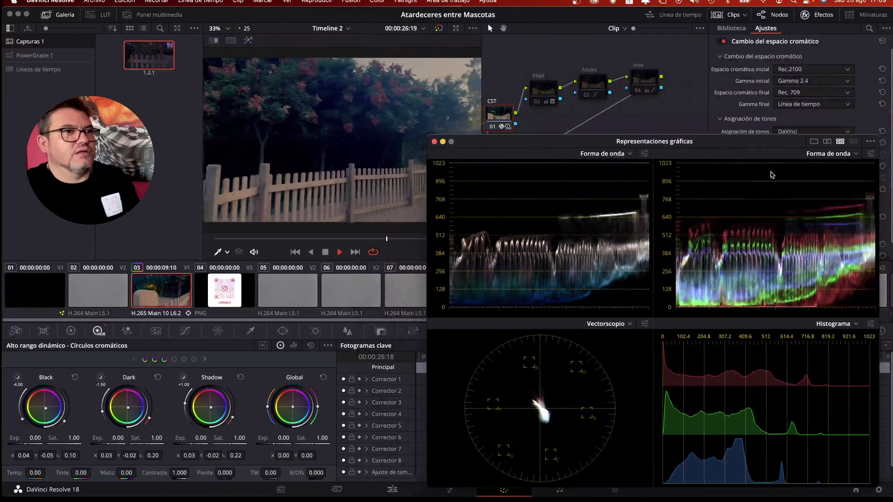
click(821, 156)
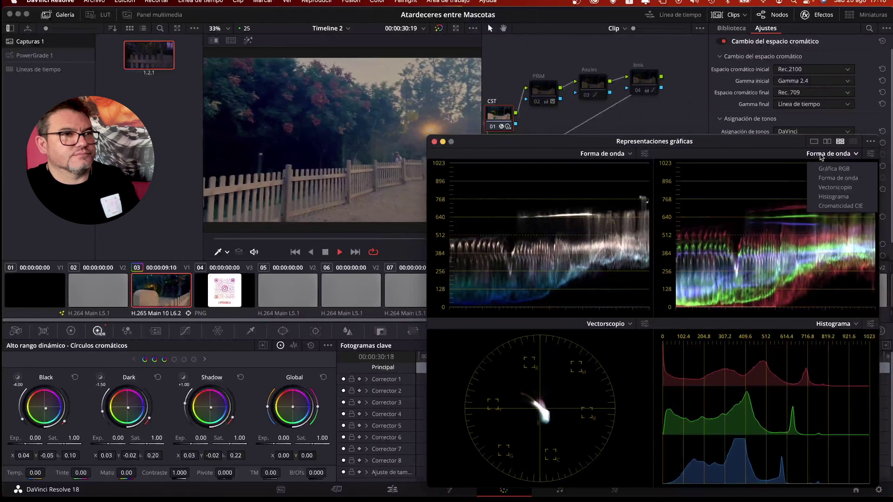
click(821, 157)
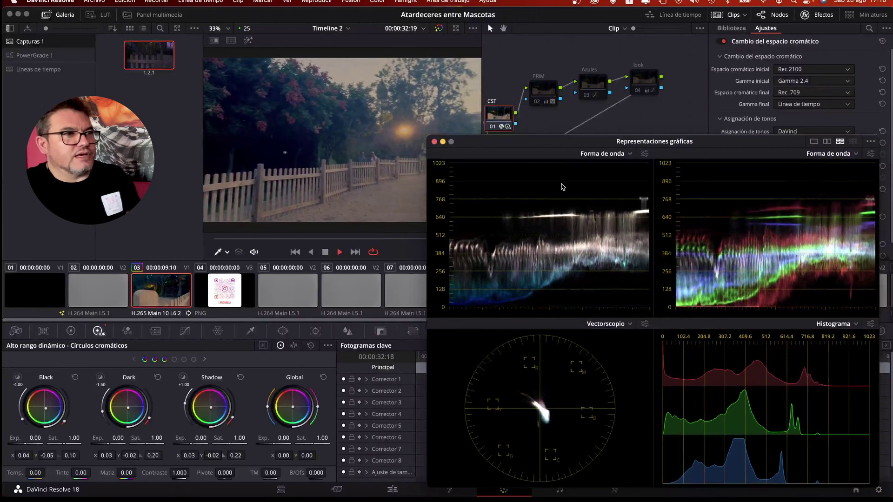
click(830, 153)
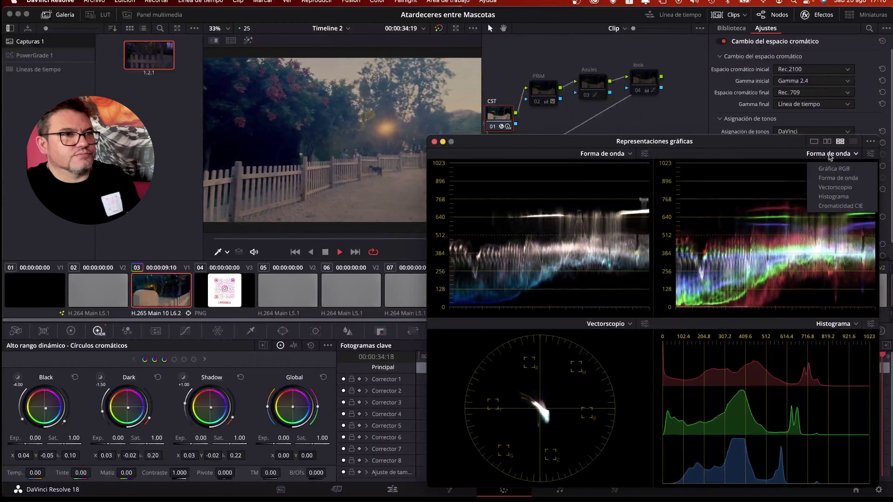
click(831, 168)
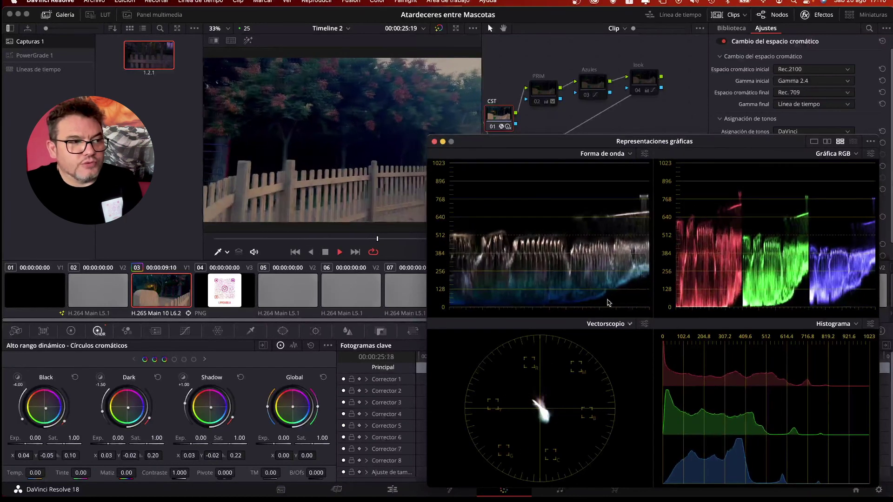
Step: Enable the skin tone indicators on the vectorscope and move the scopes window clear of the node graph
click(644, 323)
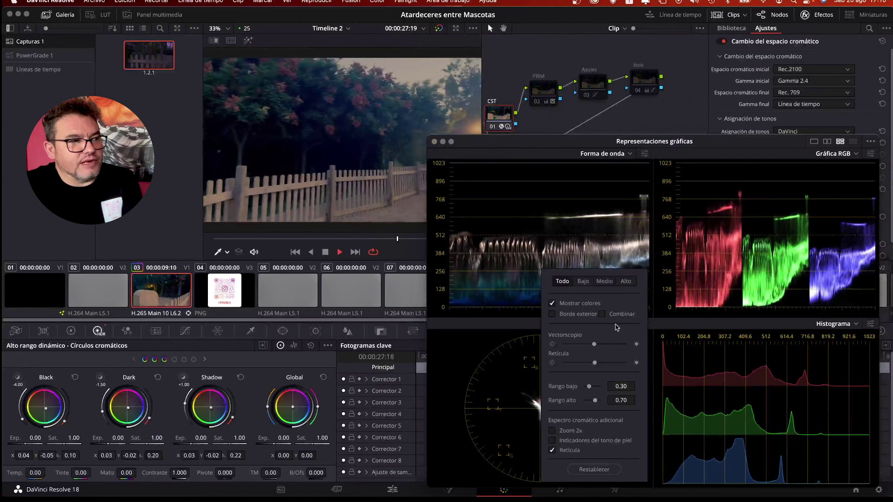
click(582, 441)
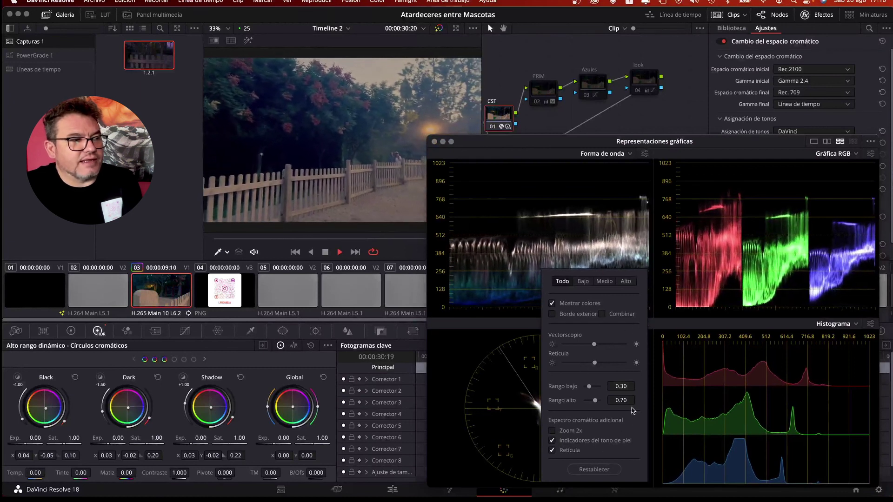
click(472, 357)
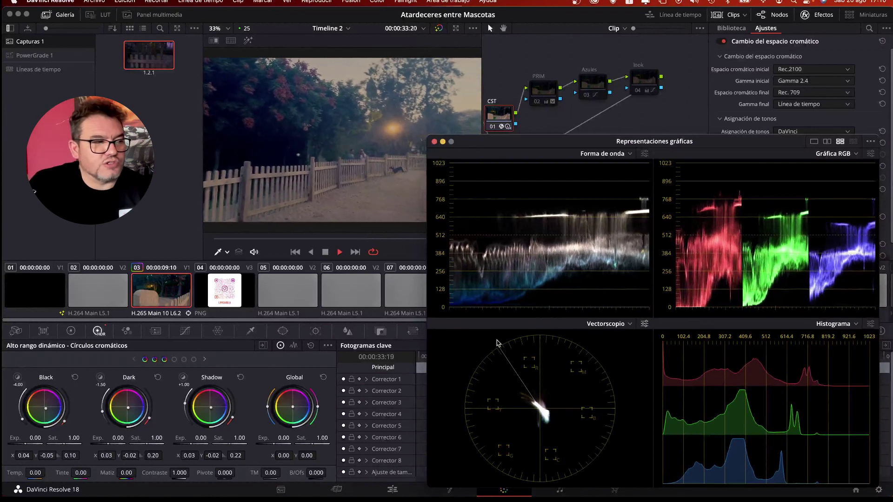
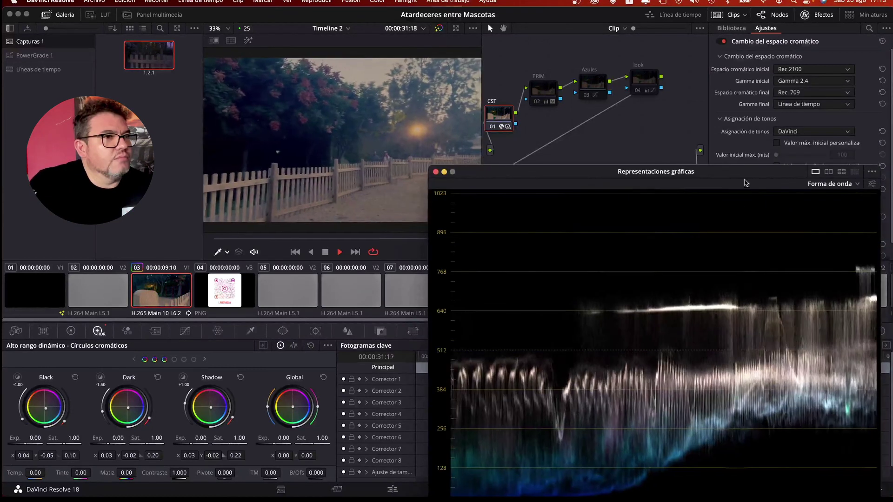
drag(763, 198, 774, 354)
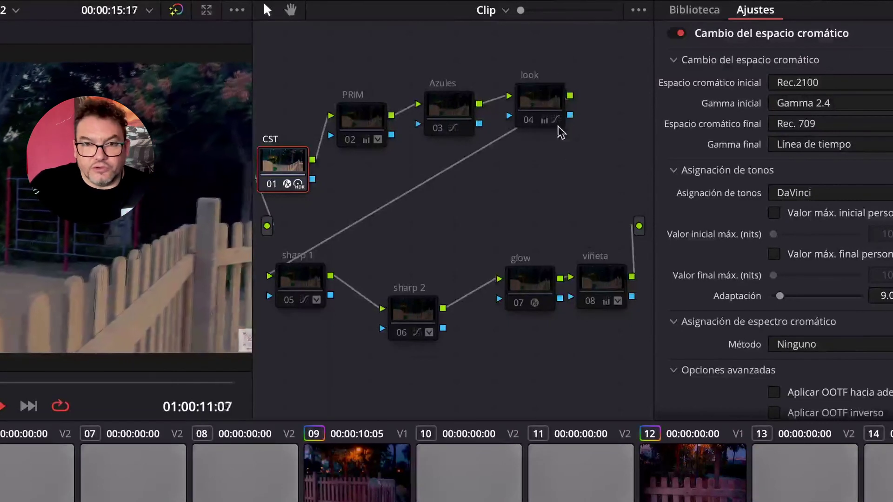
Step: Enable the PRIM node and display its primary corrections as Lift, Gamma, Gain and Offset color wheels
mouse_move(560, 133)
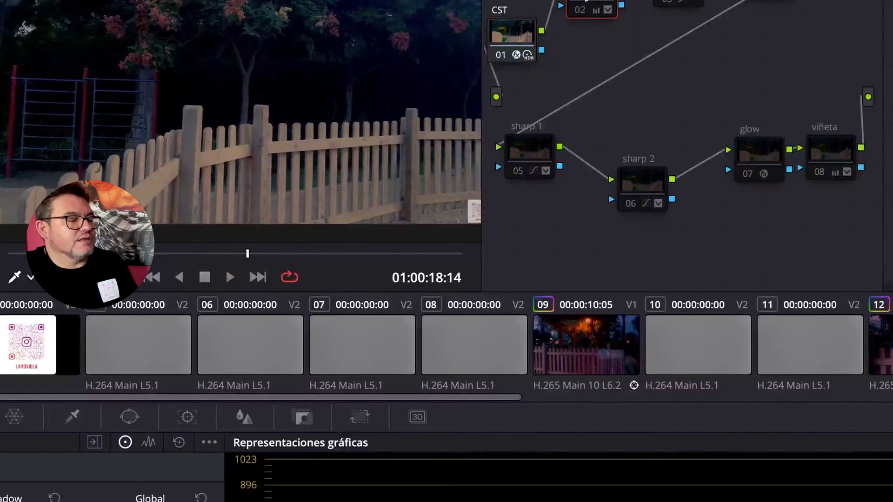
click(583, 8)
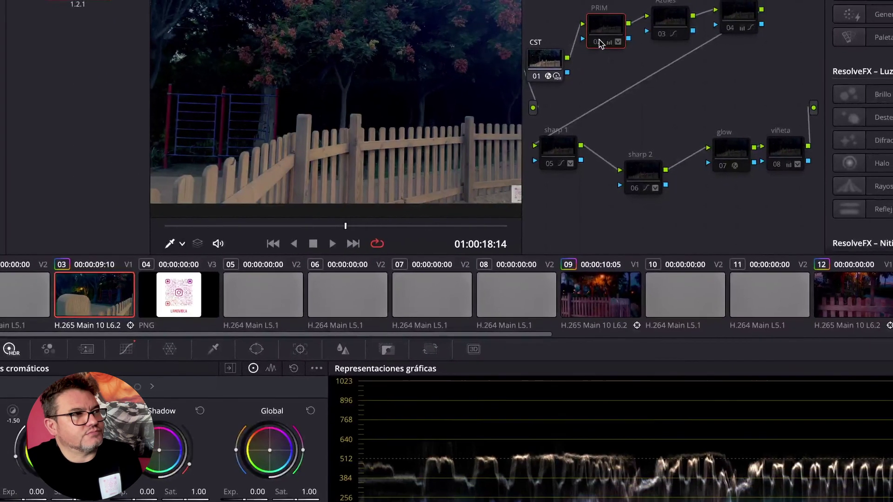
click(600, 45)
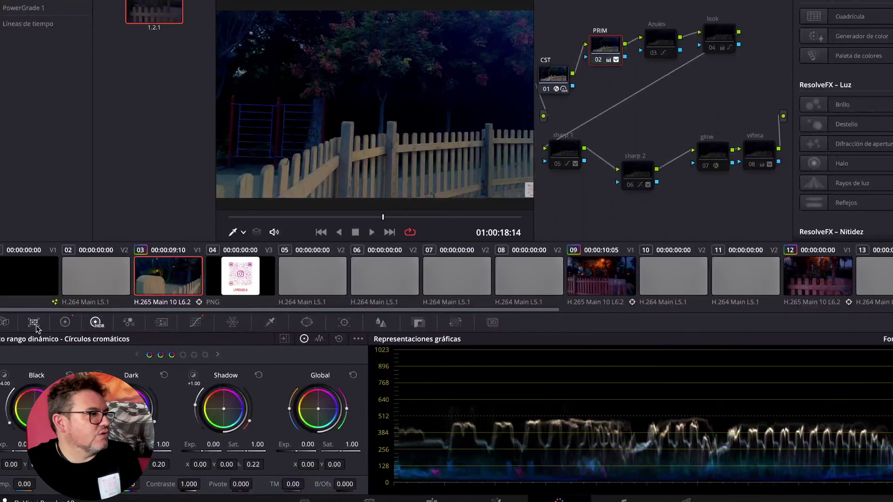
click(75, 320)
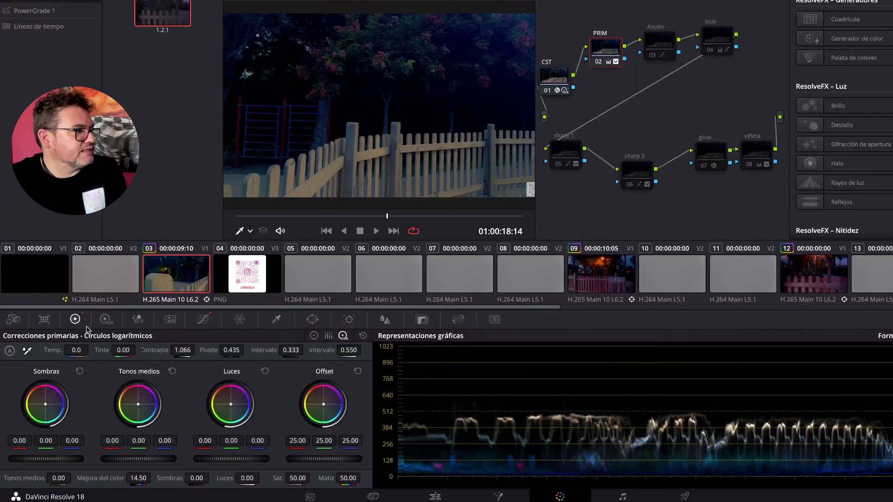
click(314, 335)
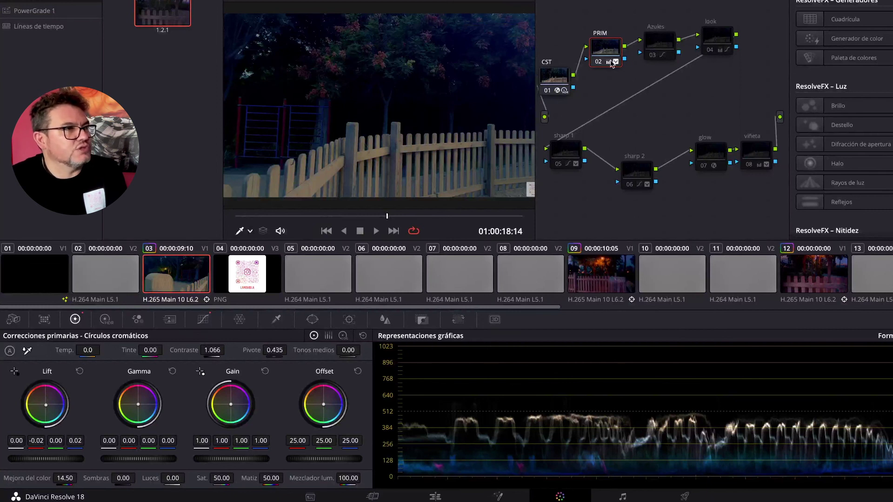
Step: Toggle the PRIM node off and on to compare its effect, and check which corrections it contains
click(597, 62)
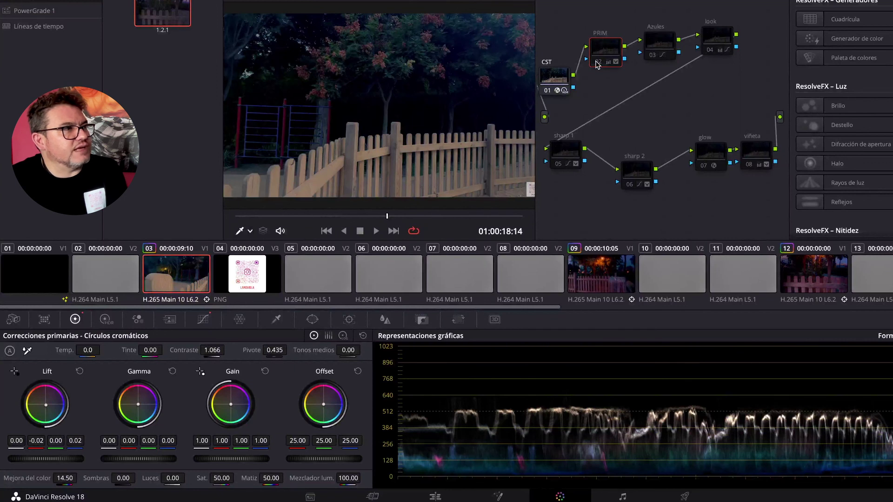
click(597, 62)
click(597, 63)
click(597, 62)
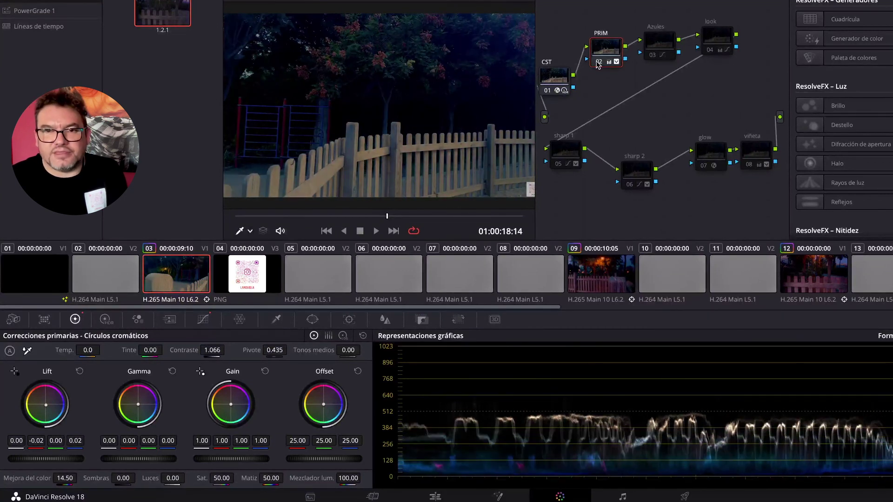
mouse_move(618, 65)
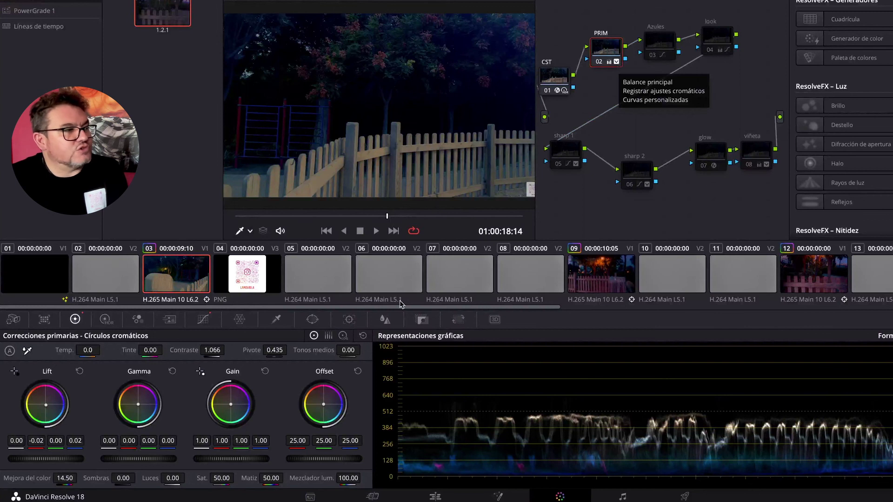
Step: Try raising the middle point of the PRIM node's custom curve, and undo the change
click(203, 320)
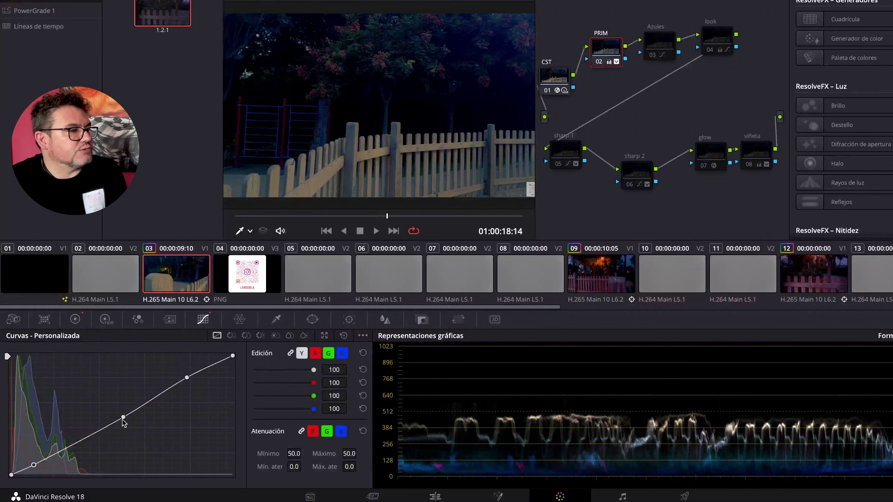
drag(124, 419, 105, 381)
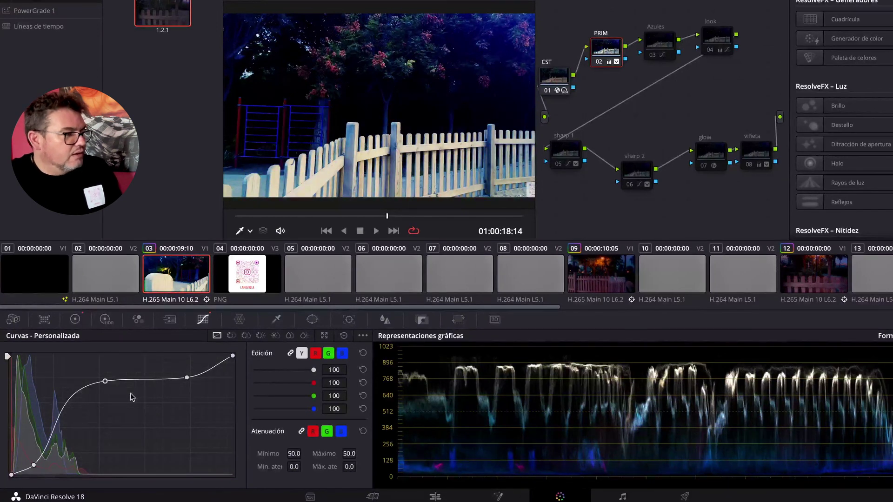
key(ctrl+z)
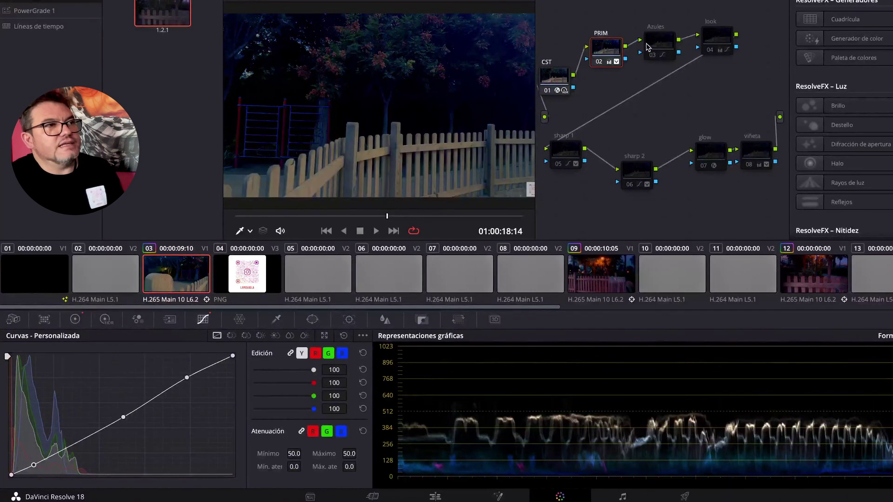
Step: Enable the Azules node, and reset its Hue vs Hue curve and undo the reset to compare the blues
click(647, 47)
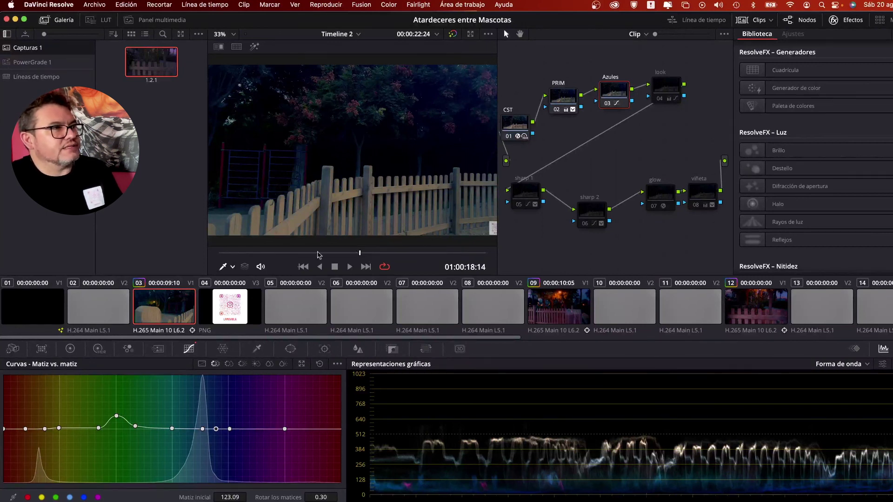
click(319, 364)
key(super+z)
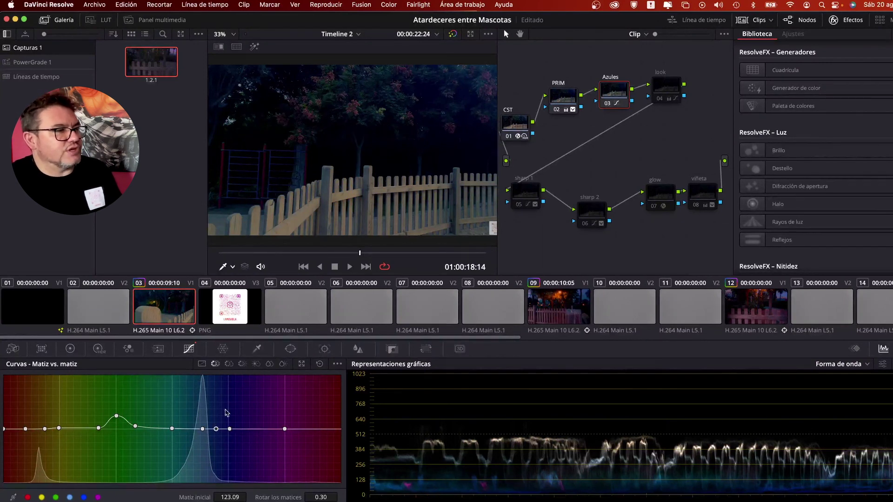
Step: Try pulling the blue point of the Azules node's Hue vs Saturation curve down to a saturation of 0.06, and undo the change
click(229, 364)
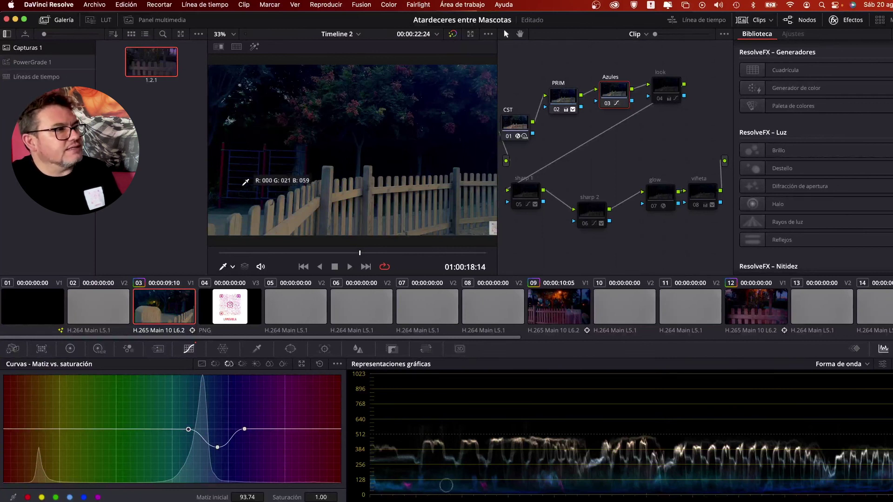
drag(217, 448, 240, 483)
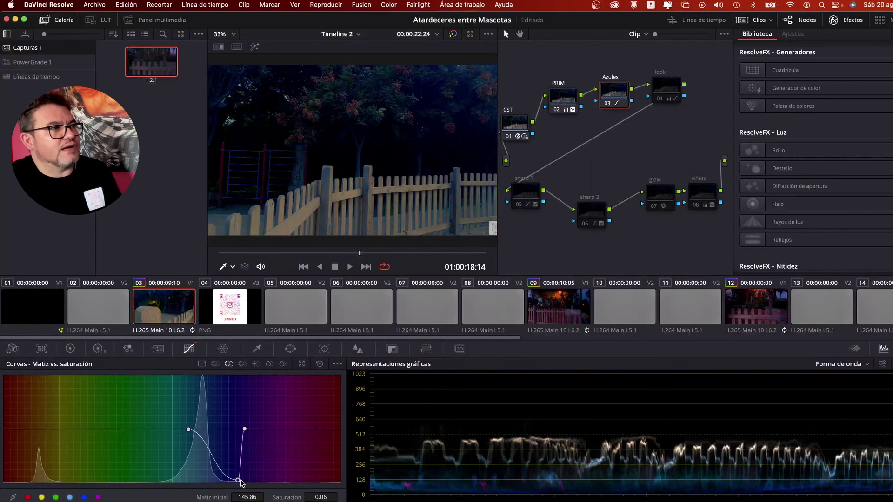
key(super+z)
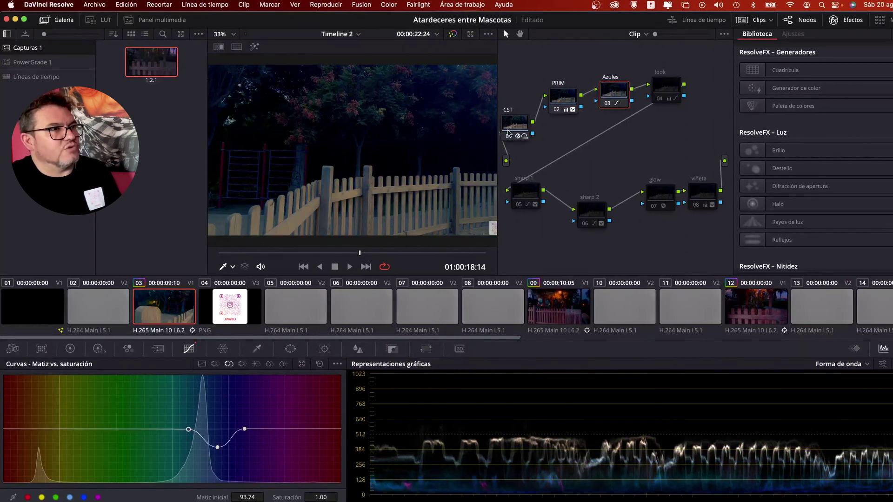
Step: Review the Azules node's Luminance vs Saturation, Hue vs Luminance and custom curves
click(257, 365)
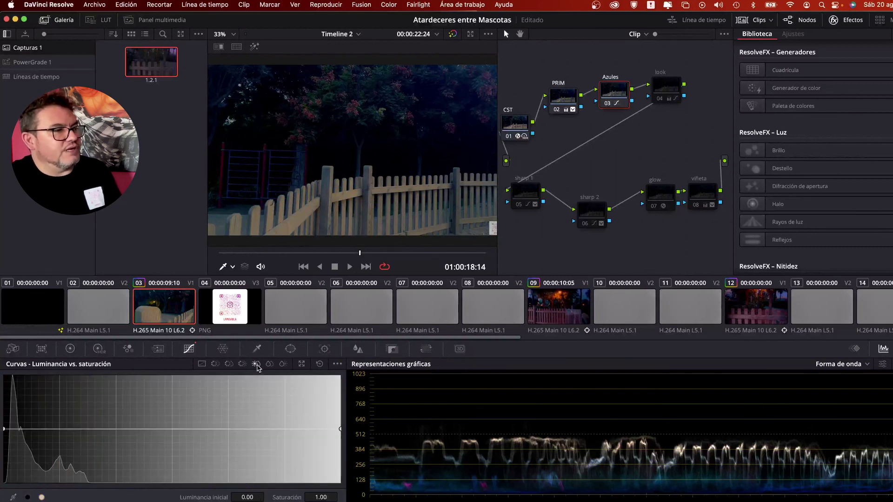
click(243, 364)
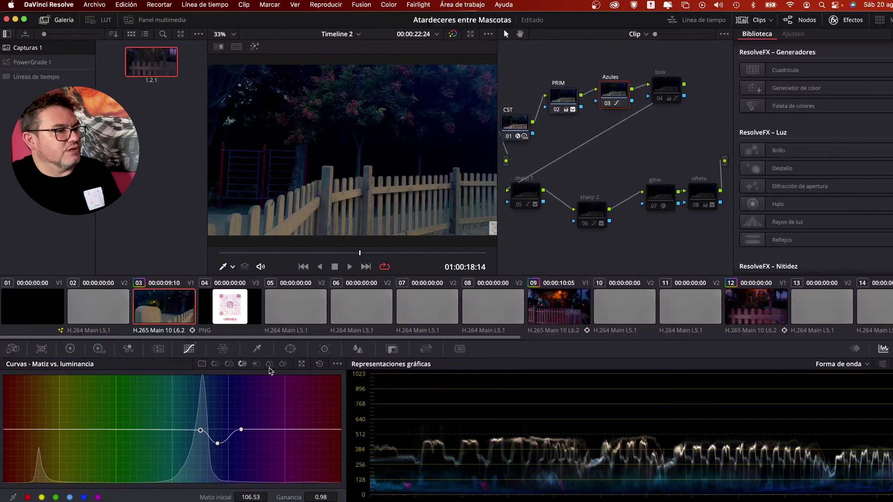
click(202, 364)
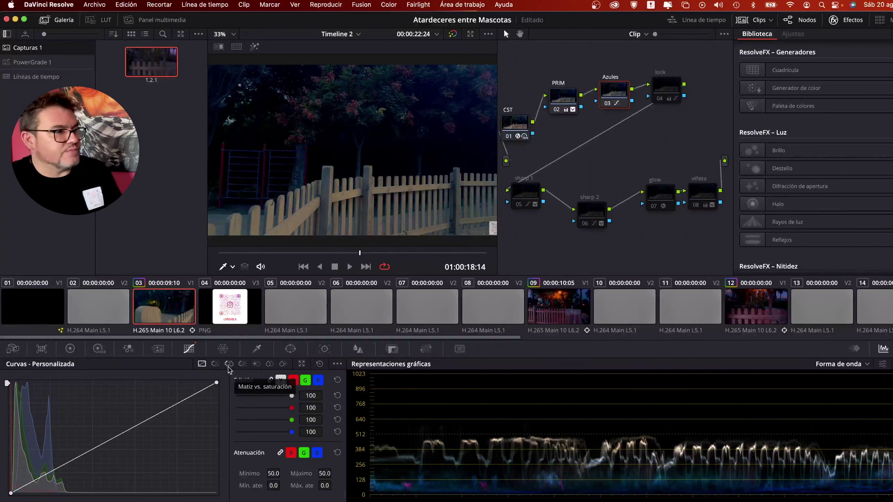
Step: Try lowering the yellow point of the Azules node's Hue vs Hue curve, and undo the change
click(216, 364)
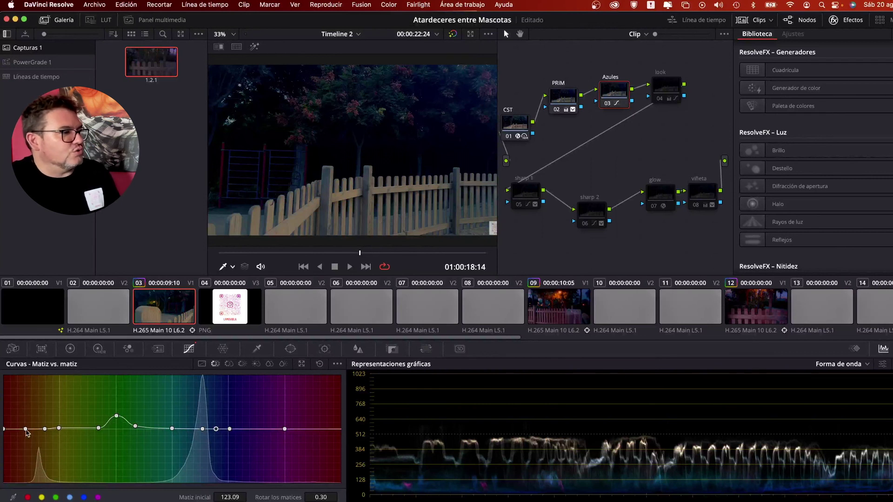
mouse_move(59, 429)
mouse_down()
mouse_move(63, 467)
mouse_move(67, 369)
mouse_move(68, 440)
mouse_up()
key(super+z)
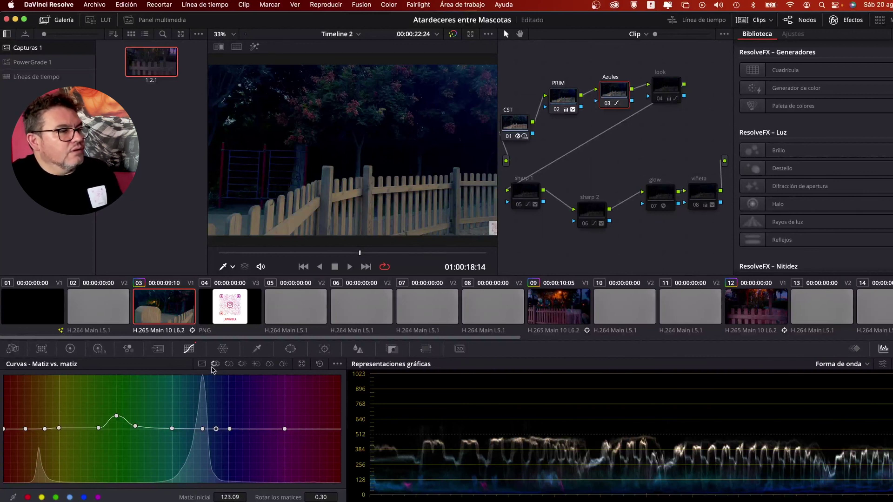
Step: Toggle the Azules node off and on to compare its effect, and examine its Hue vs Saturation and Hue vs Luminance curves
click(228, 365)
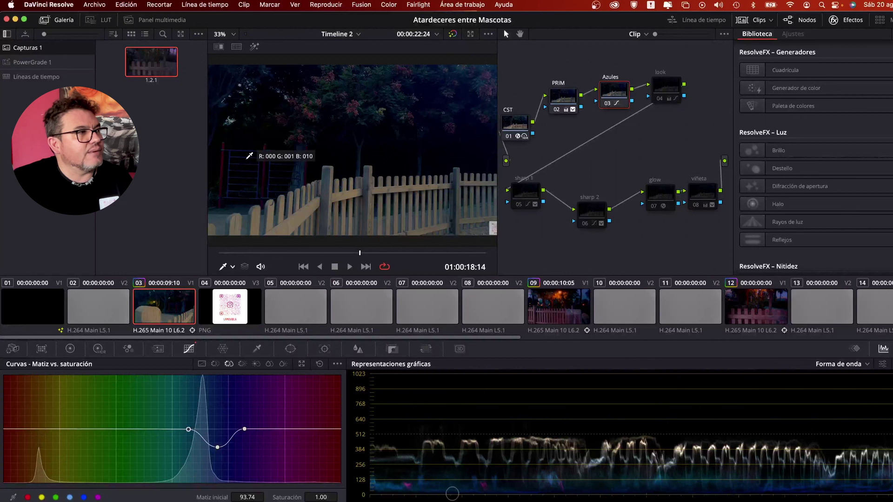
click(607, 103)
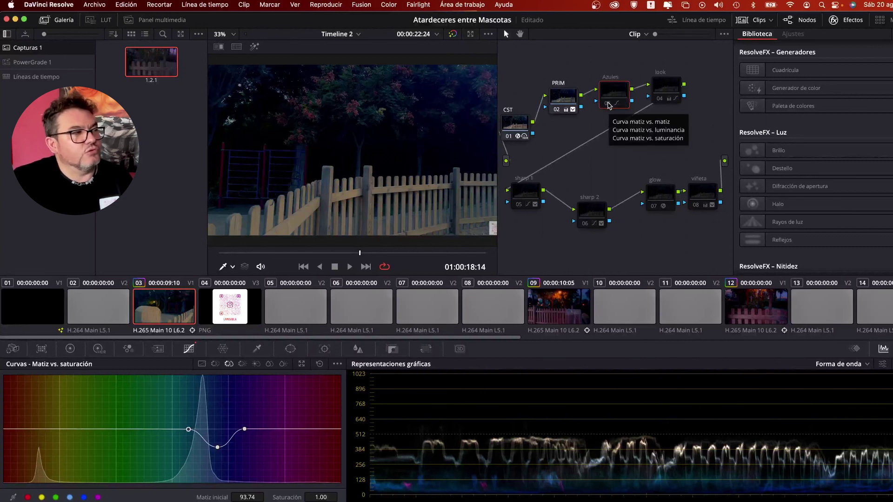
click(608, 105)
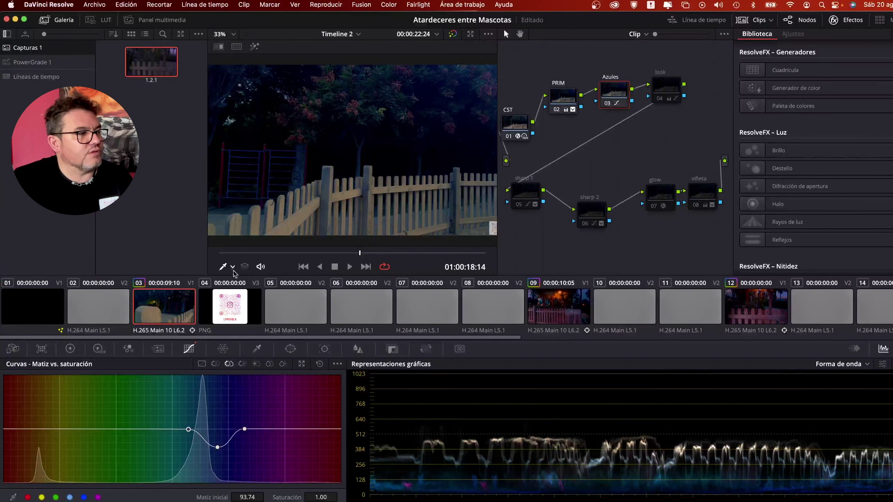
click(242, 364)
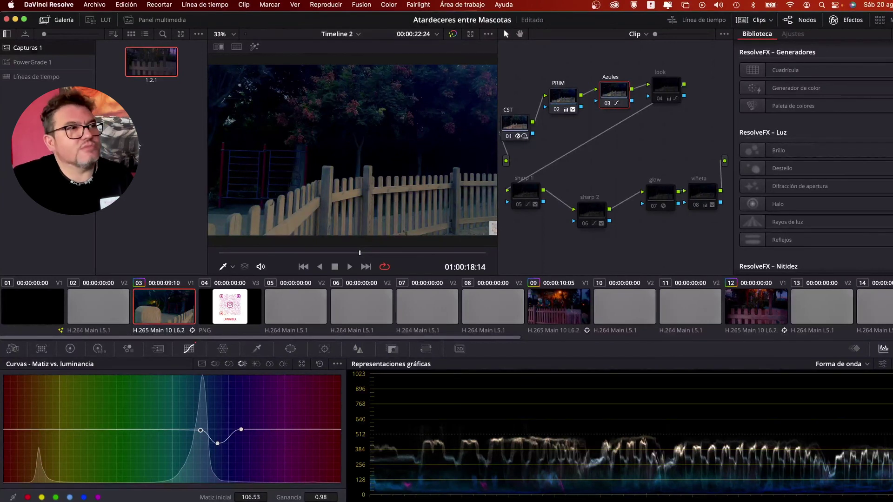
Step: Enable the look node, toggling it off and on repeatedly to compare the image and waveform with and without it
click(665, 82)
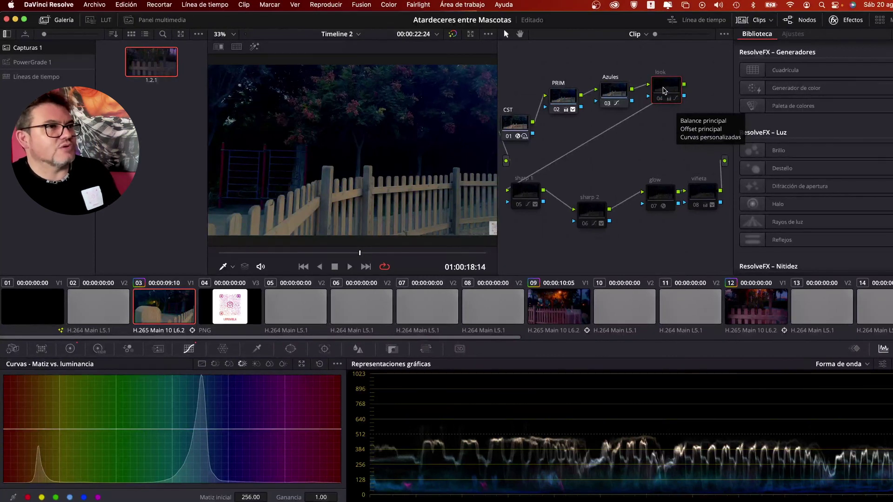
key(super+d)
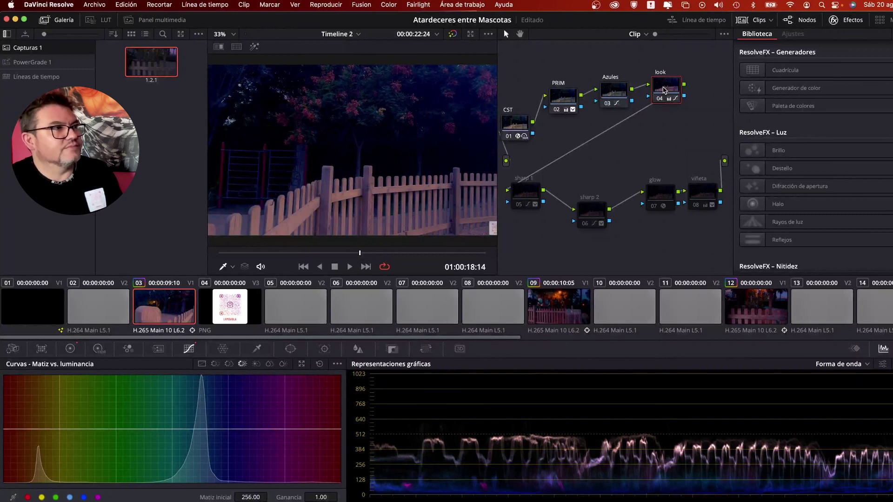
key(super+d)
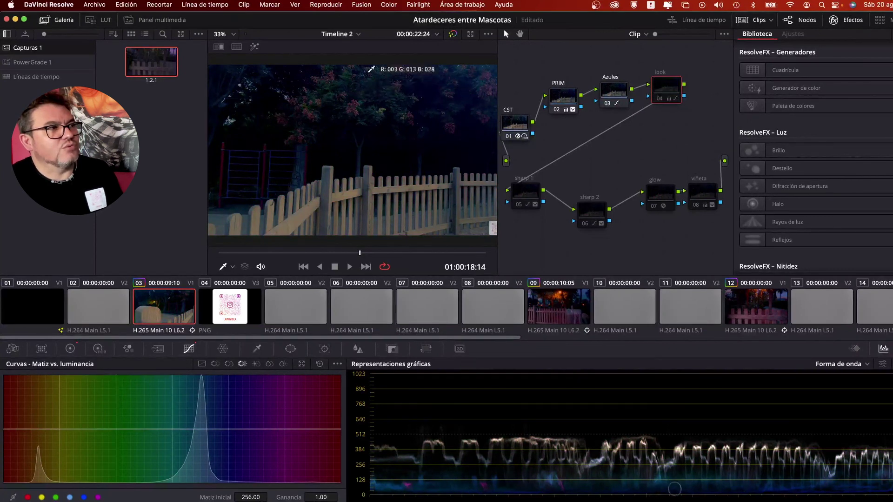
key(super+d)
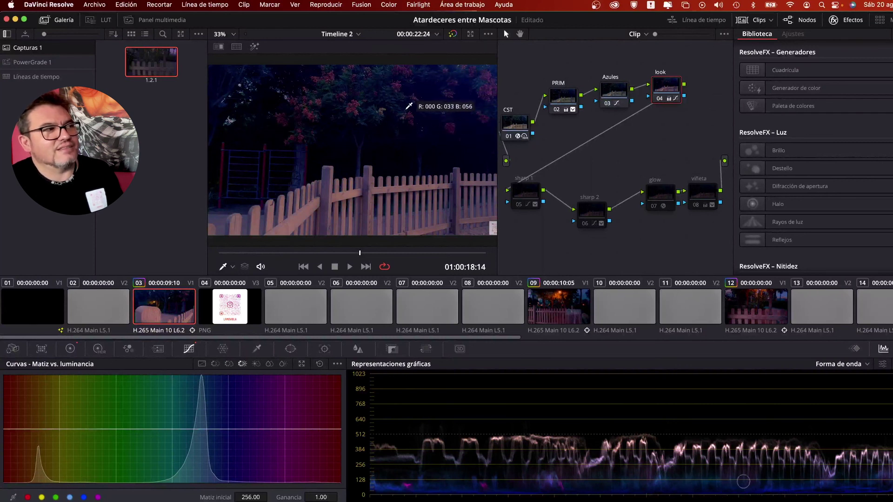
key(super+d)
key(super+d)
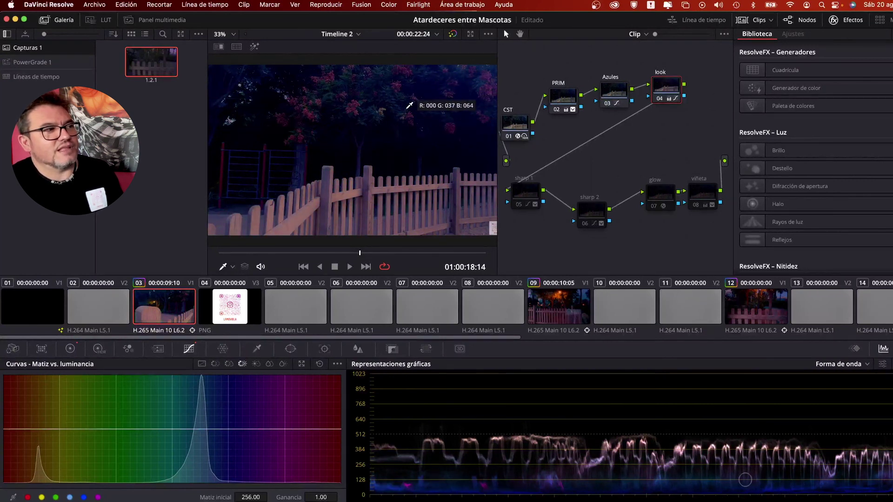
key(super+d)
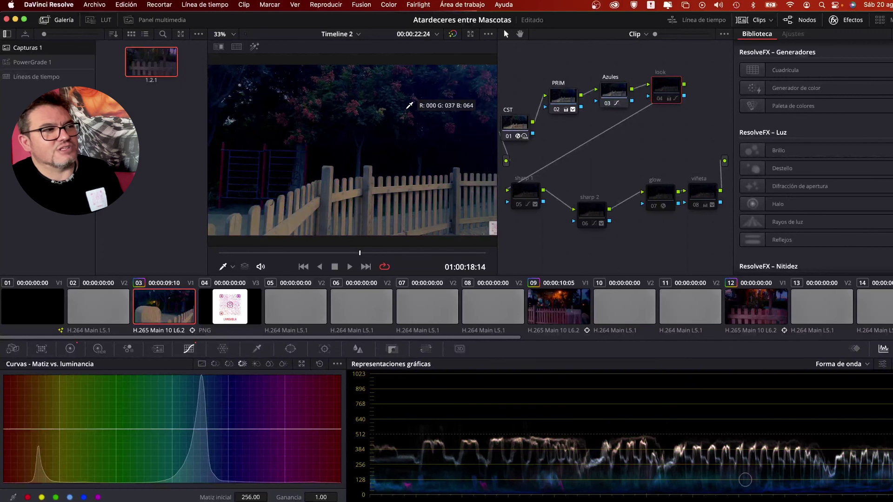
key(super+d)
key(super+d)
key(super+d)
key(super+d)
key(super+d)
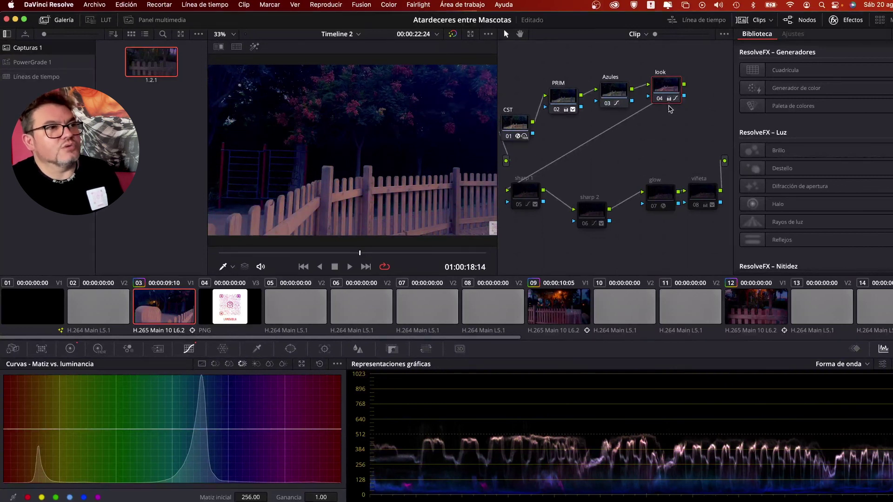
Step: Examine the look node's primary corrections as color wheels and bars, its custom and hue curves, and the list of corrections it contains
click(70, 349)
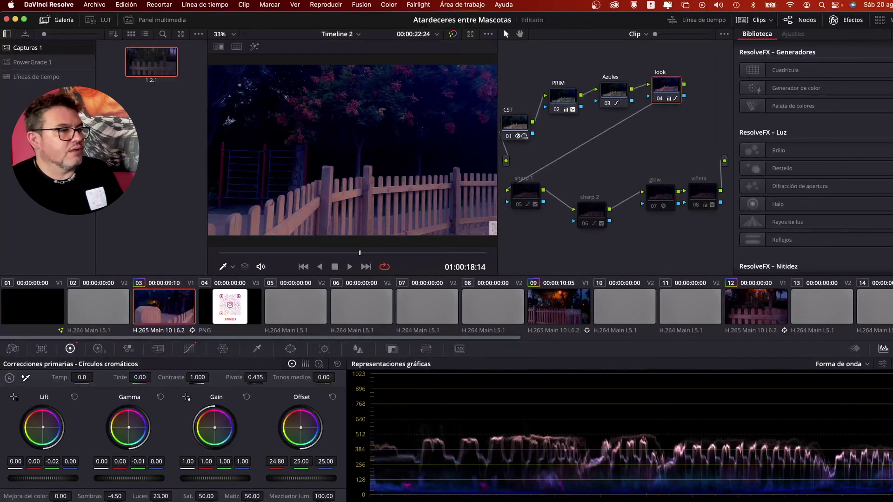
click(305, 364)
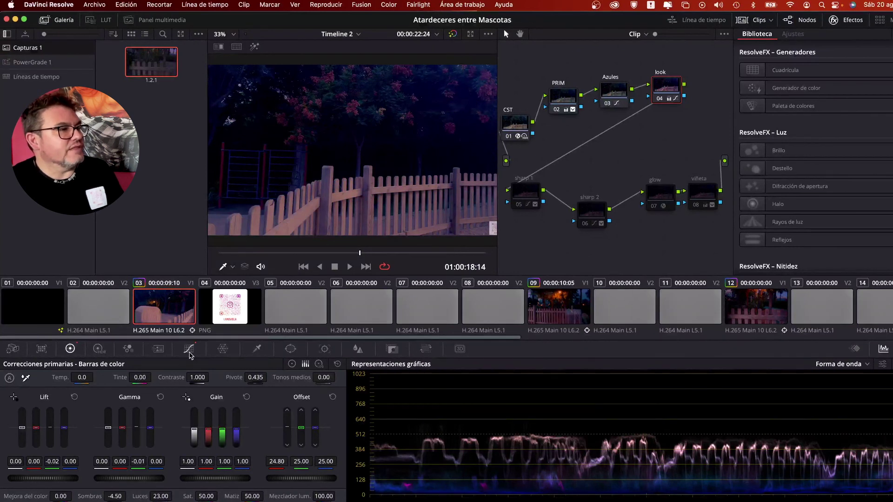
click(189, 349)
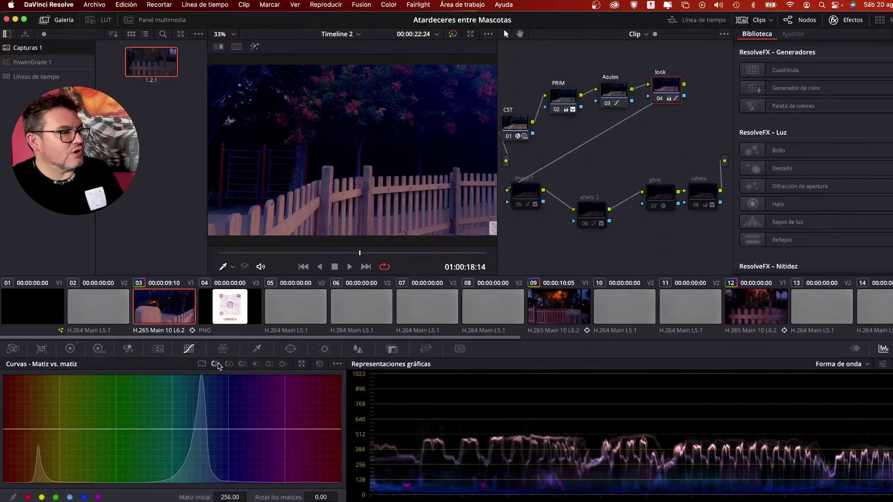
click(229, 364)
click(202, 364)
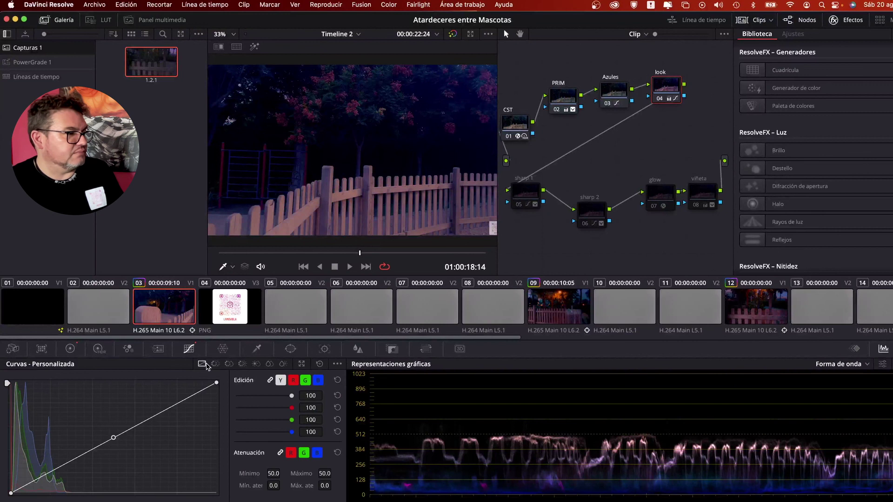
click(215, 364)
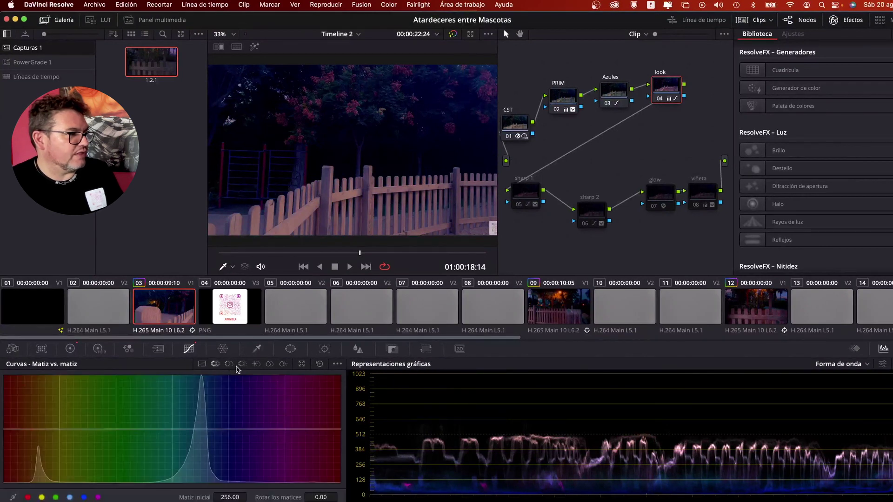
click(242, 364)
click(255, 364)
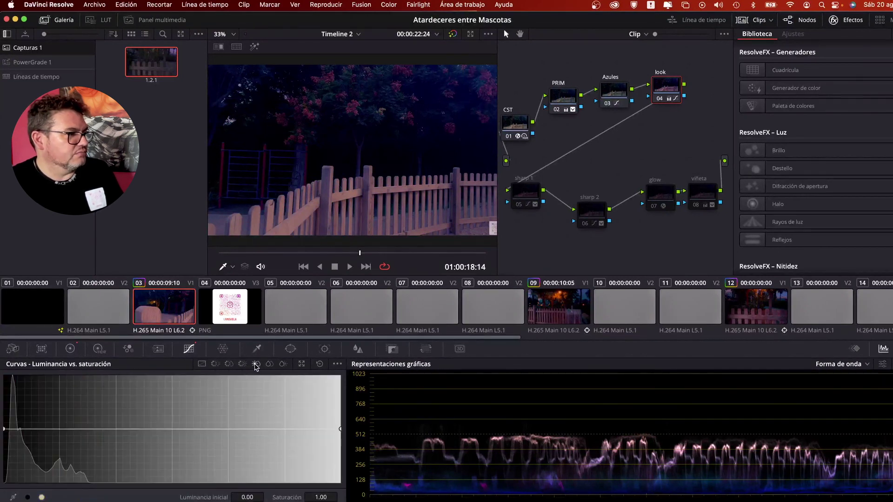
click(202, 364)
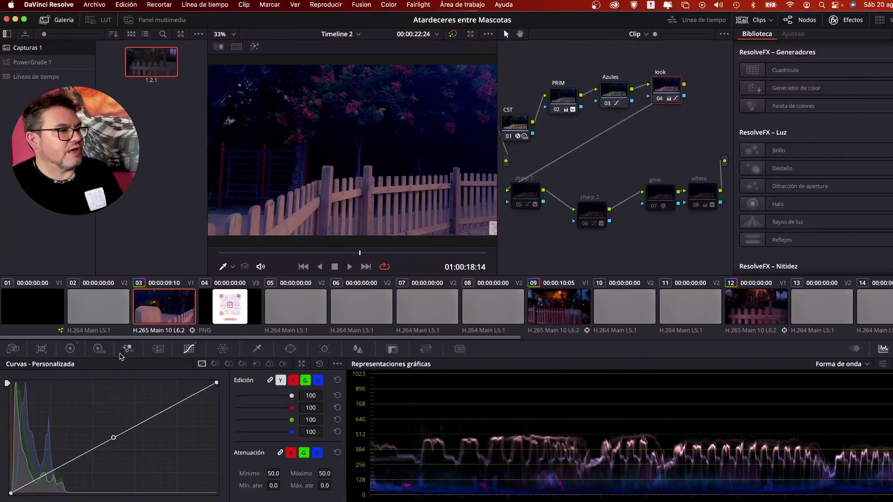
click(71, 348)
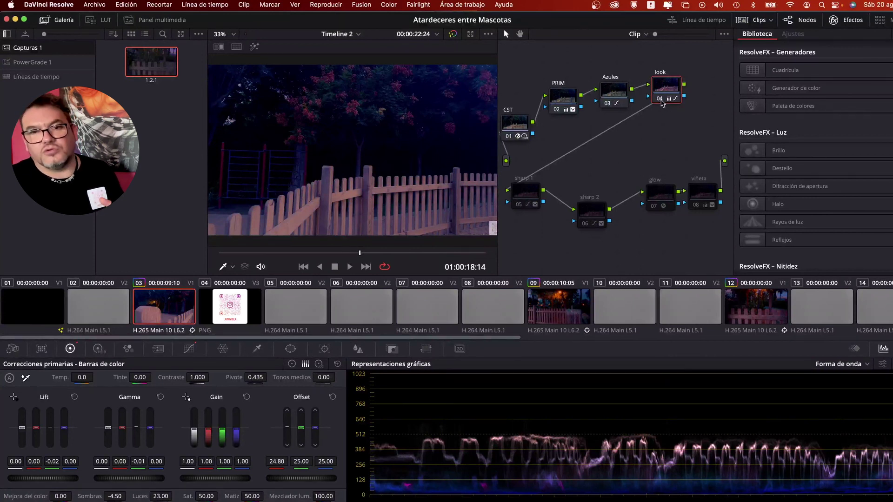
mouse_move(661, 102)
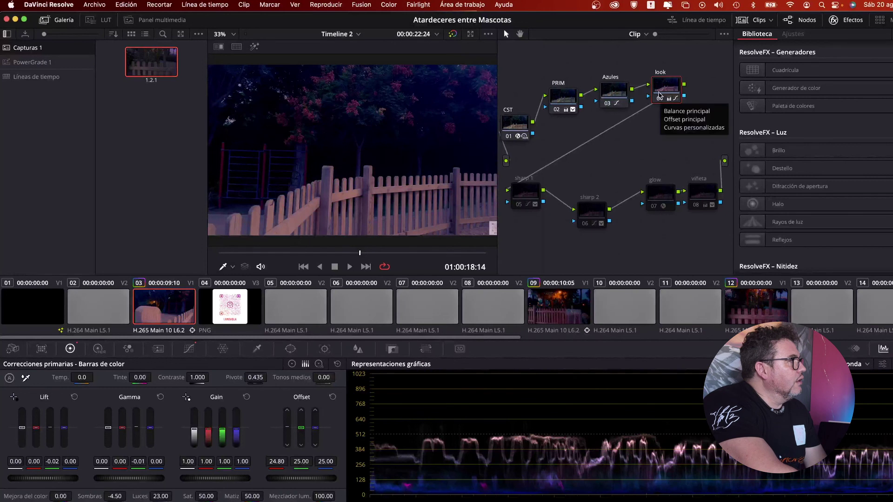
Step: Move the sharp 1 node slightly lower in the node graph, check which corrections it contains, and enable it
mouse_move(527, 195)
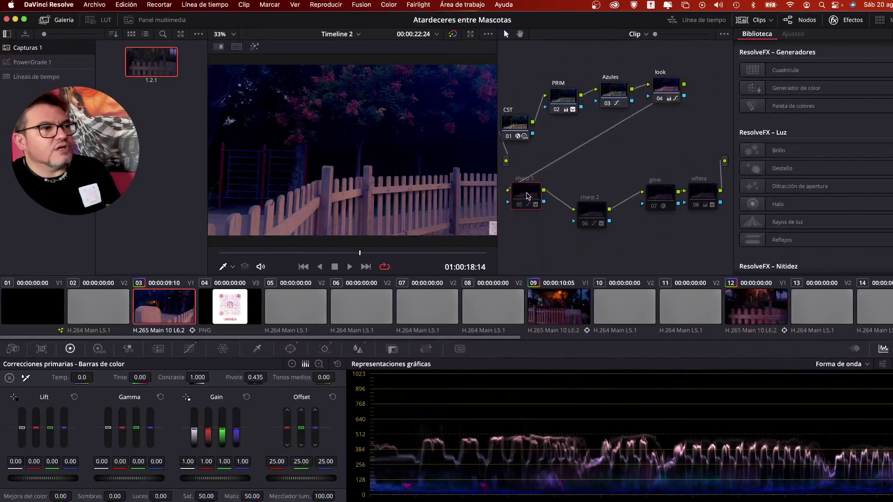
drag(527, 196, 523, 214)
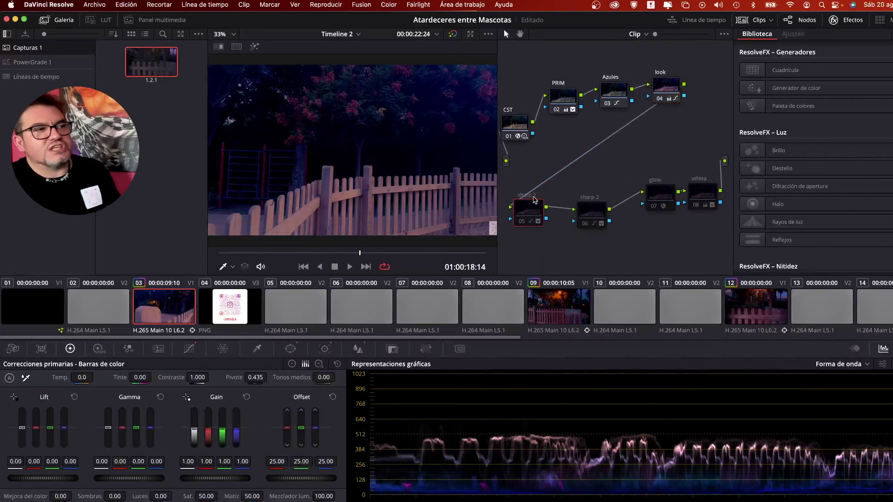
mouse_move(527, 208)
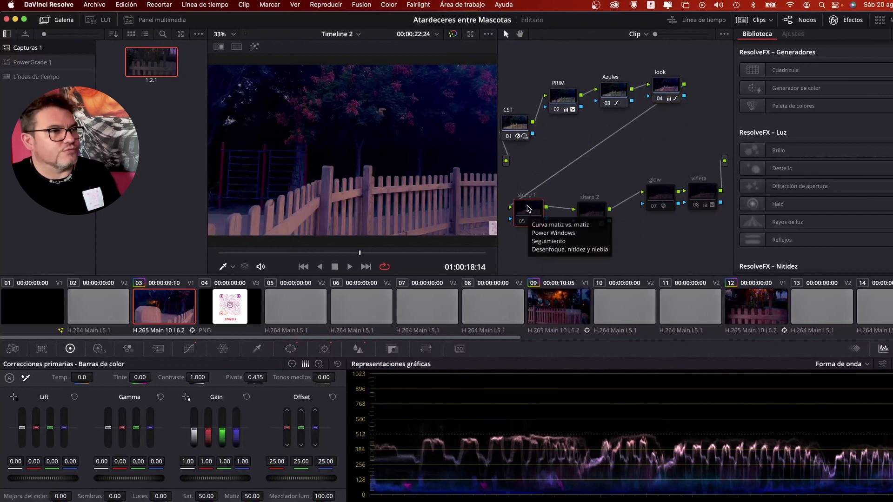
click(521, 224)
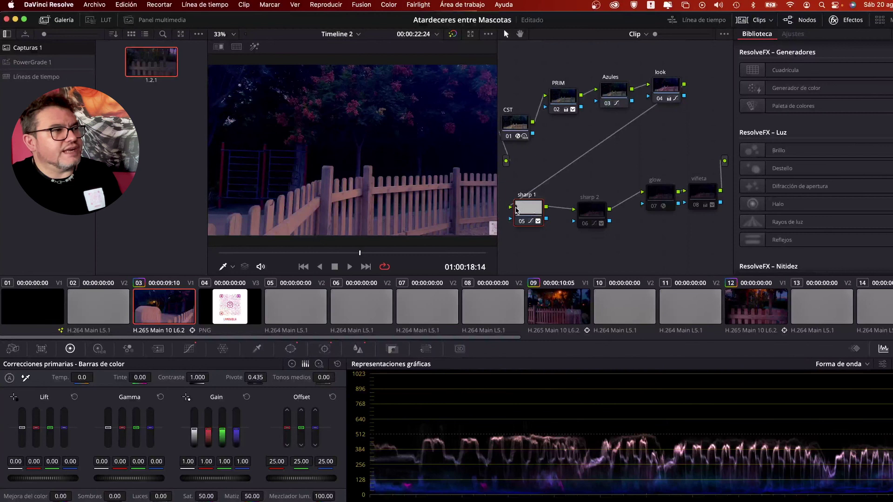
Step: Move the playhead to 01:00:08:17 and toggle the sharp 1 node off and on repeatedly to compare the image around the lamp
click(258, 253)
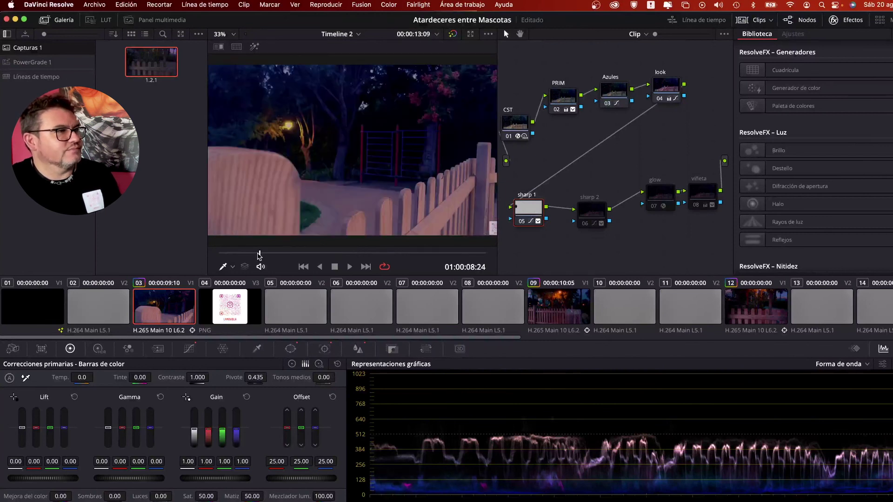
drag(257, 254, 256, 254)
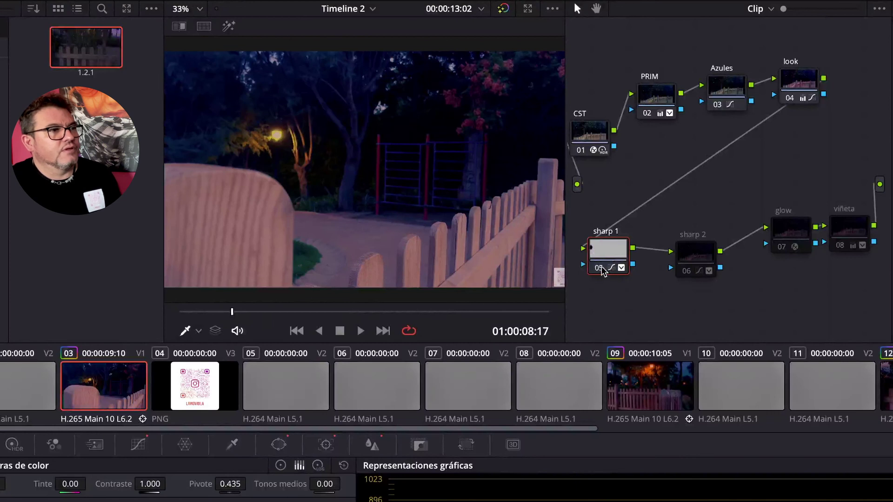
click(598, 269)
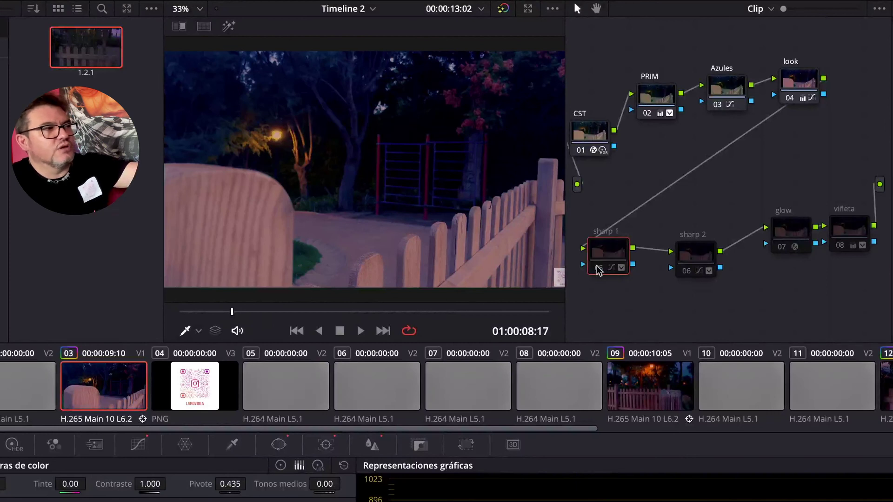
click(598, 269)
click(599, 269)
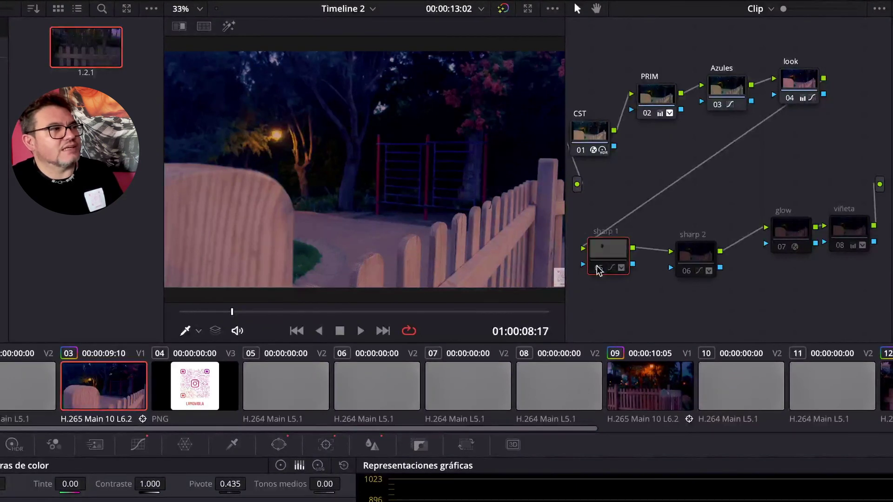
click(598, 269)
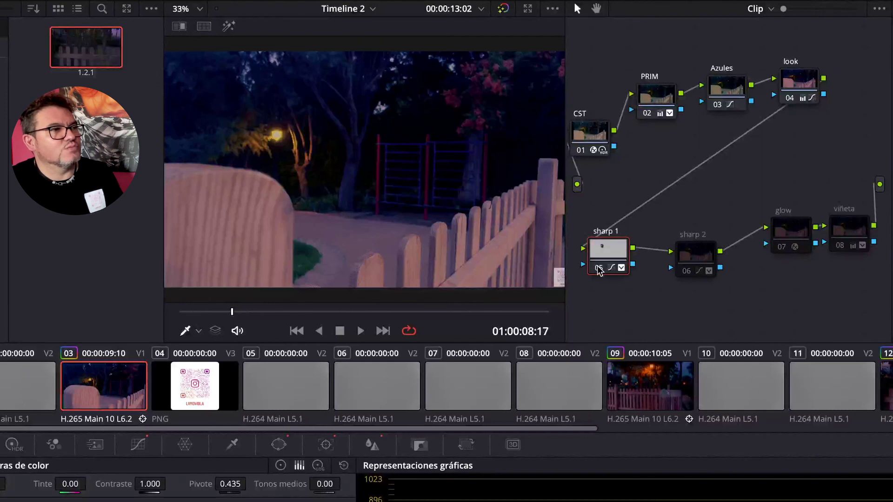
click(598, 269)
click(598, 269)
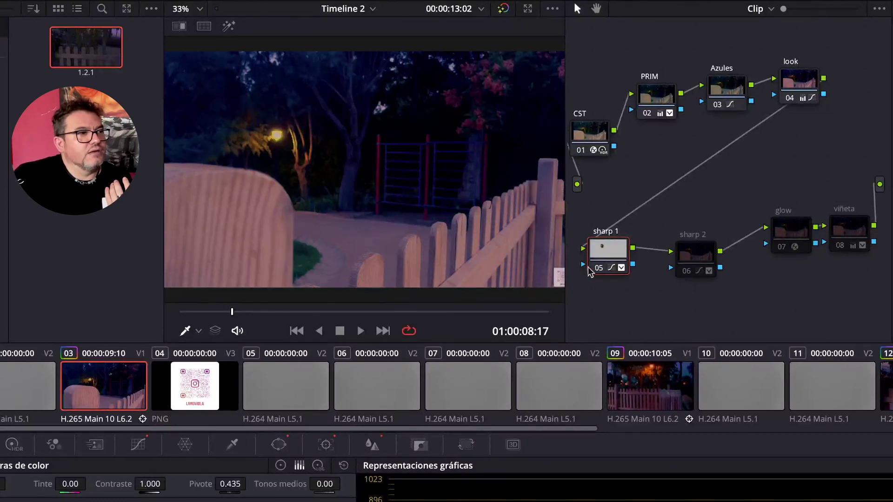
click(600, 269)
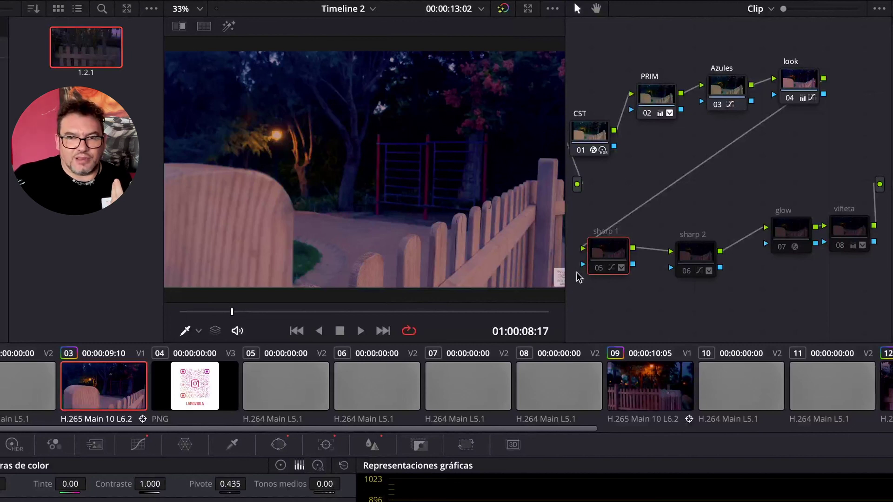
click(598, 269)
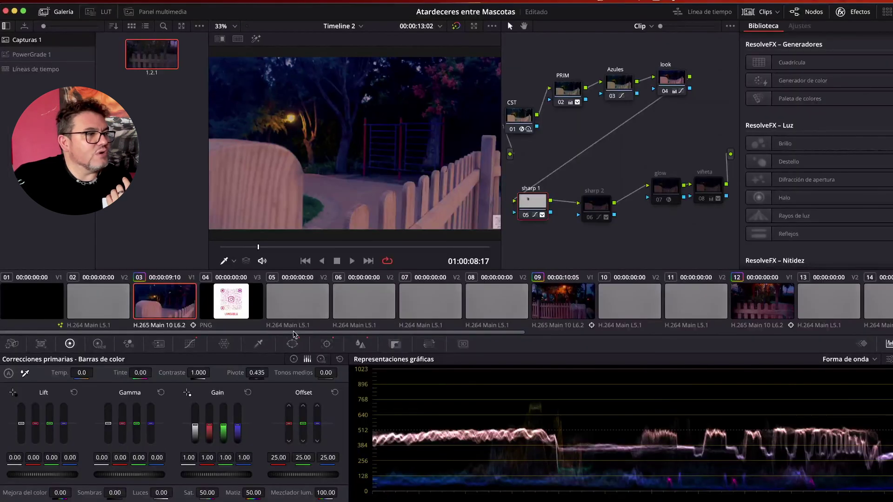
Step: Show the sharp 1 node's circular Power Window and play the clip backward and forward to check how it follows the lamp
click(292, 343)
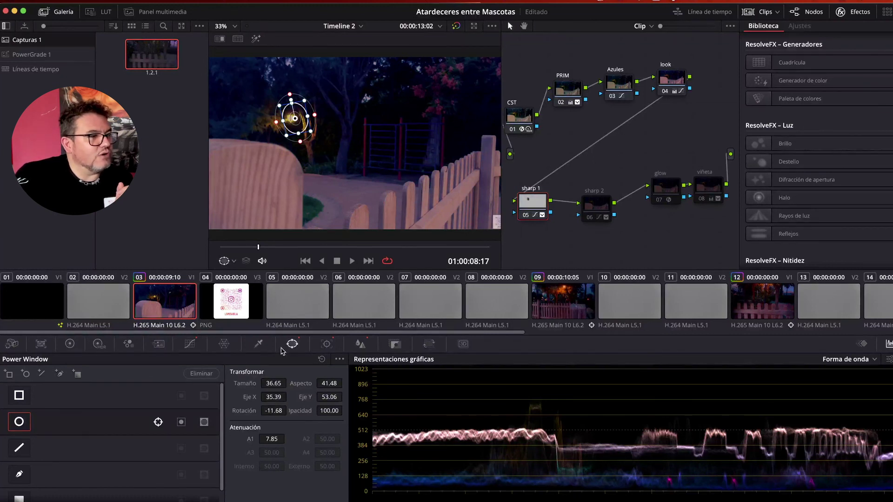
click(322, 262)
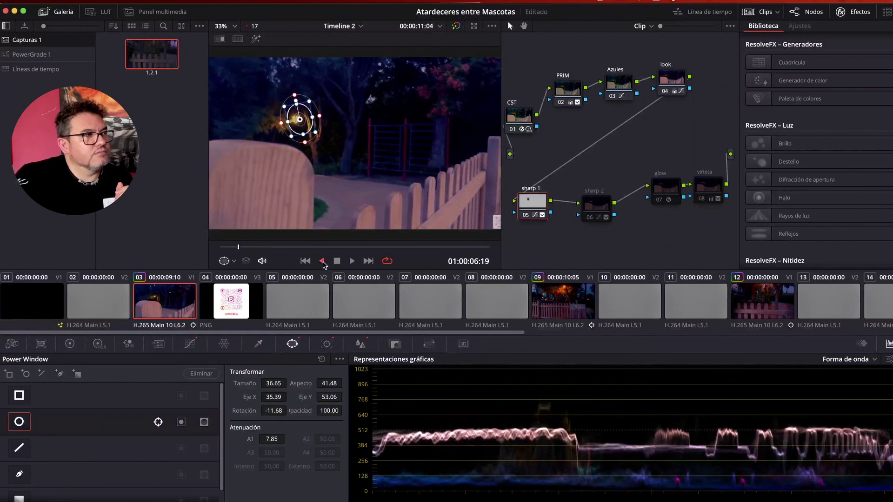
click(352, 261)
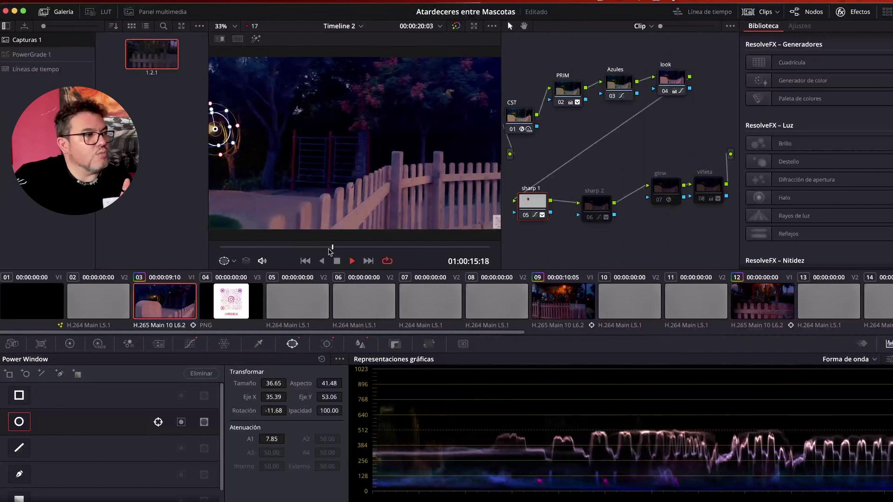
click(336, 262)
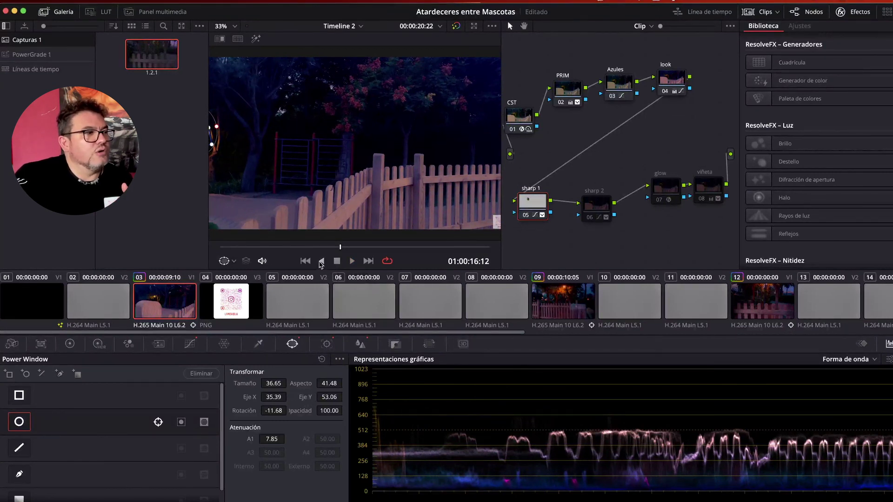
click(322, 262)
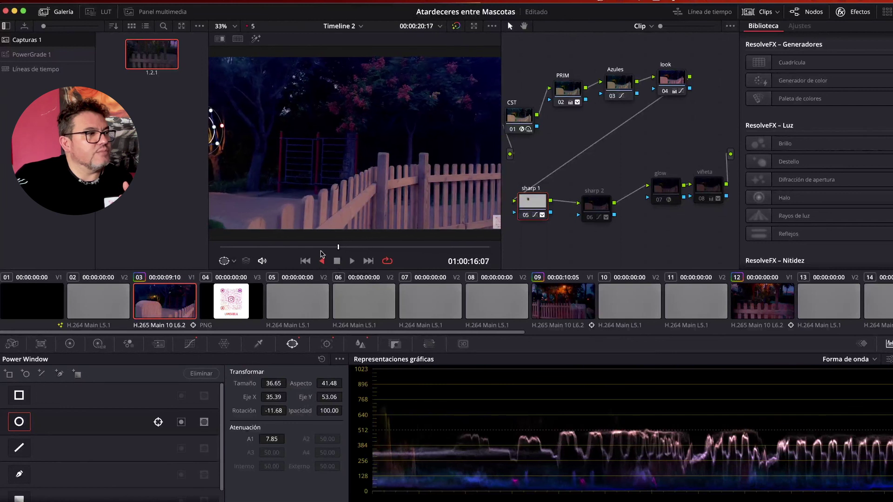
click(224, 249)
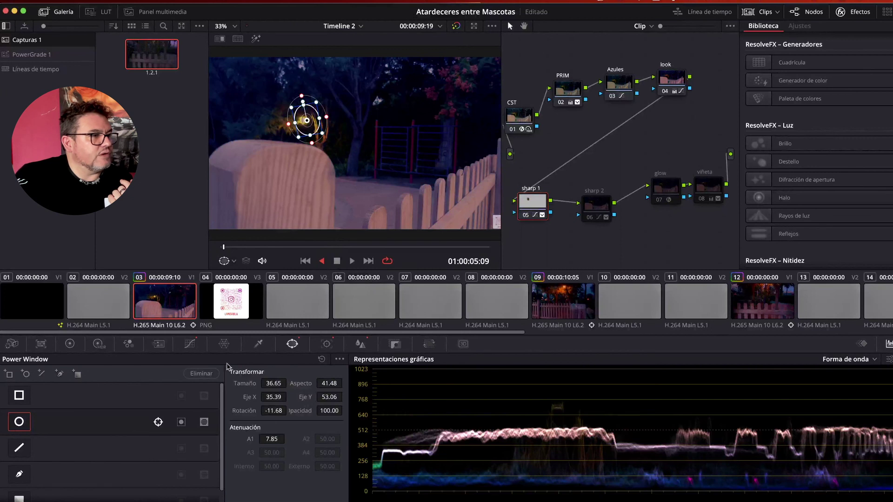
Step: Examine the sharp 1 window's tracking data and play the clip in Highlight view with the window overlay disabled, finishing in the normal view
click(327, 344)
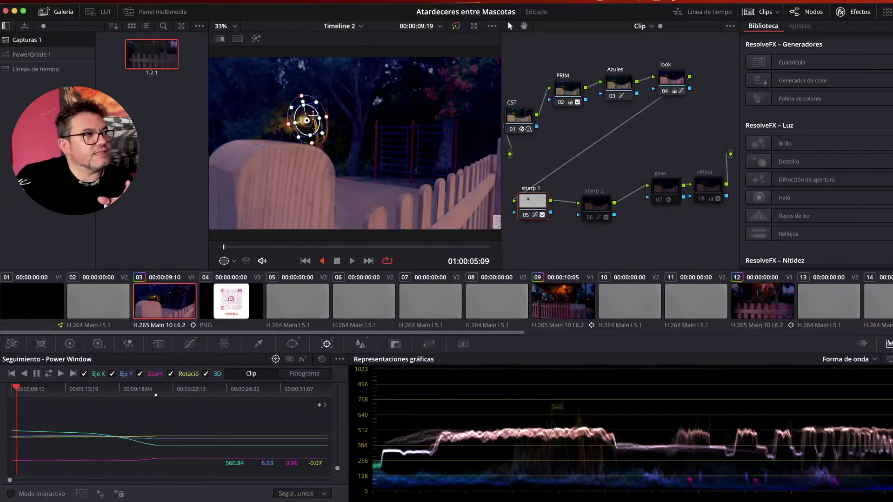
click(256, 39)
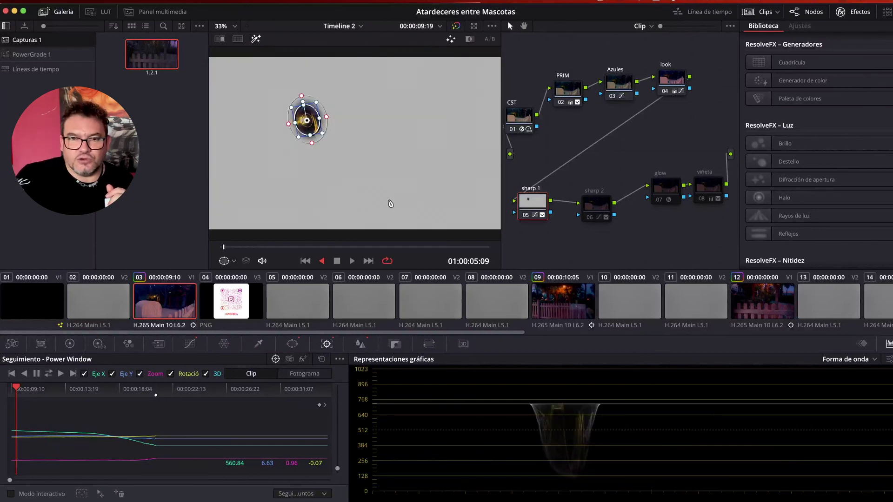
click(223, 261)
click(235, 276)
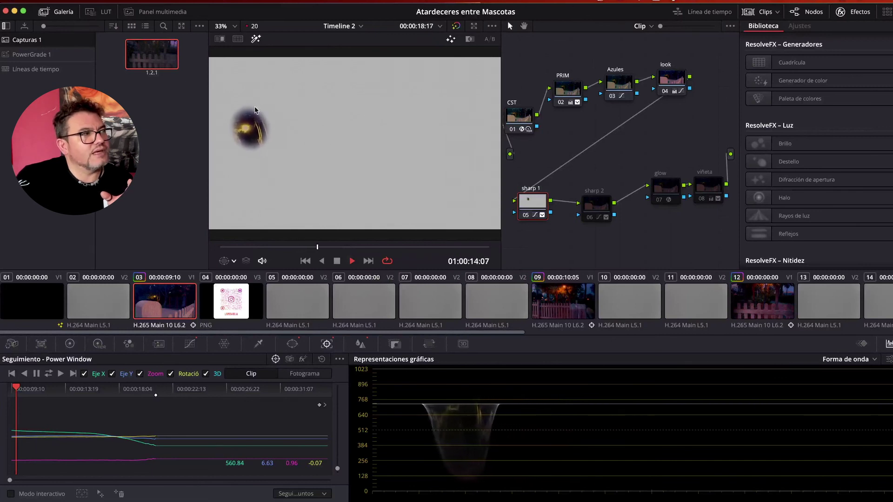
click(338, 261)
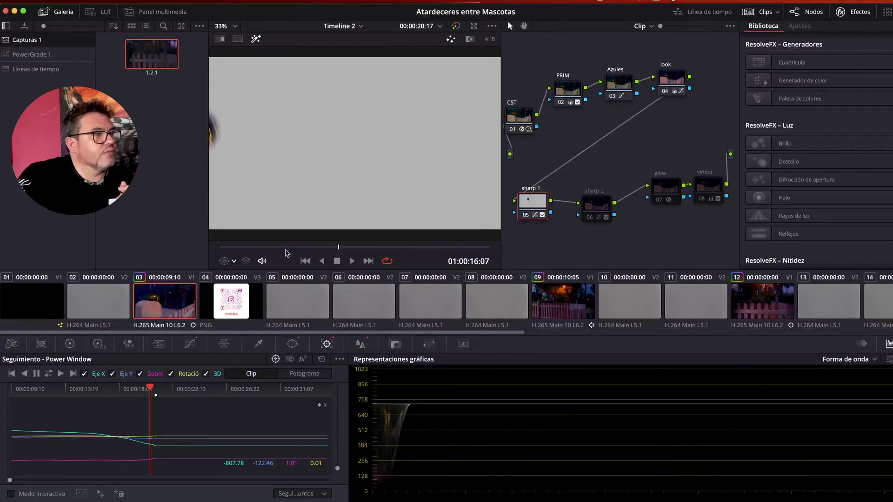
click(259, 251)
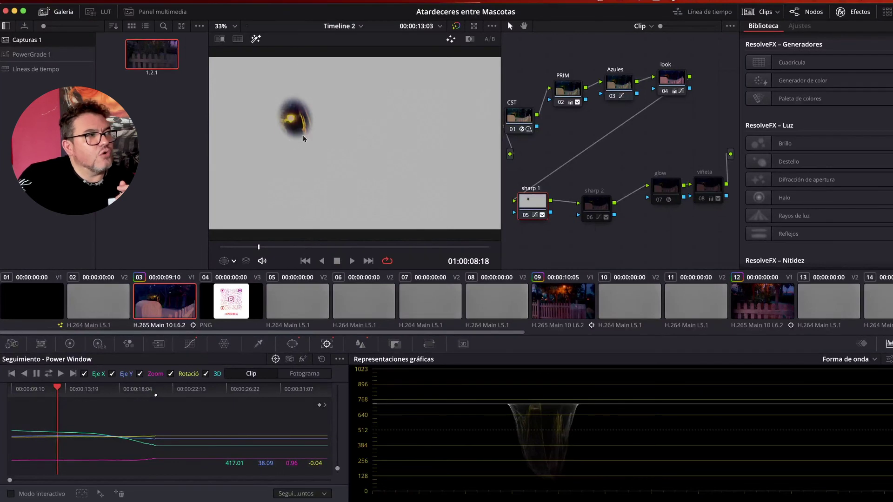
click(255, 40)
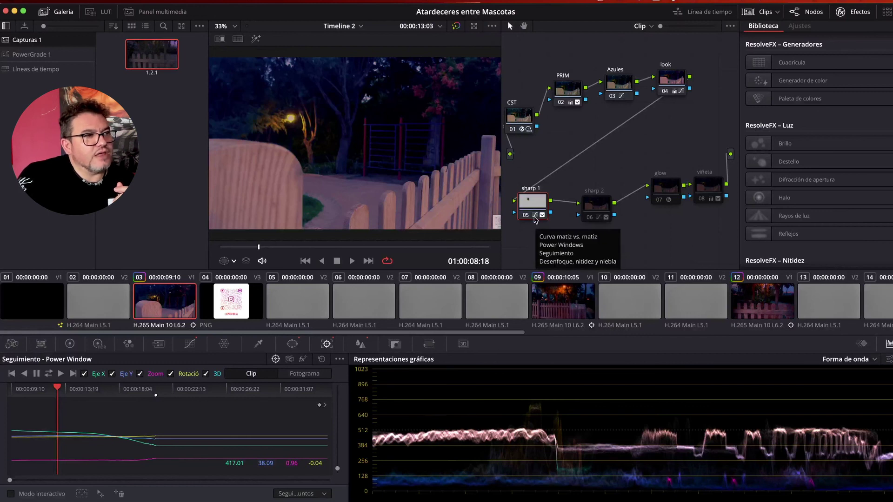
Step: Examine the sharp 1 node's Hue vs Hue curve and its other hue curves, and compare the image with the node off and on
click(189, 344)
click(216, 359)
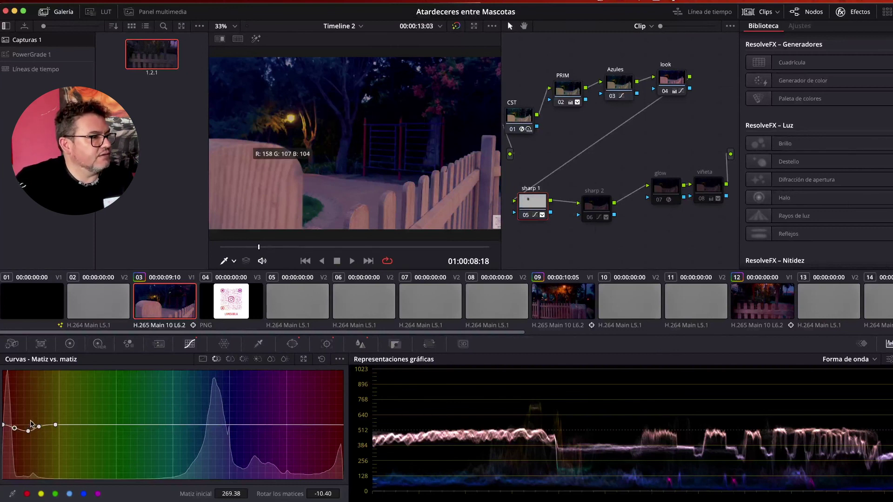
click(290, 119)
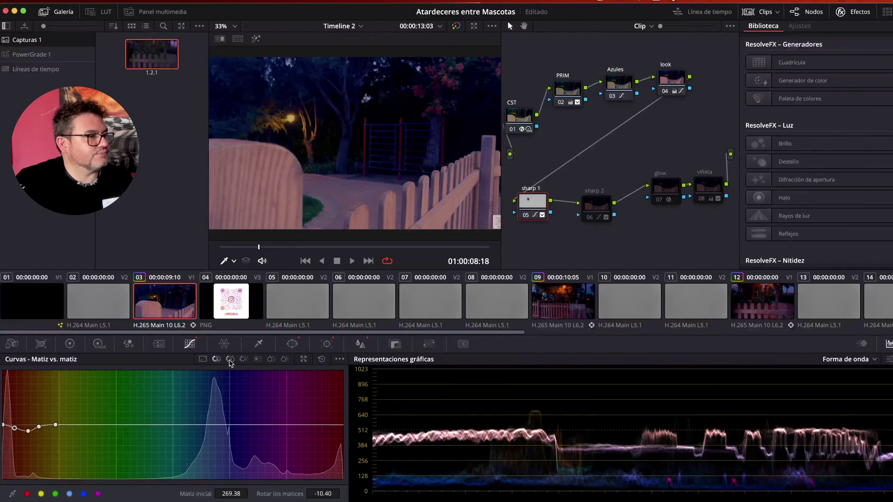
click(230, 359)
click(244, 360)
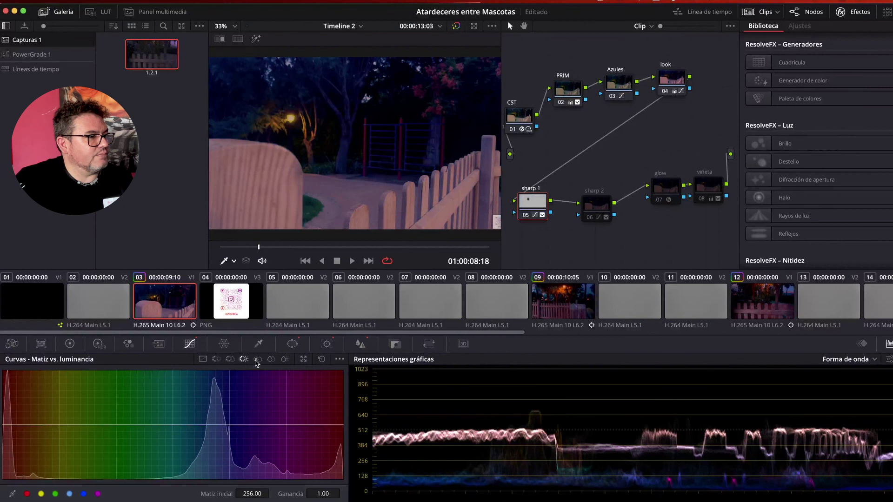
click(257, 360)
click(217, 359)
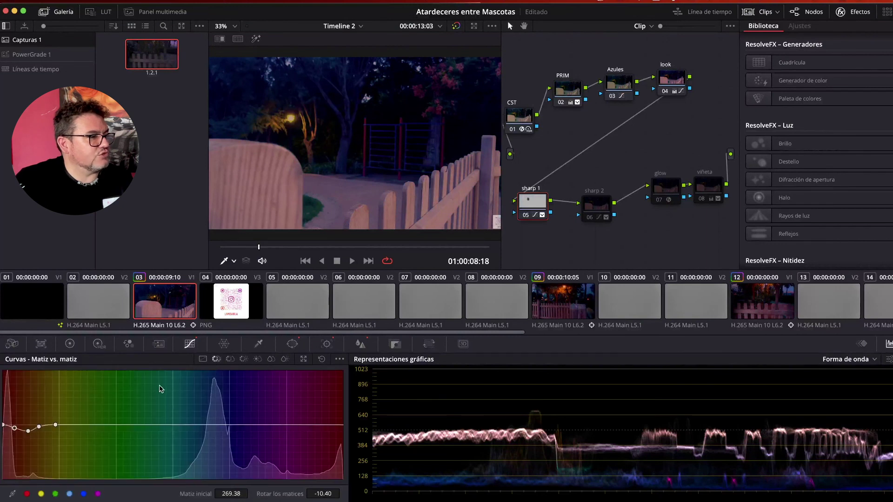
mouse_move(29, 432)
mouse_down()
mouse_move(29, 467)
mouse_move(31, 386)
mouse_move(31, 449)
mouse_up()
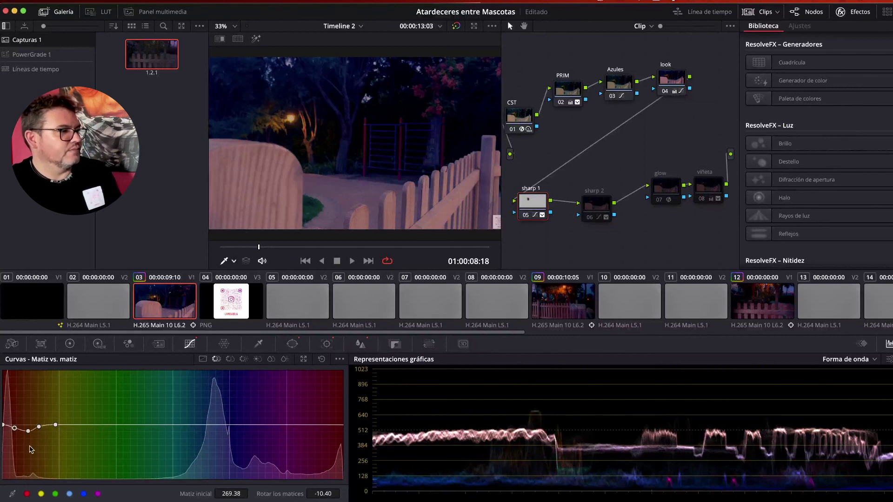
click(526, 216)
click(526, 216)
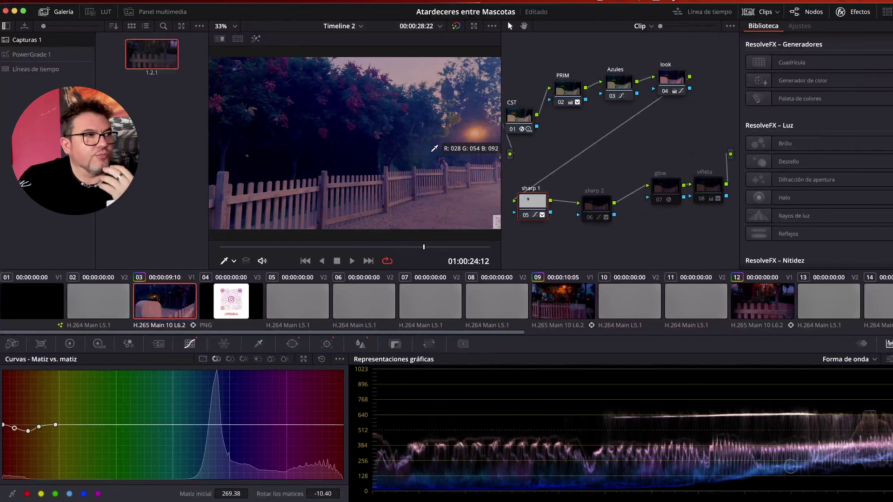
Step: Enable the sharp 2 node and inspect its circular Power Window around the second lamp in Highlight view with the overlay disabled
click(591, 212)
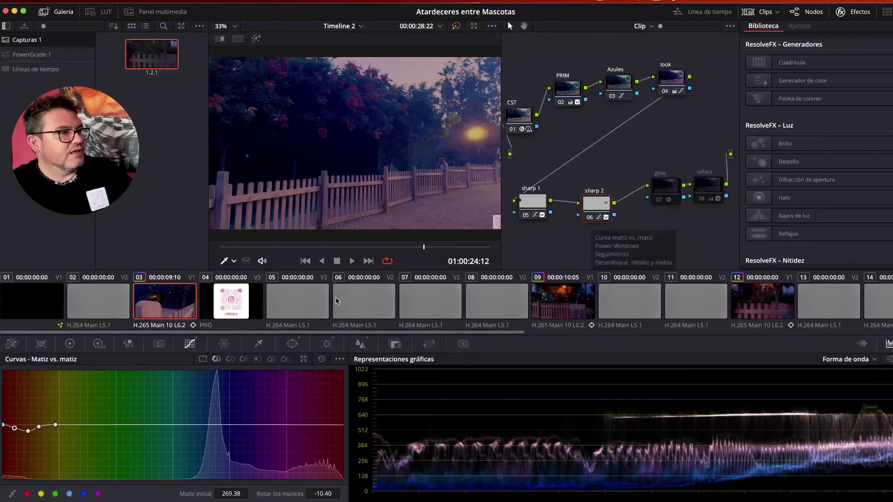
click(292, 343)
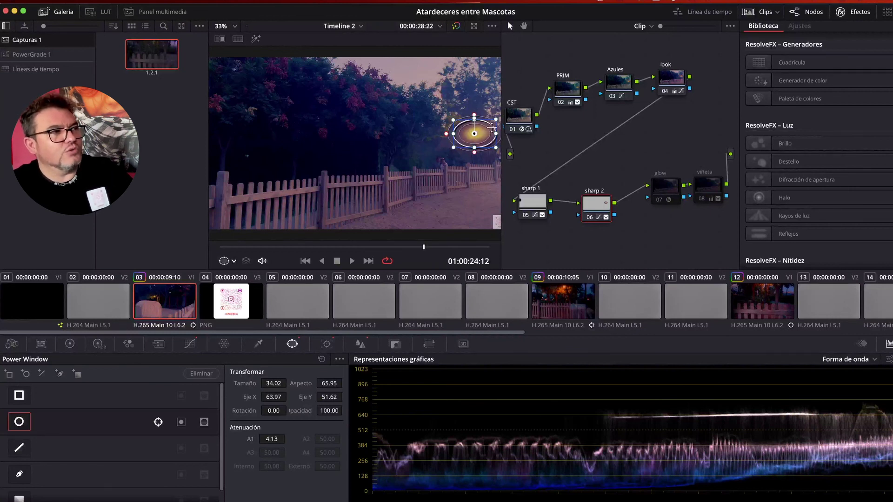
click(255, 39)
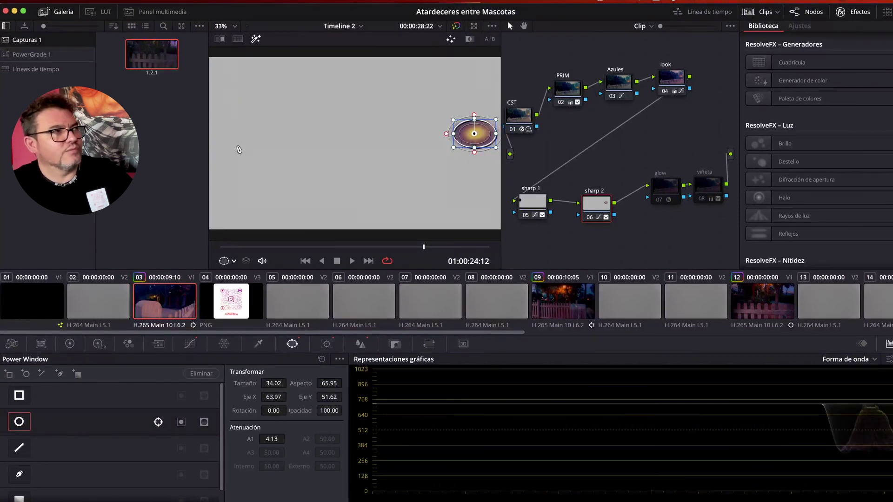
click(225, 261)
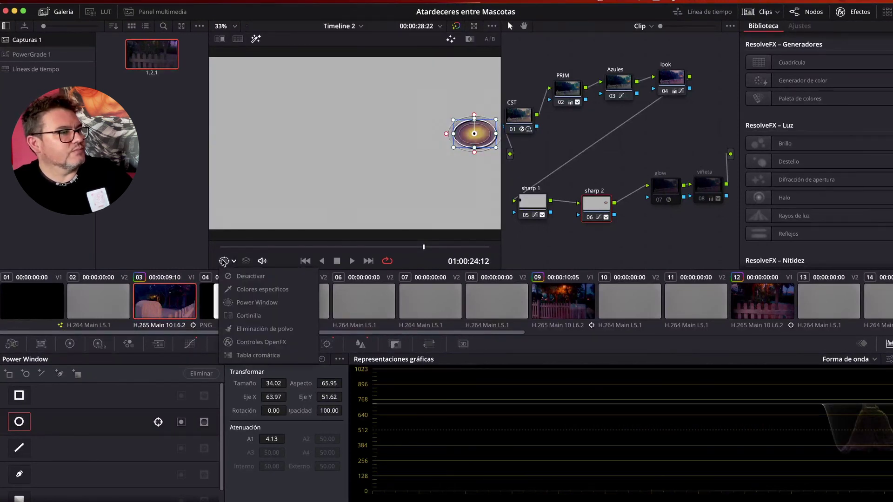
click(246, 275)
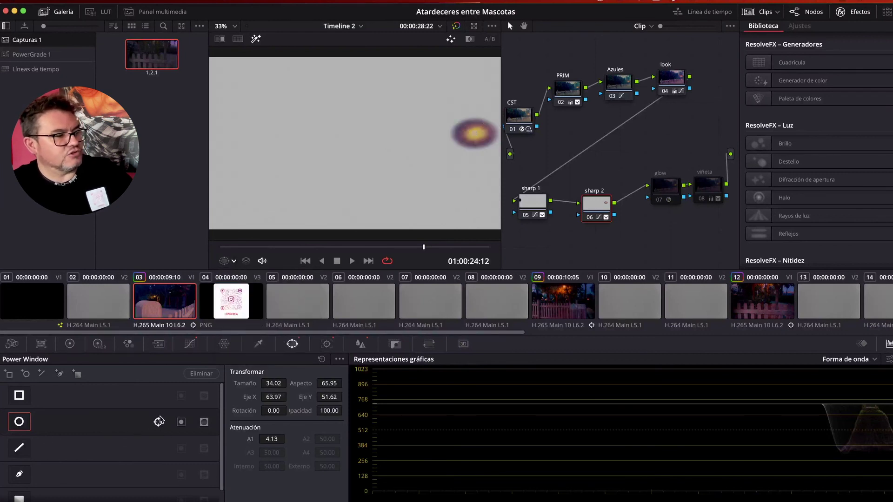
Step: Examine the sharp 2 window's tracking data and play and scrub the clip to check that the window follows the lamp
click(327, 344)
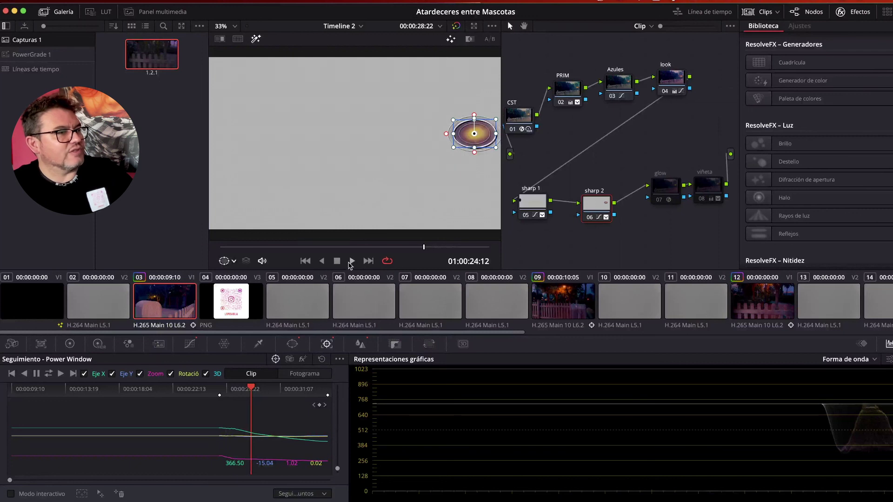
click(351, 260)
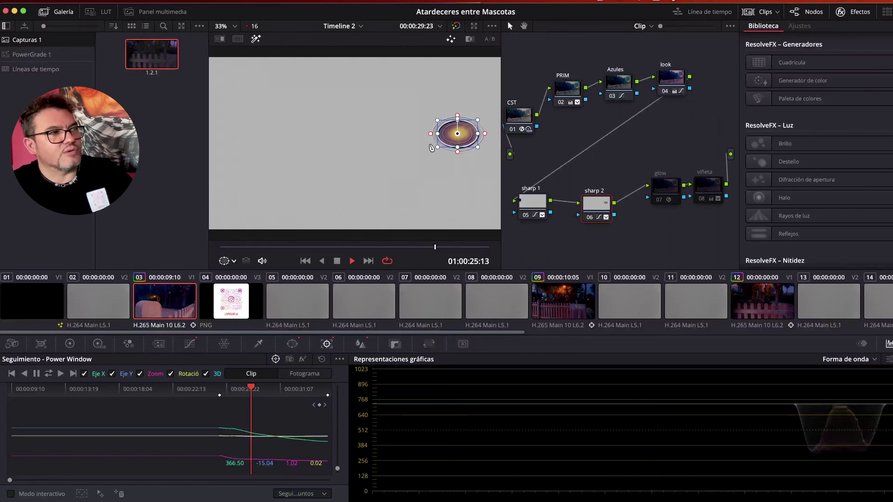
click(337, 261)
click(440, 247)
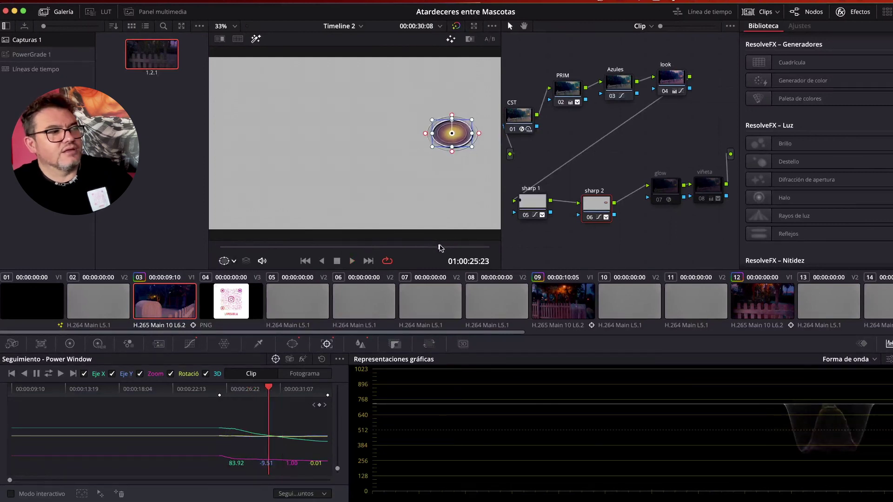
mouse_move(439, 247)
mouse_down()
mouse_move(395, 247)
mouse_move(432, 247)
mouse_up()
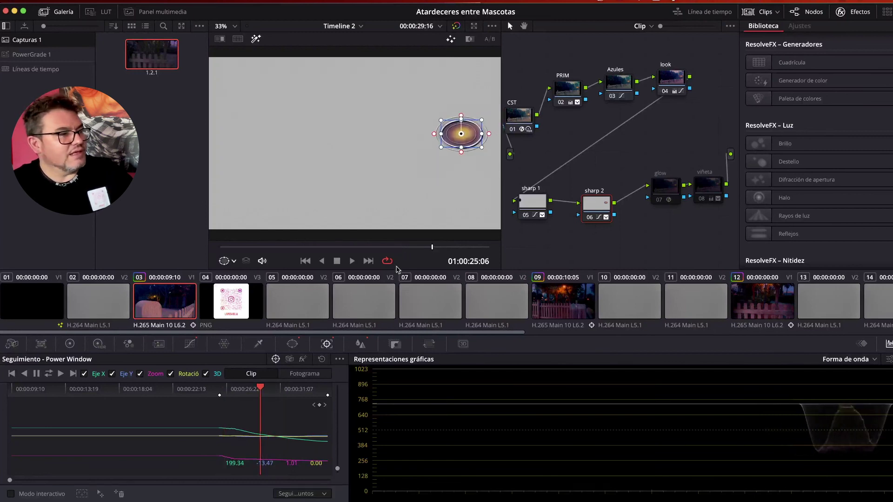
Step: Examine the sharp 2 node's blur settings and compare the image with the node off and on
click(357, 347)
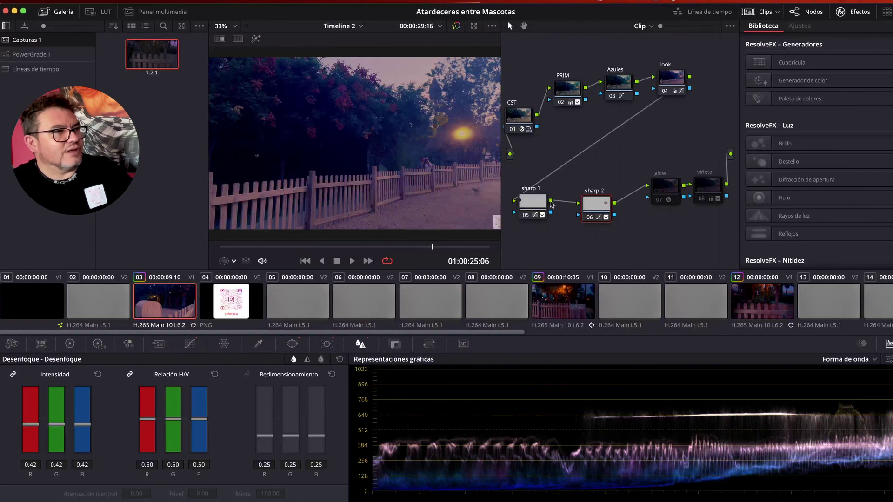
click(589, 219)
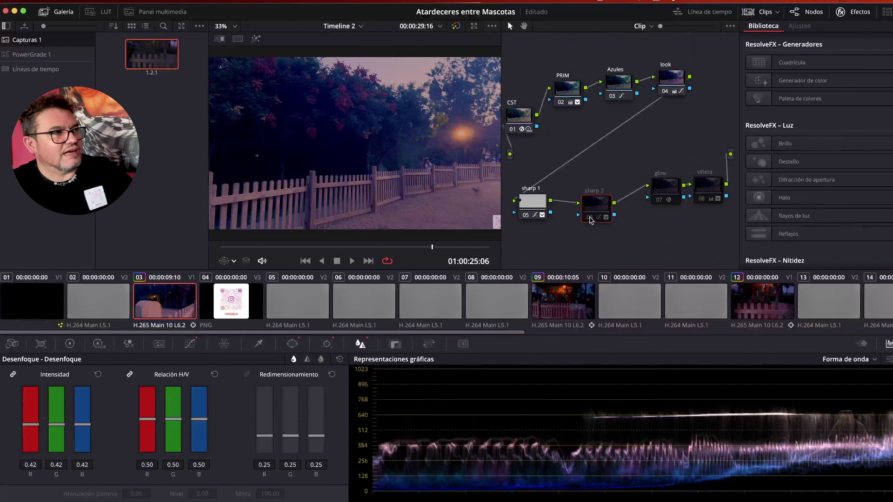
click(589, 219)
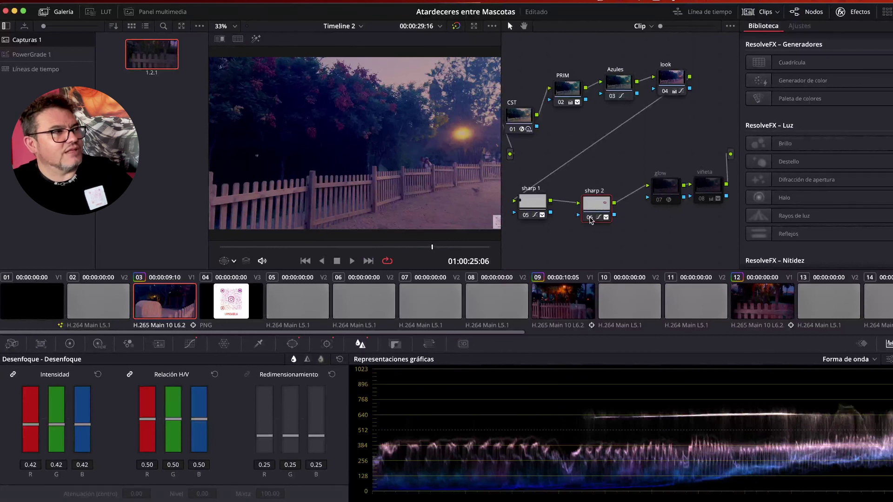
click(590, 219)
click(590, 219)
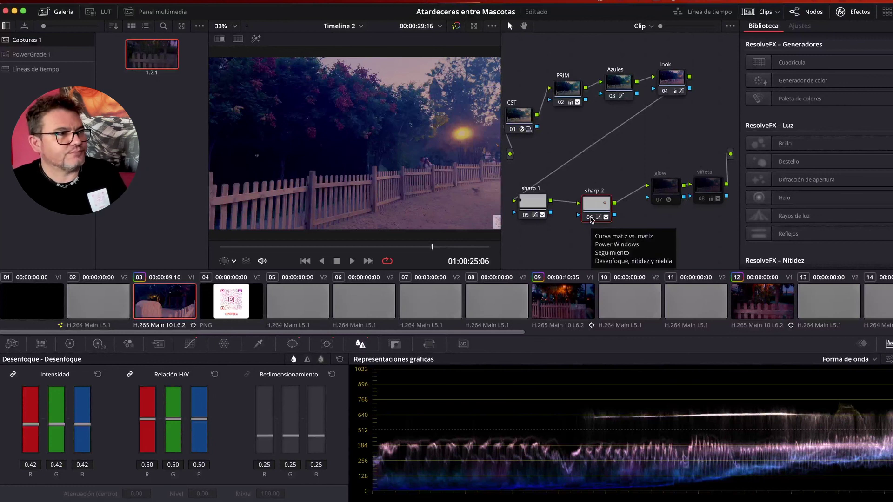
scroll(345, 145, down, 1)
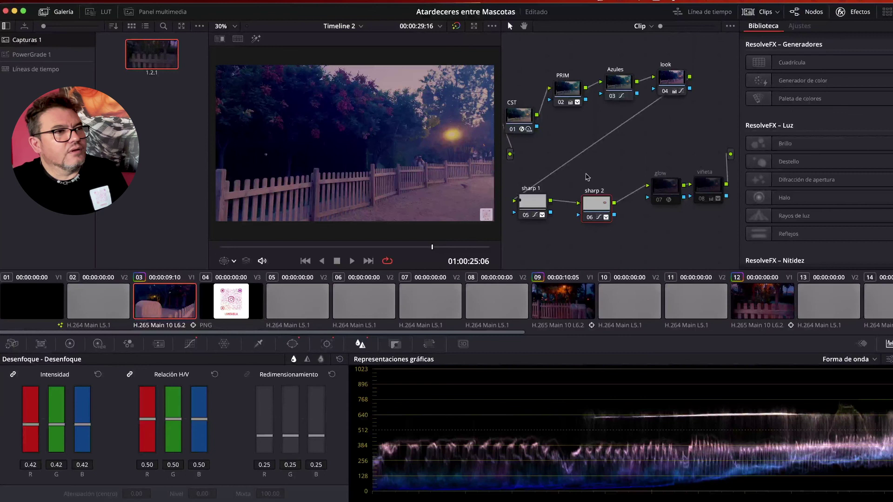
Step: Enable the glow node, display its Brillo effect settings, and compare the image with the node off and on
click(653, 188)
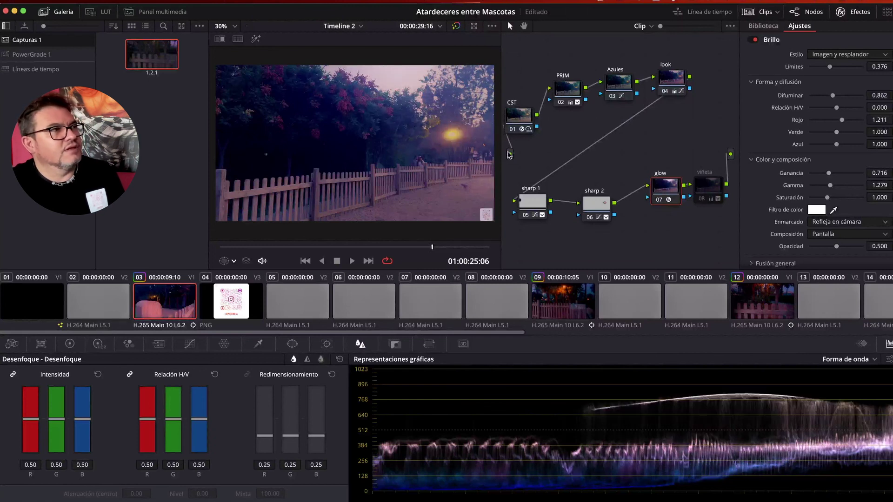
key(ctrl+d)
key(ctrl+d)
key(ctrl+d)
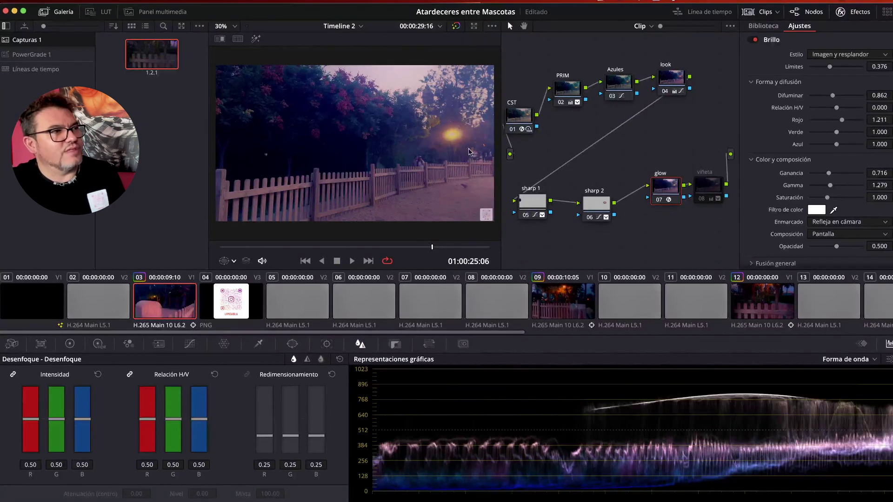
key(ctrl+d)
key(ctrl+d)
key(ctrl+d)
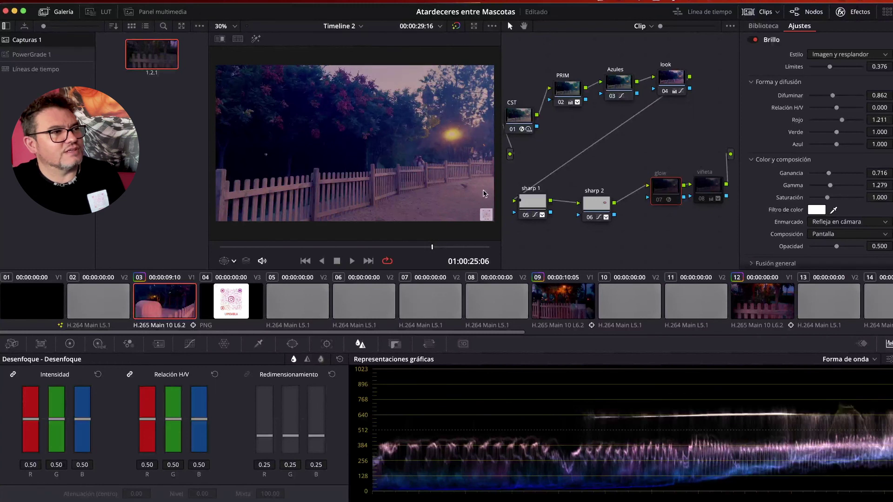
key(ctrl+d)
key(ctrl+d)
key(ctrl+d)
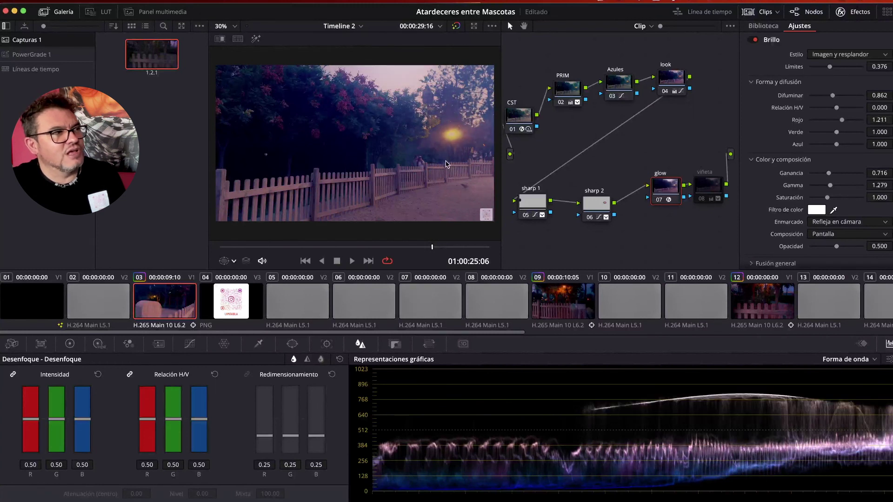
key(ctrl+d)
key(ctrl+d)
key(ctrl+d)
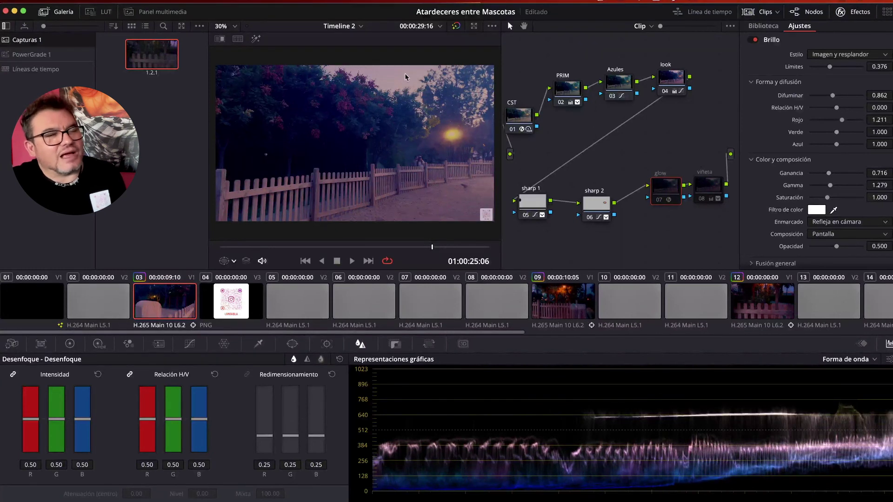
key(ctrl+d)
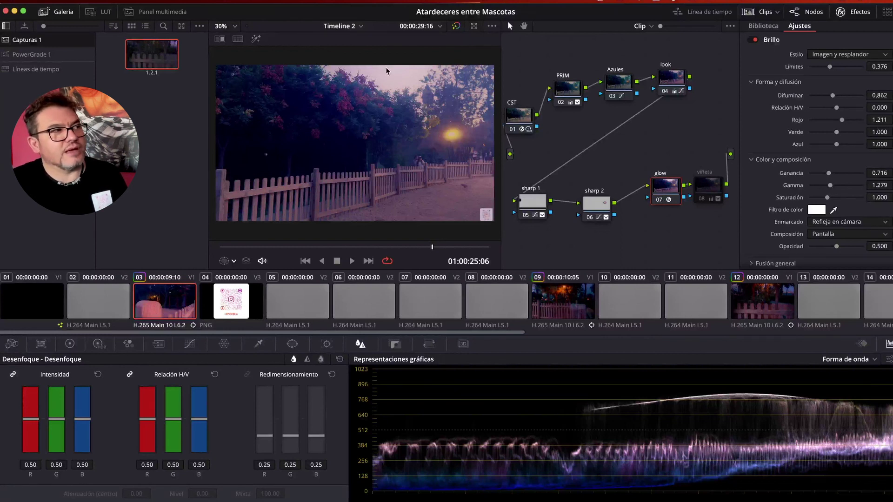
Step: Compare the glow node off and on at frame 01:00:09:12, in the clip's first lamp section
click(268, 248)
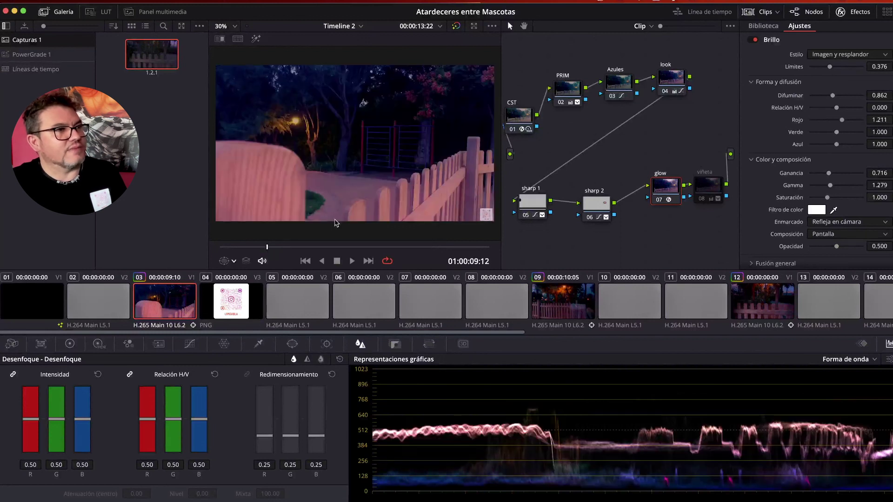
click(658, 202)
click(658, 201)
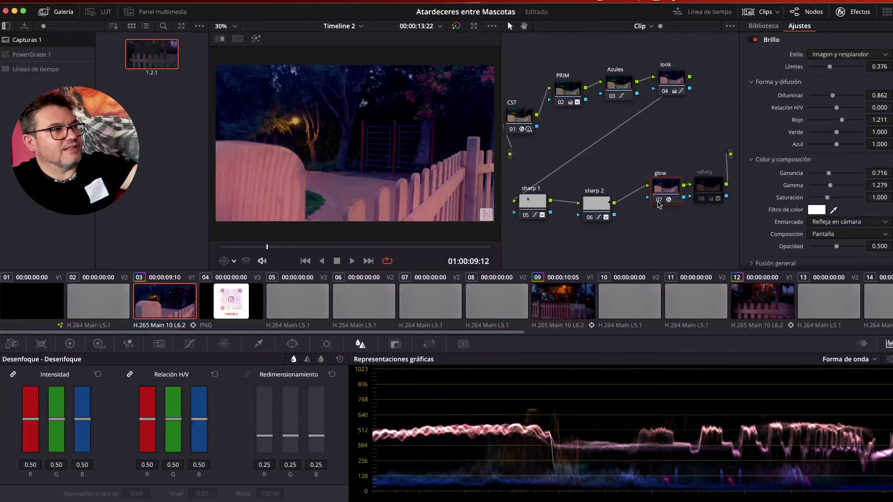
click(658, 202)
click(658, 202)
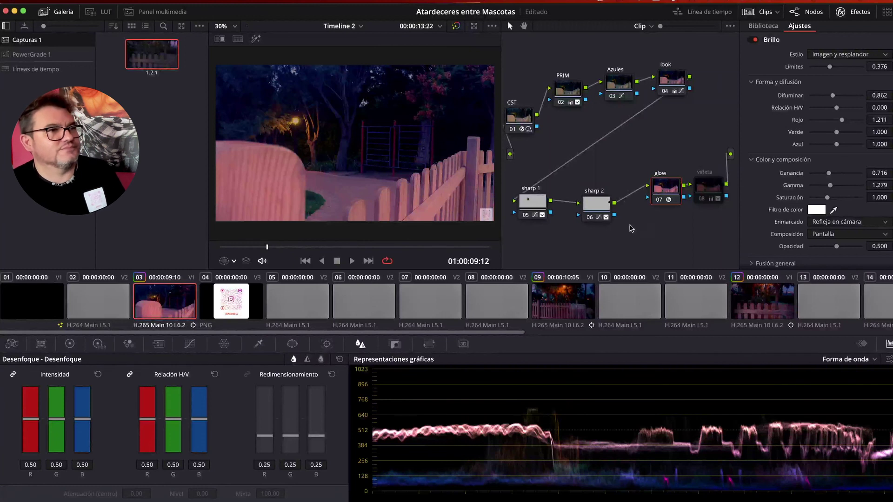
Step: Enable the viñeta node and display its primary balance and gradient Power Window settings
click(701, 189)
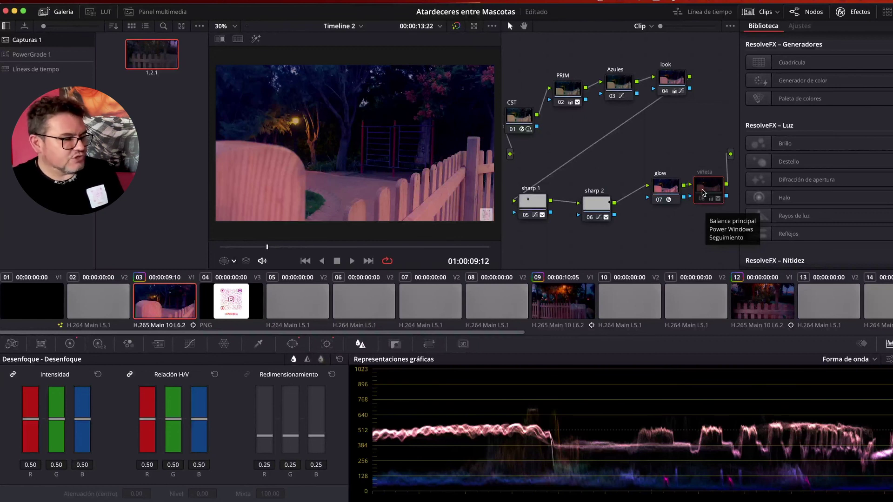
key(super+d)
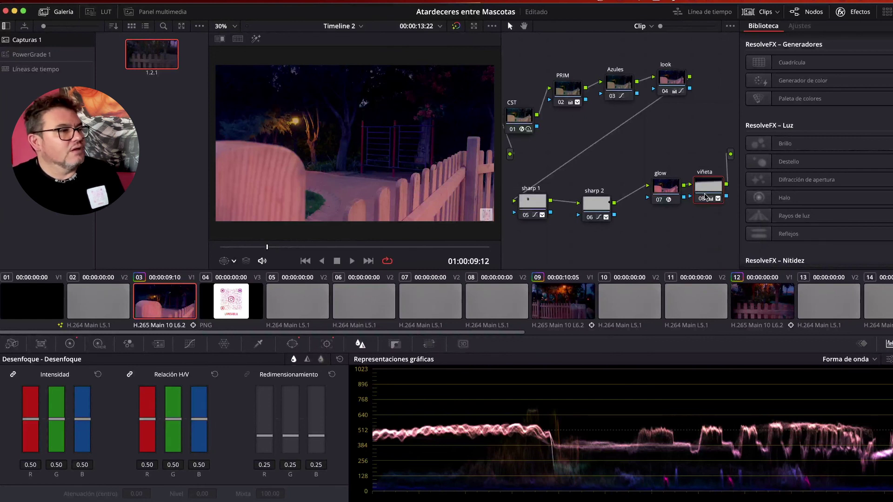
click(71, 345)
click(295, 349)
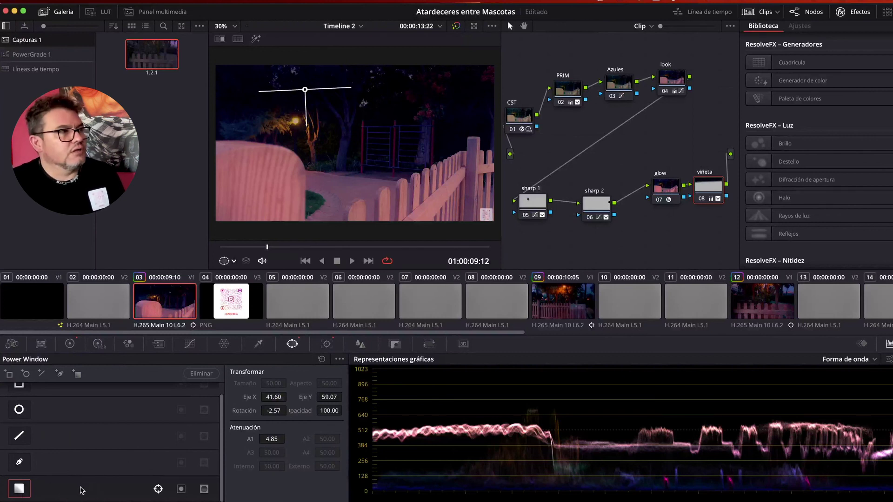
Step: Inspect the viñeta gradient window in Highlight view, then compare the normal image with the node off and on
click(254, 40)
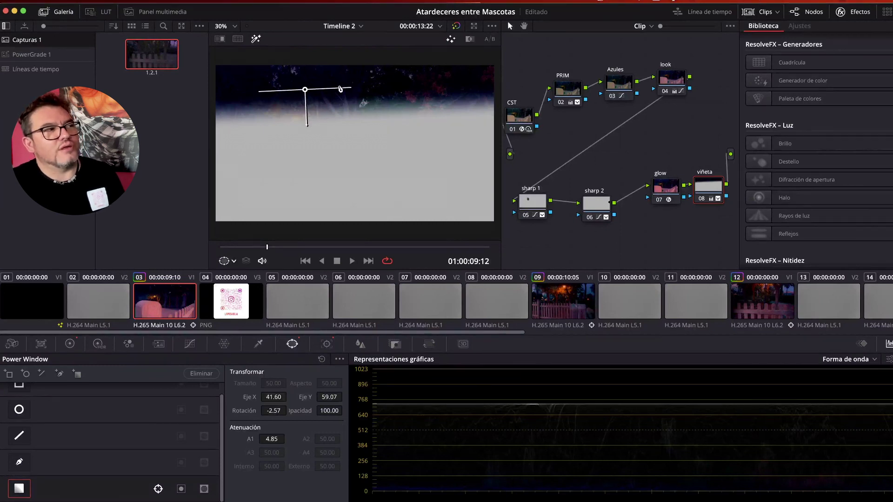
click(256, 38)
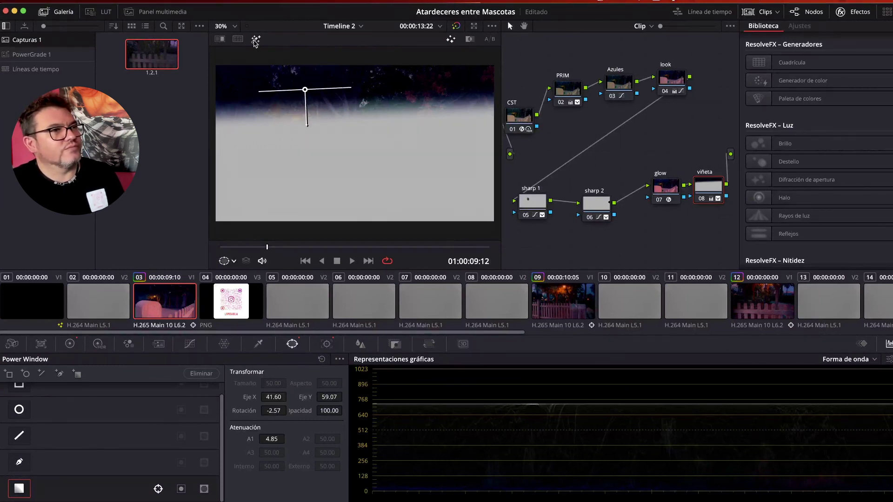
click(701, 200)
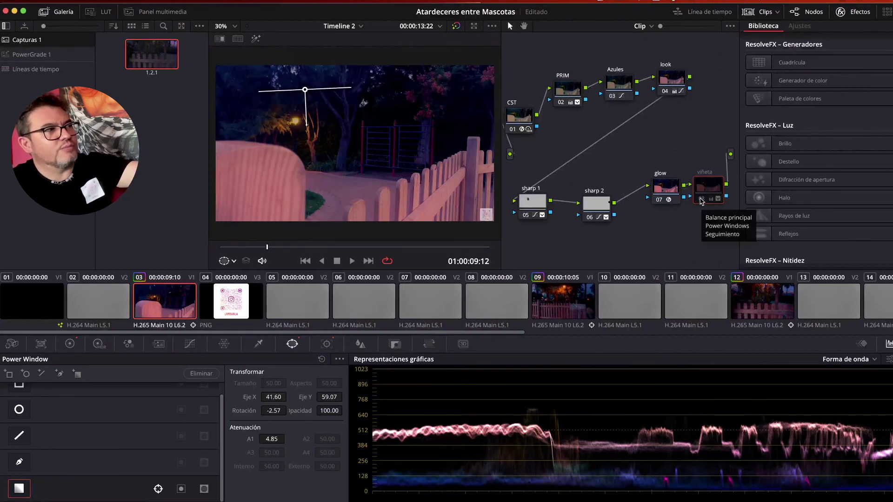
click(701, 200)
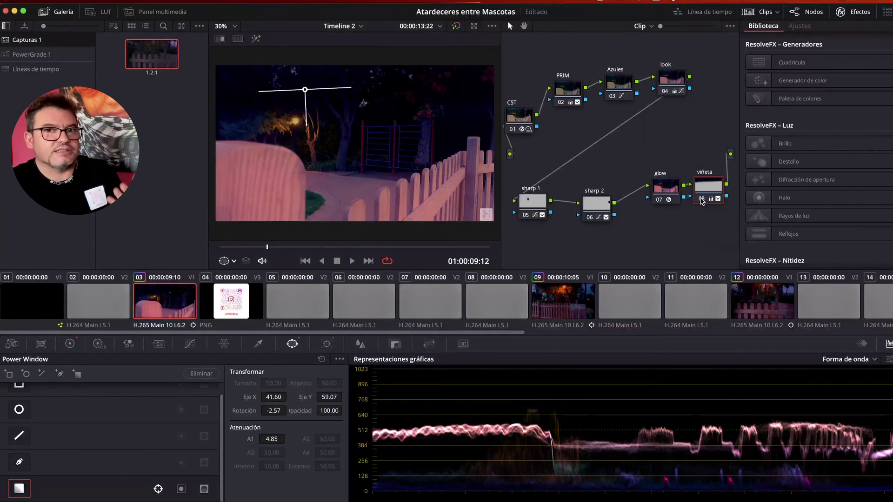
Step: Scrub through the clip and play it at increasing speed to check how the viñeta gradient window moves
click(299, 249)
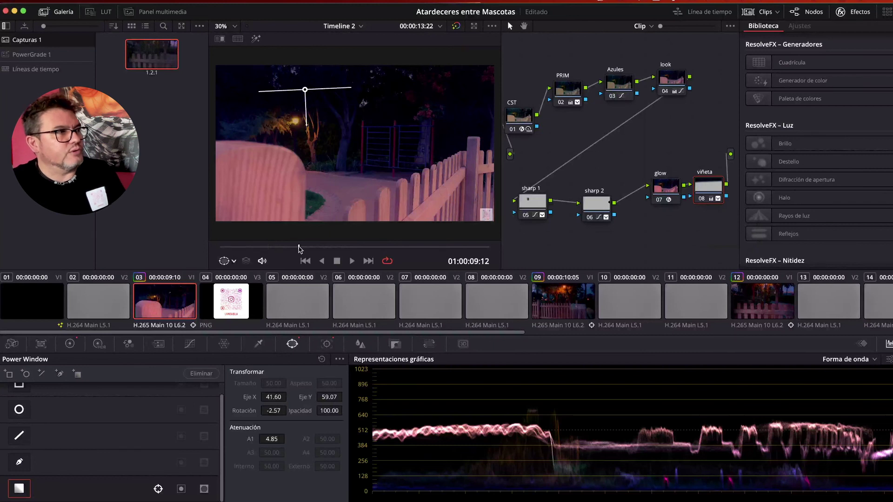
drag(316, 250, 432, 251)
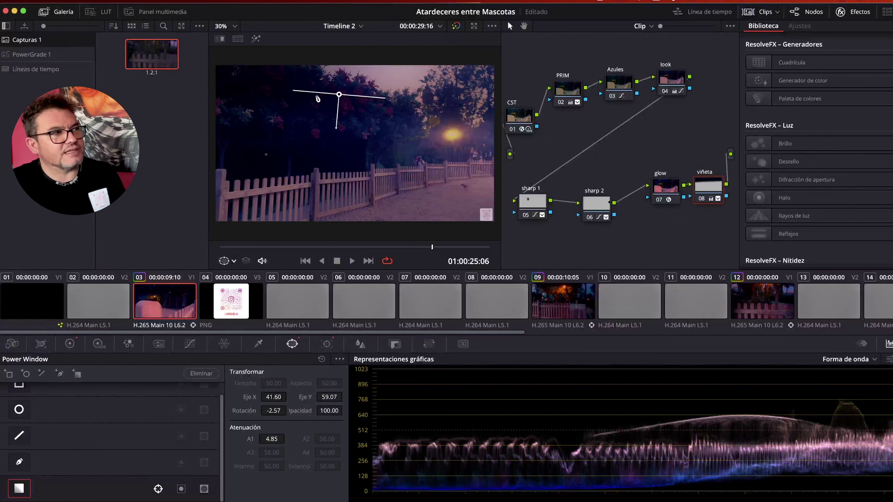
click(287, 247)
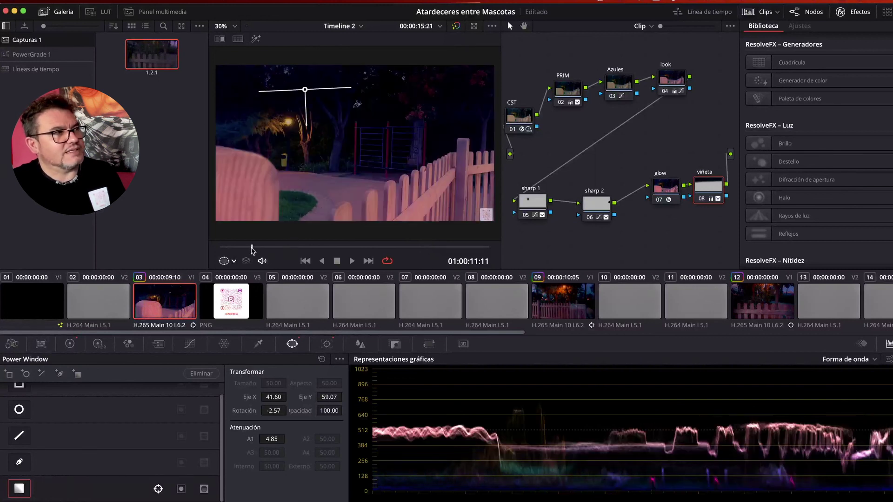
click(226, 248)
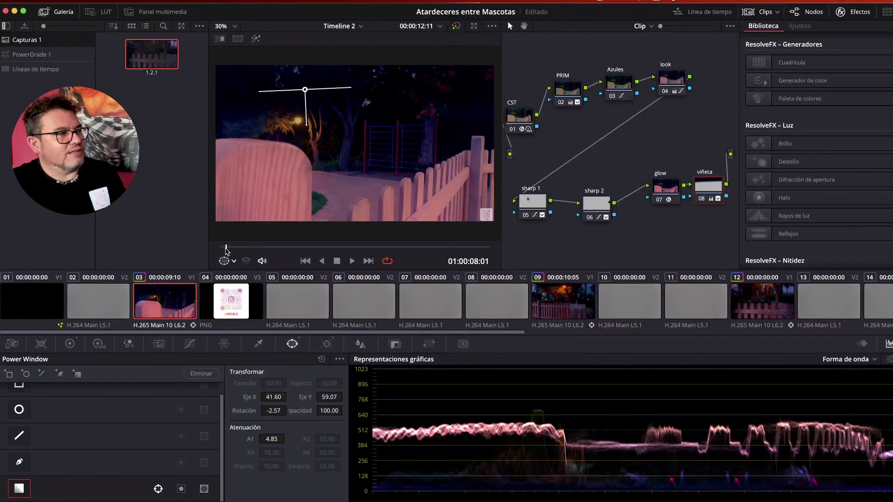
click(352, 261)
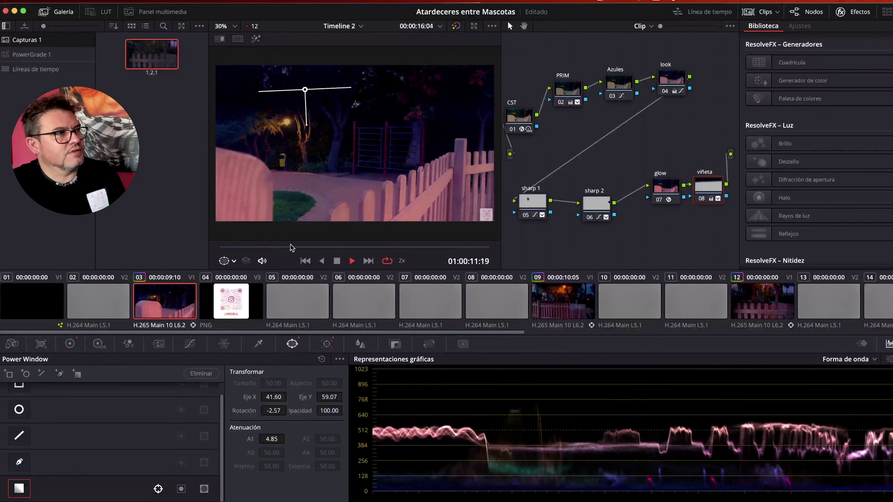
key(l)
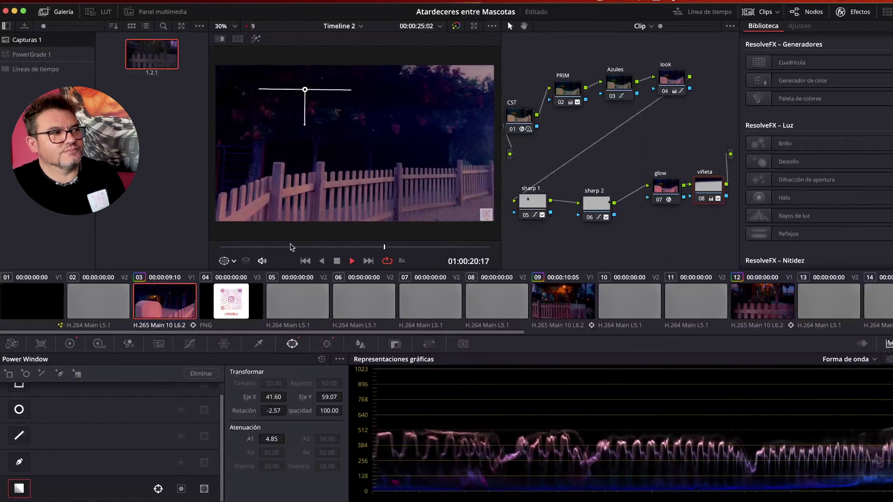
key(space)
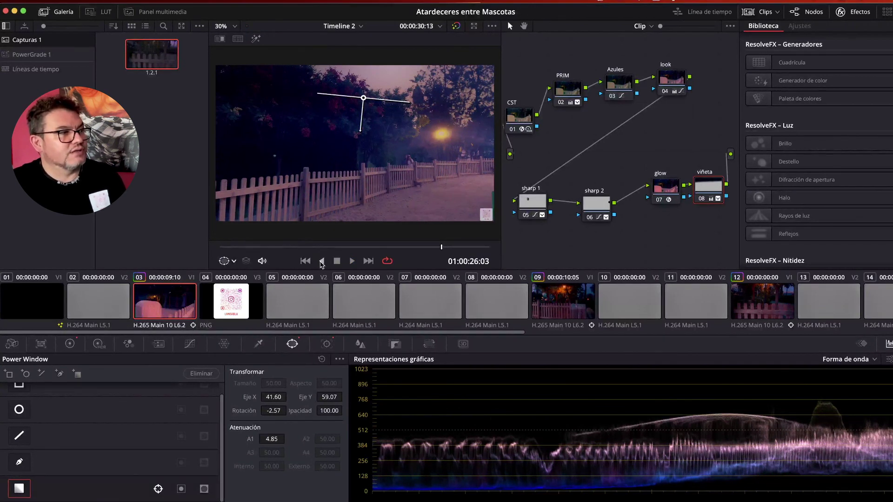
Step: Step through the viñeta window's tracking keyframes from near the clip's start and check the gradient in Highlight view at 01:00:27:06
click(226, 251)
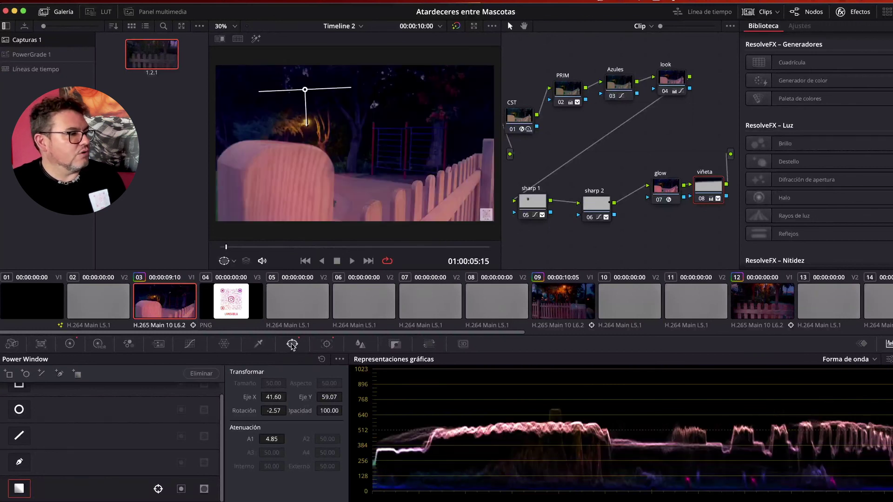
click(327, 343)
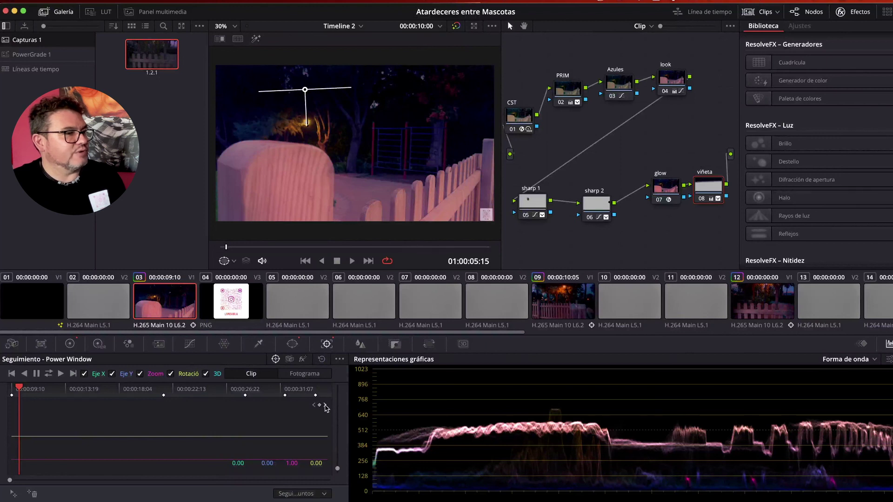
click(325, 406)
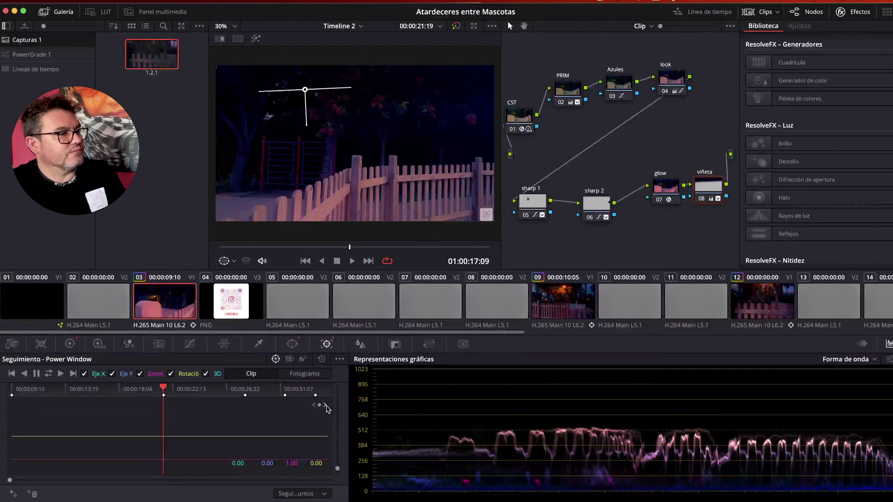
click(326, 406)
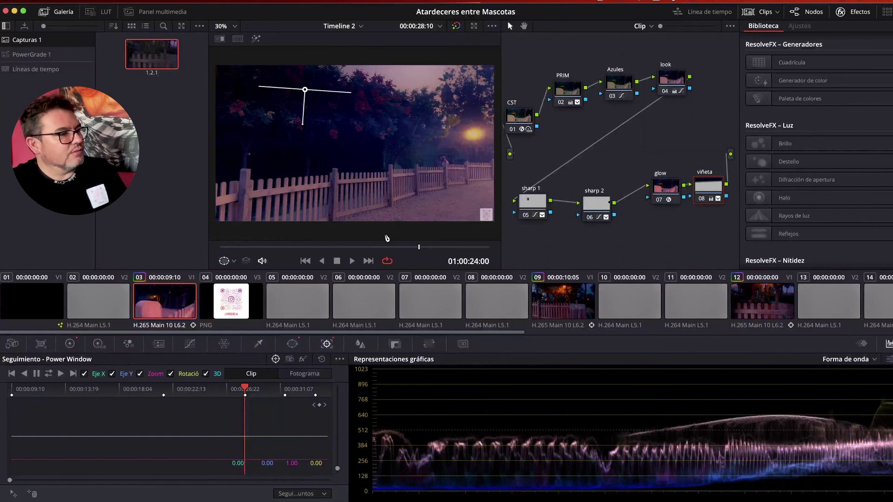
click(325, 405)
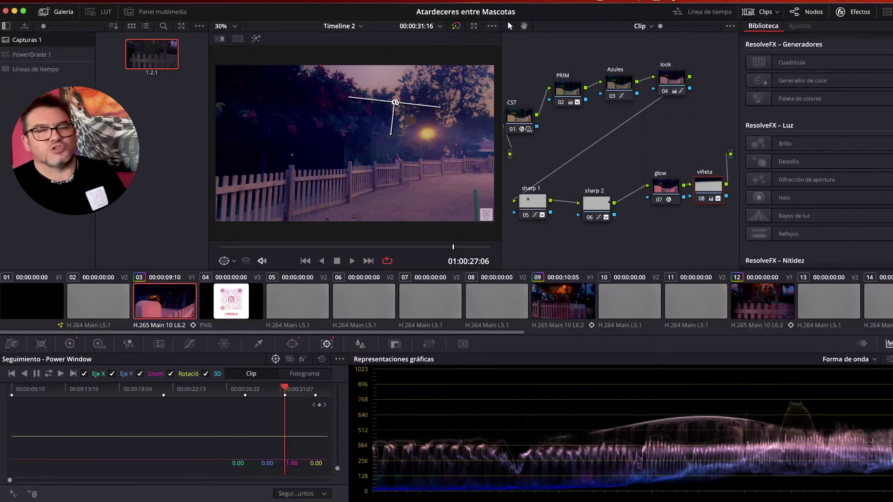
click(254, 39)
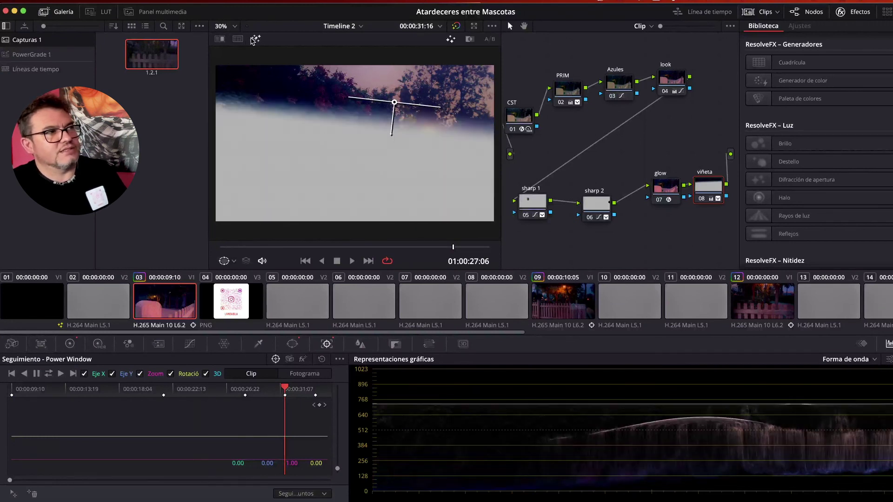
click(253, 40)
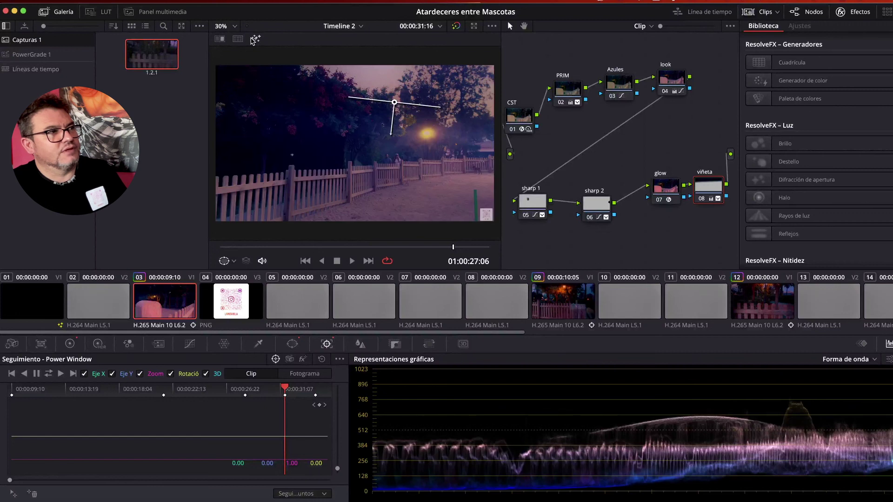
Step: Compare the image with the viñeta node off and on at 01:00:27:06 and at the window's tracking keyframe at 01:00:29:18
click(703, 200)
click(703, 200)
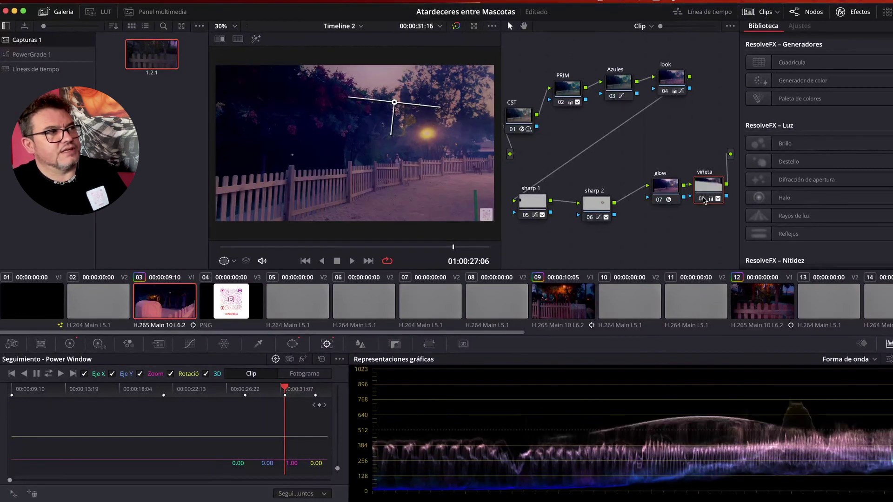
click(703, 200)
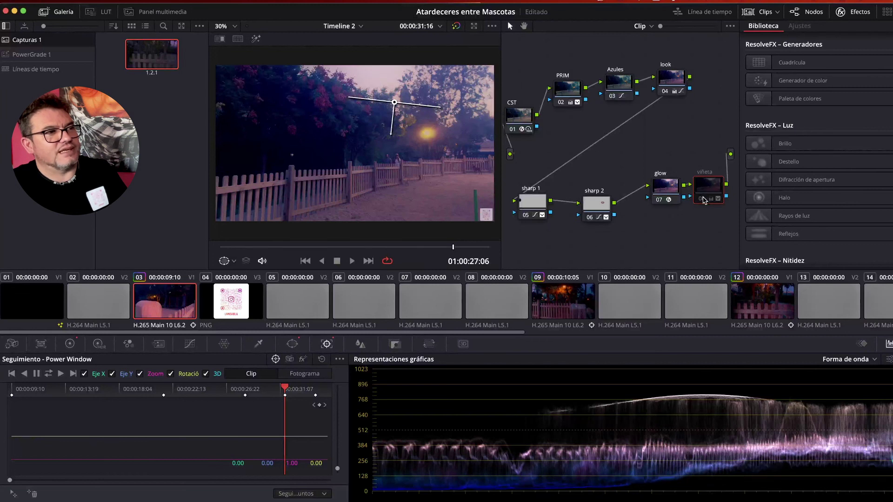
click(703, 200)
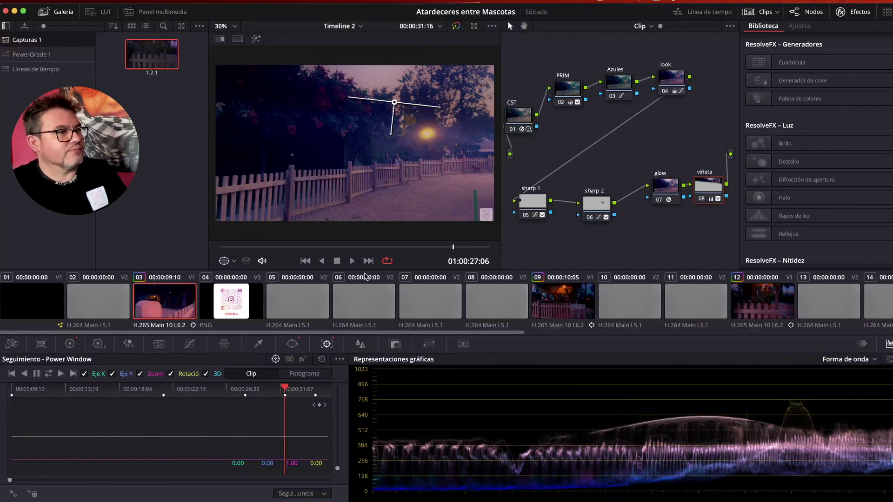
click(326, 406)
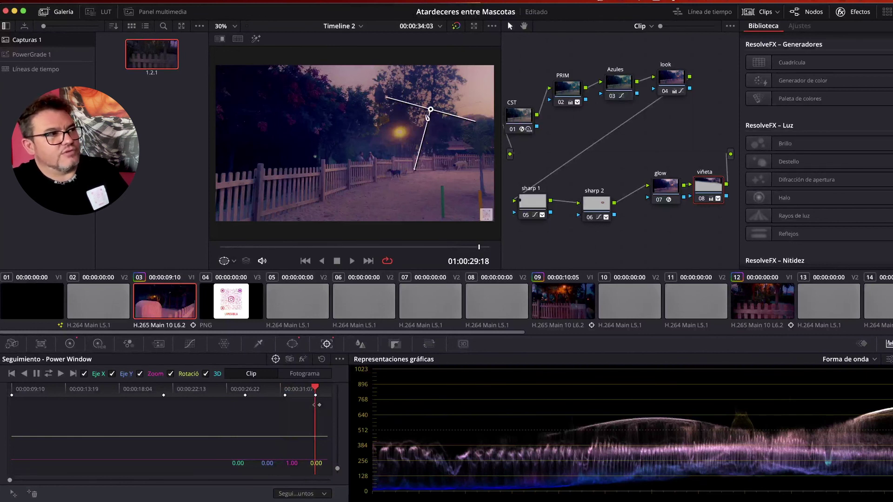
click(700, 200)
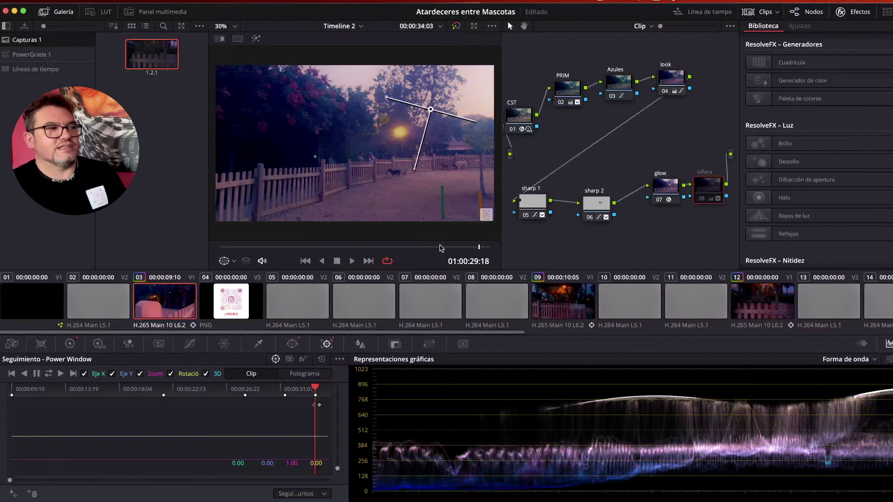
click(701, 199)
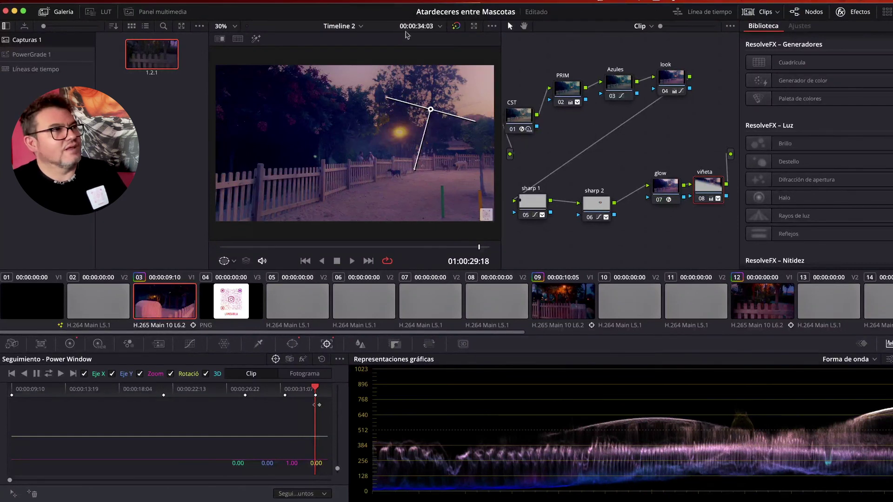
Step: Bypass and restore all grades at 01:00:29:18 to compare the original image with the complete grade
click(455, 27)
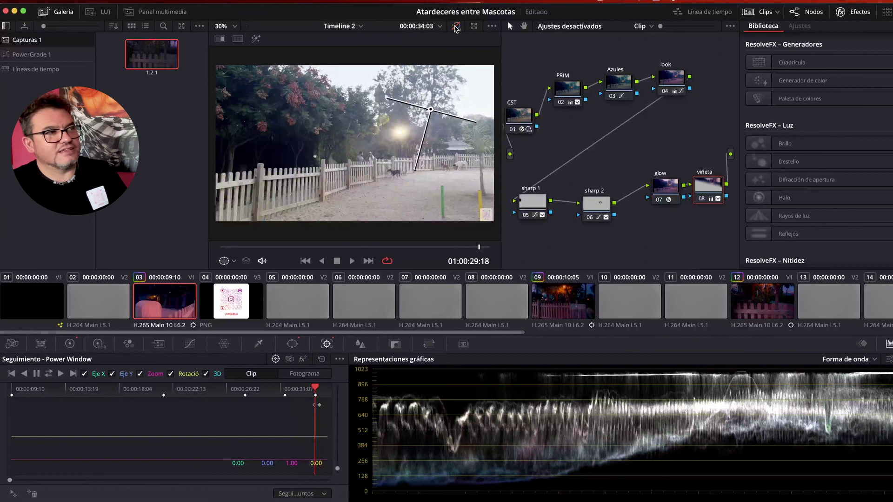
click(455, 27)
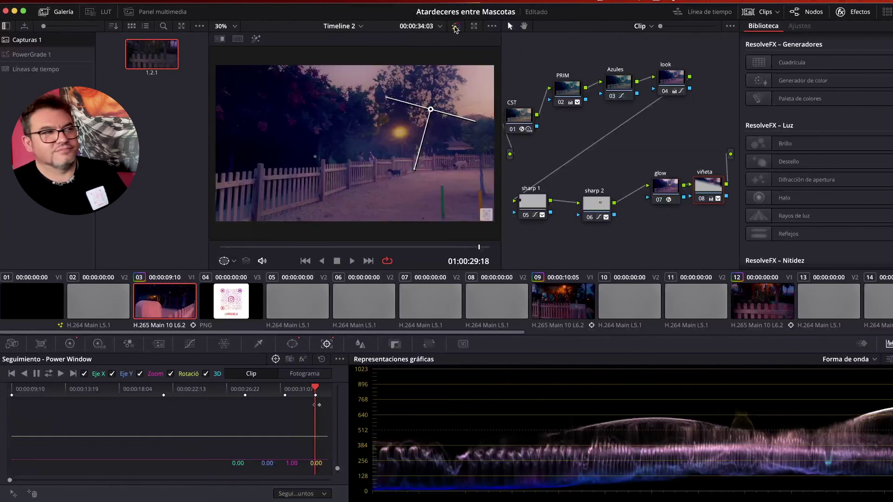
click(455, 26)
click(456, 26)
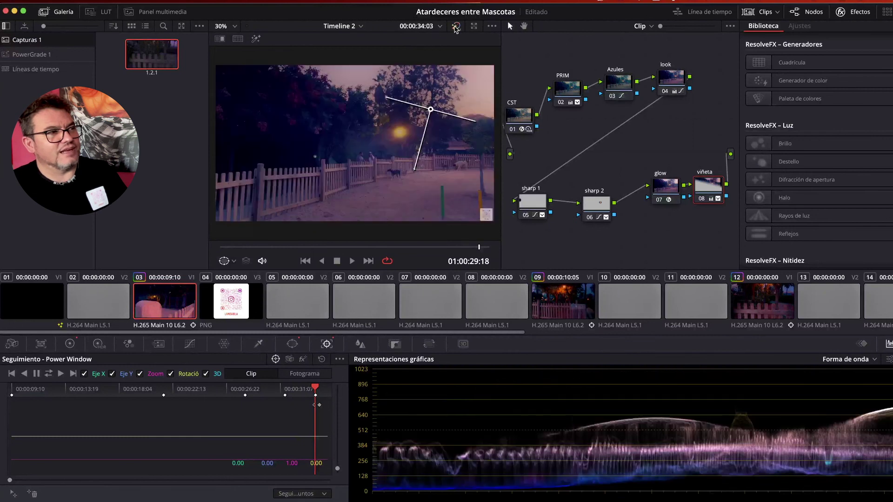
Step: Disable all eight nodes together, then re-enable CST and PRIM one by one to review their contribution
drag(525, 236, 699, 83)
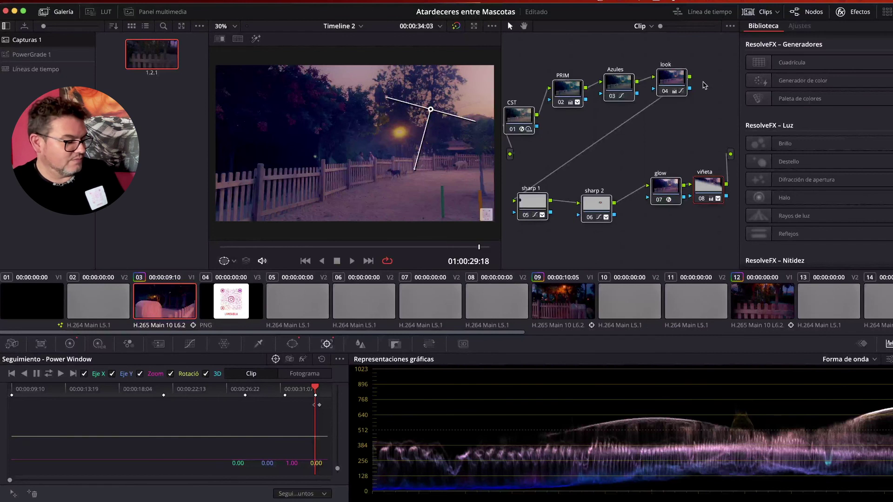
key(ctrl+d)
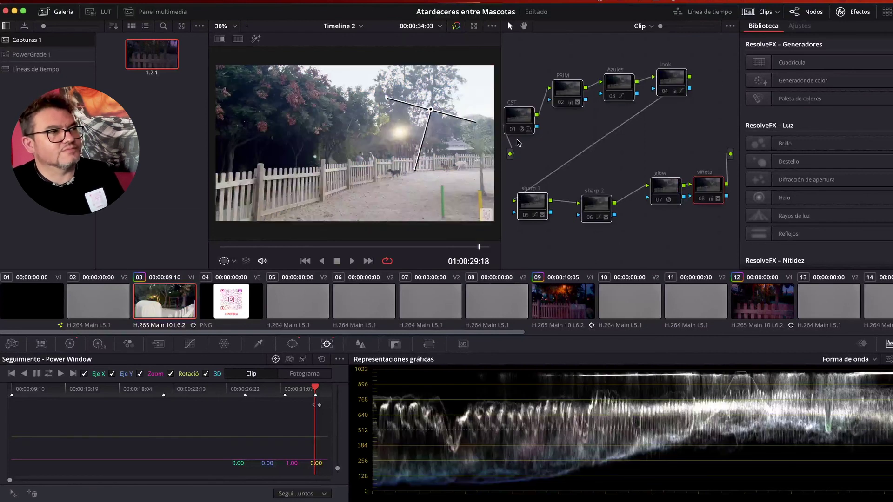
click(511, 130)
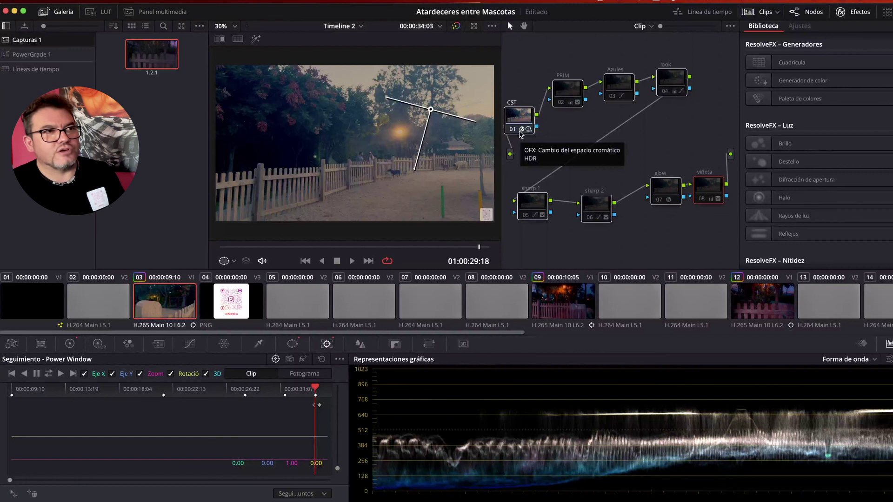
click(560, 102)
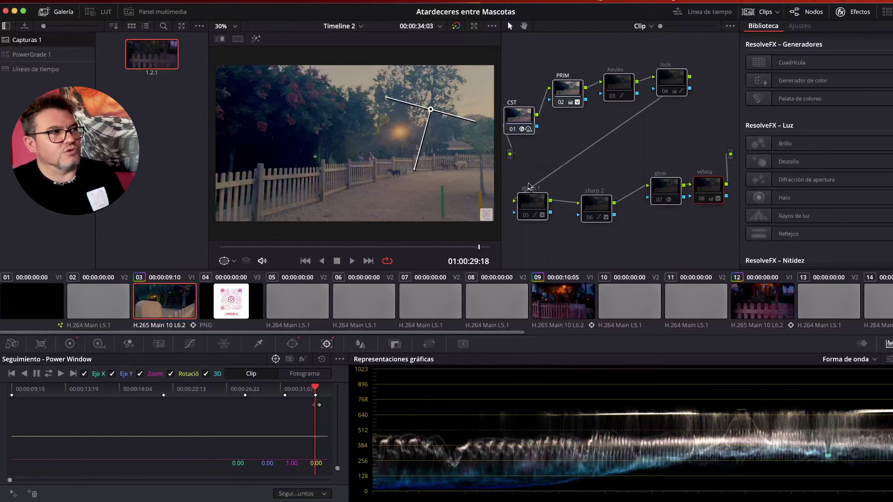
Step: Go to 01:00:11:24 and turn off the Power Window overlay in the viewer
click(292, 248)
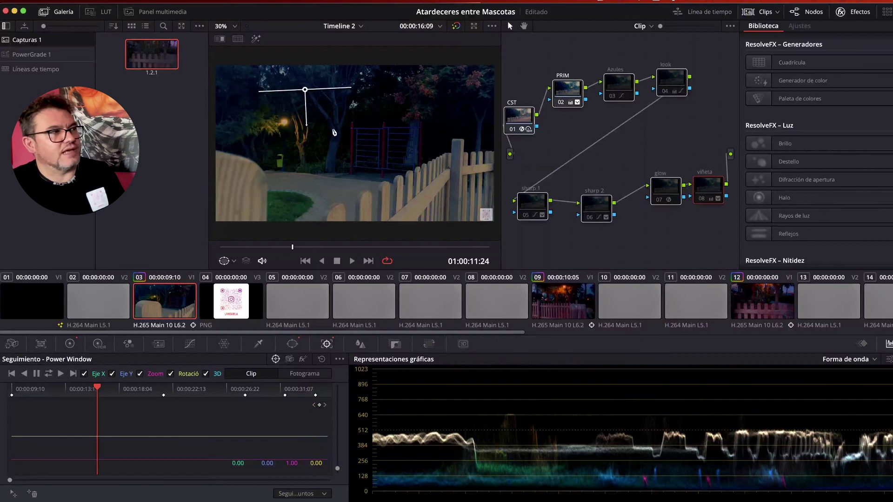
click(225, 261)
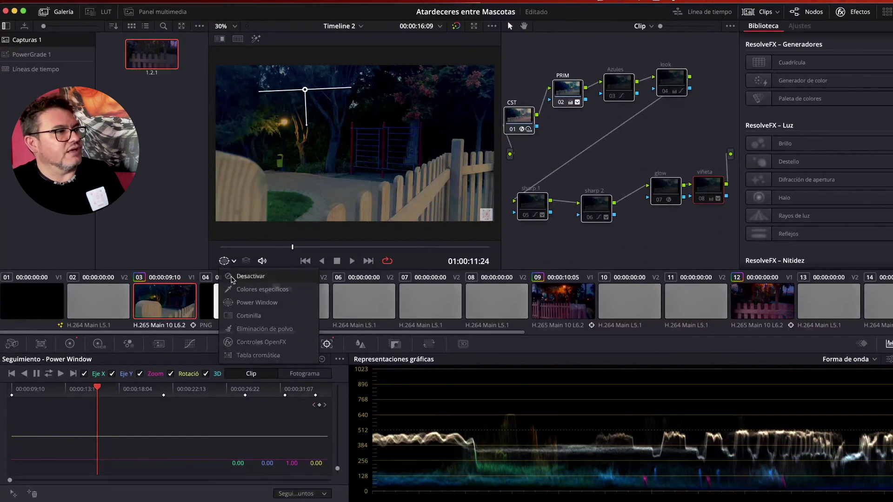
click(231, 278)
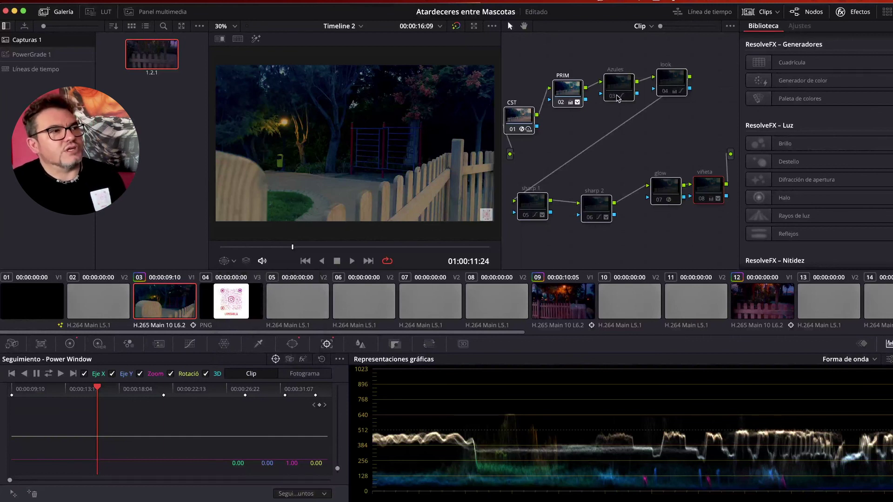
Step: Re-enable the Azules node and compare the image with it off and on
click(614, 98)
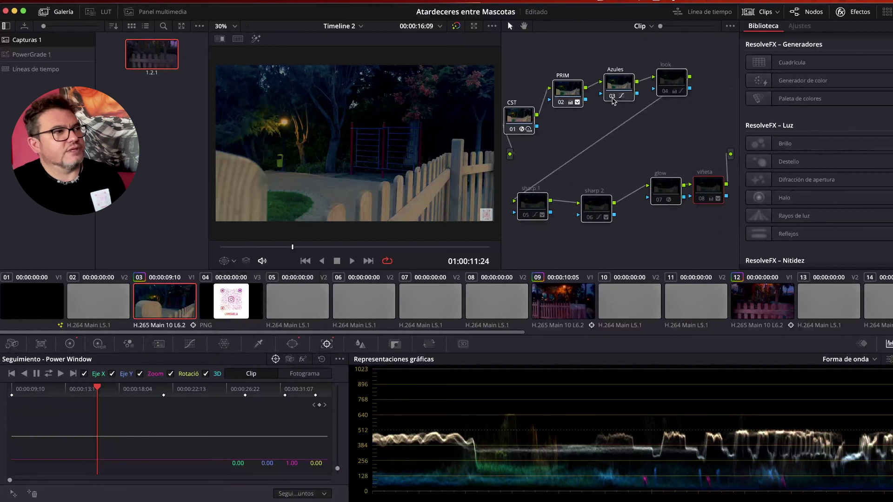
click(613, 99)
click(613, 99)
click(612, 99)
click(612, 99)
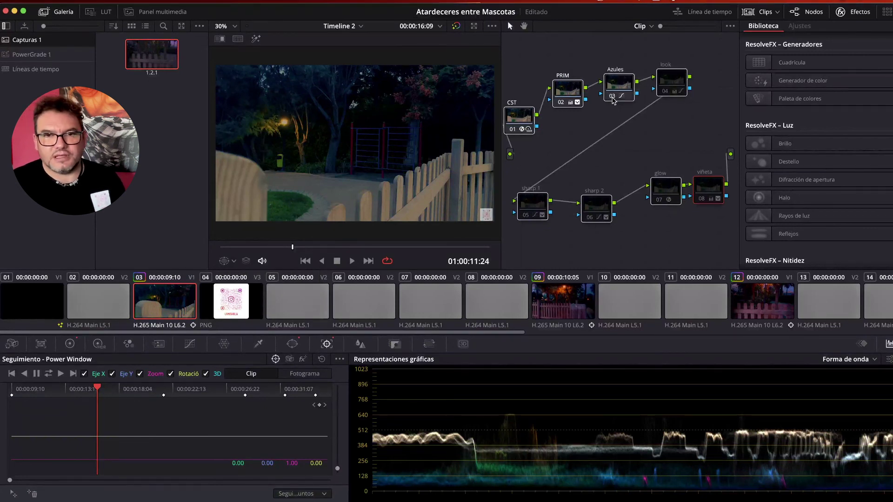
Step: Re-enable the look and sharp 1 nodes, comparing the image with sharp 1 off and on
click(662, 92)
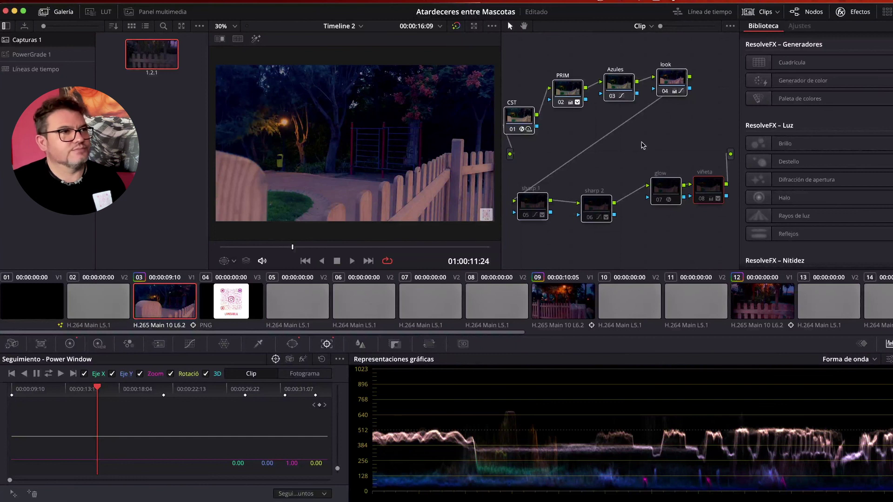
click(526, 217)
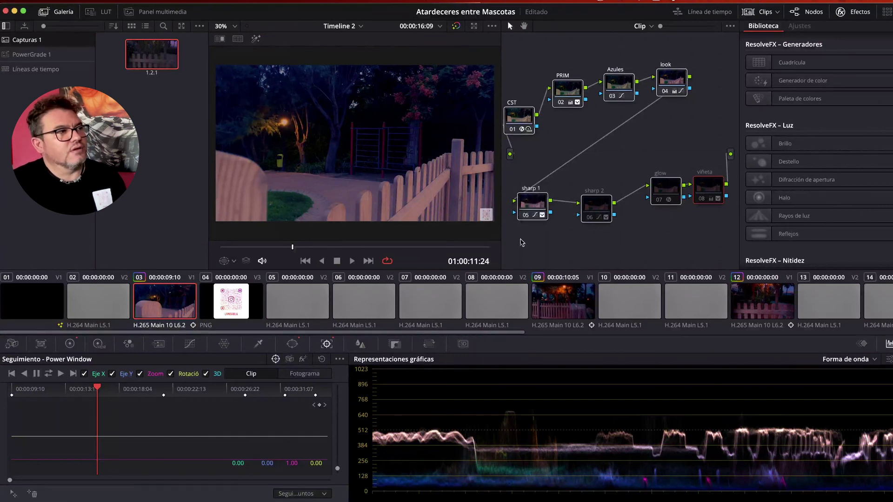
click(526, 216)
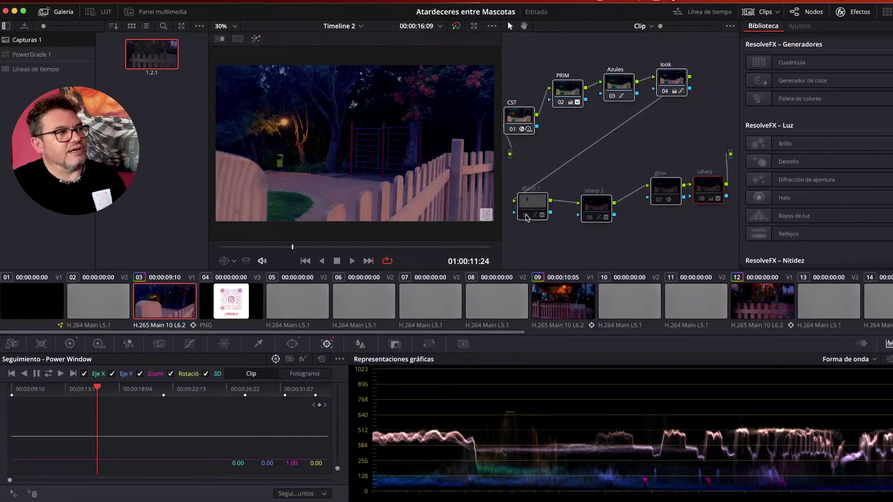
click(526, 217)
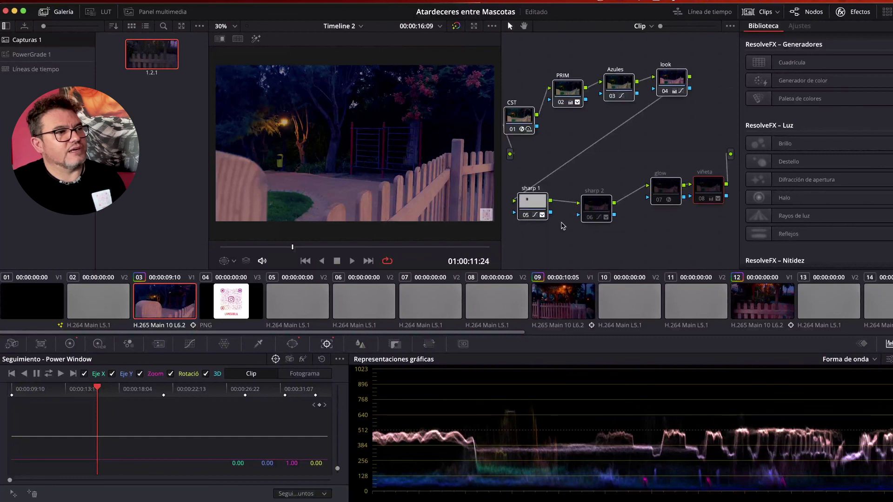
Step: Re-enable the sharp 2 node and compare its effect off and on at 01:00:25:08
click(589, 217)
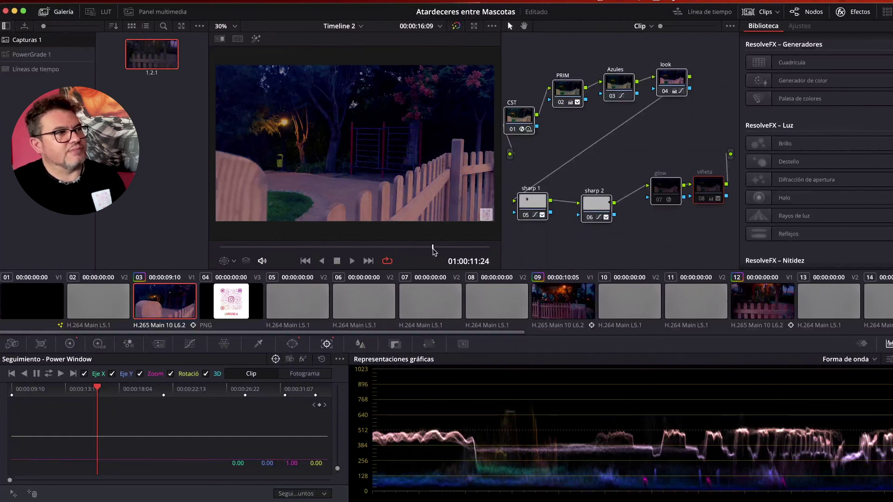
click(432, 251)
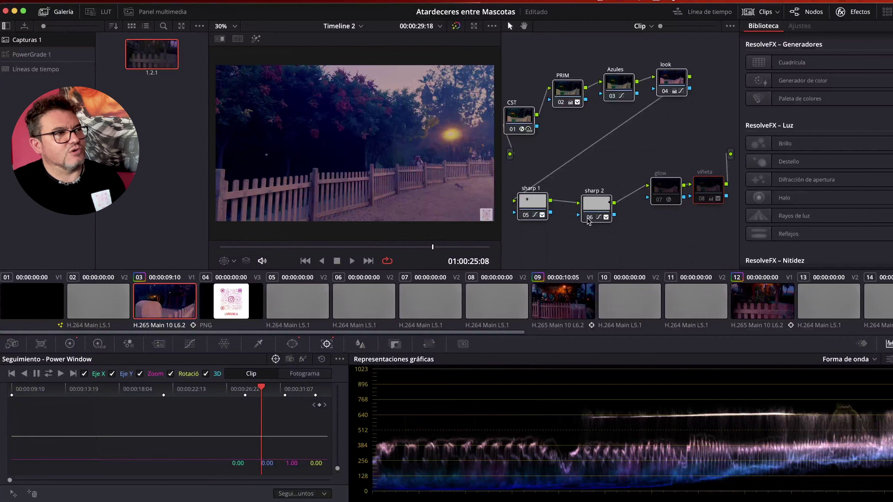
click(588, 220)
click(588, 219)
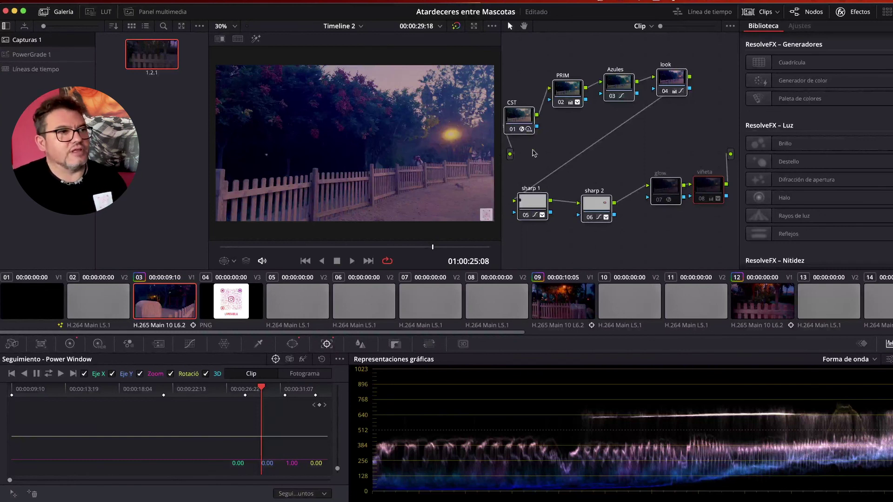
Step: Re-enable glow and viñeta, then scrub to 01:00:30:09 and compare the full grade with the original image
click(660, 200)
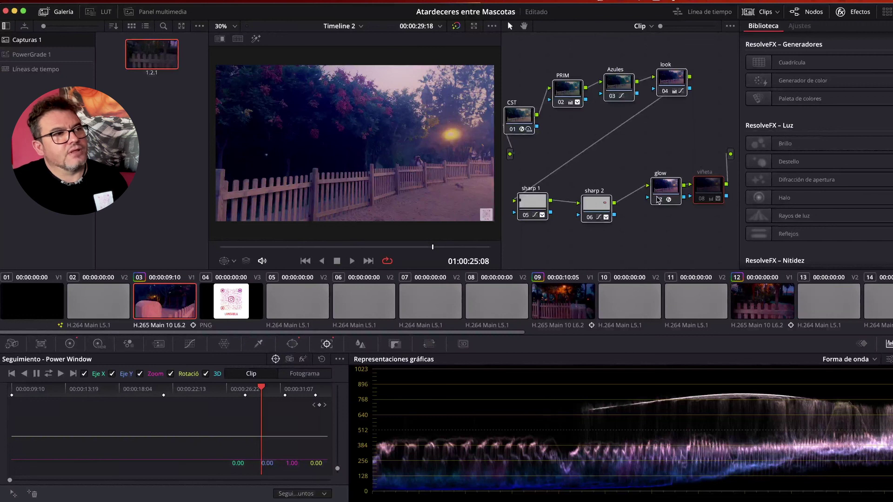
click(701, 200)
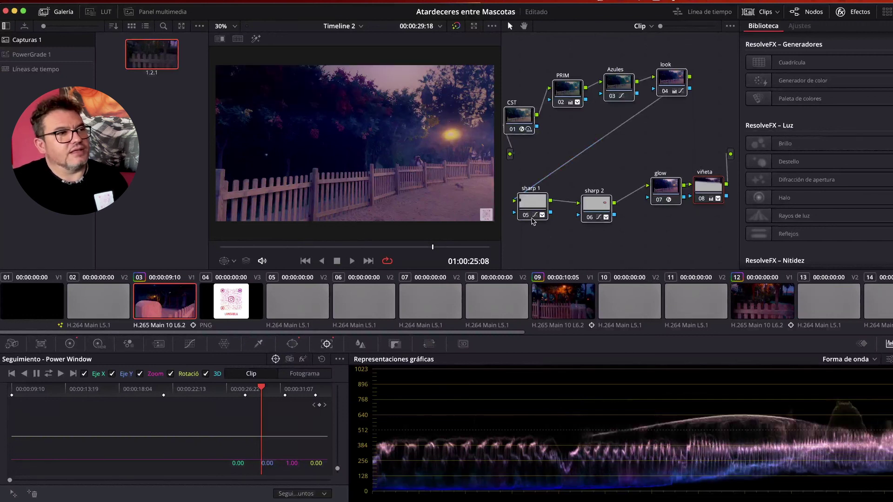
drag(277, 248, 486, 247)
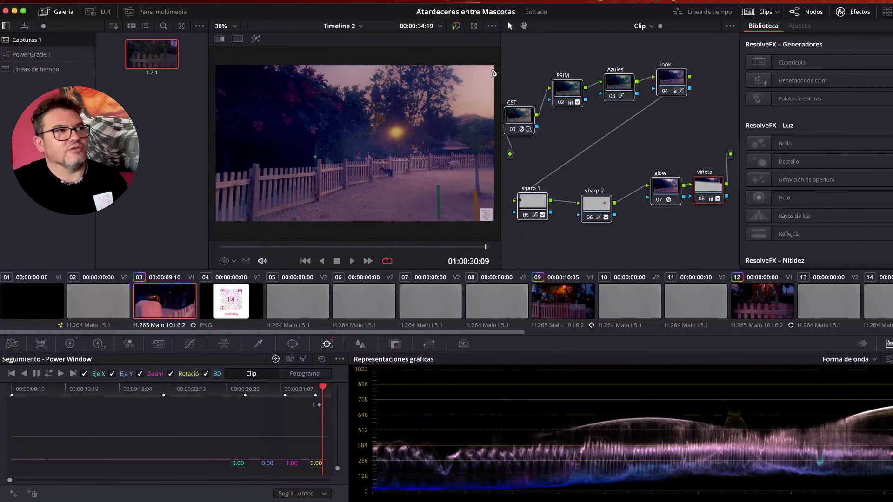
click(457, 27)
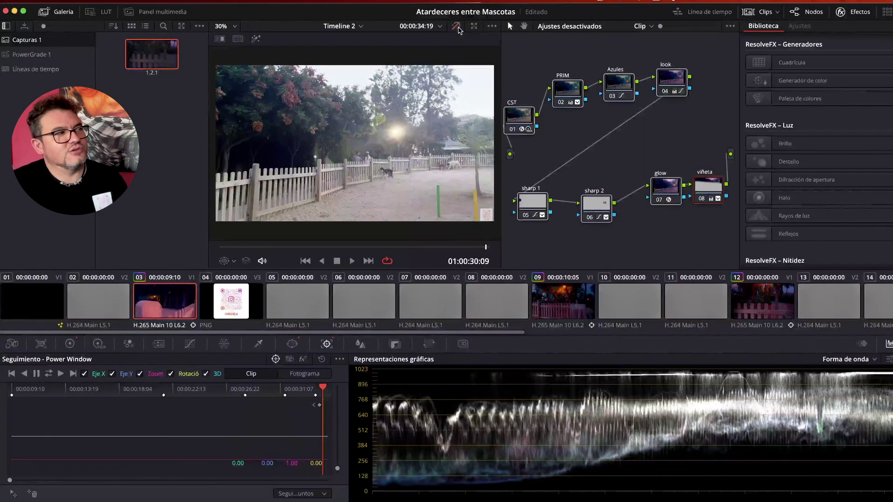
click(456, 26)
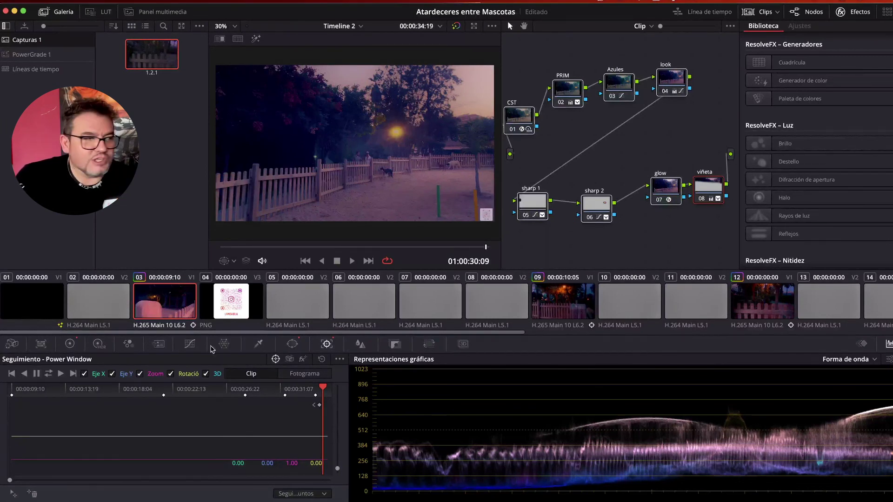
Step: Review the node trees of clips 09 and 12, browse the remaining clip thumbnails, and return to clip 03
click(553, 305)
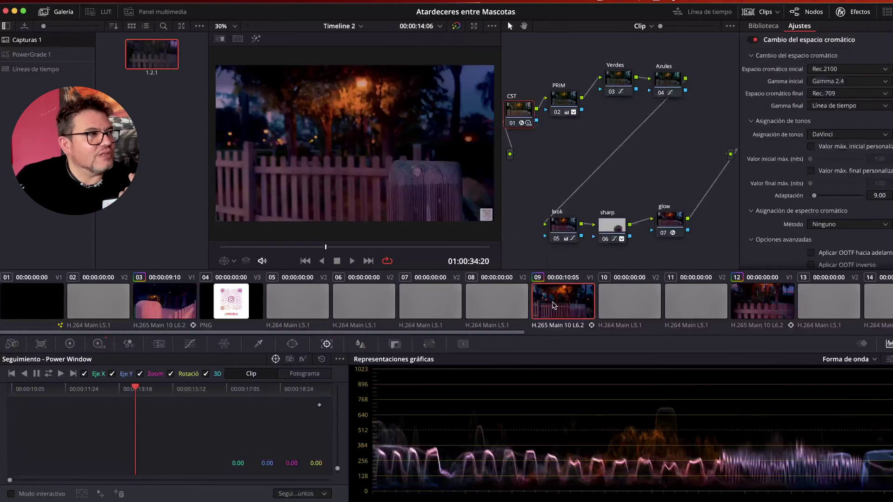
click(777, 297)
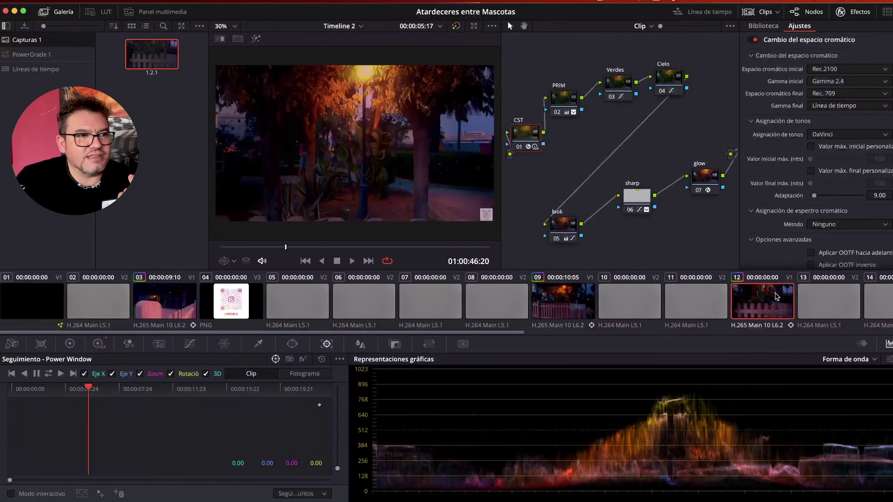
drag(456, 332, 773, 354)
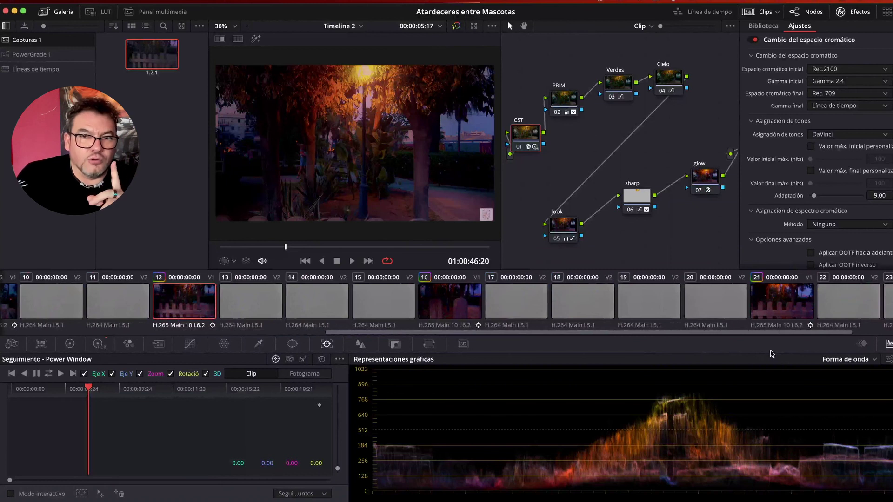
drag(367, 326, 35, 336)
click(176, 305)
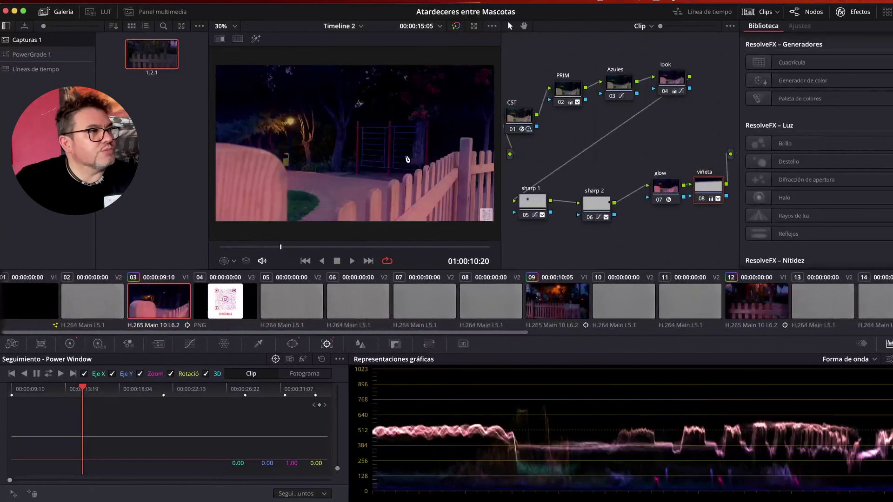
right_click(365, 96)
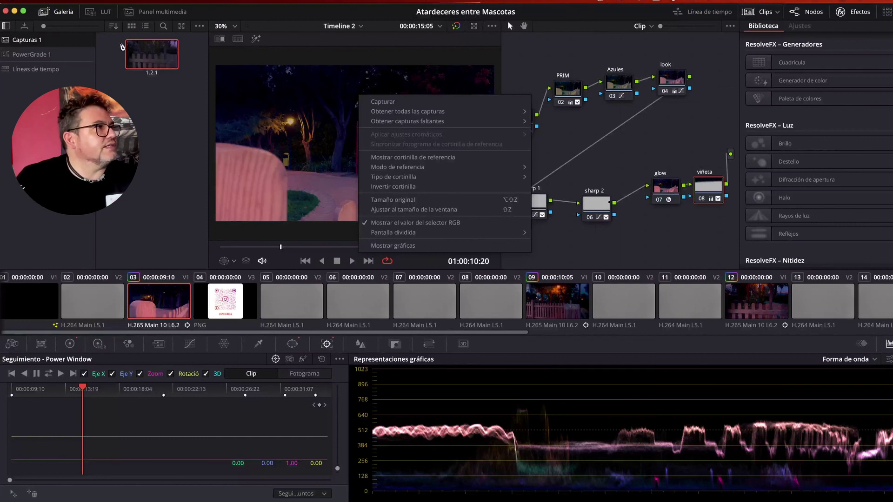
click(132, 2)
click(139, 92)
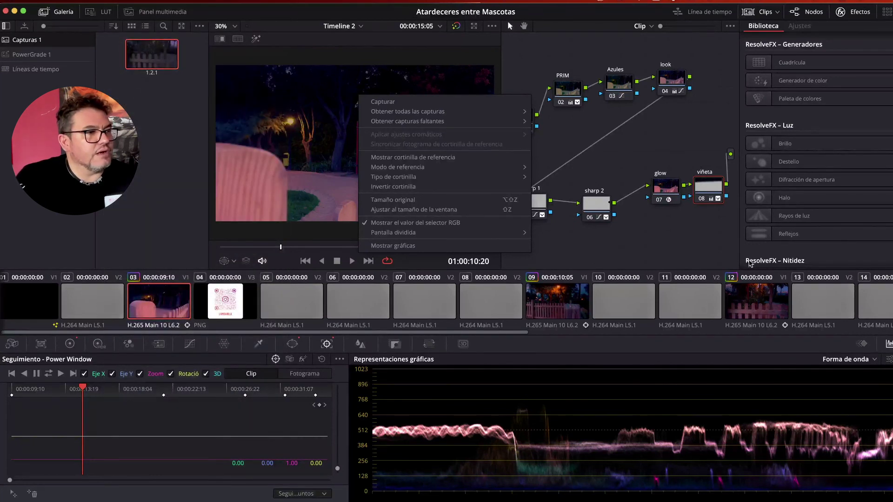
click(565, 308)
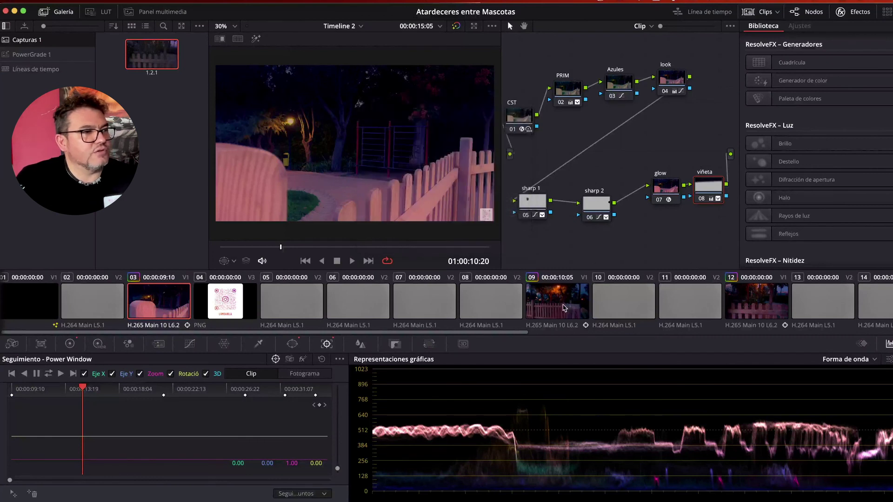
Step: Select clip 09, the wooden fence scene, for grading
click(565, 308)
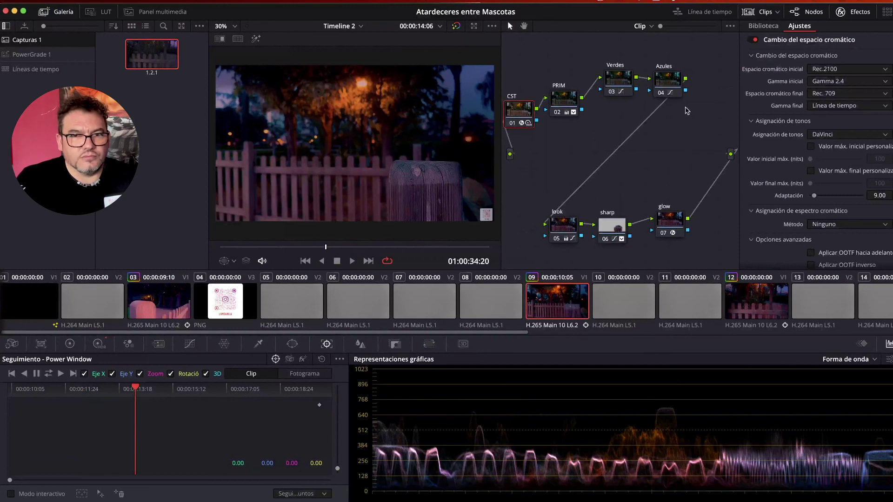
click(123, 0)
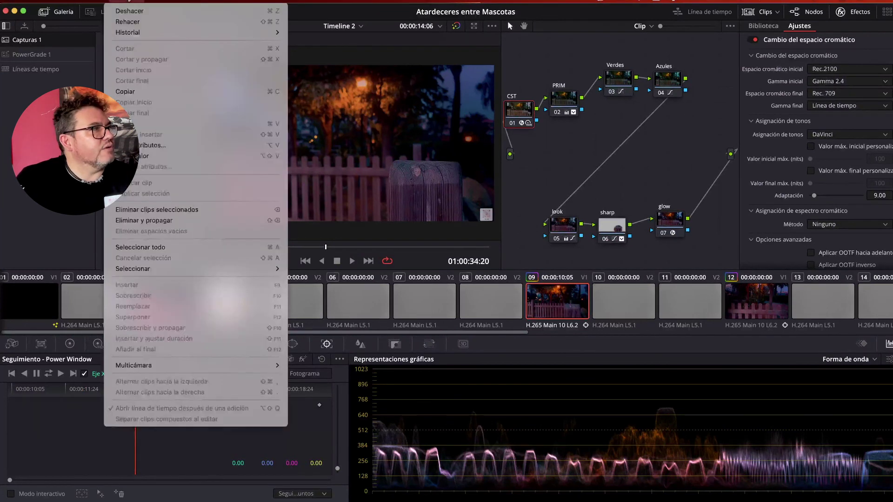
click(144, 146)
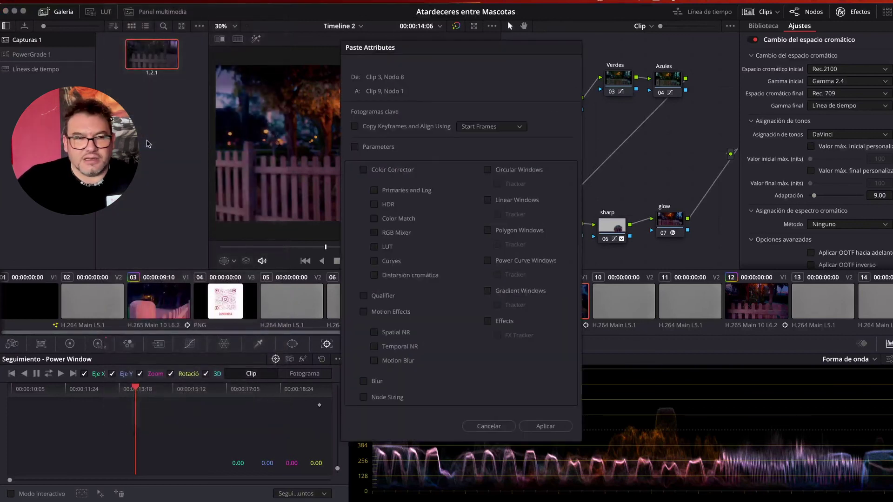
click(363, 170)
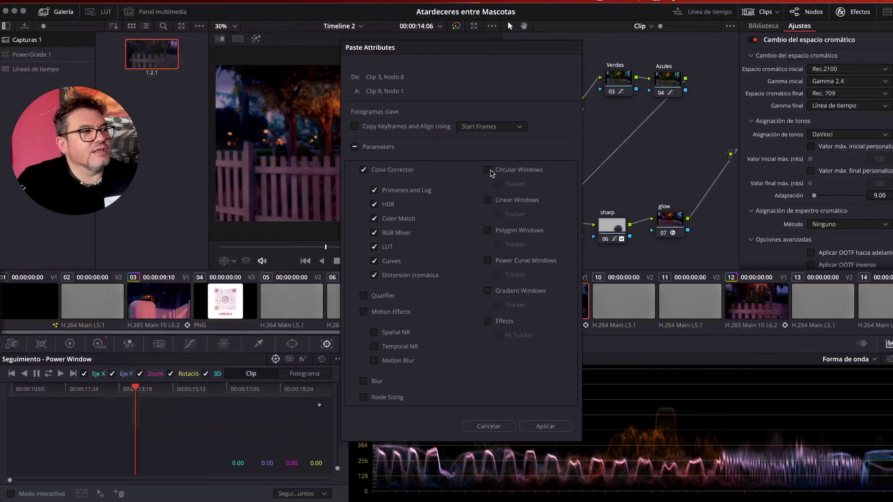
click(364, 295)
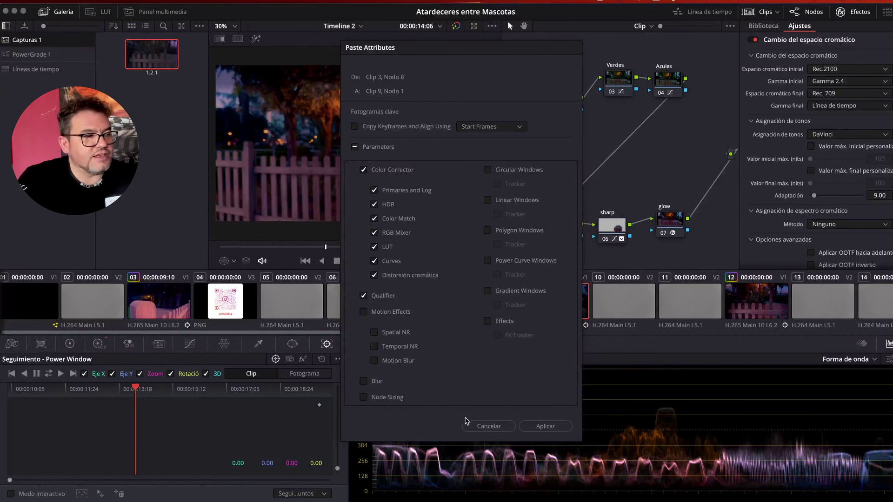
click(476, 426)
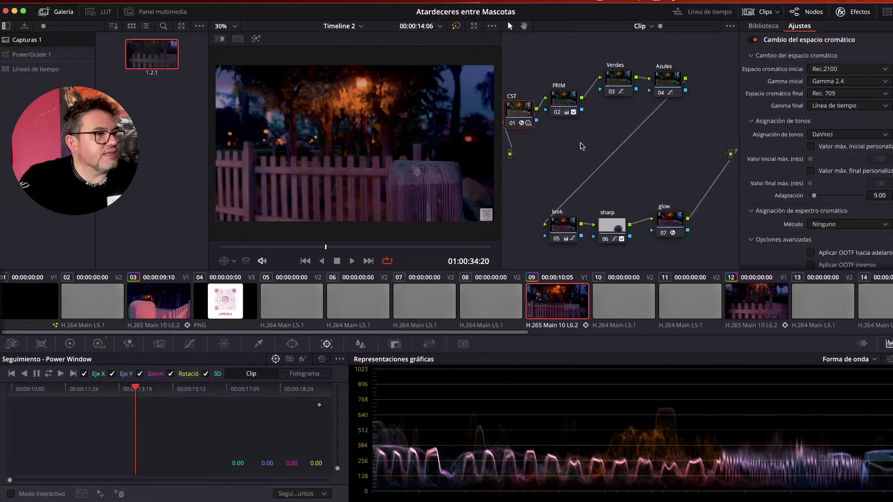
Step: Play back clip 09 from near its start to review the finished grade, and stop playback
click(226, 247)
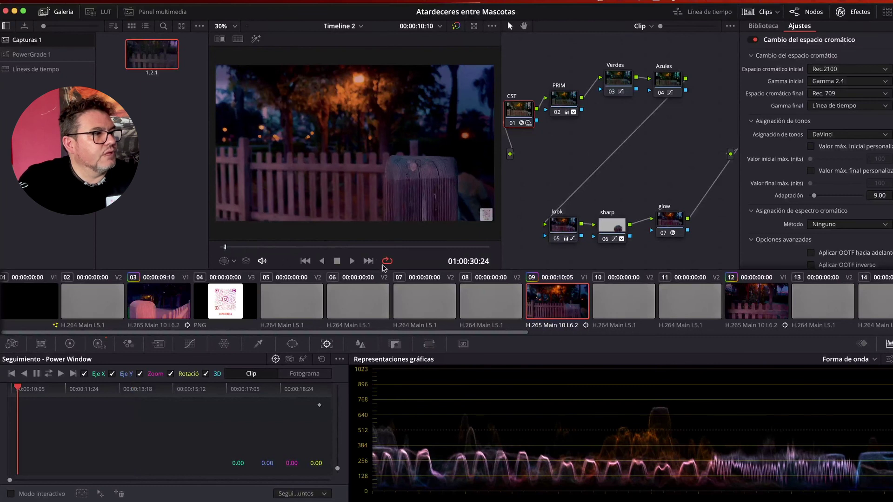
click(350, 261)
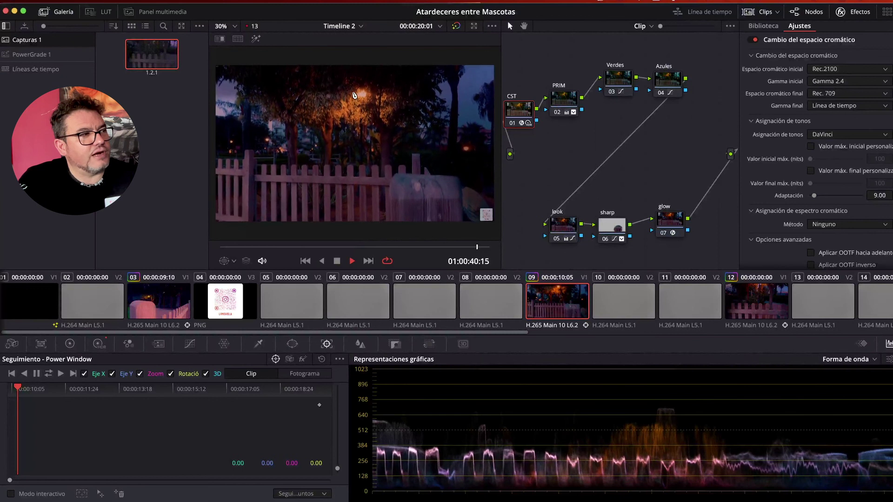
click(337, 261)
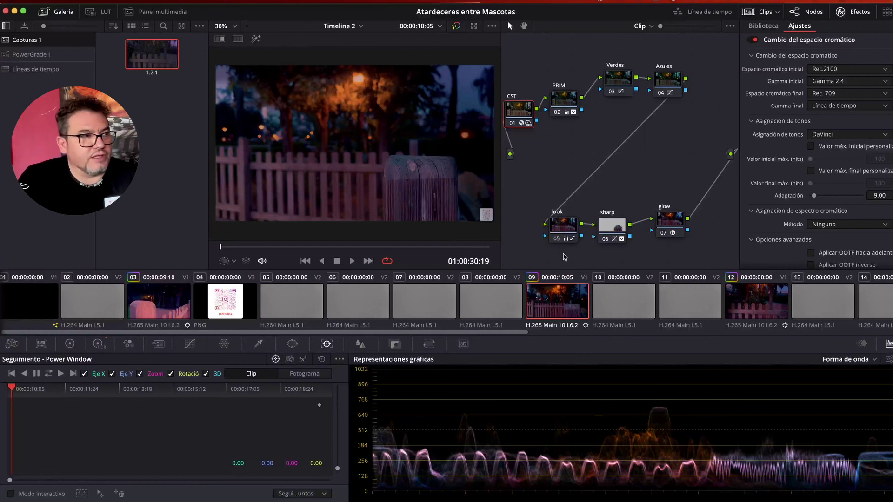
Step: Select all seven nodes of clip 09, from CST to glow, and disable them
drag(534, 255, 771, 122)
drag(688, 78, 688, 77)
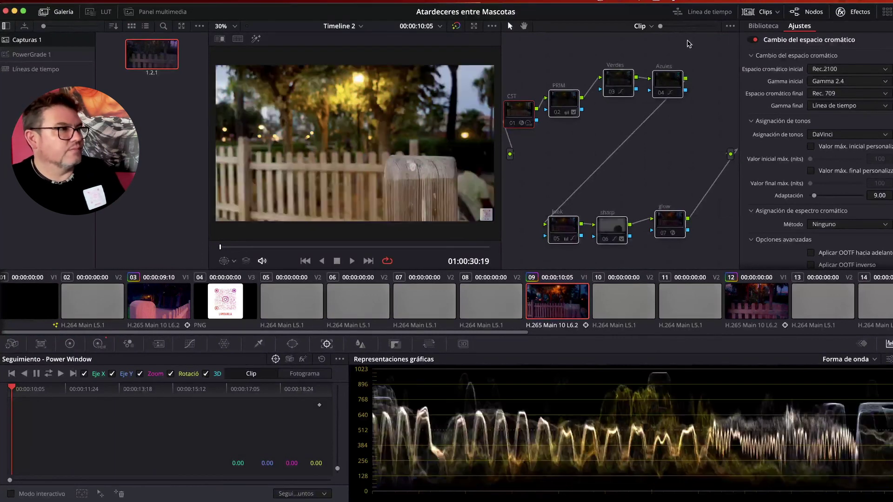
key(alt+d)
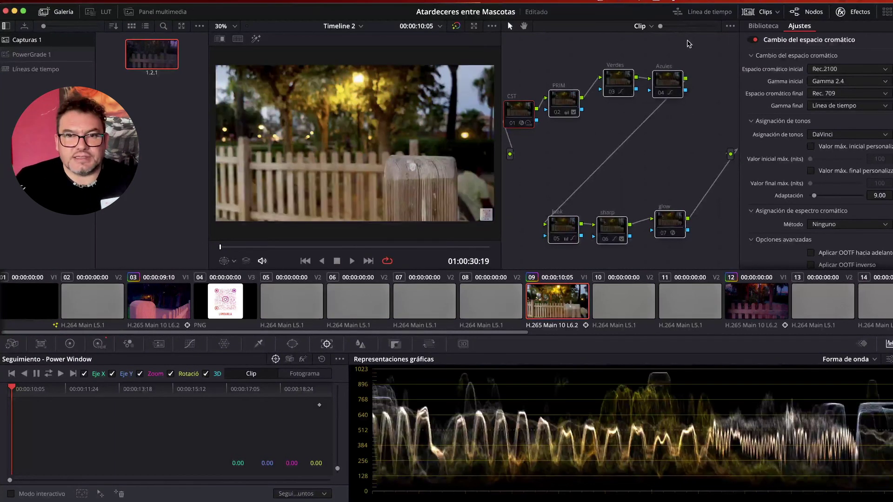
Step: Toggle the CST node on and off to compare the image with and without the color space transform
click(513, 125)
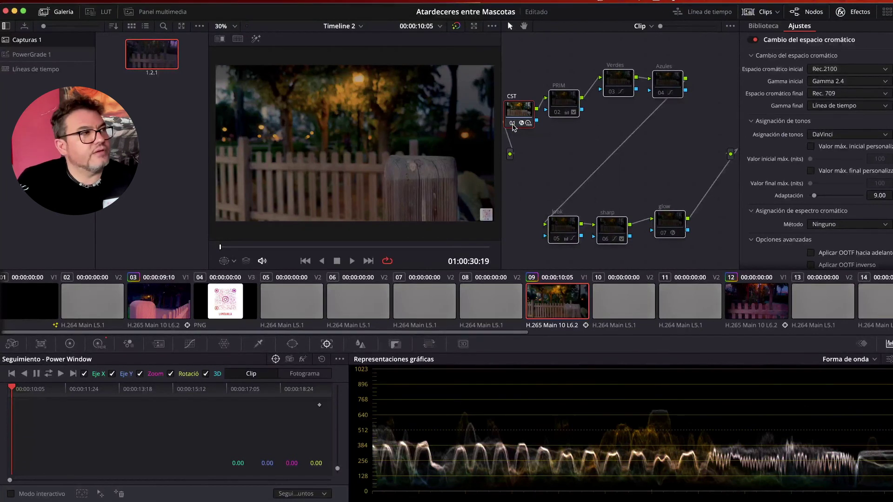
click(513, 125)
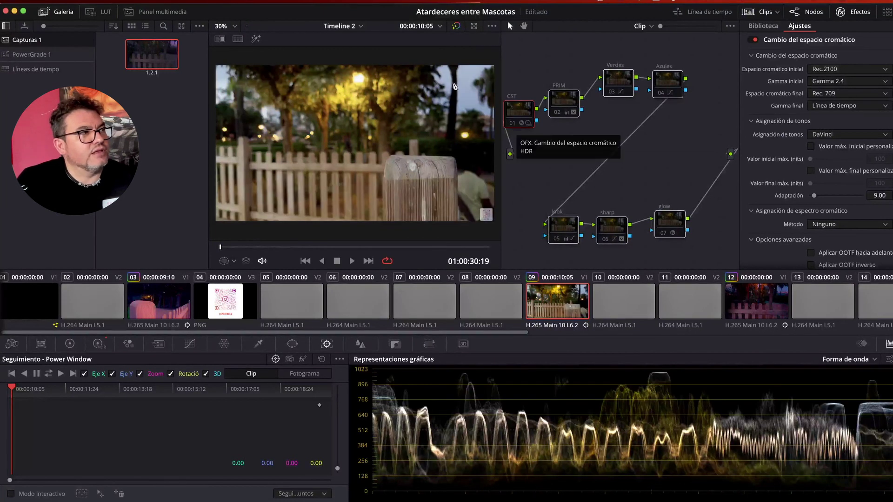
click(512, 125)
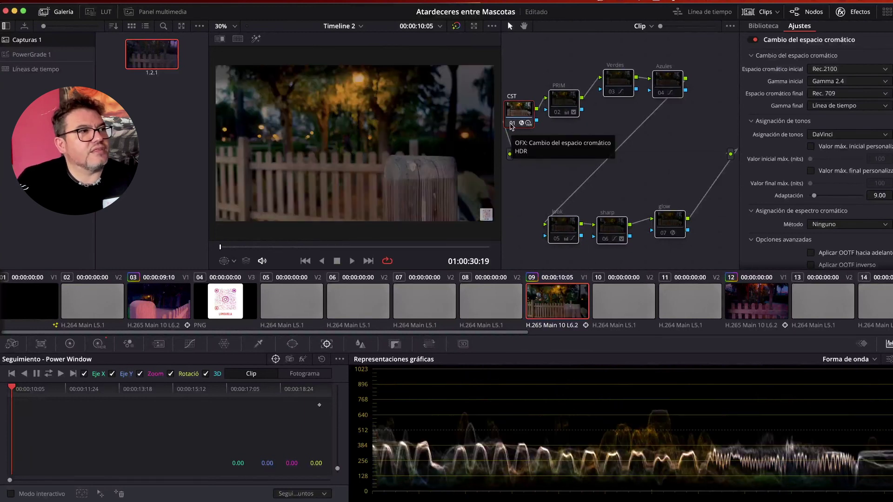
click(512, 124)
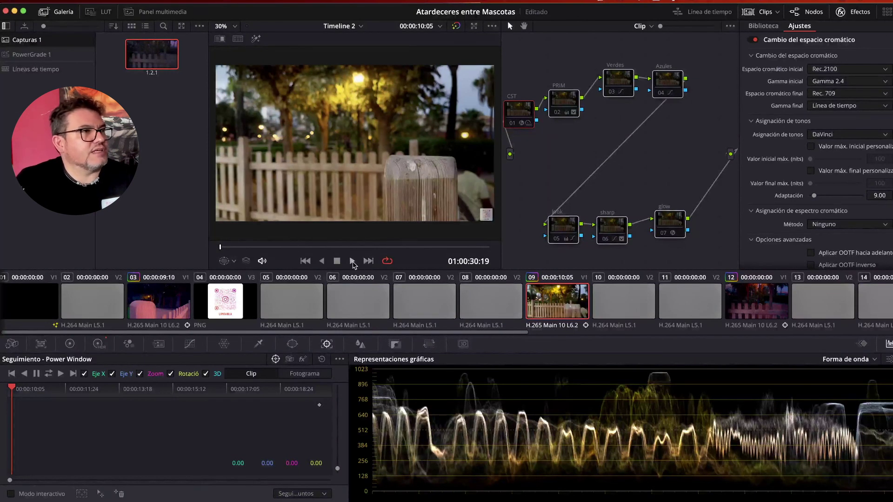
Step: Play the ungraded fence clip to review the original footage, and return the playhead to near its start
click(352, 261)
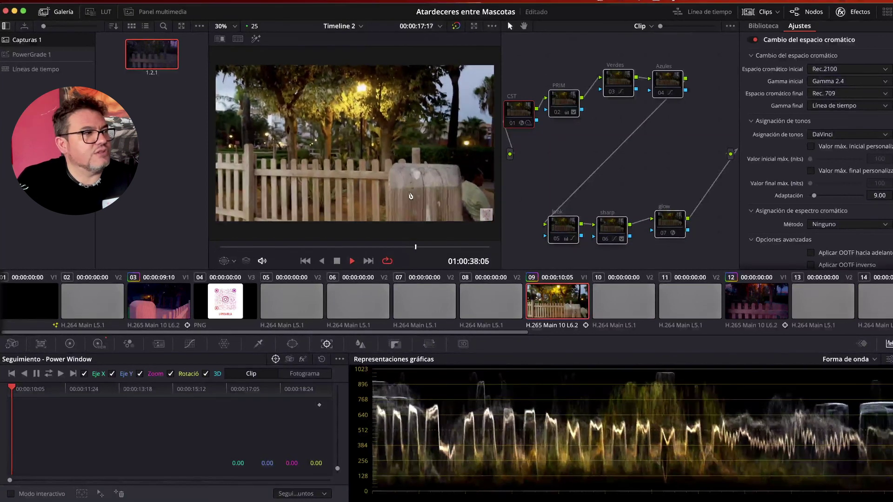
key(space)
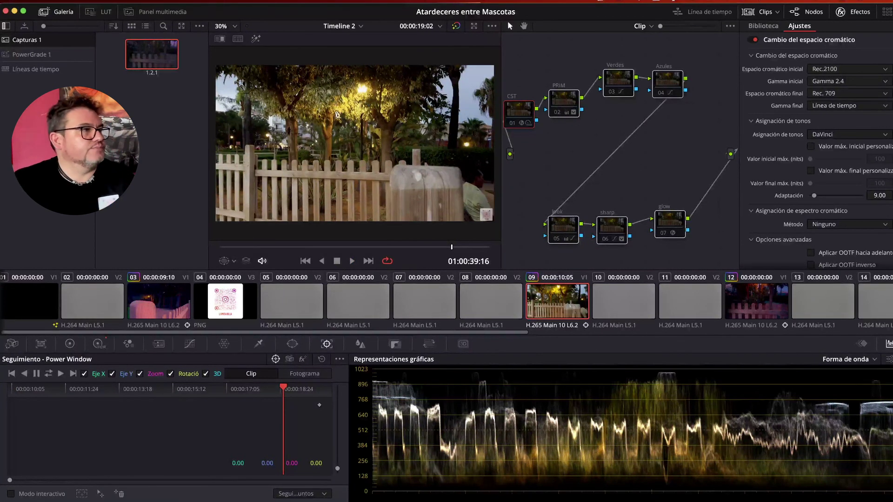
drag(241, 249, 238, 249)
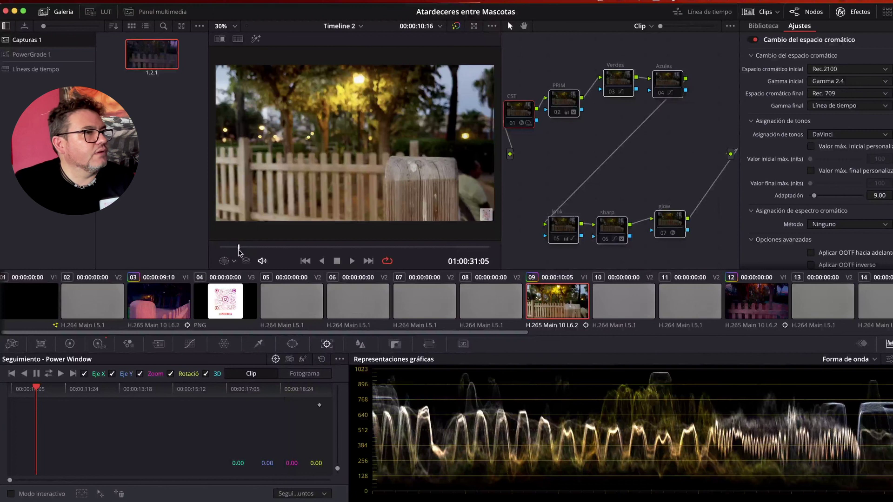
Step: Enable the CST and PRIM nodes and show the high dynamic range color wheels
click(511, 124)
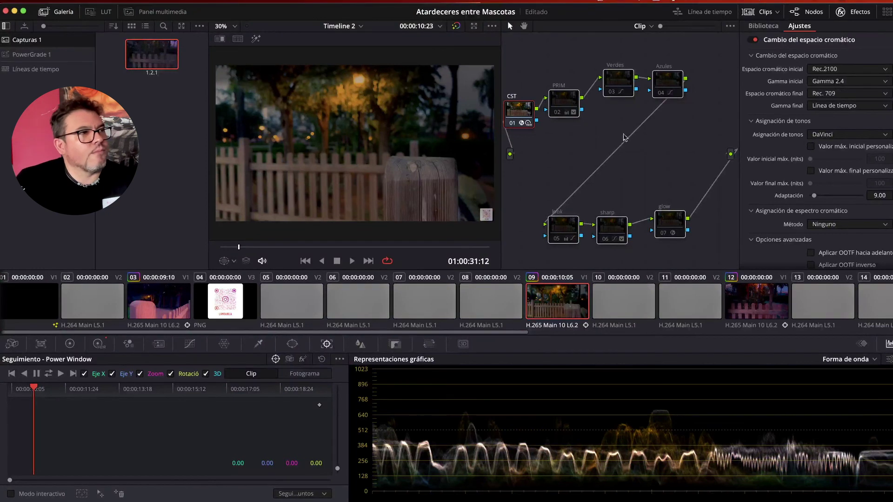
click(558, 114)
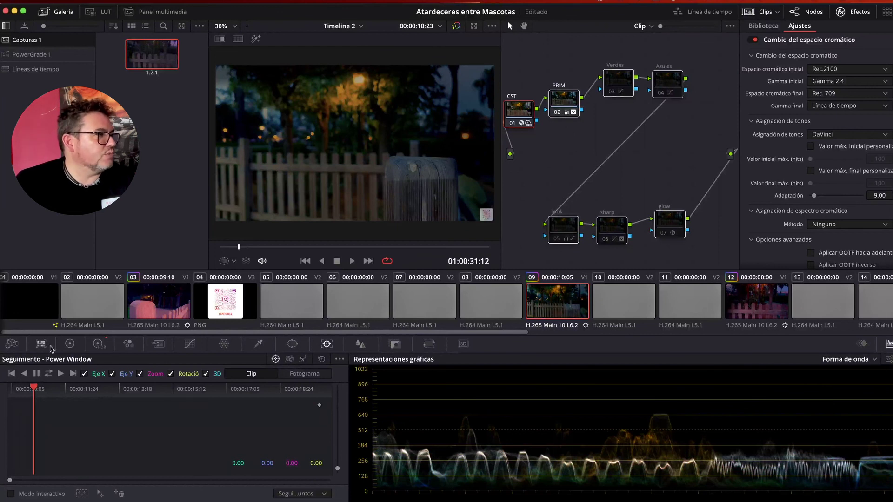
click(99, 344)
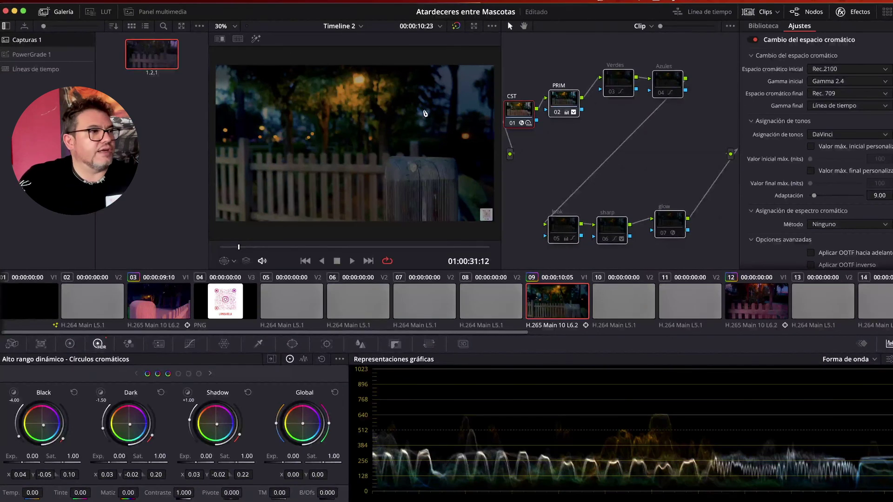
Step: Bypass all grades temporarily to compare the original image with the CST and PRIM result
click(457, 26)
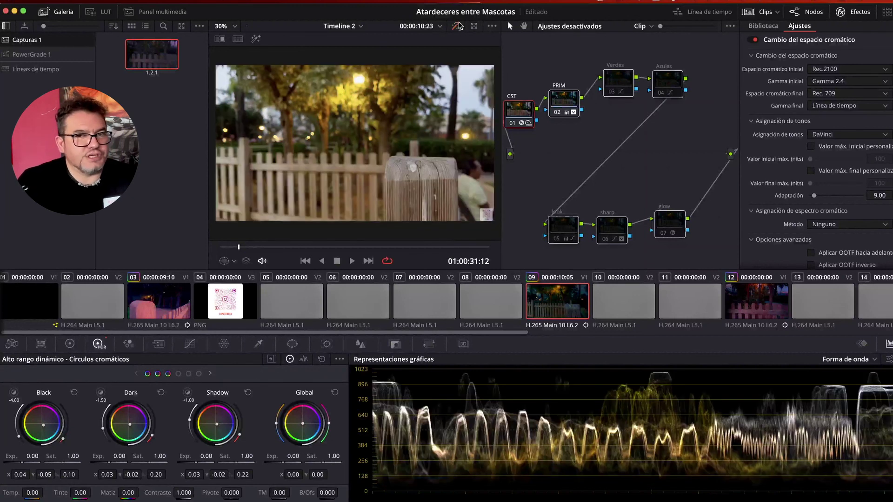
click(456, 26)
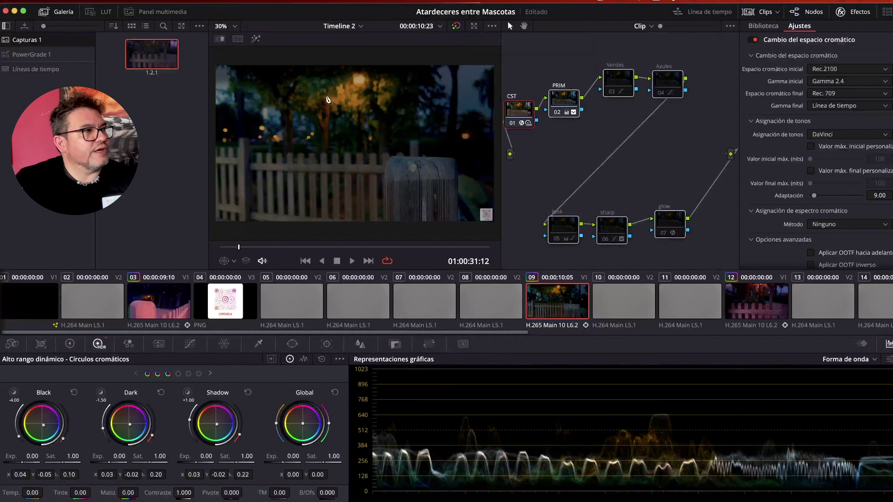
Step: Toggle the Verdes node to compare its effect, leaving it enabled
click(613, 92)
click(613, 92)
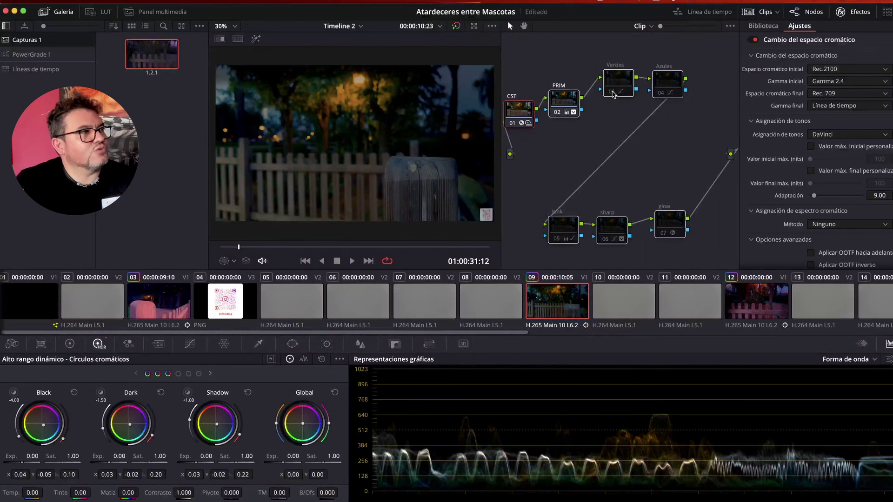
click(613, 93)
click(613, 93)
click(613, 93)
click(612, 92)
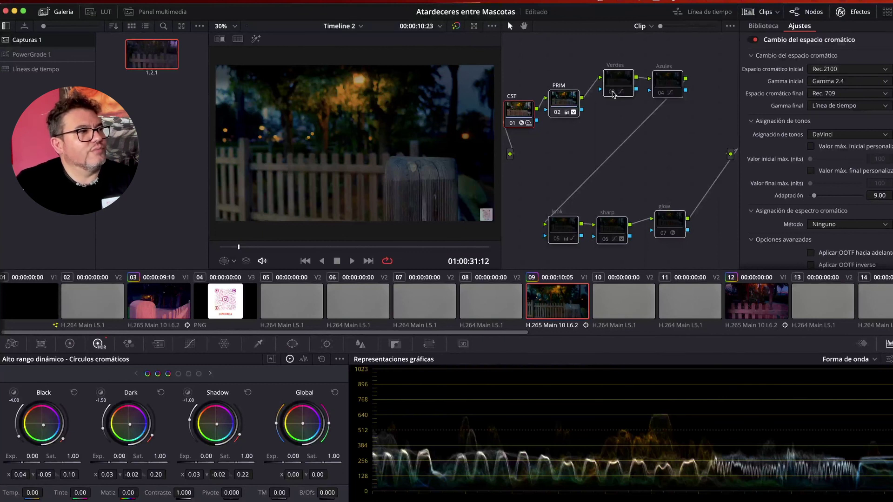
click(612, 93)
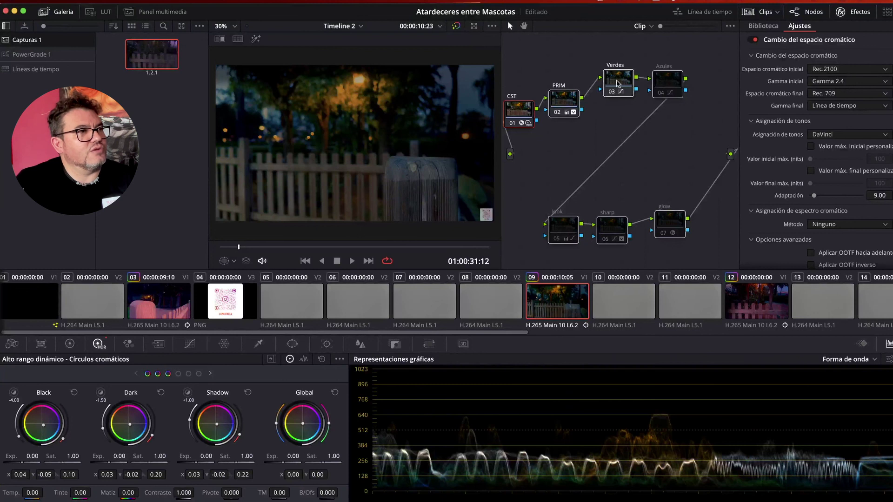
Step: Select the Verdes node, recheck it off and on, and show its hue versus hue curve
click(617, 85)
click(612, 92)
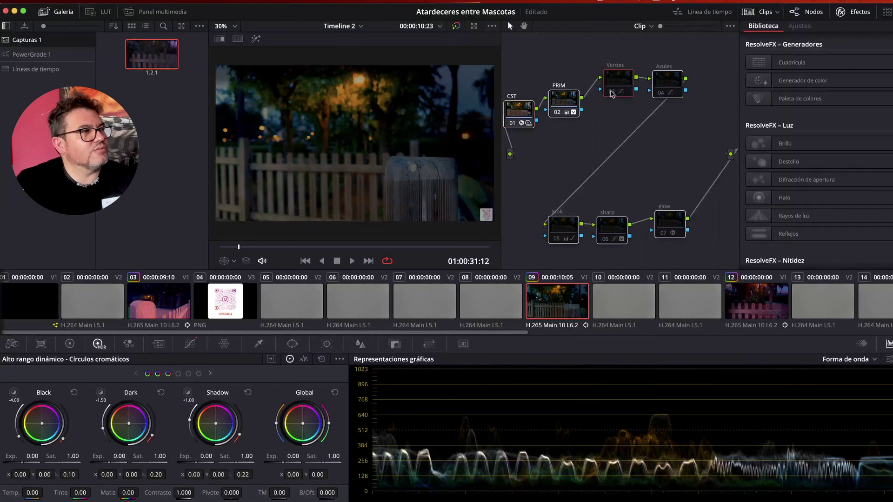
click(612, 93)
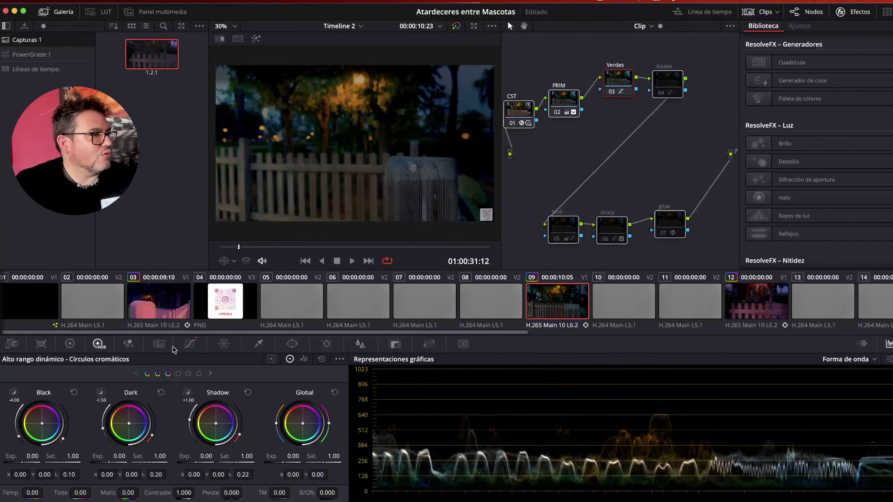
click(189, 344)
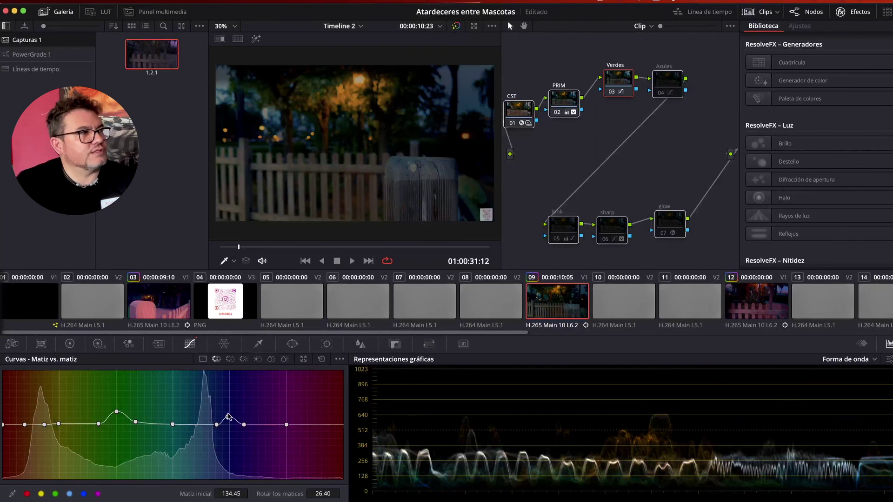
Step: Toggle the Verdes node repeatedly to examine how its hue curve alters the foliage
click(612, 92)
click(612, 92)
click(612, 92)
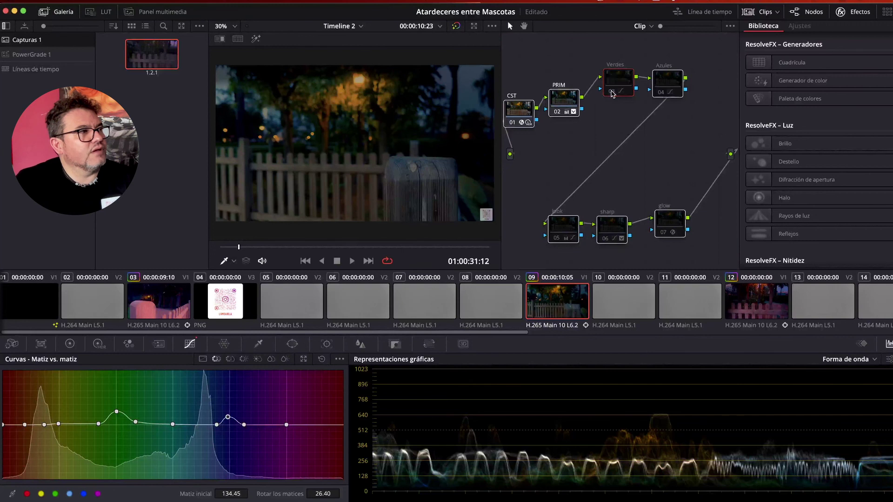
click(612, 92)
Step: Move the playhead to 01:00:39:24 and compare the image with the Verdes node off and on
click(321, 247)
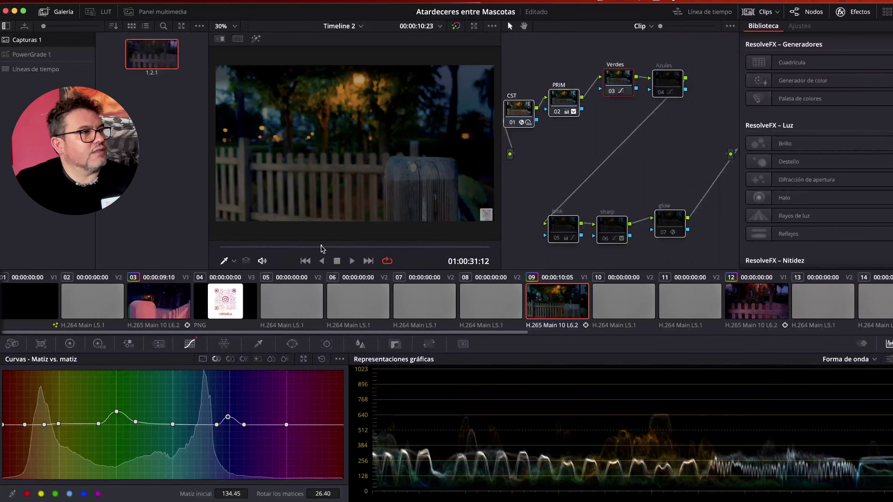
drag(329, 249, 442, 250)
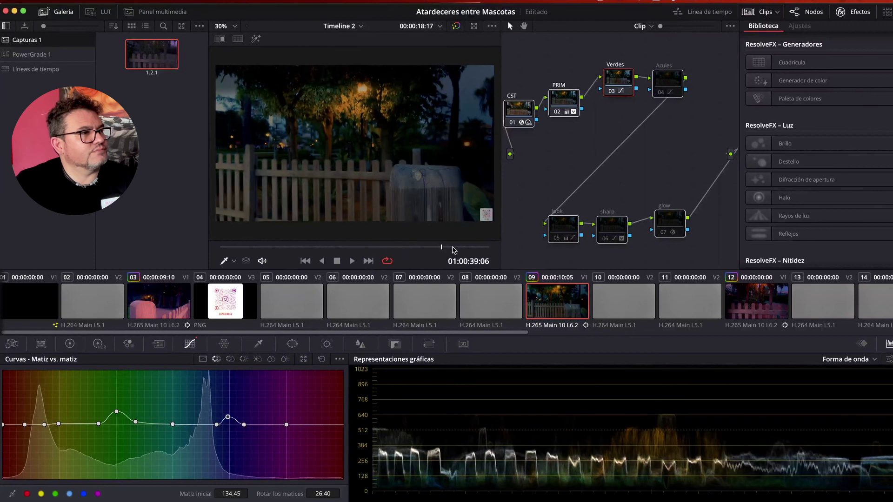
click(612, 92)
click(612, 91)
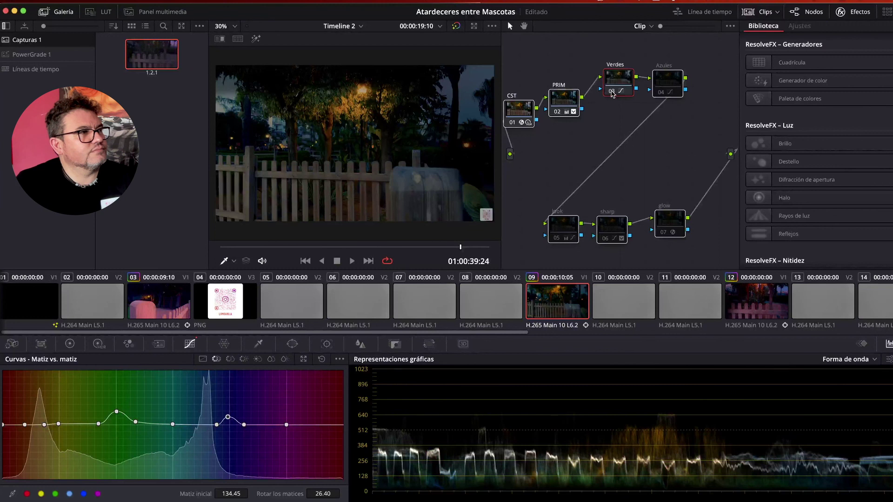
click(612, 91)
click(612, 92)
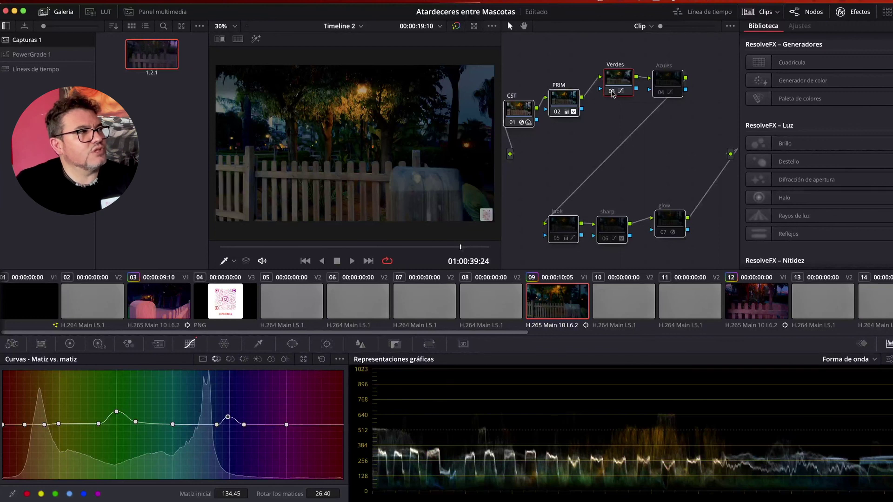
Step: Compare the lamp-lit foliage up close with the Verdes node off and on, leaving the node enabled
scroll(302, 111, up, 4)
drag(300, 114, 336, 232)
drag(320, 121, 323, 183)
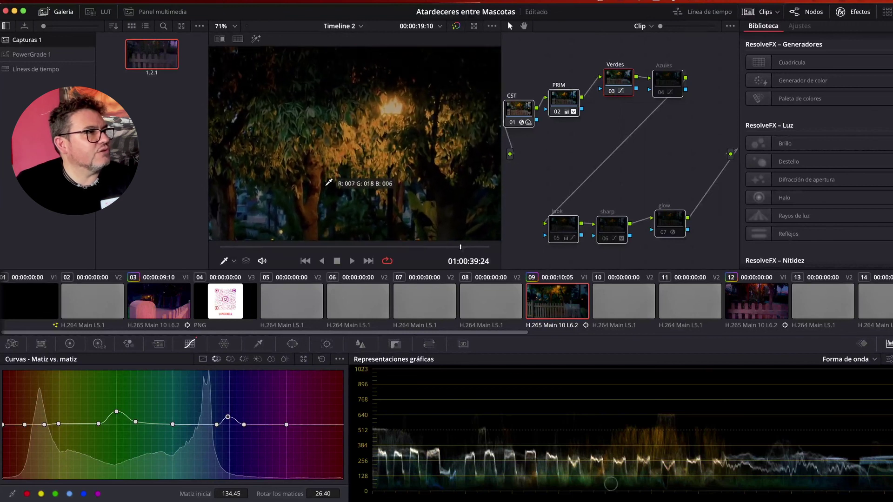
click(611, 92)
click(612, 92)
click(612, 93)
click(612, 93)
click(612, 92)
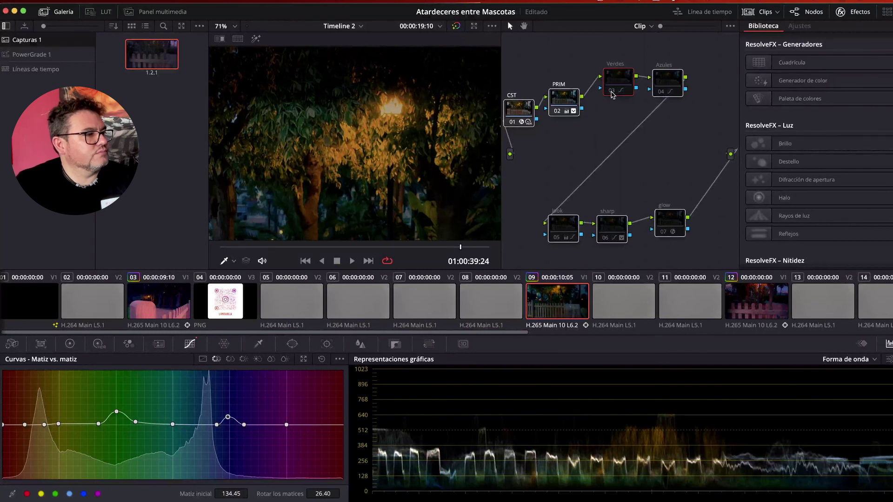
click(612, 93)
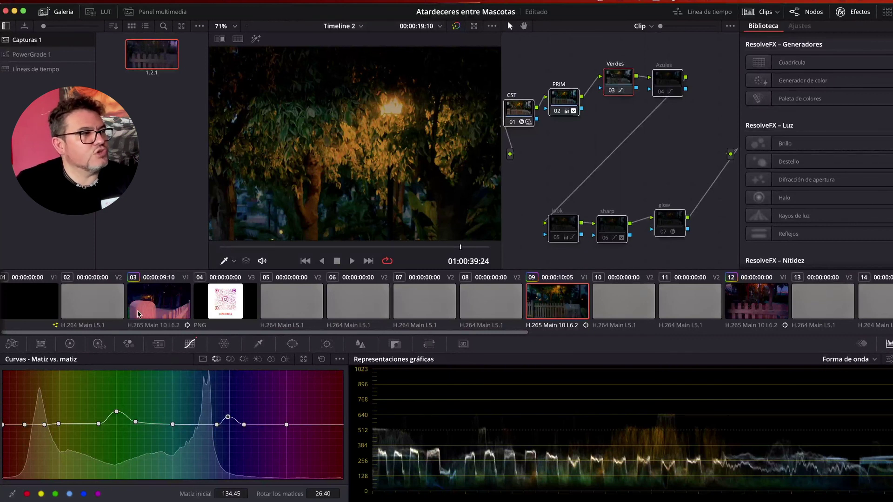
click(612, 92)
click(612, 92)
click(612, 92)
click(612, 92)
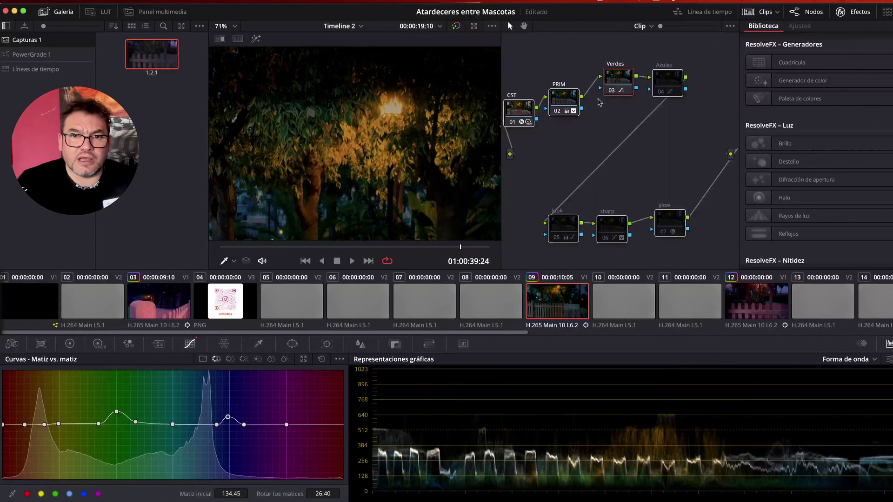
Step: Compare the whole frame with the Verdes node off and on, leaving it enabled
scroll(423, 151, down, 5)
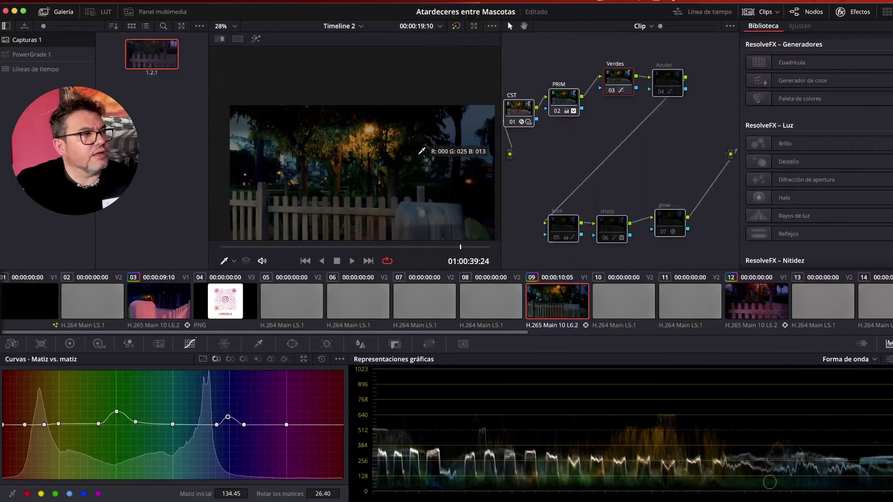
scroll(421, 150, up, 2)
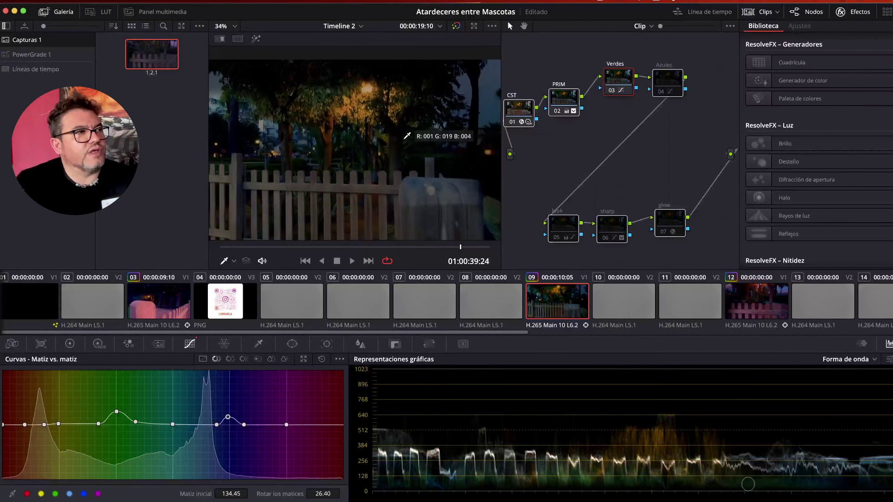
scroll(407, 136, down, 2)
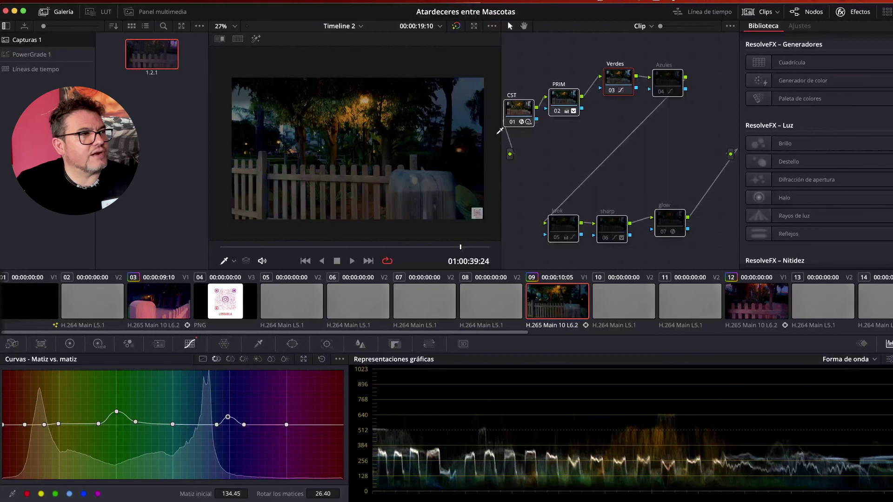
click(611, 91)
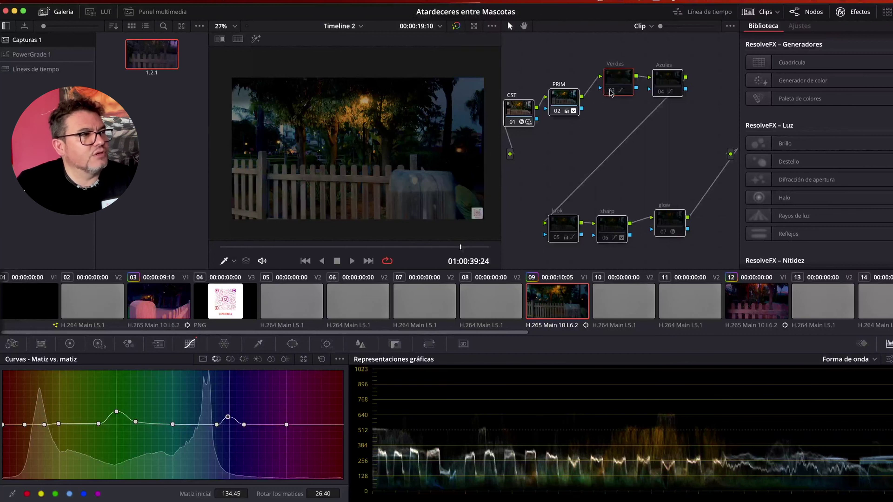
click(611, 91)
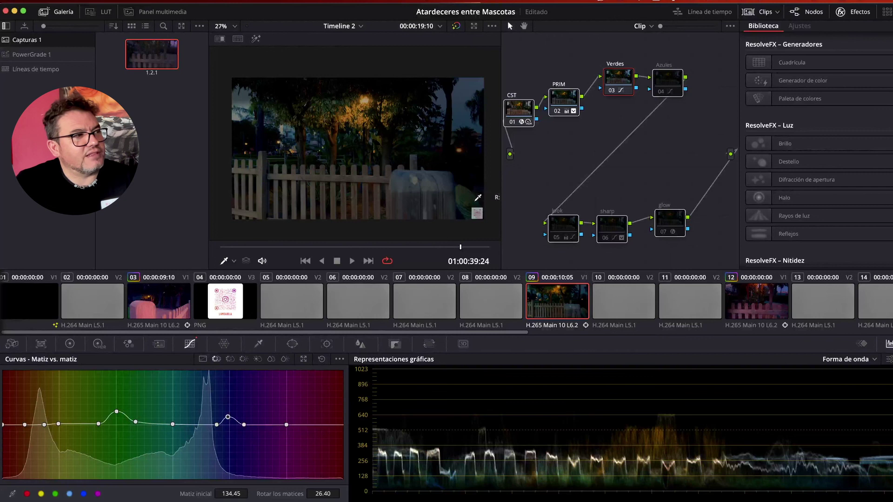
Step: Examine the blue tones in the sky, the fence and the container beside it up close
scroll(474, 195, up, 2)
scroll(474, 196, up, 1)
scroll(476, 208, right, 3)
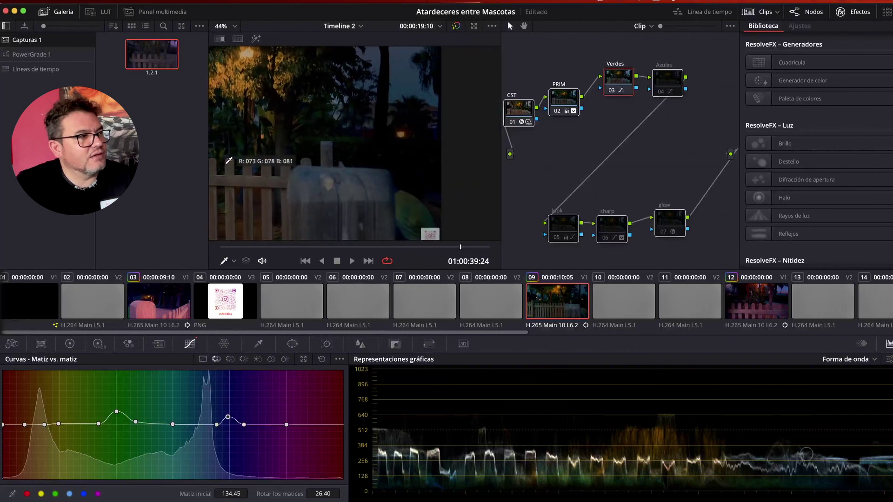
scroll(398, 205, up, 2)
scroll(414, 160, up, 3)
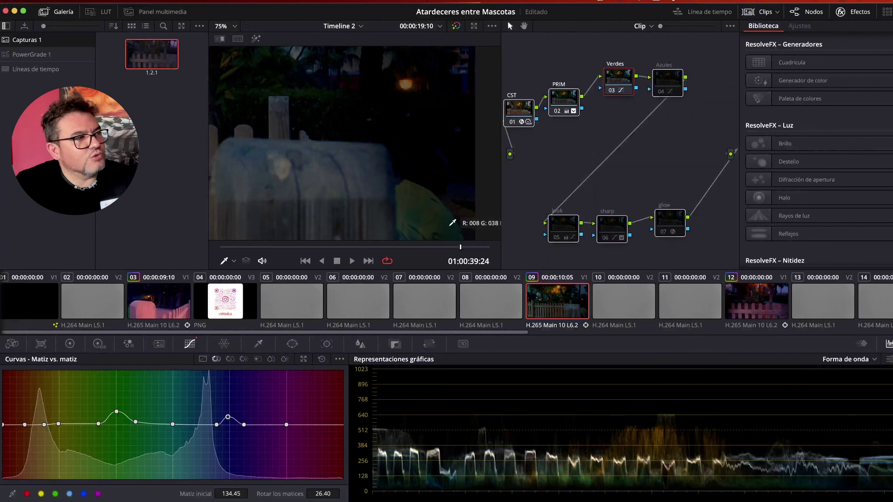
scroll(443, 203, down, 2)
scroll(444, 203, down, 1)
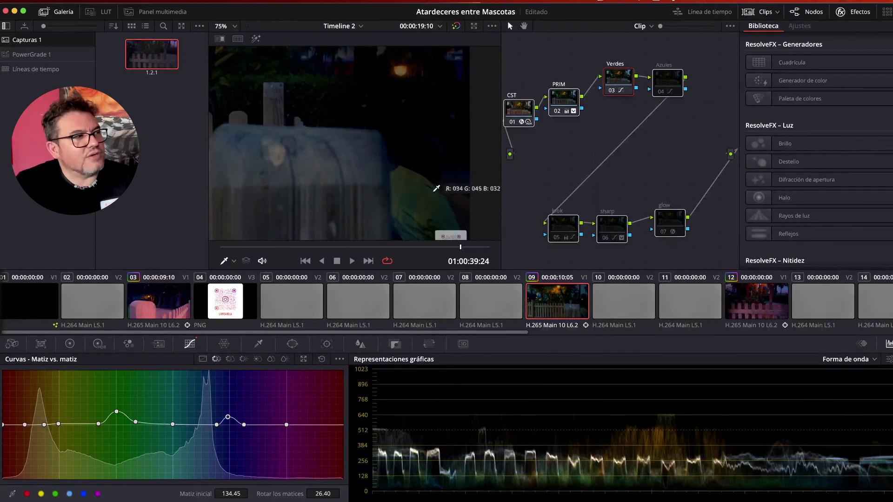
scroll(393, 186, down, 3)
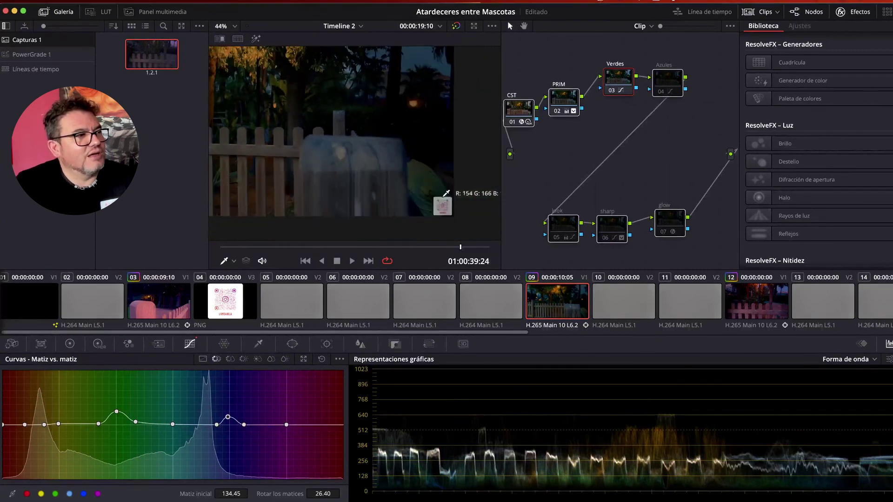
scroll(439, 189, left, 3)
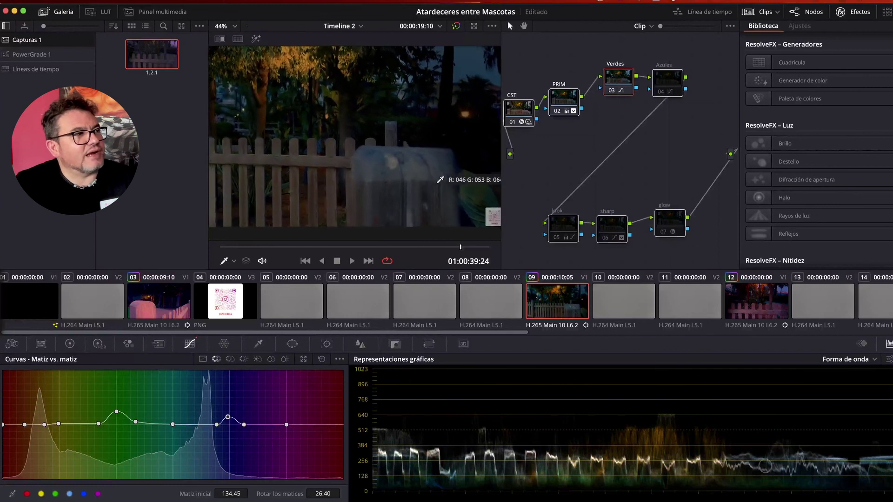
scroll(432, 186, down, 2)
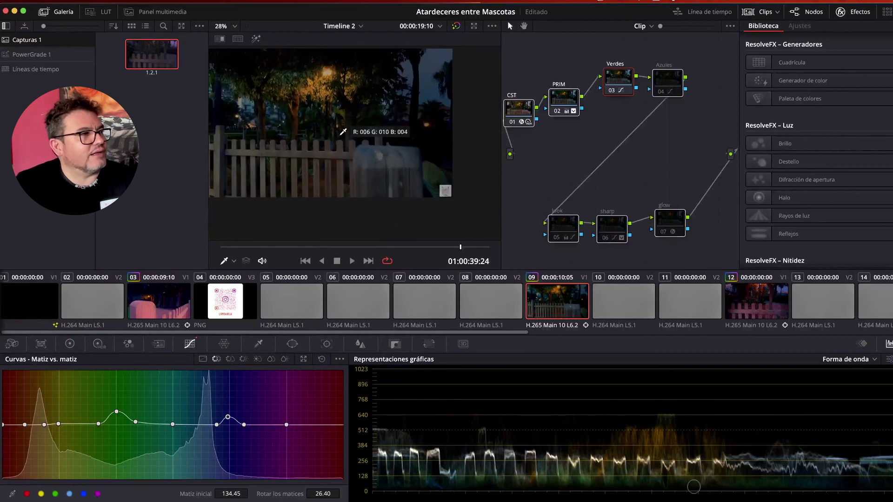
Step: Check the Verdes node's other hue curves, including hue versus luminance, and return to hue versus hue
click(229, 360)
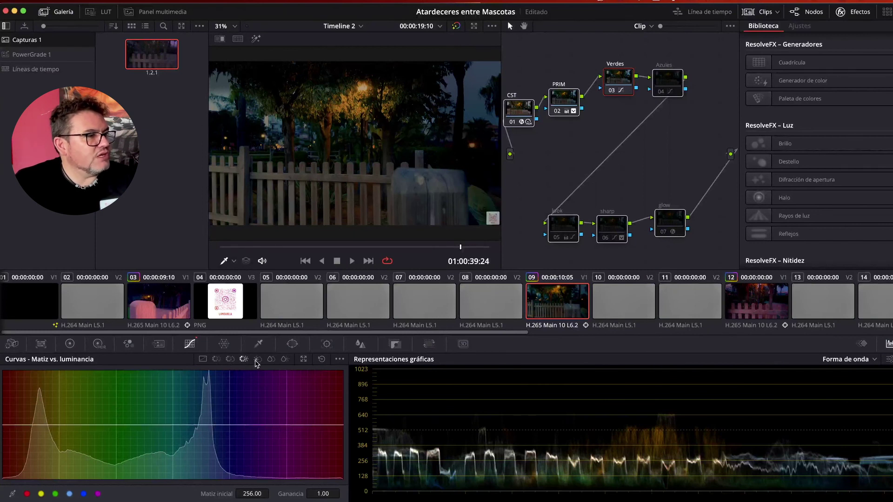
click(215, 361)
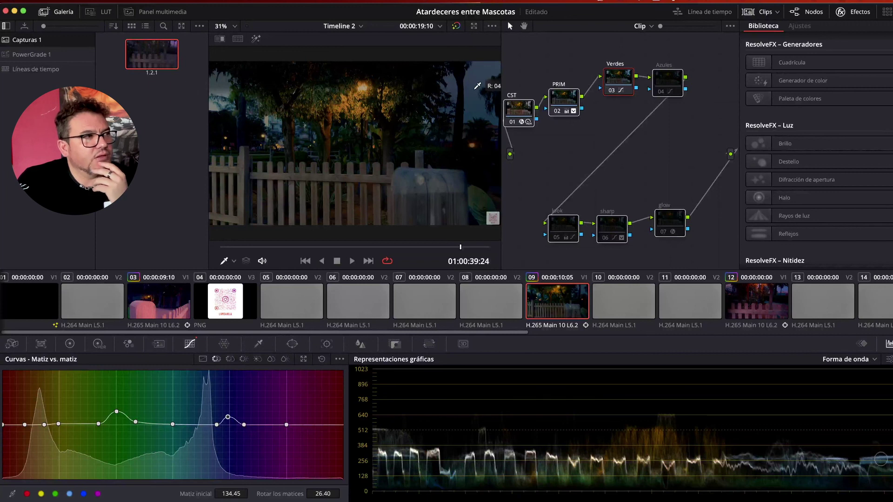
Step: Enable the Azules node and toggle it to compare its effect on the blues, leaving it enabled
click(660, 92)
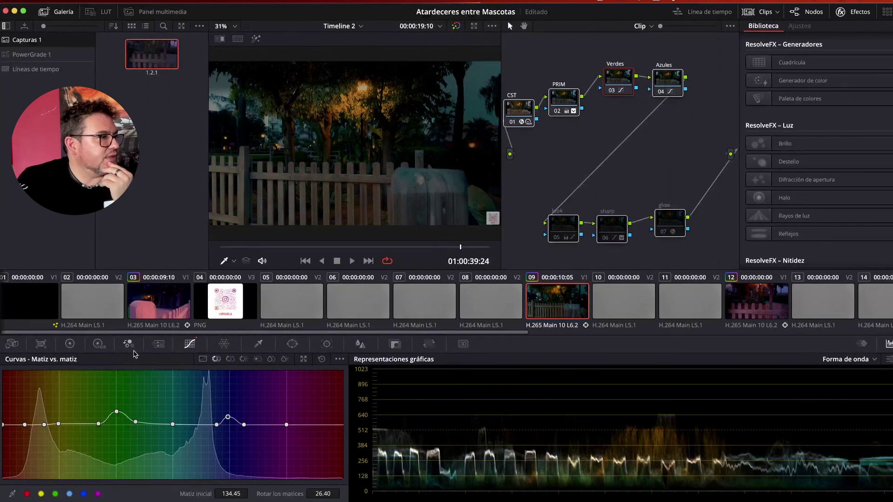
click(69, 345)
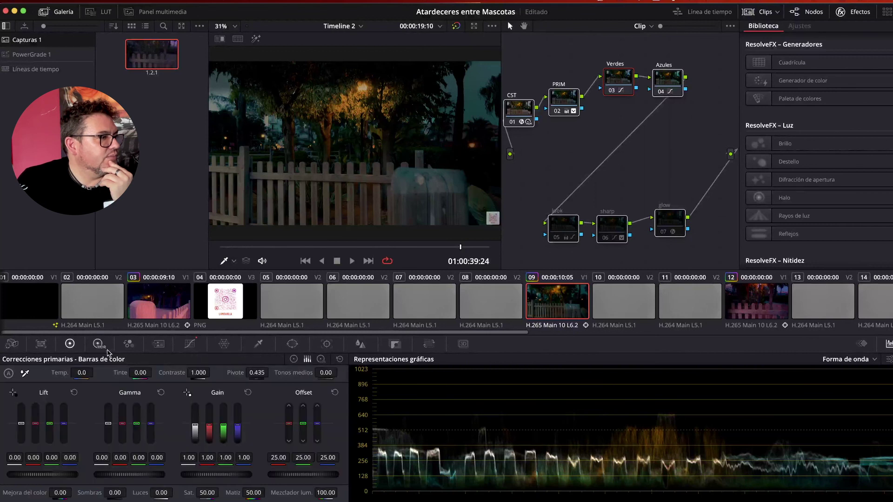
click(190, 344)
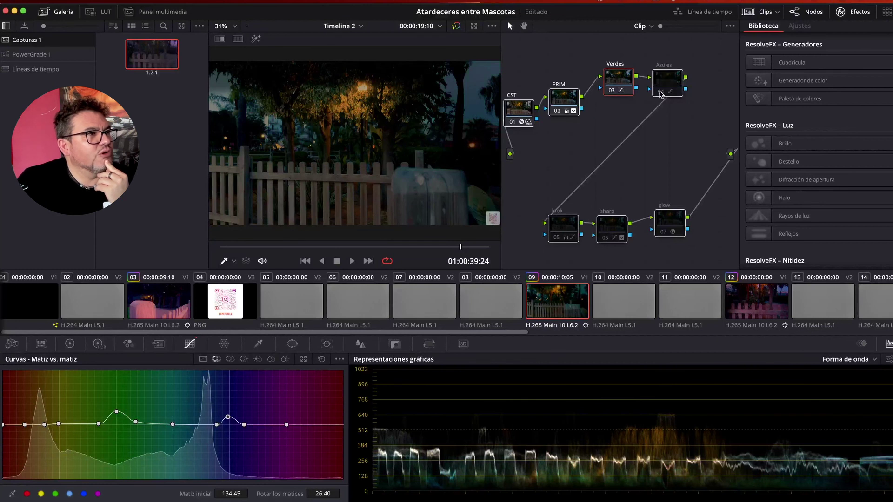
click(660, 92)
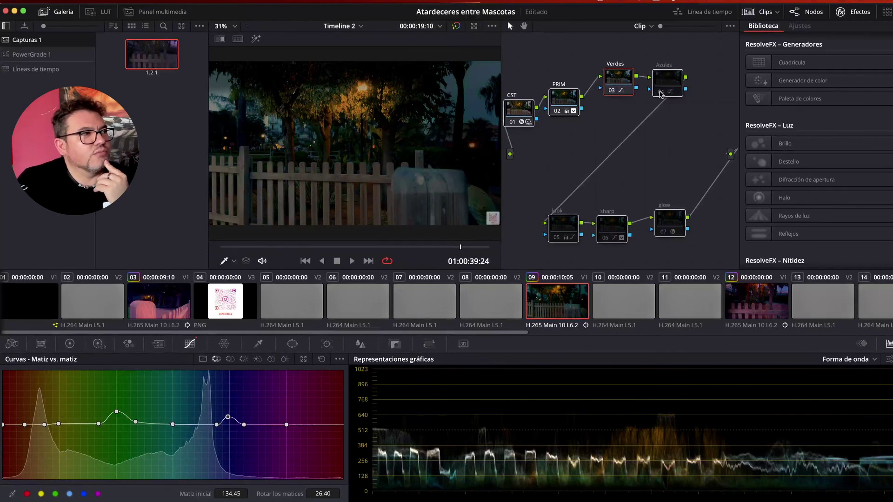
click(660, 92)
click(660, 92)
click(660, 92)
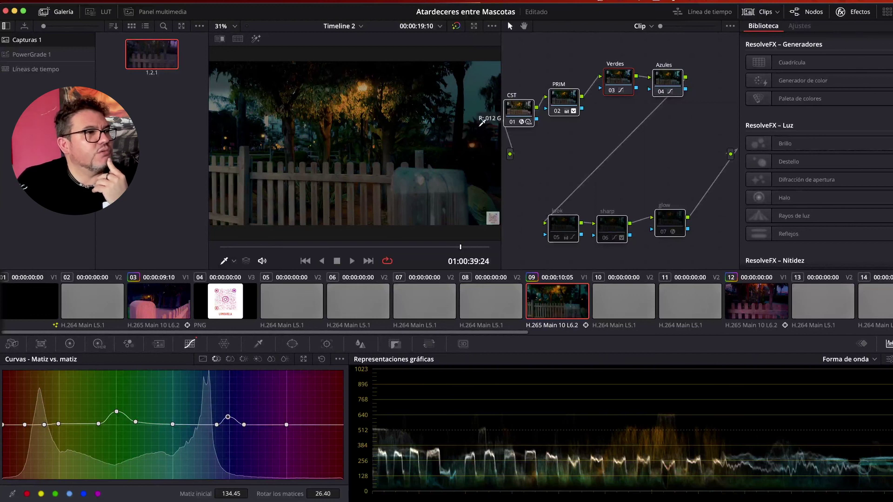
Step: Enable the look node and save the project
click(557, 239)
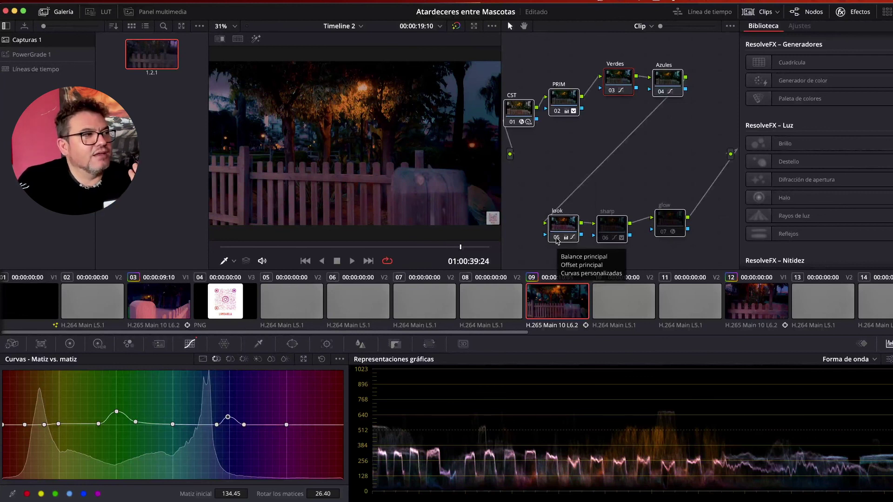
key(super+s)
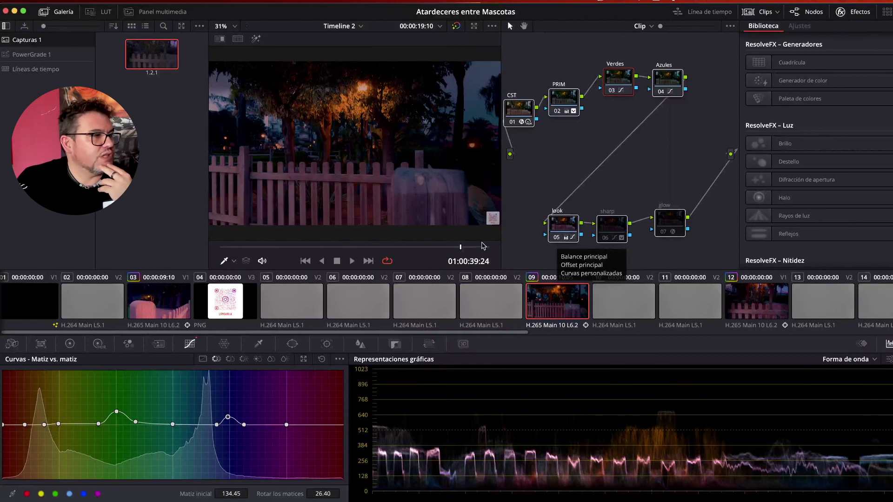
Step: View the hue versus saturation curve and show the primary corrections as color wheels
click(230, 359)
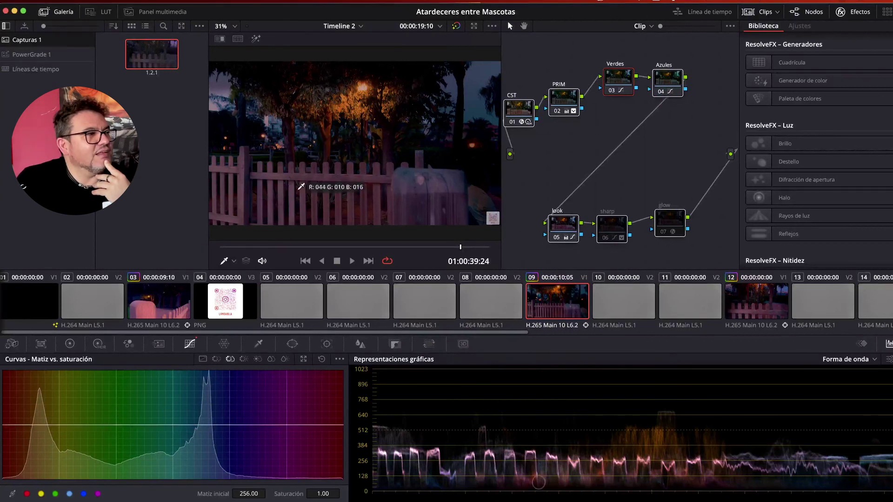
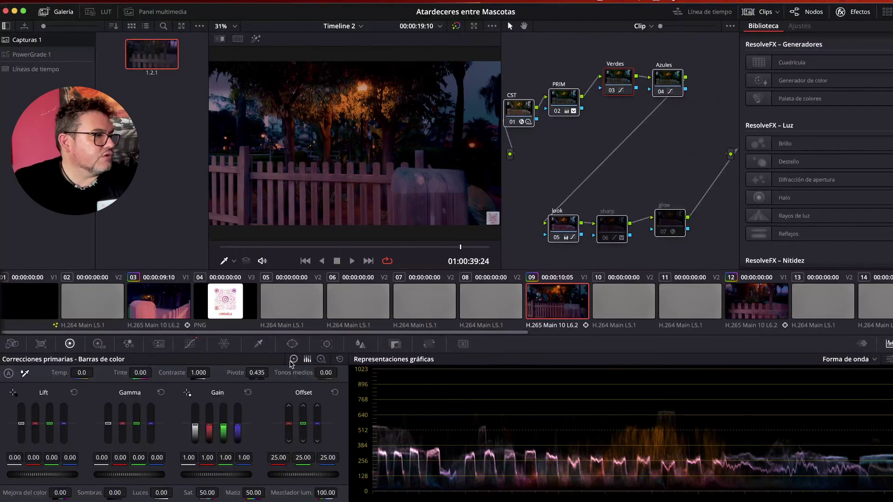
click(293, 360)
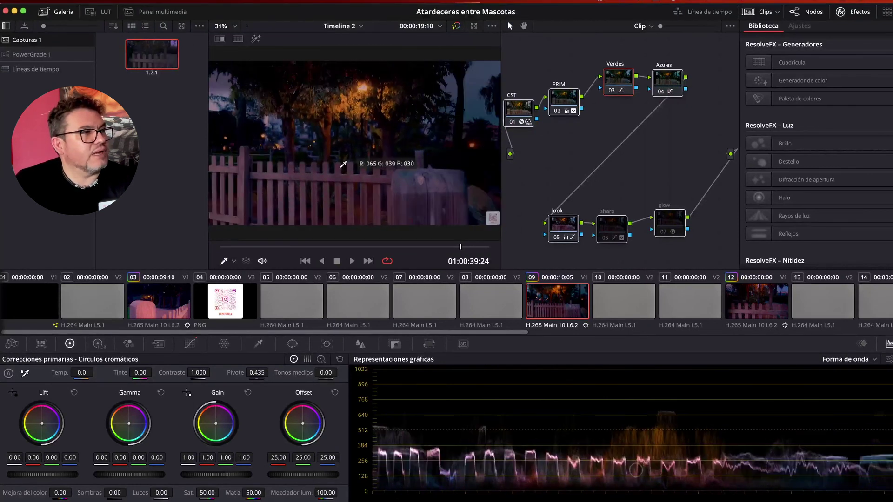
Step: Enable the sharp node and display its circular power window with the masked area highlighted
click(614, 240)
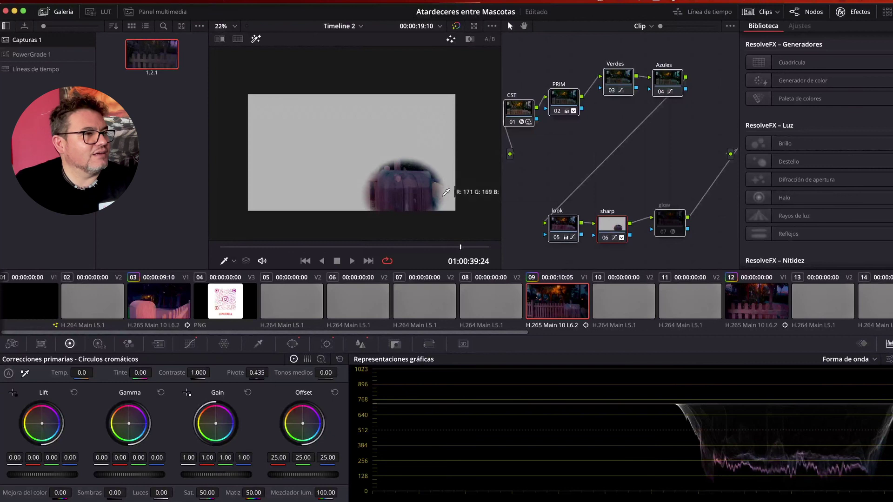
click(292, 343)
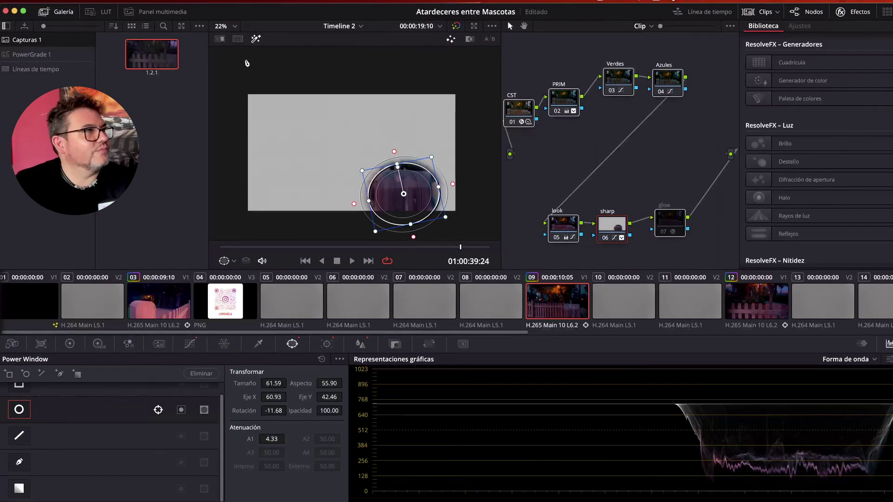
Step: Hide the on-screen window outline and play clip 09 briefly to check how the mask follows the container
click(232, 262)
click(234, 275)
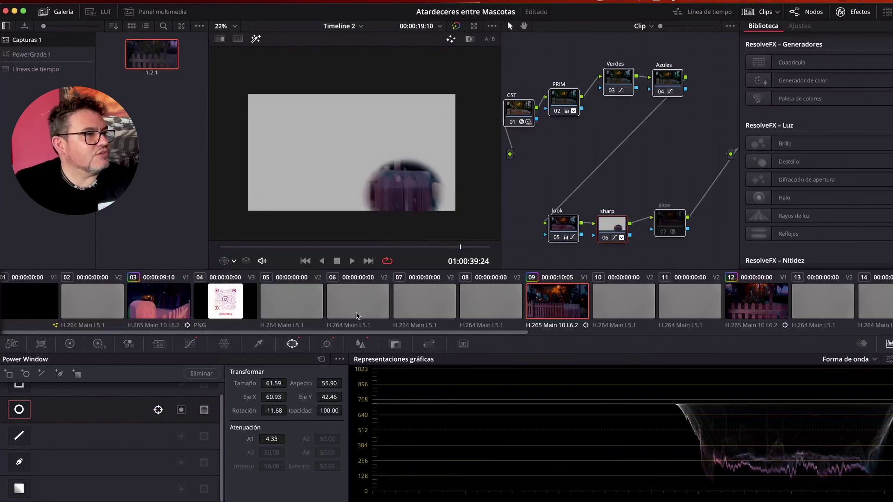
click(352, 262)
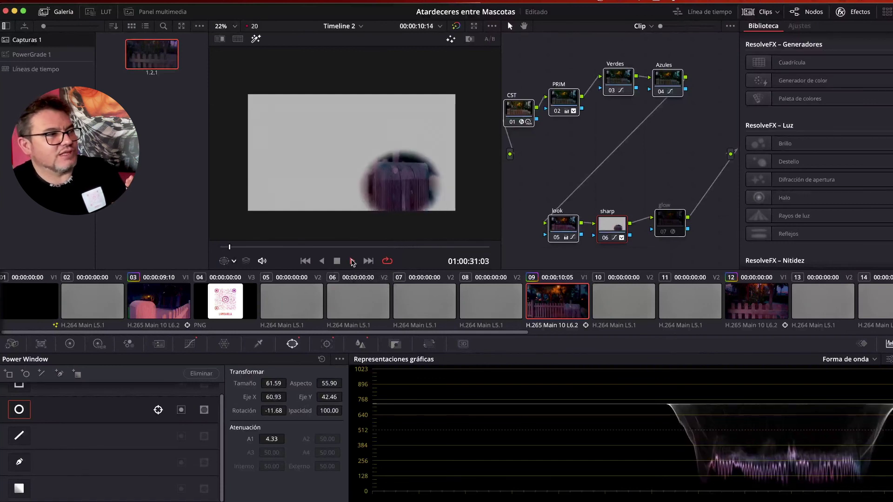
click(337, 261)
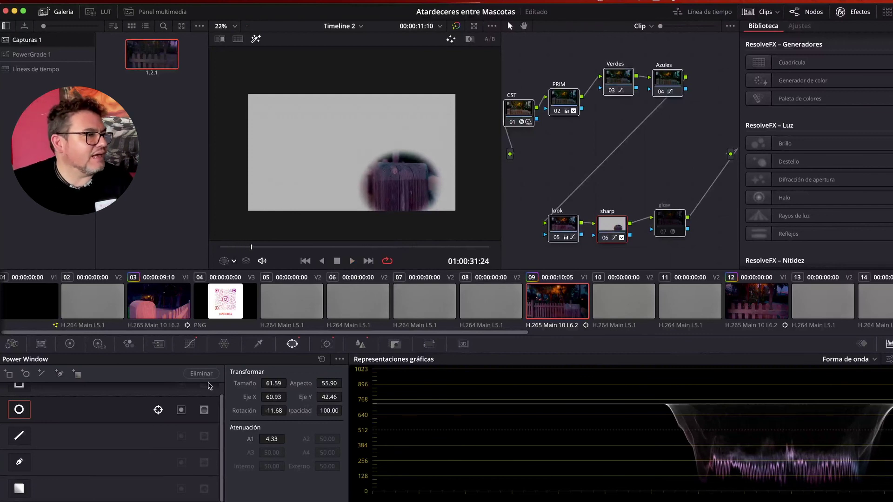
Step: Show the sharp node's blur settings, and compare the unhighlighted image with the node off and on
click(361, 344)
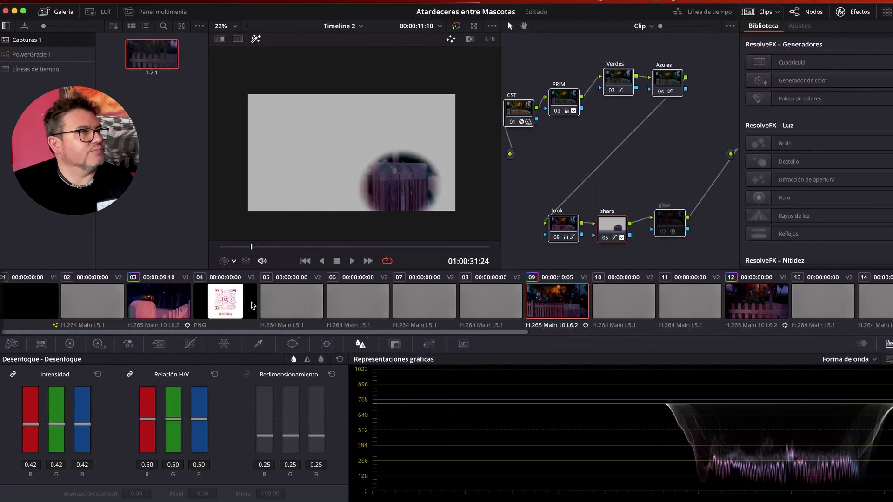
click(255, 38)
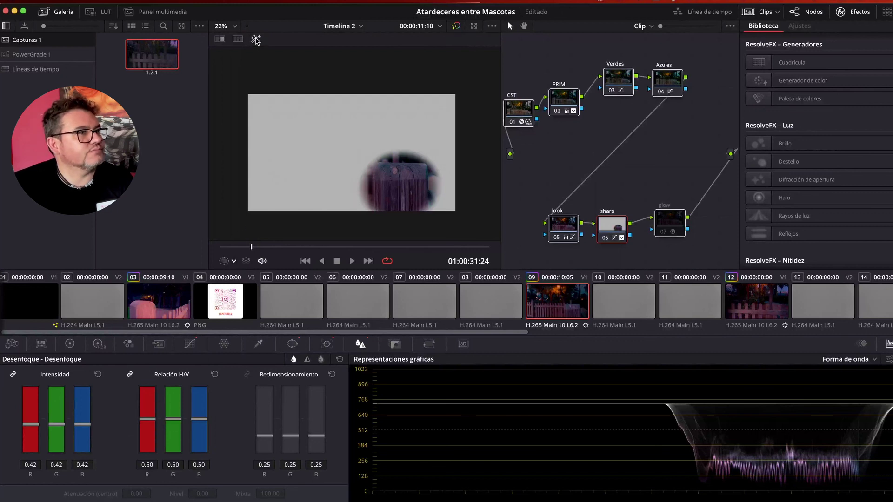
click(605, 238)
click(605, 238)
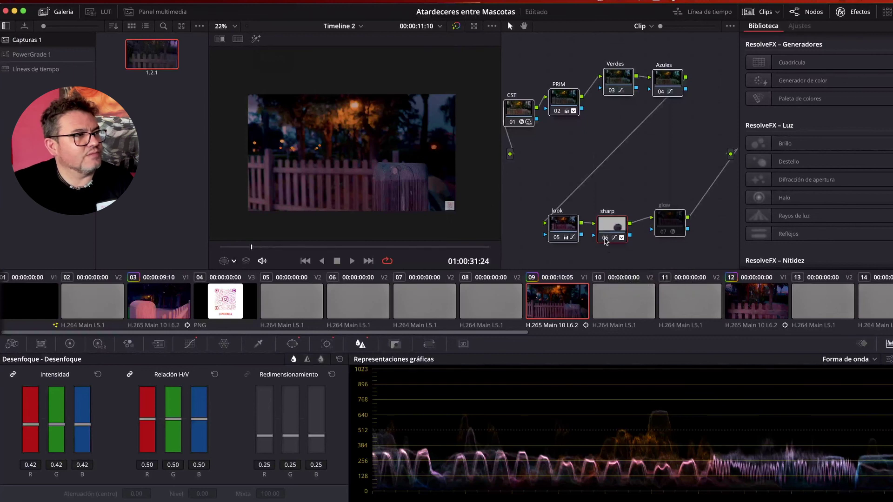
Step: Compare the container's texture up close with the sharp node off and on, leaving the node on
scroll(418, 195, up, 3)
drag(399, 161, 361, 114)
scroll(471, 199, up, 2)
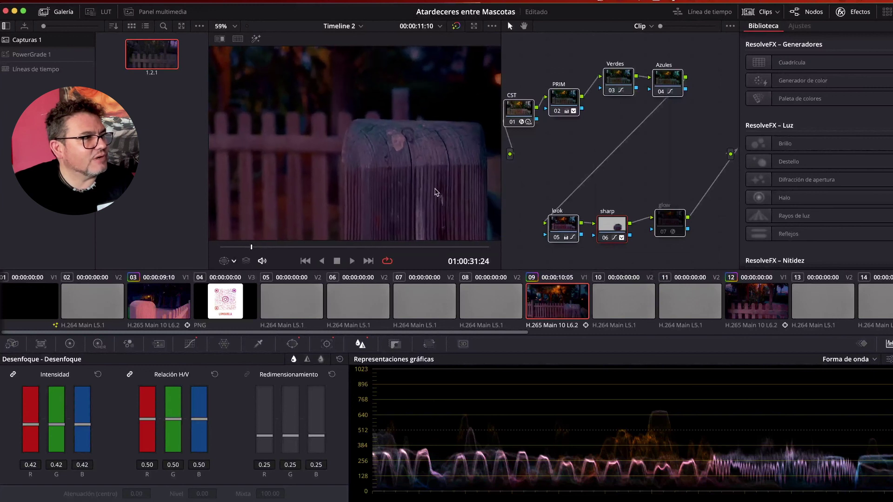
click(605, 239)
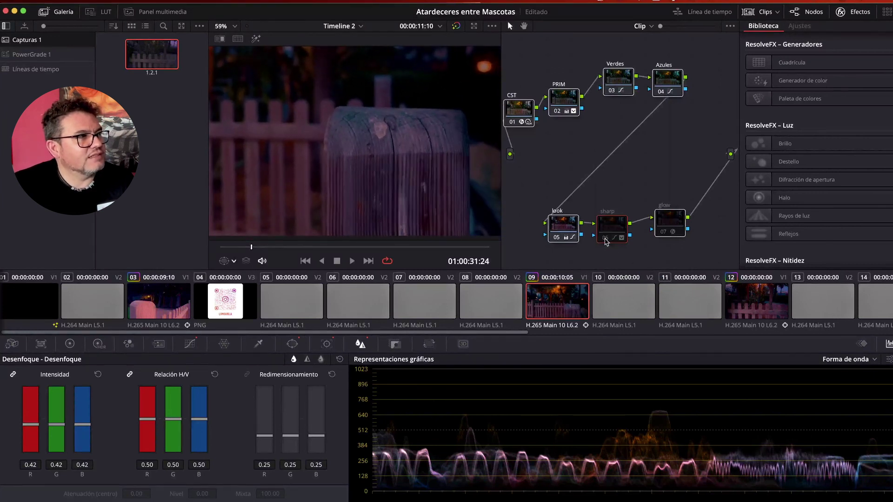
click(605, 238)
click(605, 238)
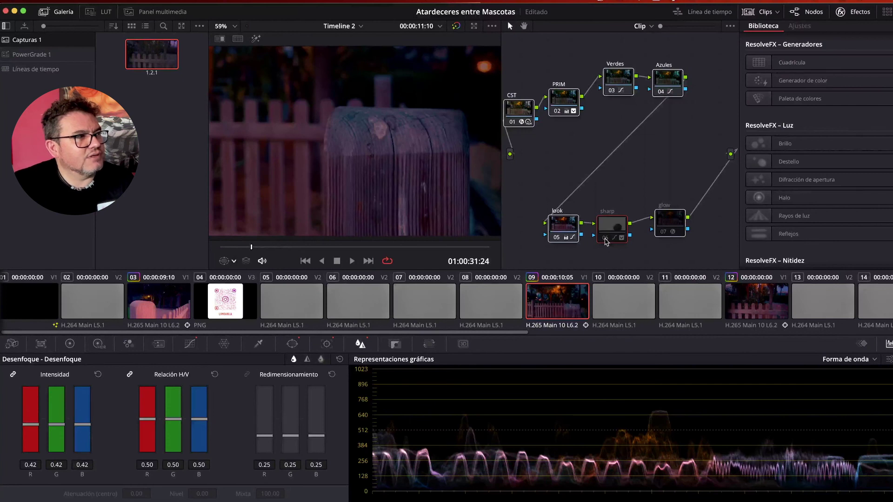
click(606, 239)
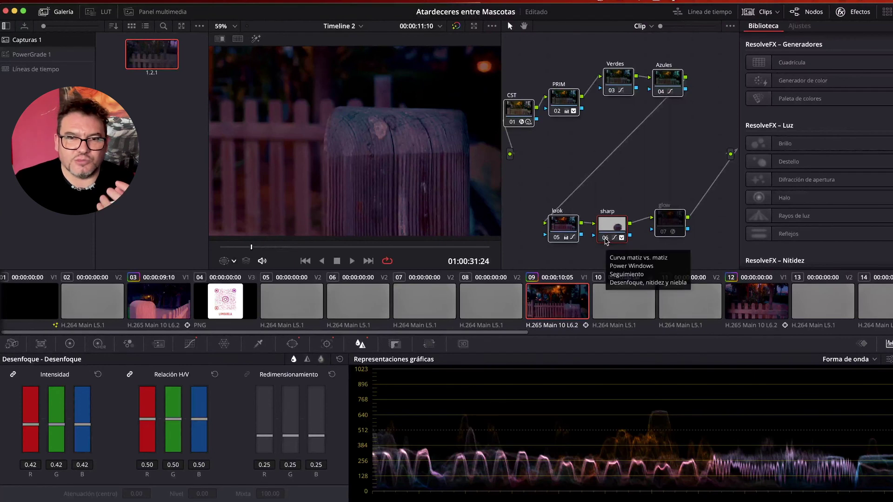
click(605, 238)
click(605, 238)
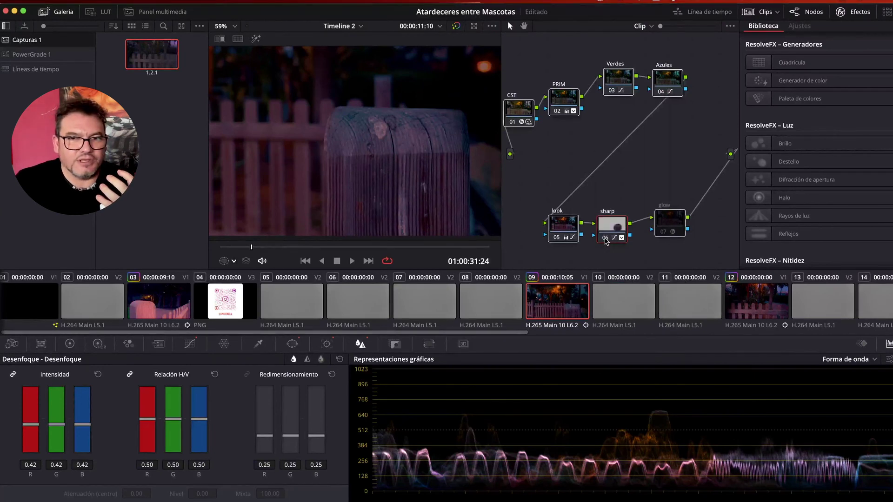
click(605, 239)
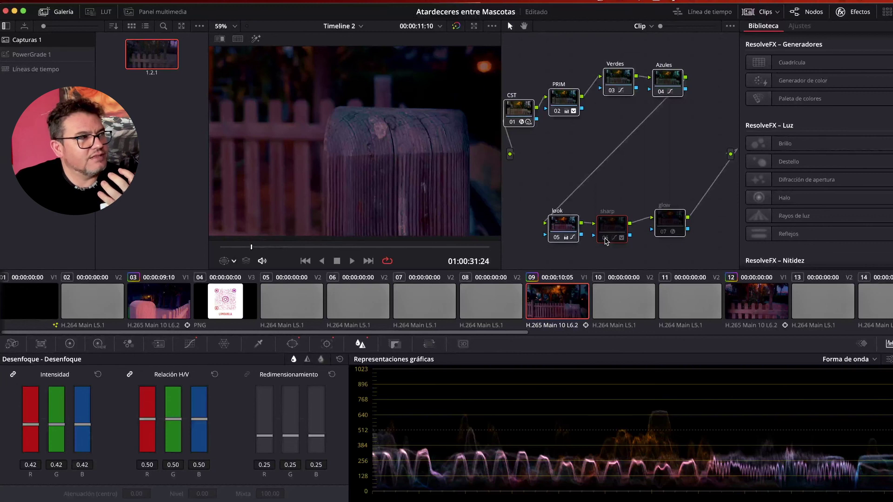
click(605, 238)
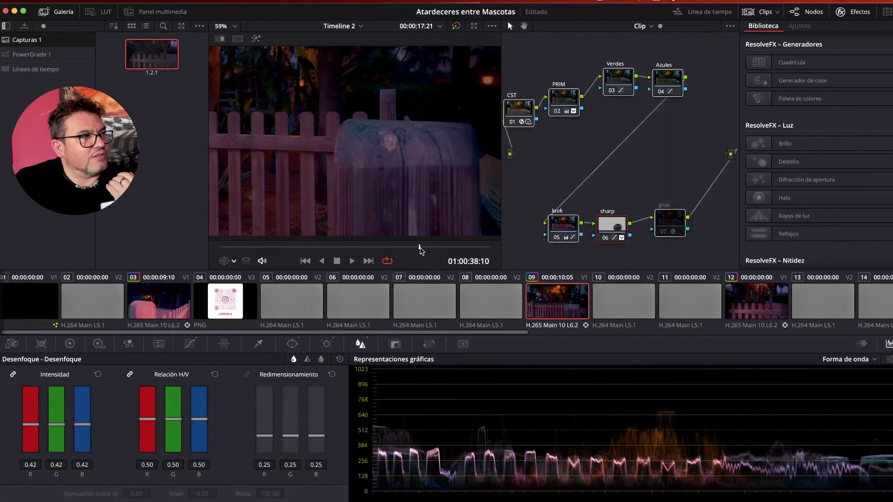
Step: Save the project and enable the glow node with its Brillo effect while viewing the street lamp at the end of clip 09
drag(421, 251, 505, 247)
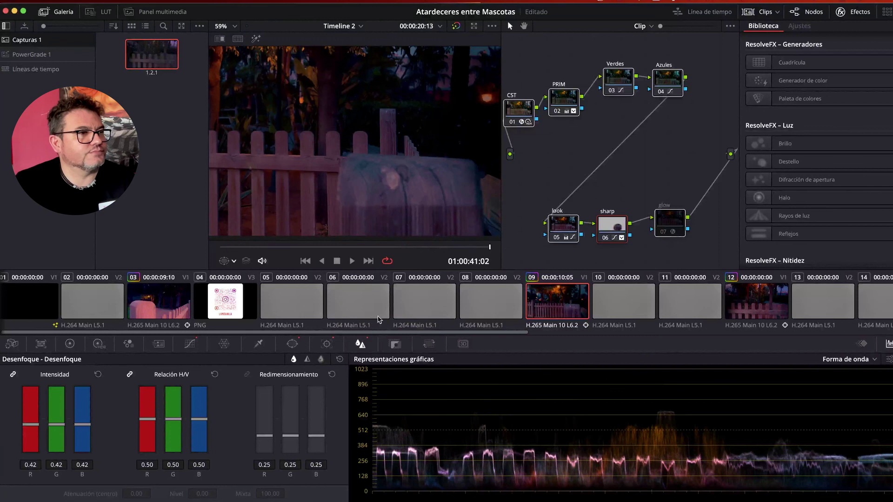
click(670, 222)
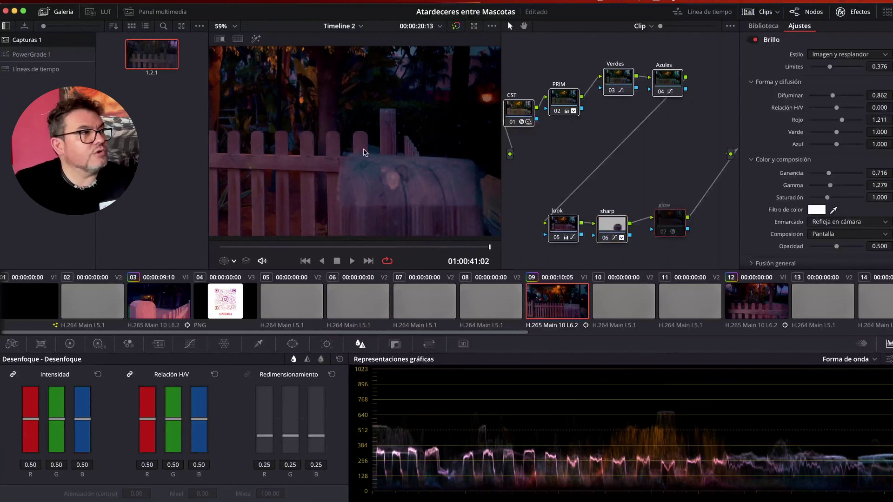
scroll(365, 152, down, 2)
scroll(312, 65, up, 2)
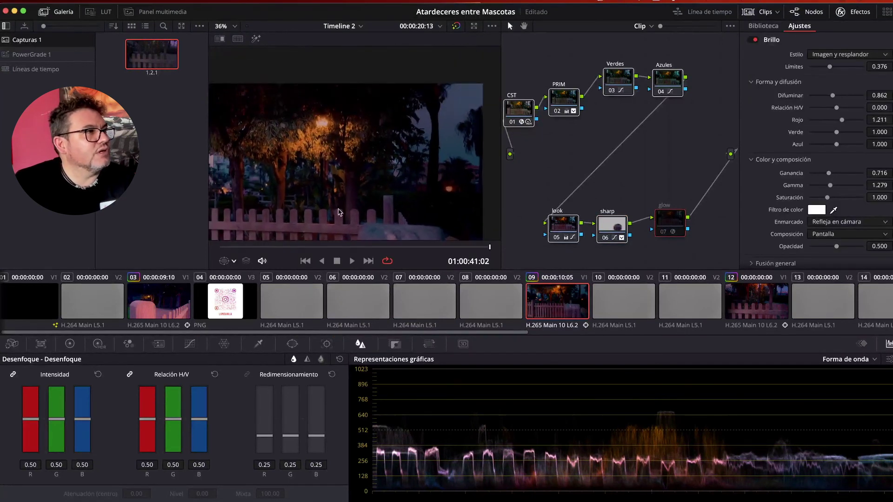
key(super+s)
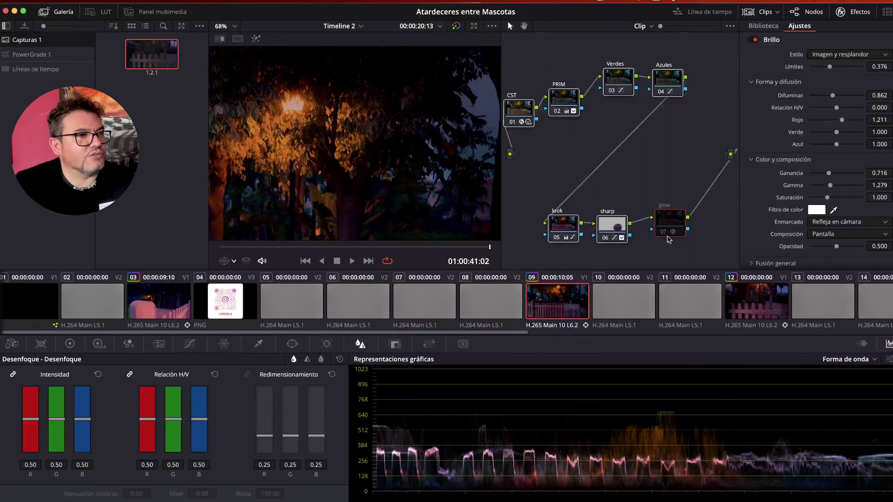
click(662, 233)
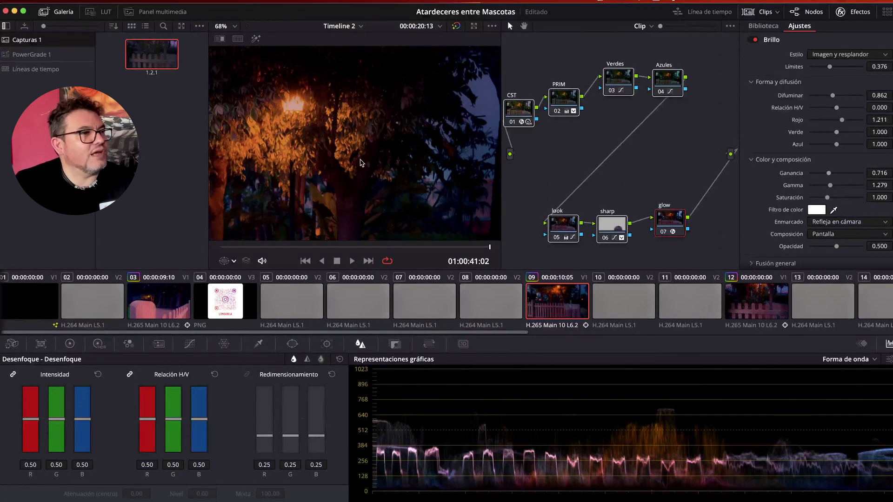
Step: Examine clip 09's full frame and compare the image with the complete grade bypassed and applied
scroll(361, 163, down, 5)
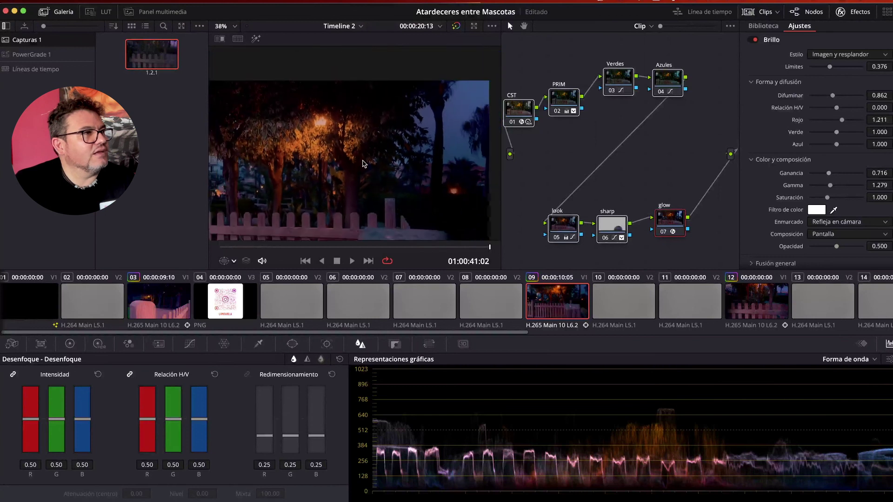
scroll(361, 163, up, 2)
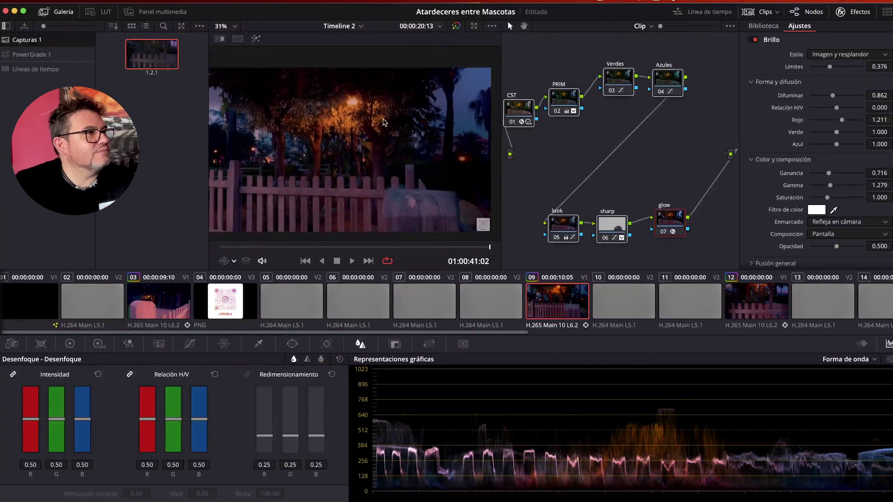
scroll(404, 107, down, 3)
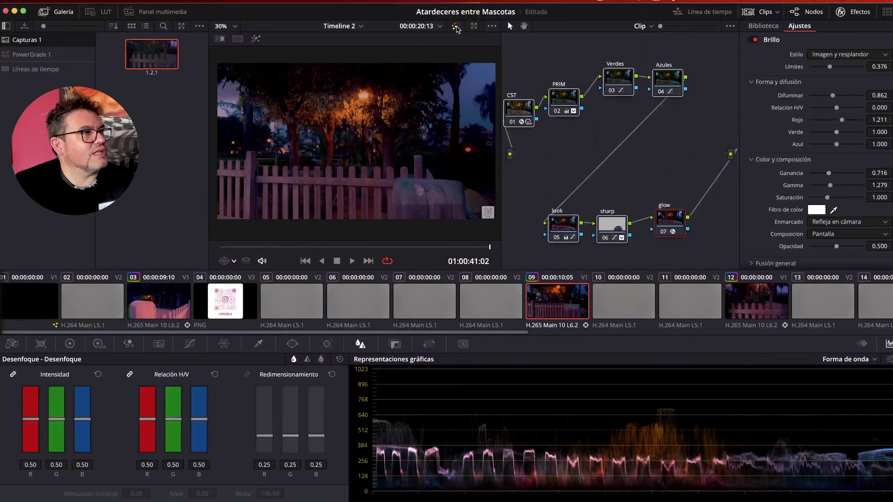
click(456, 26)
click(456, 27)
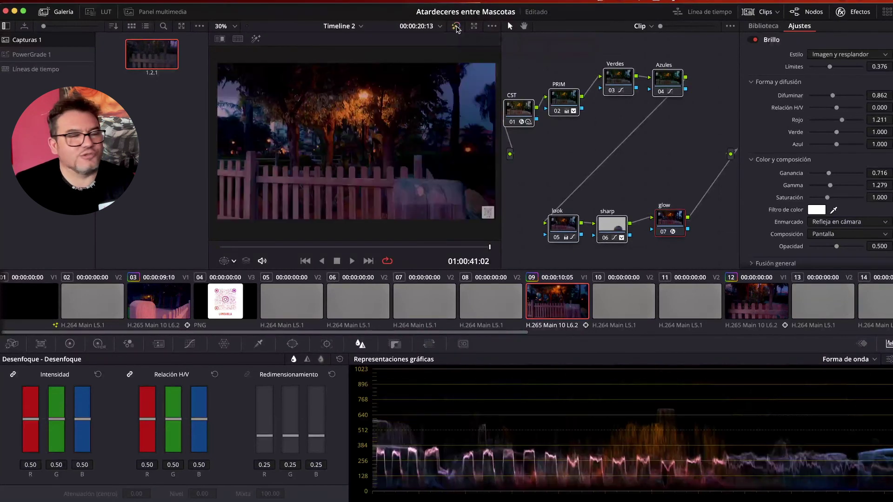
click(456, 28)
click(457, 27)
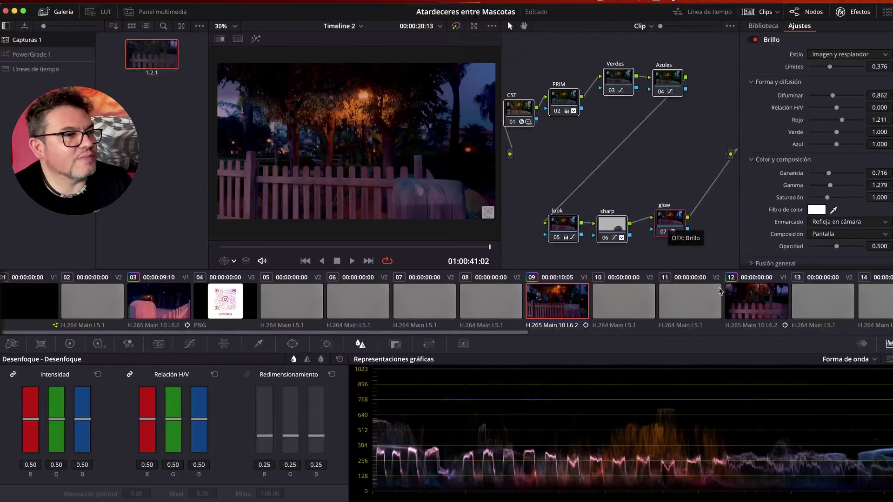
Step: Open clip 12, bypass its grade, and scrub through the original footage, ending near the start at the wooden fence
click(740, 293)
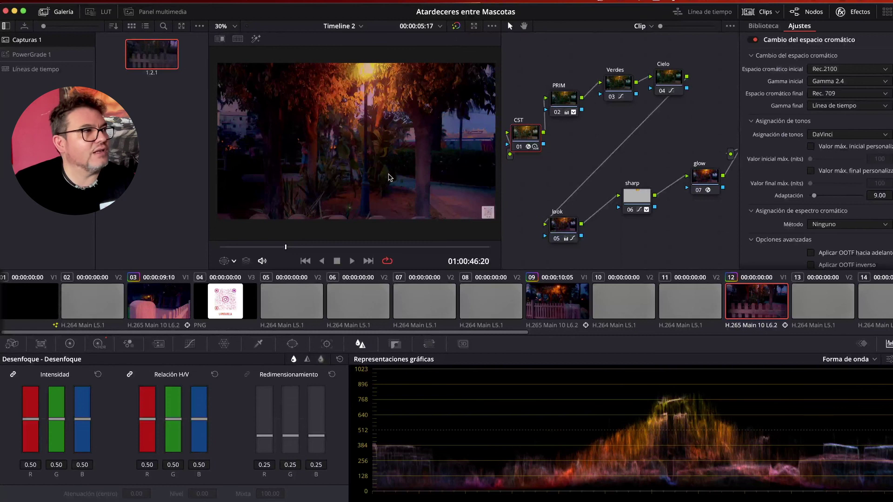
click(455, 26)
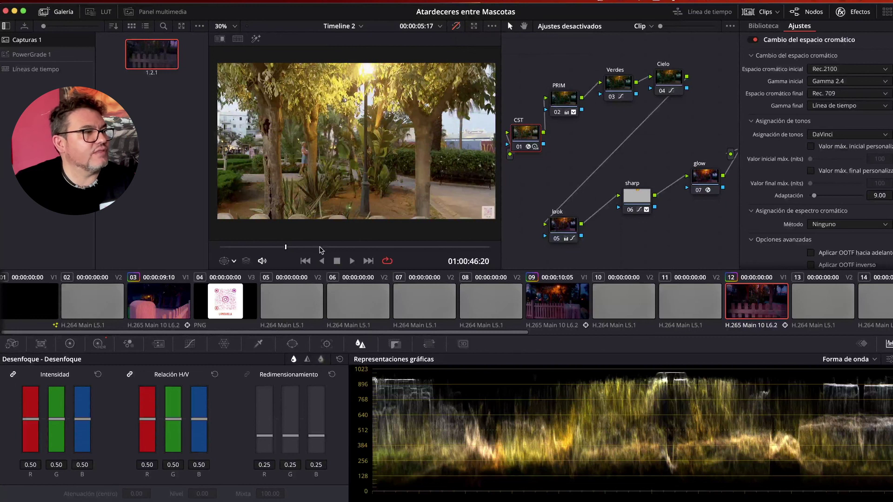
click(352, 247)
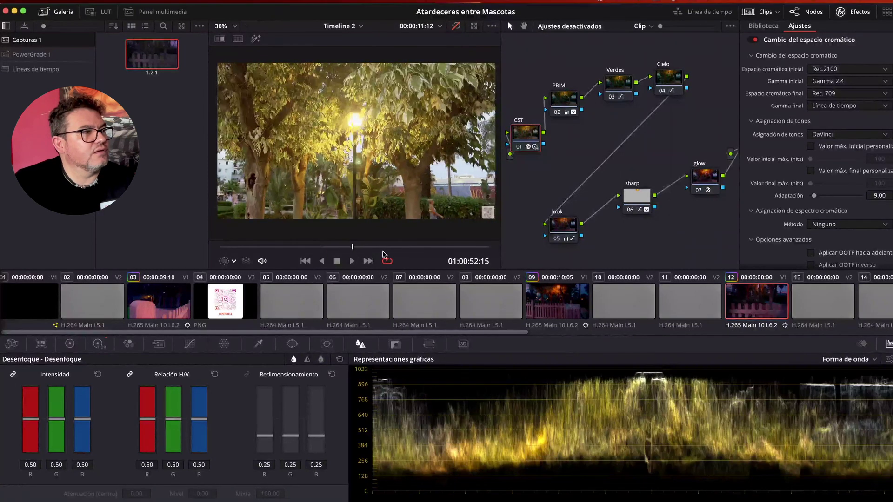
click(423, 247)
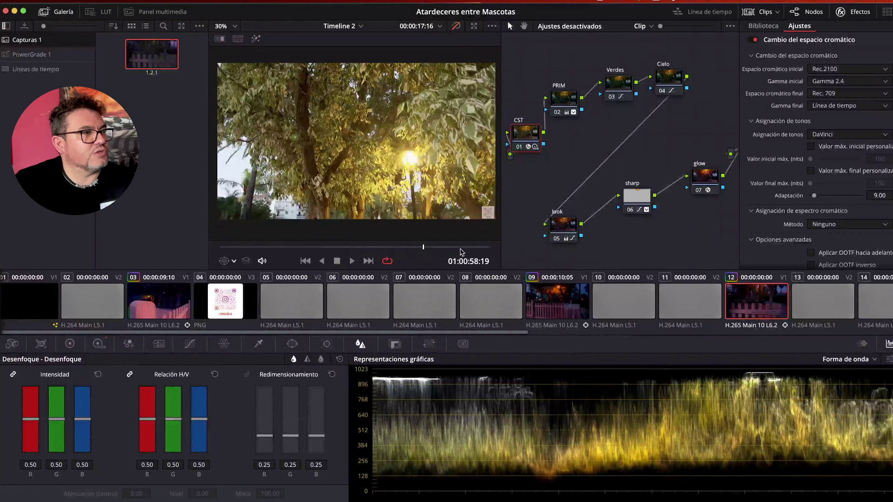
click(460, 247)
click(479, 248)
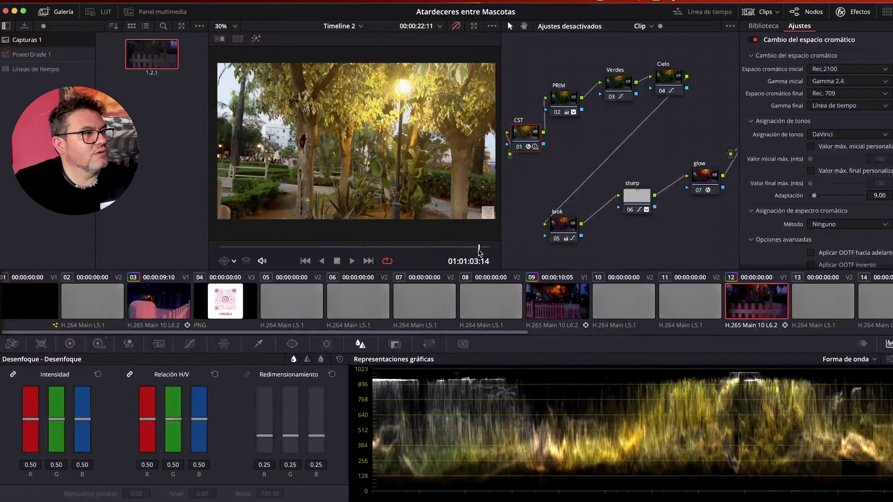
click(251, 248)
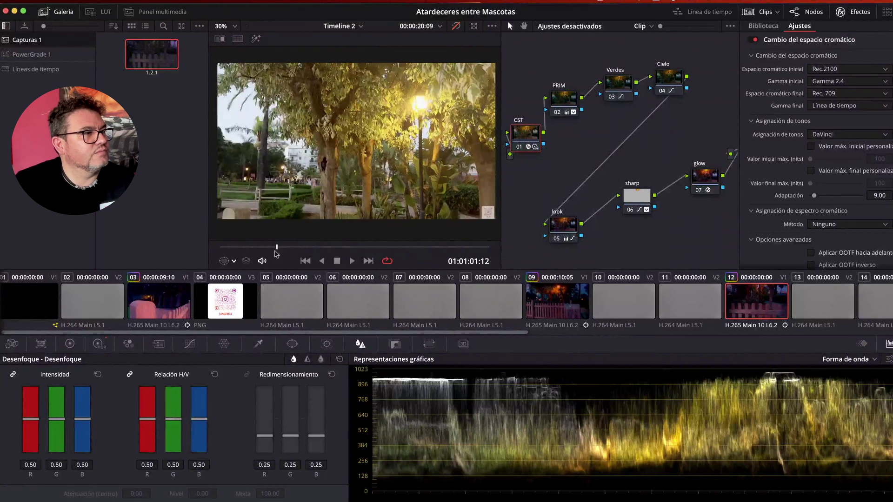
mouse_move(251, 254)
mouse_down()
mouse_move(217, 251)
mouse_move(475, 260)
mouse_move(250, 259)
mouse_up()
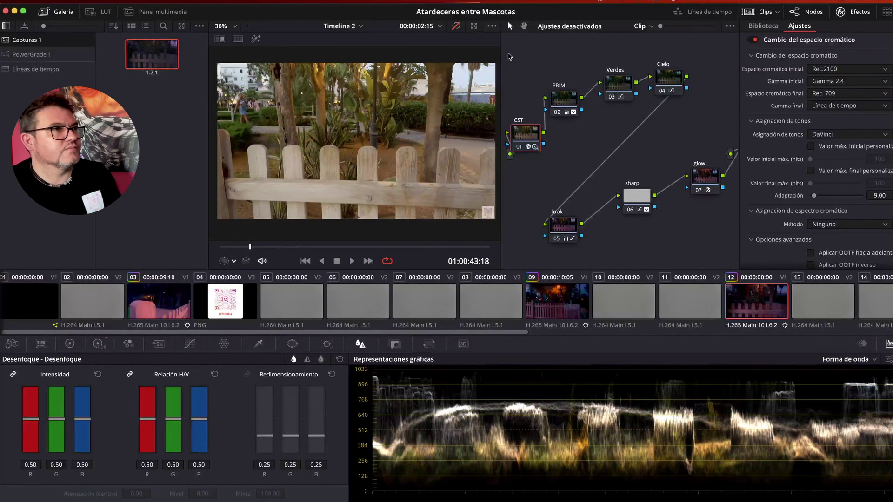
Step: Turn off the grade bypass on clip 12 and disable its nodes from CST through glow together
drag(533, 56, 719, 248)
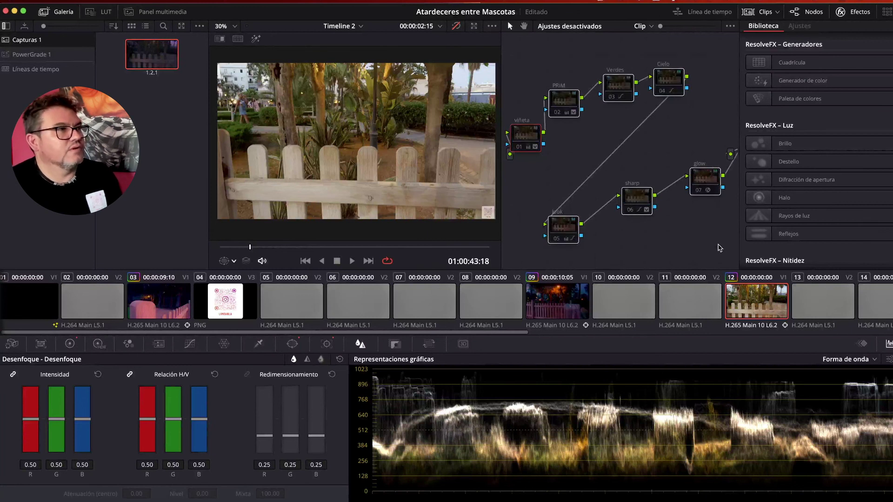
click(456, 27)
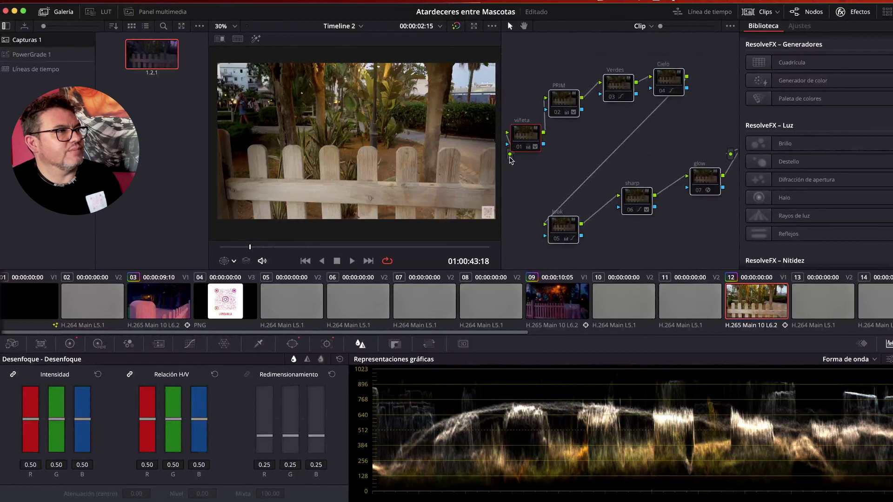
click(518, 147)
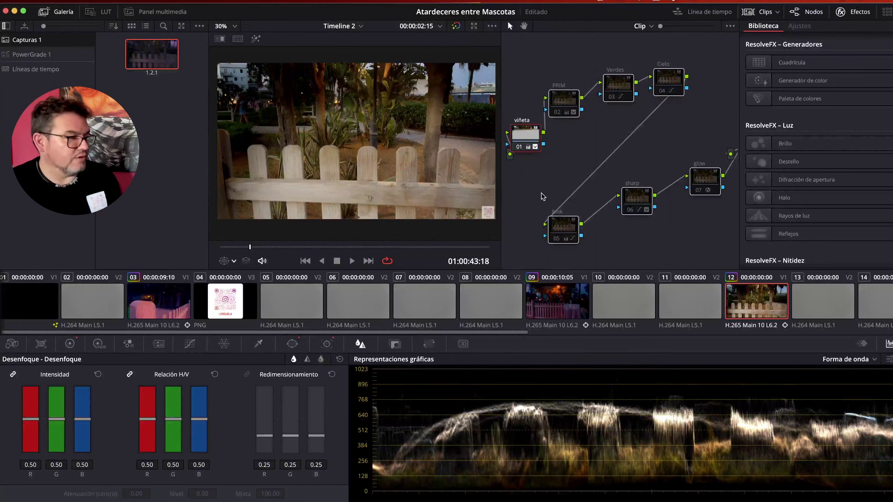
key(super+d)
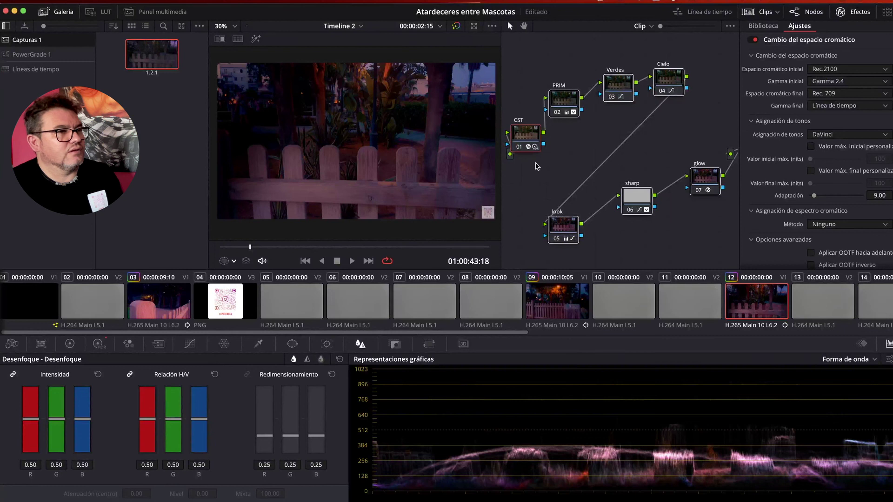
drag(509, 50, 714, 249)
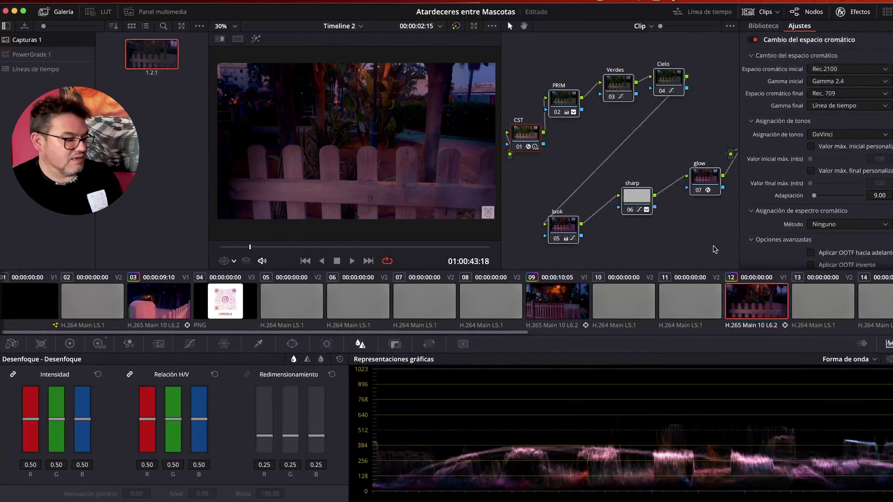
key(super+d)
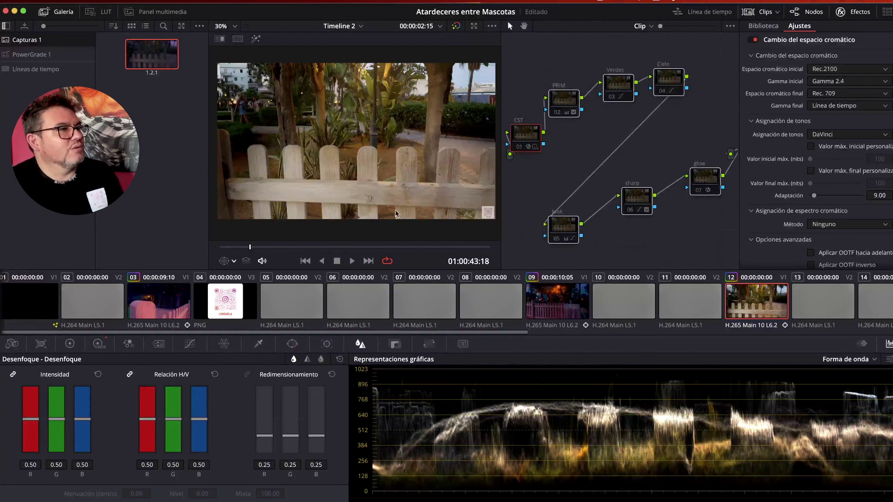
Step: Play clip 12 briefly from the fence to the street lamp to check the image with the seven nodes disabled
click(351, 261)
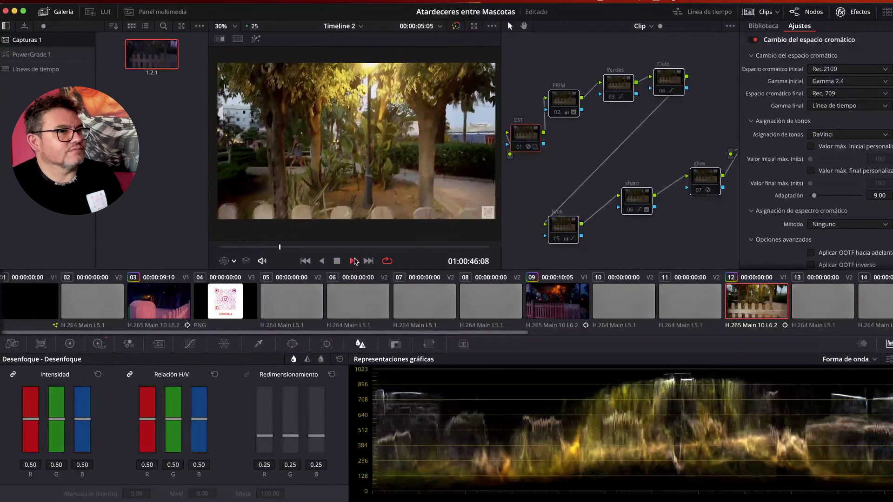
key(space)
scroll(649, 247, down, 1)
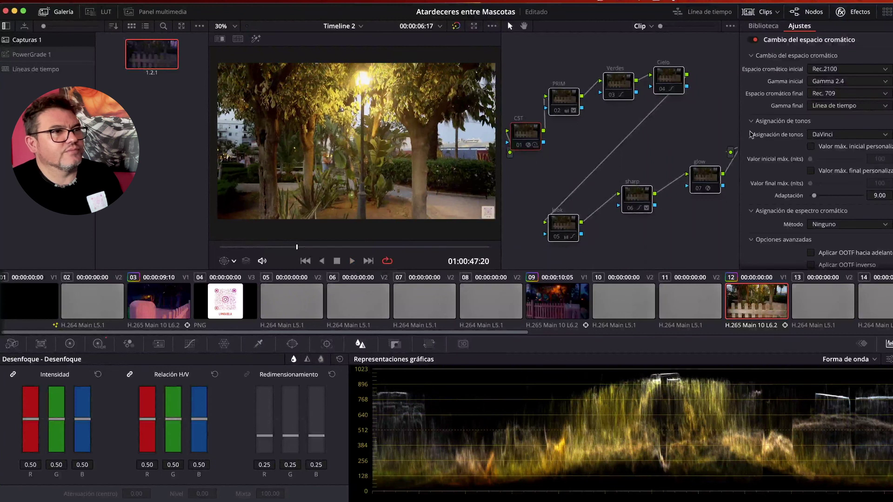
Step: Bring the viñeta node into view in a wider node graph and disable it, then fit the image to the viewer
drag(502, 120, 445, 120)
drag(735, 129, 686, 126)
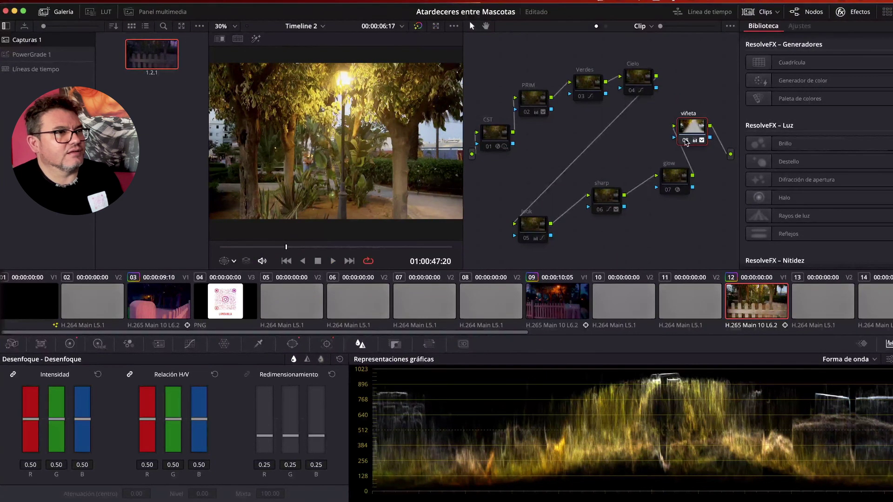
click(685, 141)
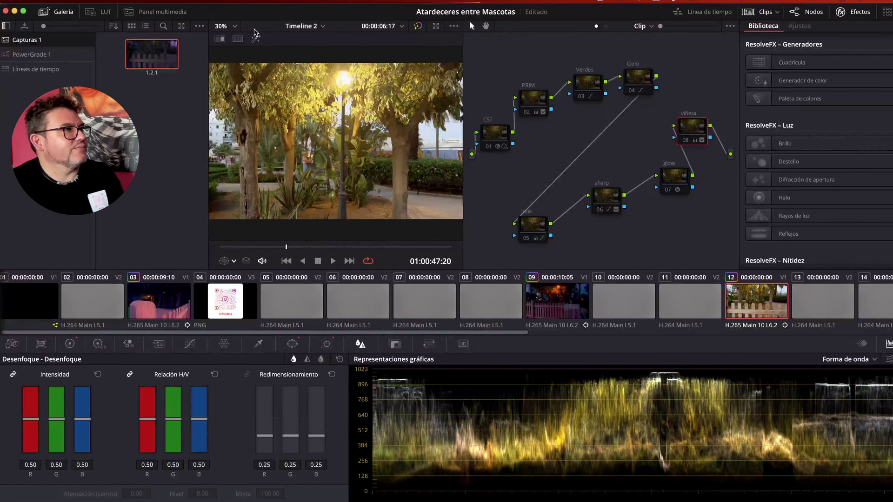
click(235, 27)
click(238, 42)
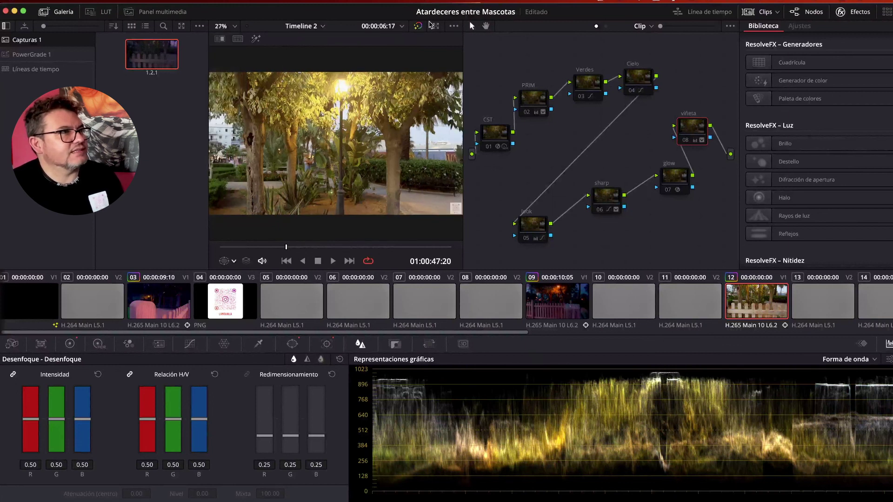
Step: Toggle clip 12's grade bypass to compare, and re-enable the CST, PRIM and Verdes nodes
click(418, 26)
click(418, 27)
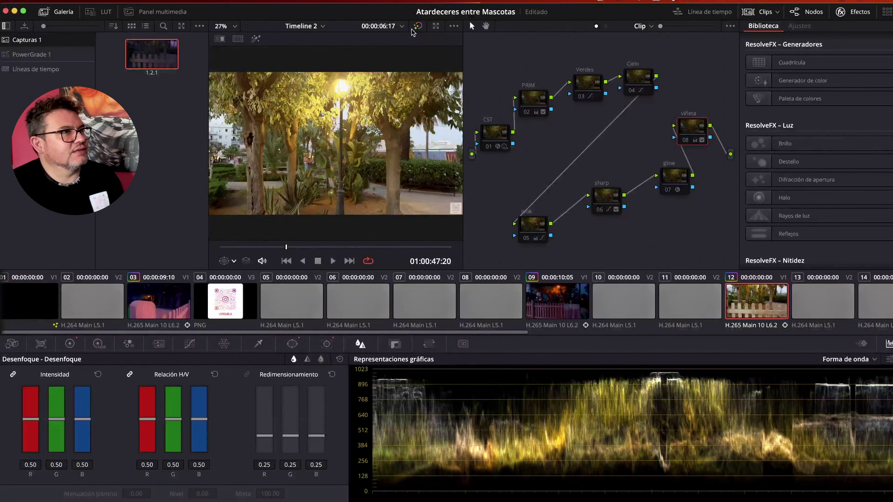
click(487, 147)
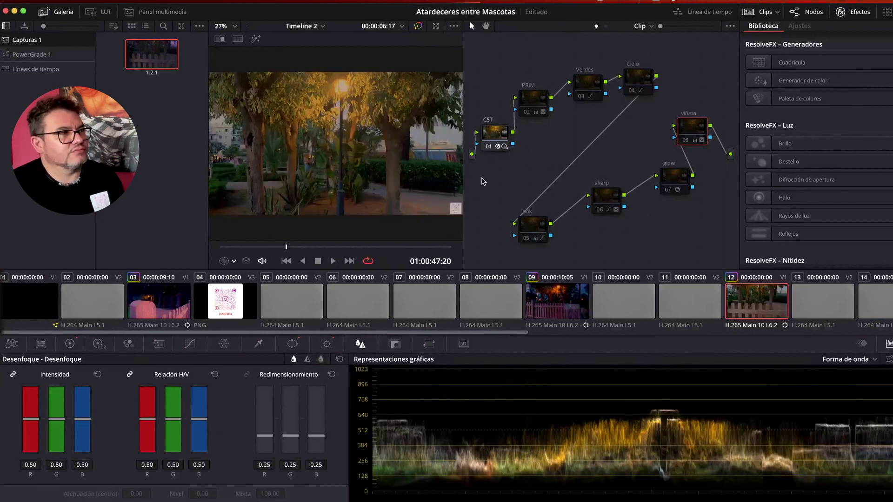
click(527, 114)
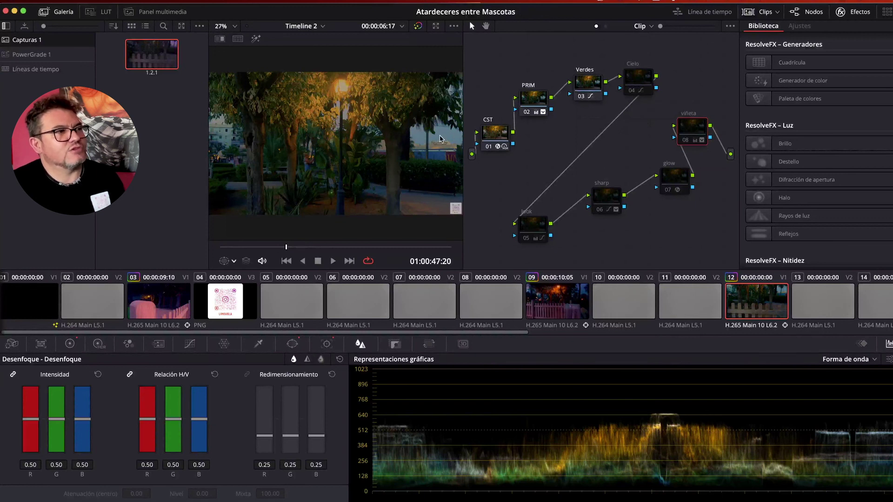
Step: Toggle the Cielo node to compare its effect on the sky, leaving it enabled
key(ctrl+d)
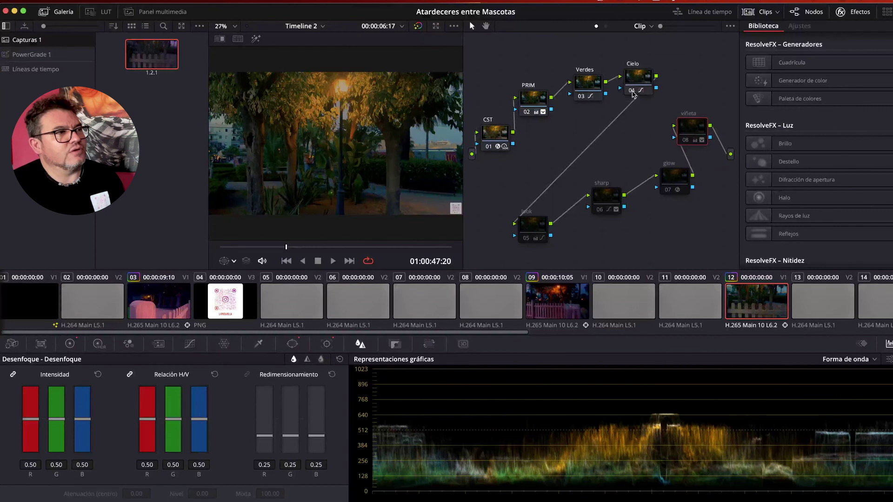
key(ctrl+d)
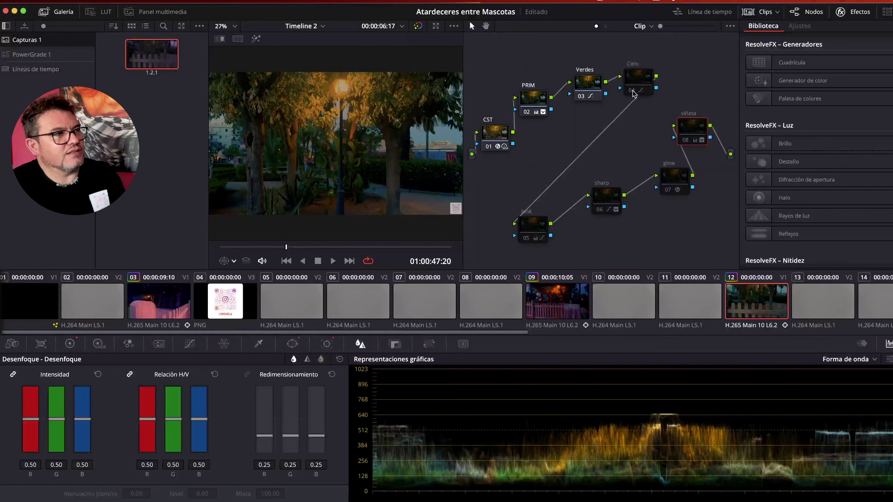
click(632, 91)
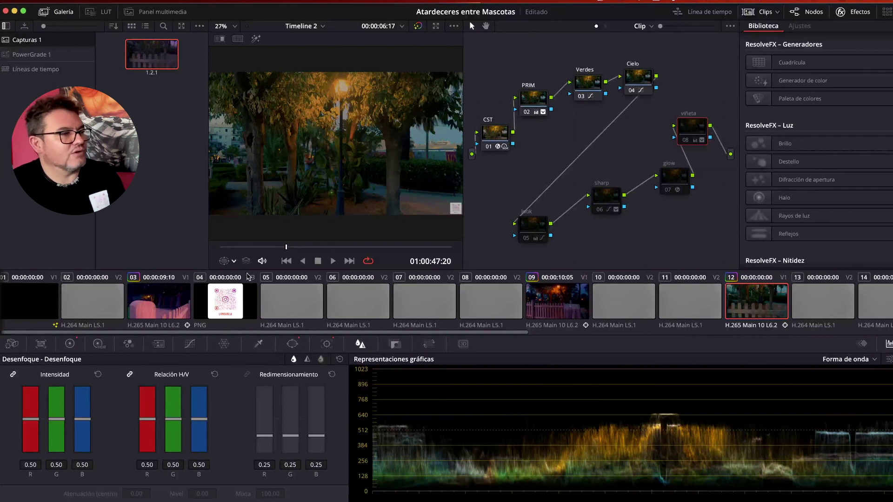
Step: Inspect the curves for hue versus hue, hue versus saturation and hue versus luminance
click(190, 344)
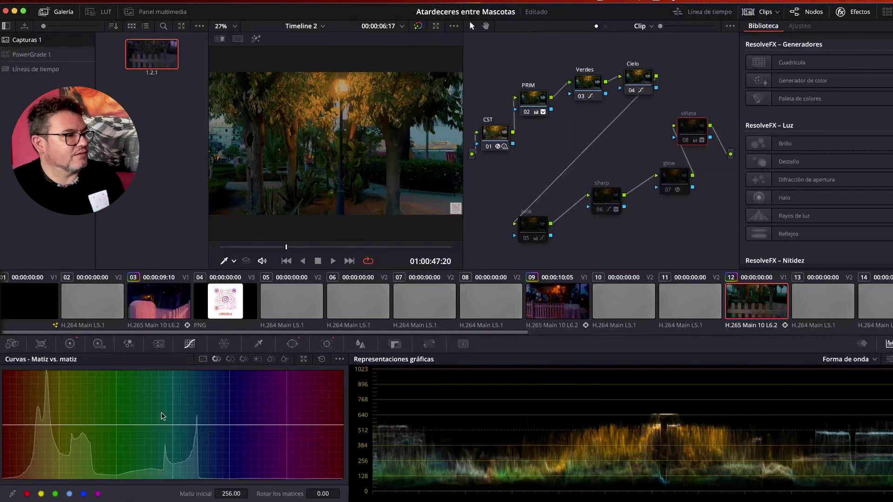
click(229, 359)
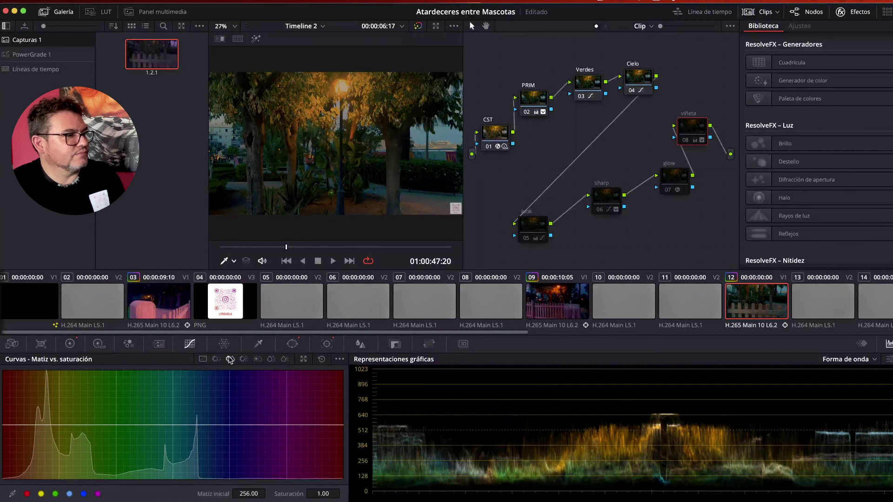
click(216, 360)
click(243, 360)
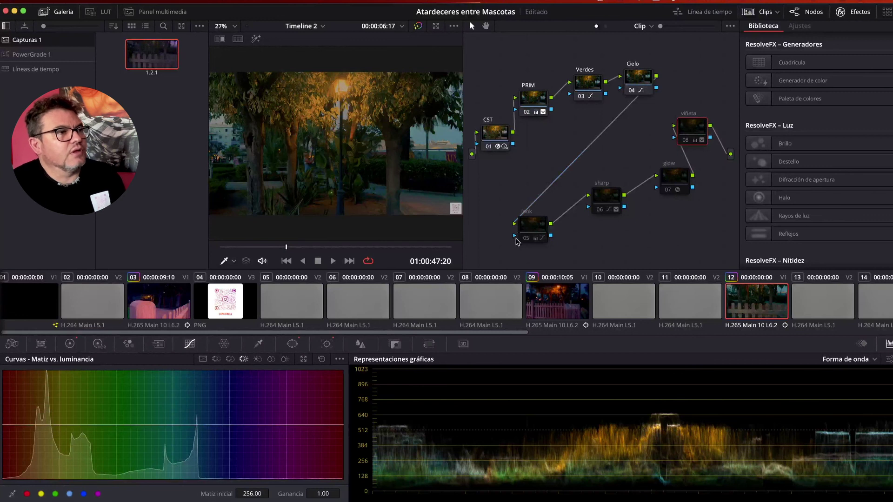
Step: Re-enable the look node, and toggle the sharp node on and off to compare the image
click(528, 239)
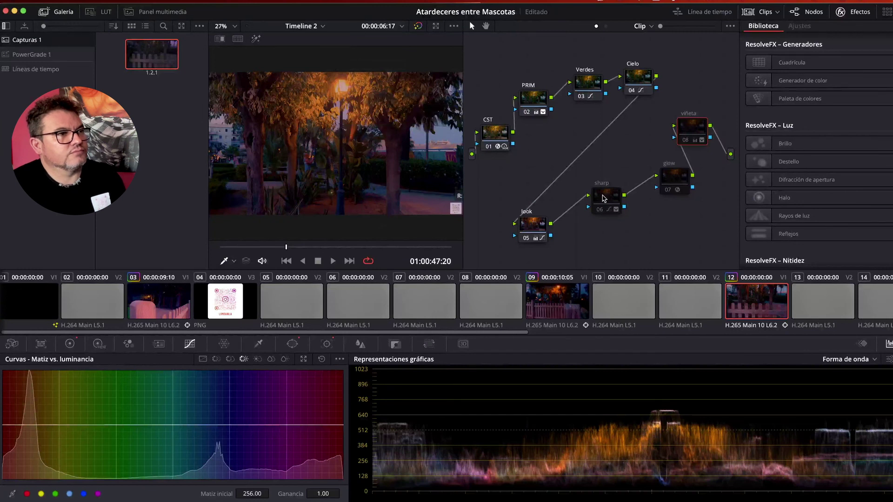
click(604, 199)
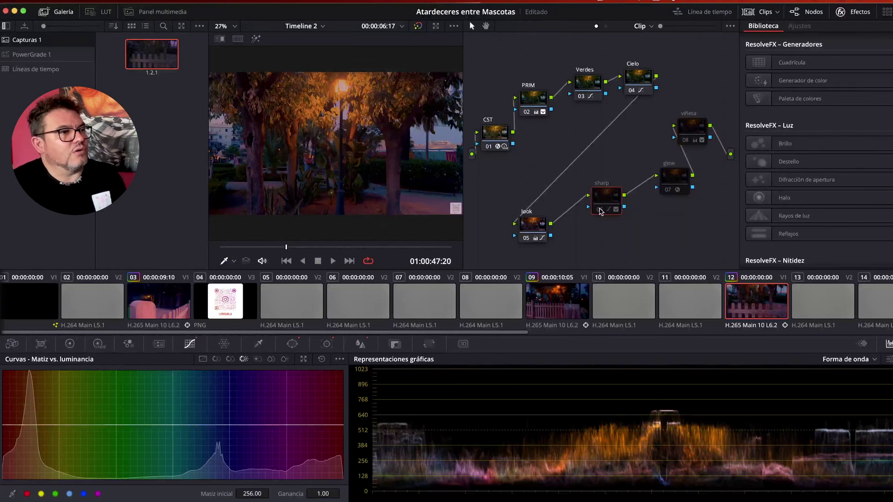
click(600, 210)
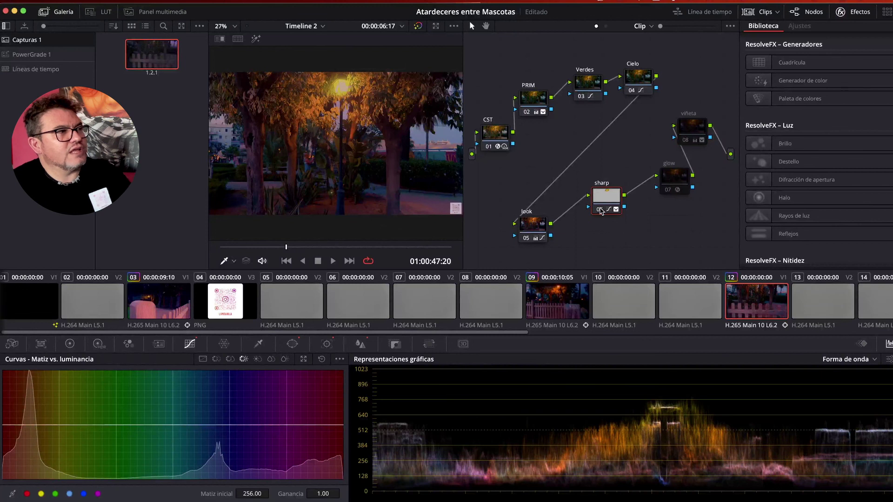
click(601, 211)
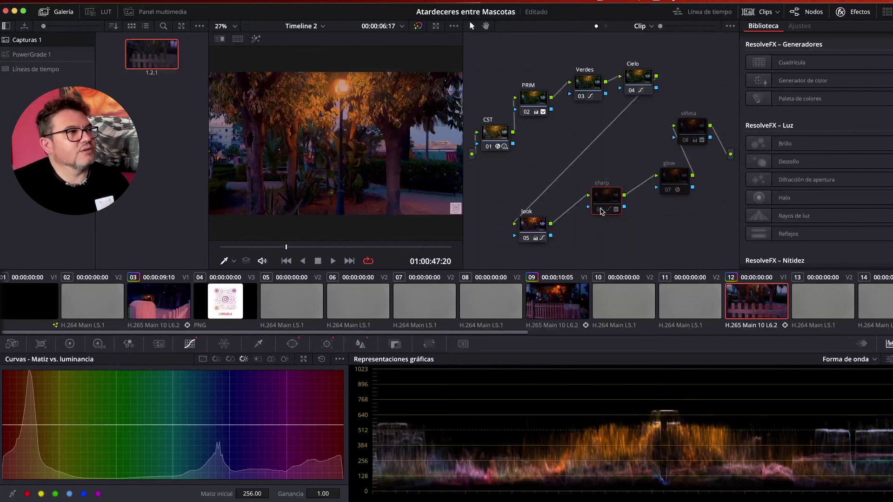
click(601, 211)
click(601, 211)
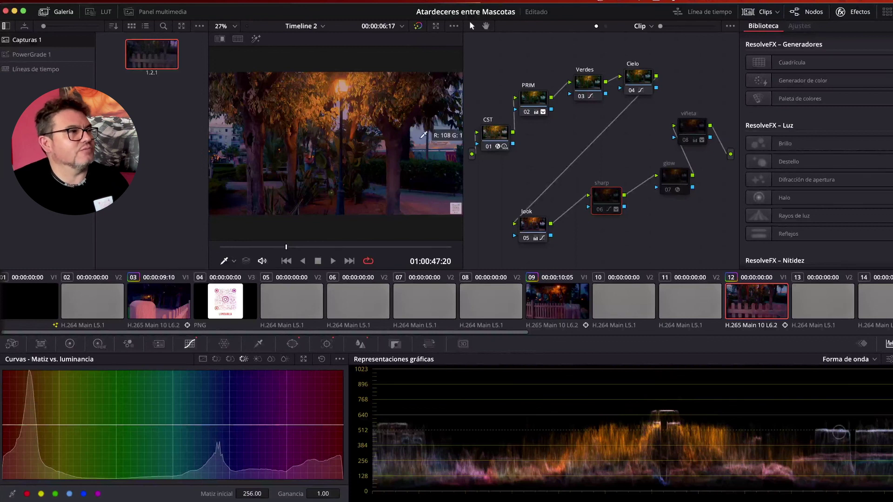
Step: Re-enable the sharp node while examining the detail around the street lamp
scroll(349, 198, up, 3)
scroll(349, 197, up, 5)
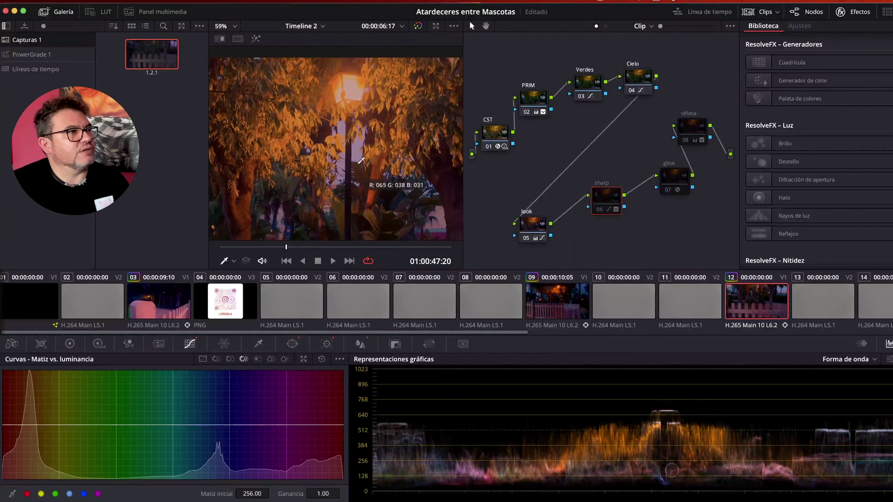
scroll(360, 125, up, 2)
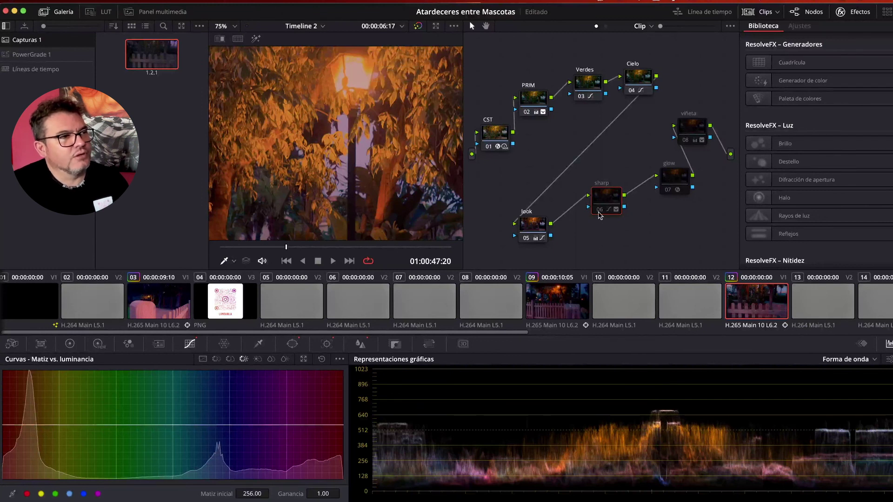
click(600, 210)
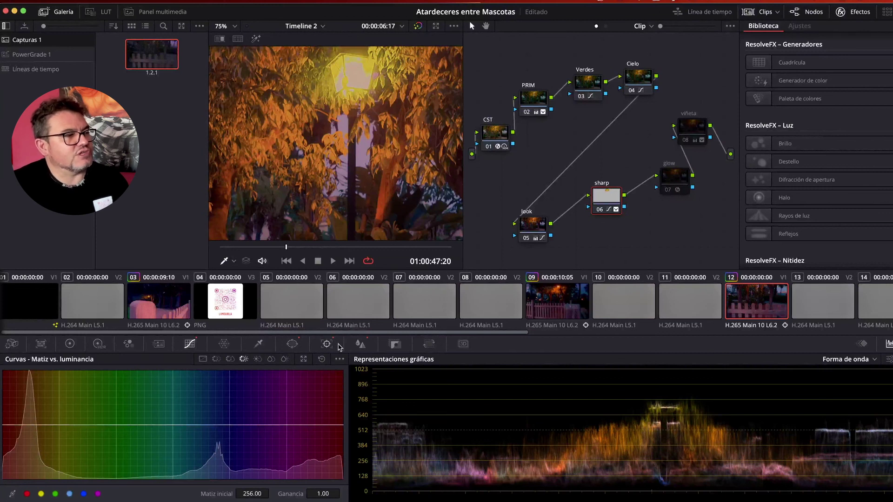
Step: Display the sharp node's elliptical Power Window and highlight the area it isolates around the lamp
click(292, 344)
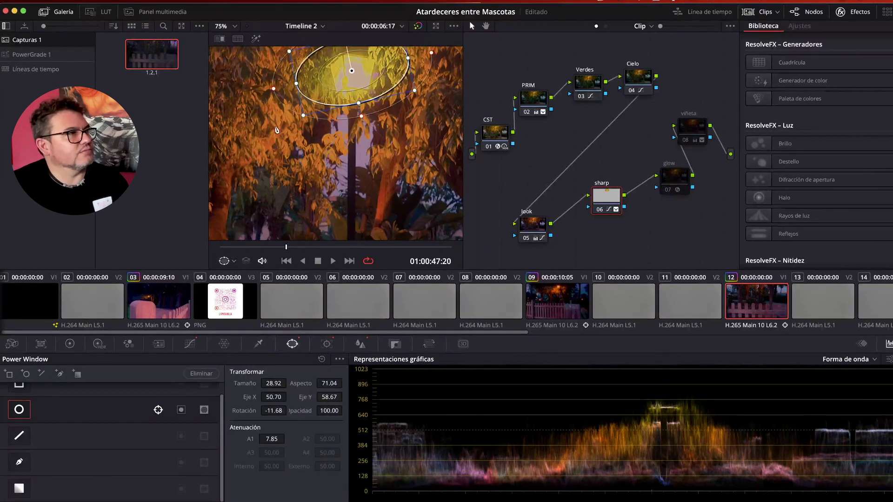
click(256, 38)
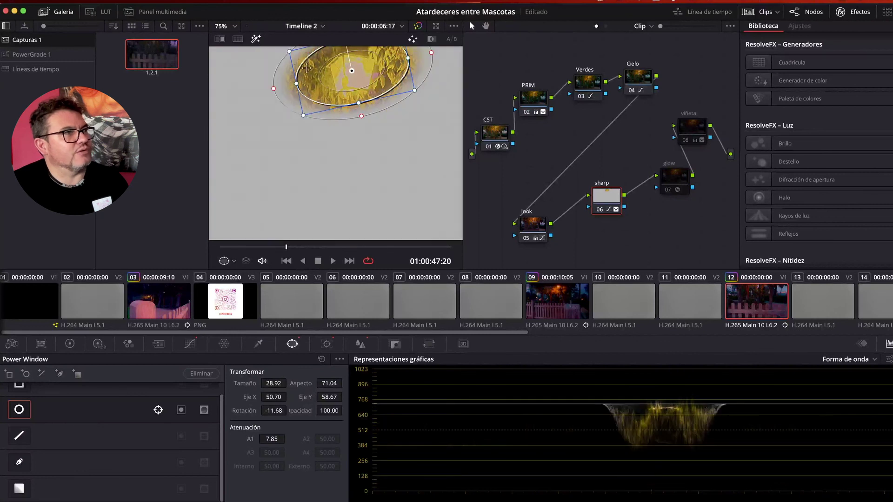
scroll(362, 132, down, 2)
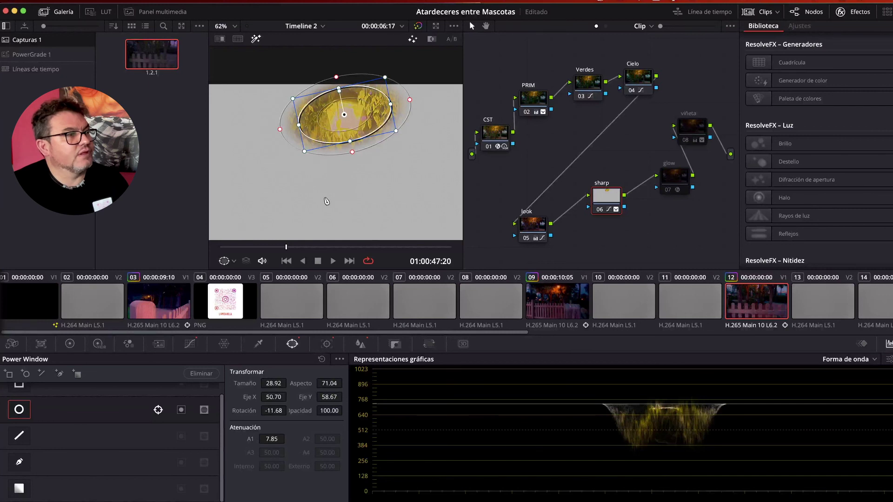
Step: Examine the Power Window's tracking by scrubbing clip 12 to 01:00:59:03 with the whole frame in view
click(327, 344)
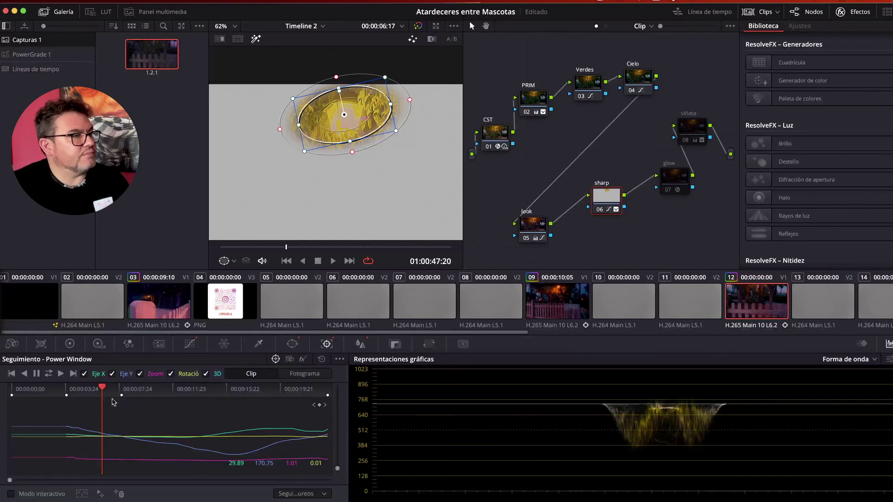
click(315, 247)
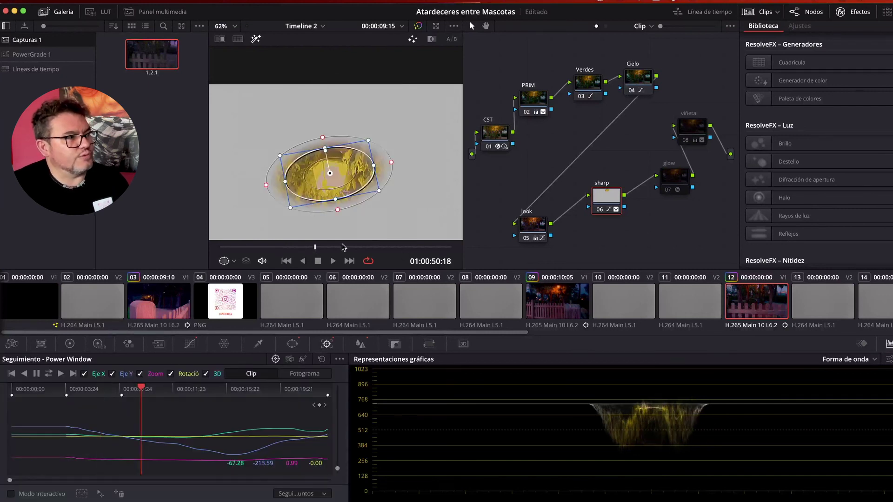
drag(342, 247, 384, 248)
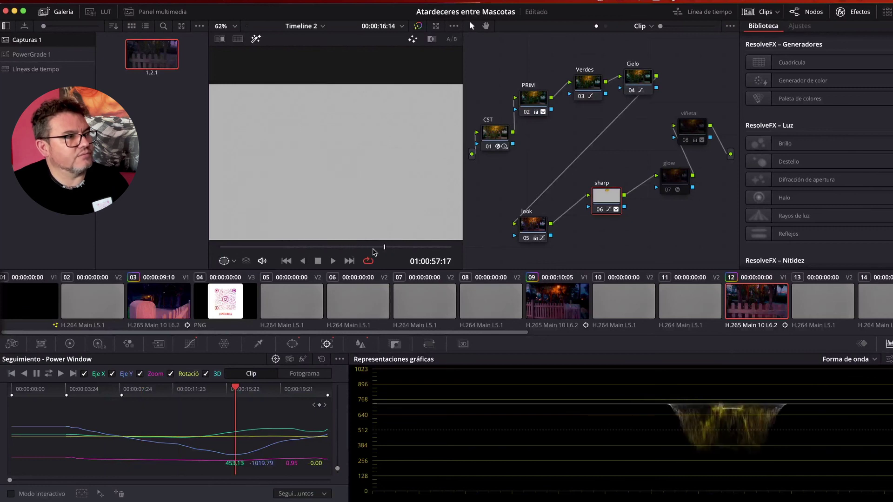
drag(301, 255, 359, 248)
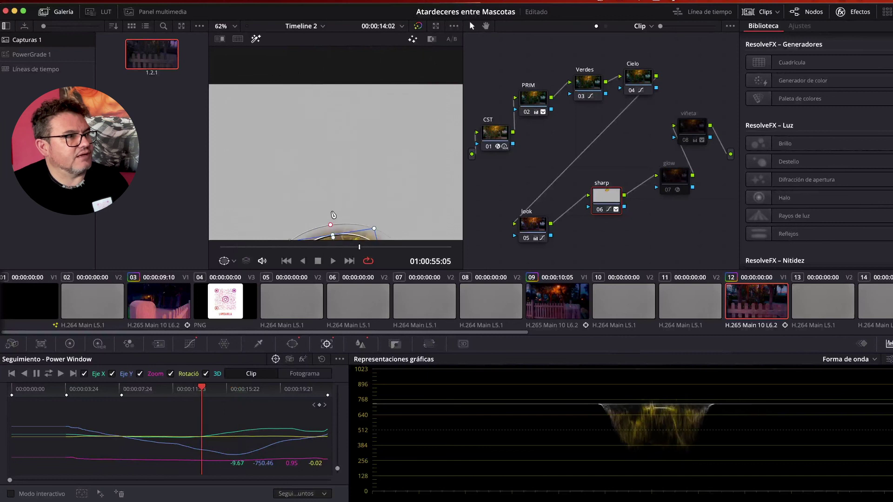
scroll(334, 216, up, 3)
scroll(334, 215, down, 8)
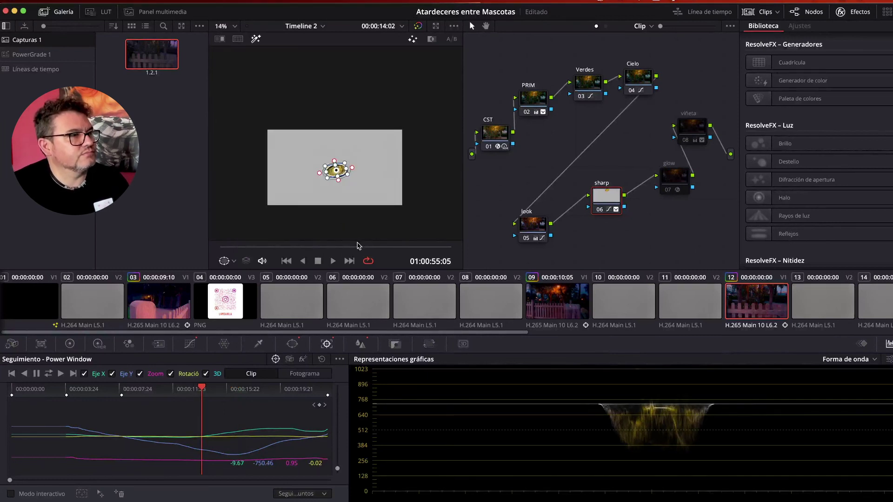
drag(359, 248, 398, 245)
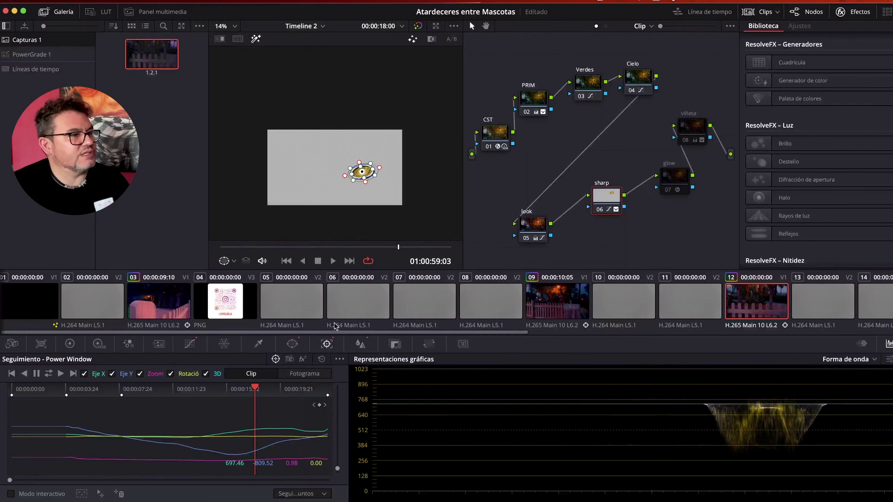
Step: Set the sharp node's blur intensity to 0.35 on the red, green and blue channels, checking the lamp close up
click(360, 345)
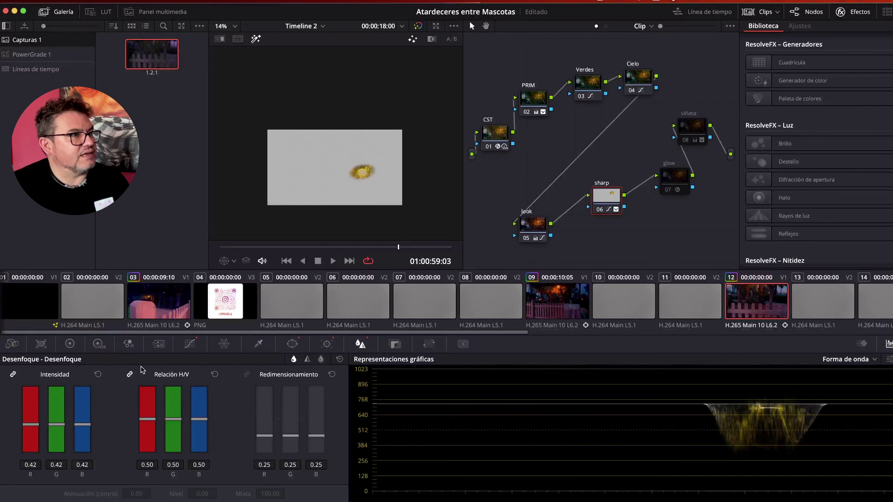
scroll(388, 180, up, 5)
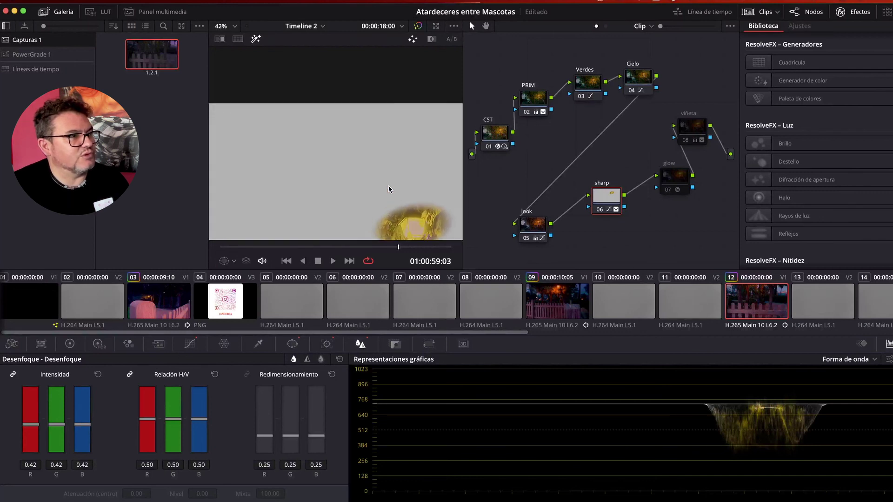
scroll(402, 210, up, 1)
drag(406, 218, 274, 74)
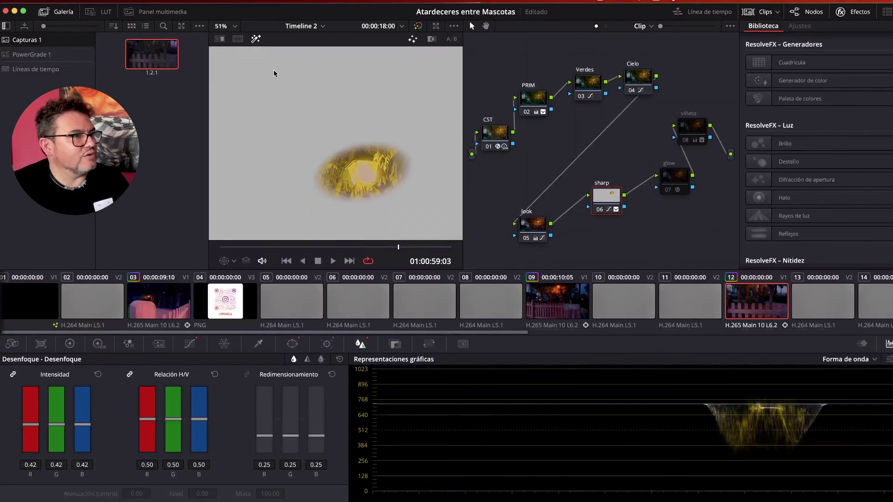
scroll(341, 164, up, 2)
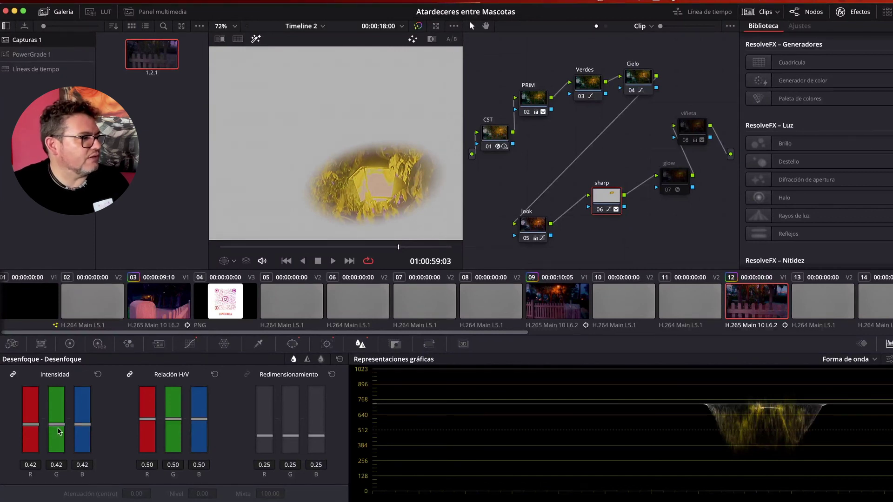
mouse_move(59, 429)
mouse_down()
mouse_move(59, 447)
mouse_move(59, 414)
mouse_move(60, 441)
mouse_move(62, 419)
mouse_move(62, 429)
mouse_up()
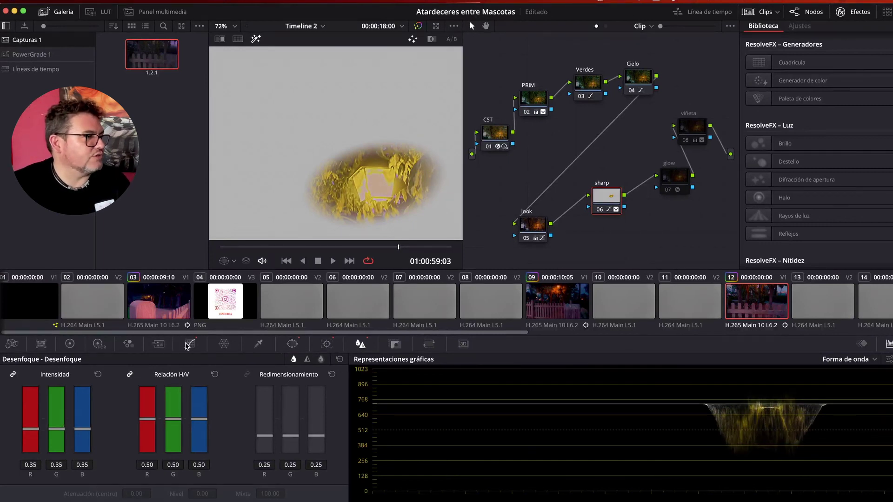
Step: Review the sharp node's hue versus luminance curve and its primary color wheels
click(189, 344)
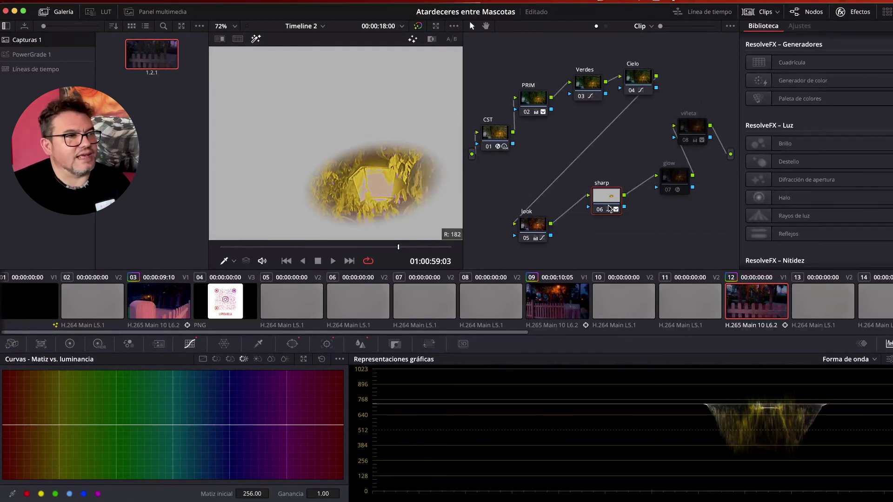
right_click(608, 207)
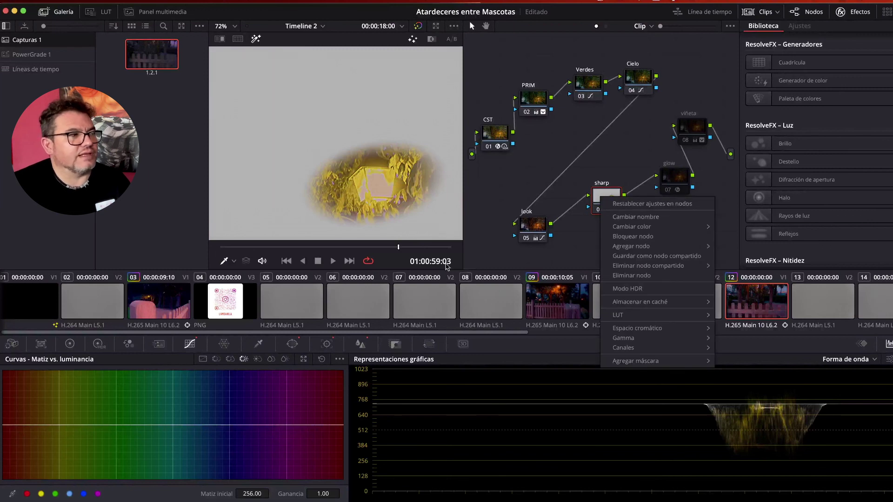
click(75, 345)
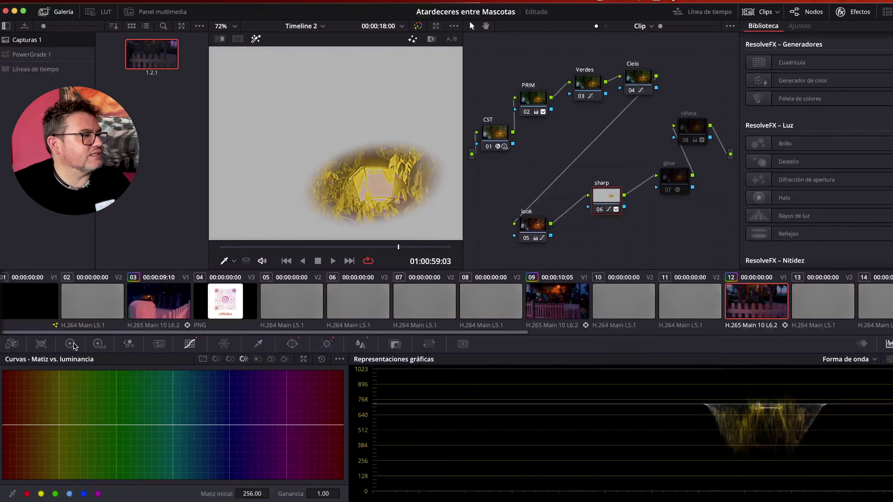
click(74, 345)
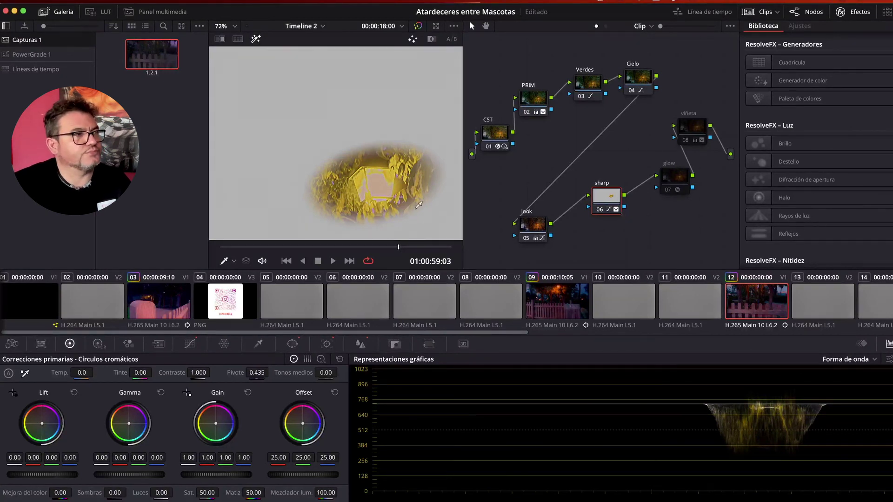
Step: Examine the highlighted area isolated by the sharp node around the lamp at several magnifications, ending with the whole mask in view
scroll(288, 182, down, 5)
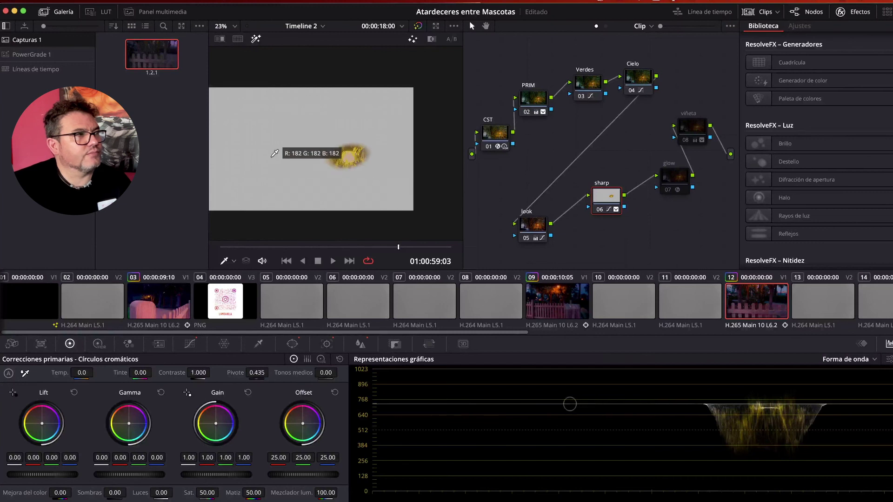
scroll(275, 154, up, 3)
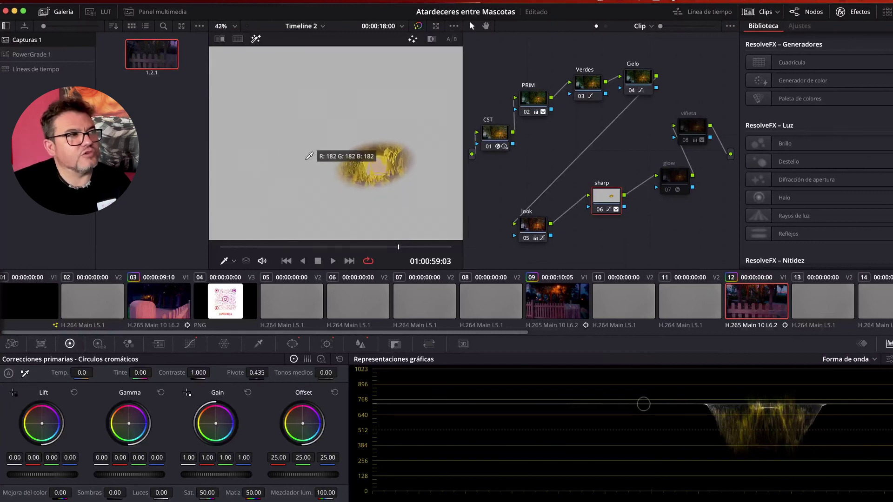
scroll(333, 153, down, 2)
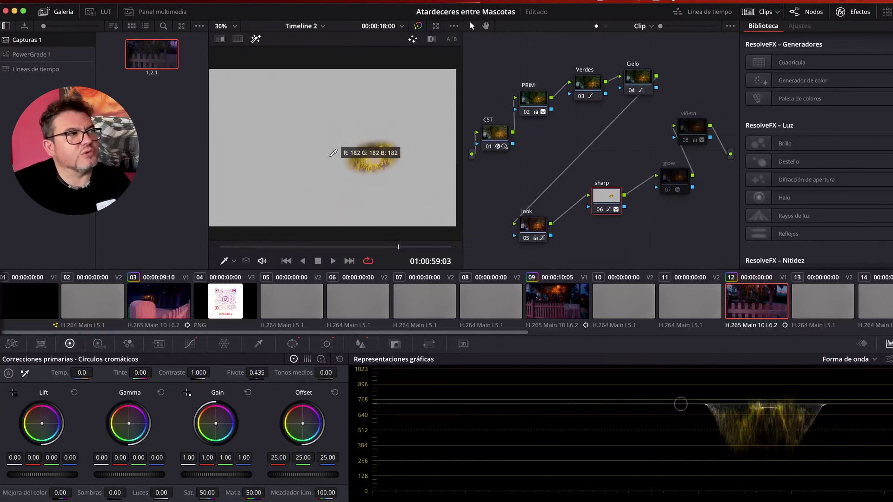
drag(302, 161, 316, 154)
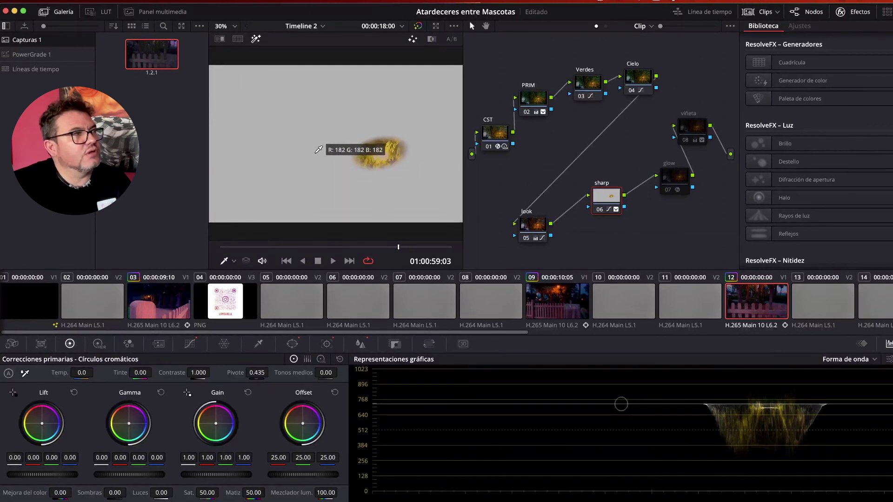
scroll(319, 148, down, 2)
scroll(319, 149, up, 1)
scroll(316, 151, up, 1)
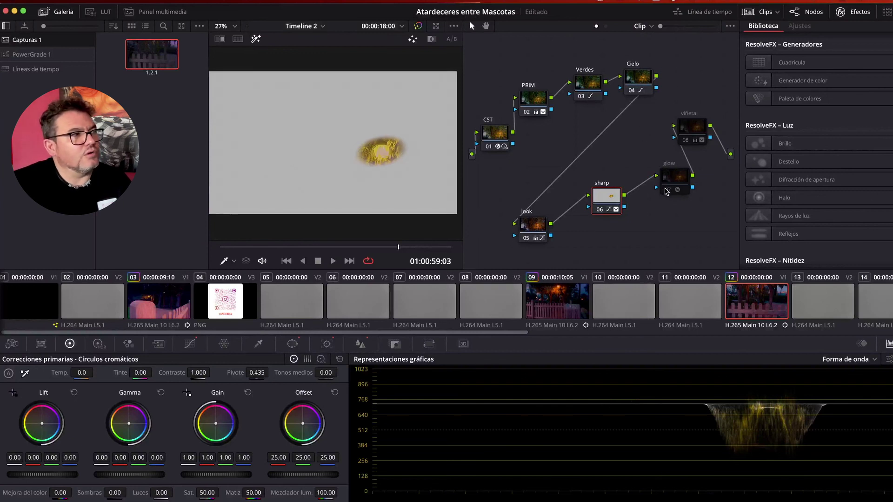
Step: Re-enable the glow node, turn off the highlight view and compare the image with and without the glow, leaving it enabled
click(666, 191)
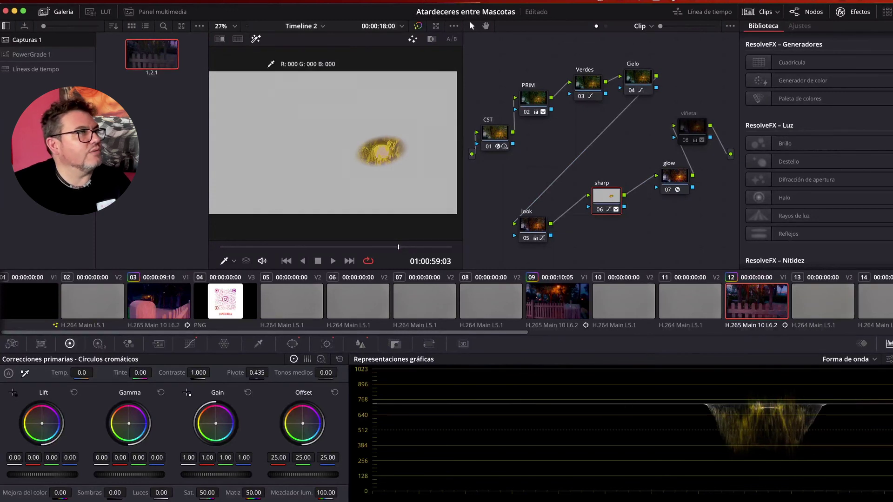
key(shift+h)
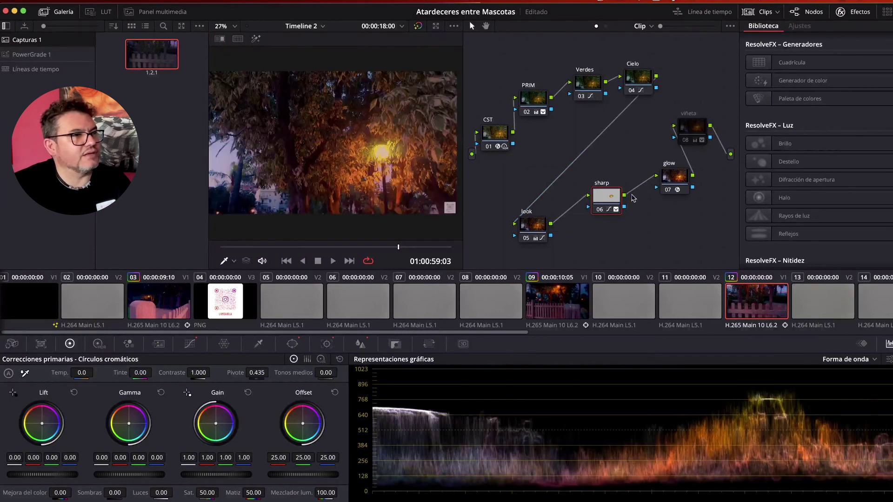
click(668, 190)
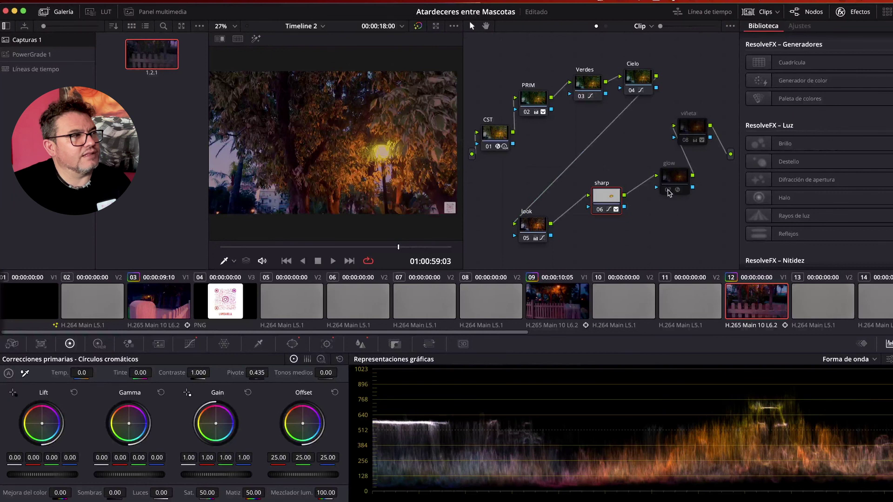
click(667, 191)
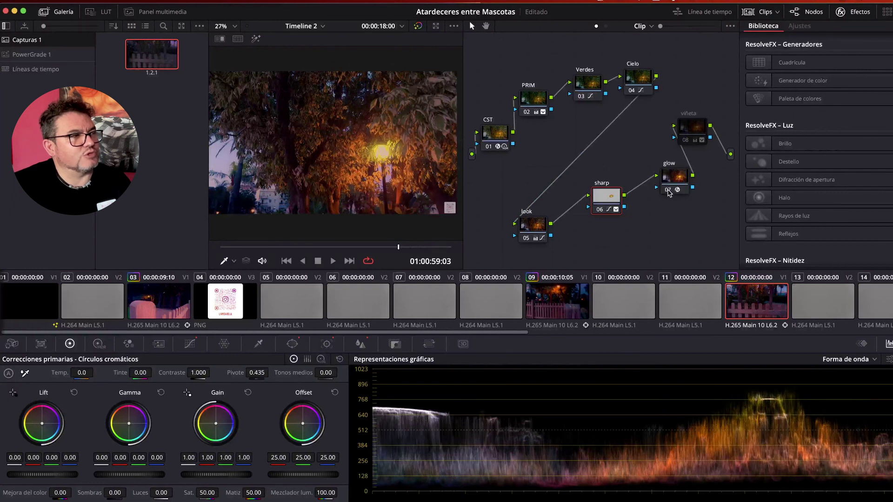
click(667, 191)
click(668, 191)
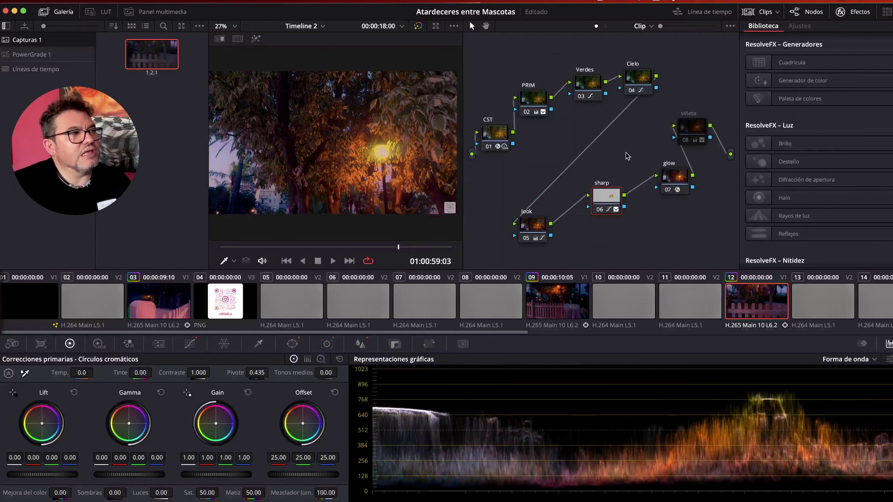
Step: Re-enable the viñeta node and display its gradient Power Windows over the image together with their transform and softness settings
click(695, 129)
click(685, 140)
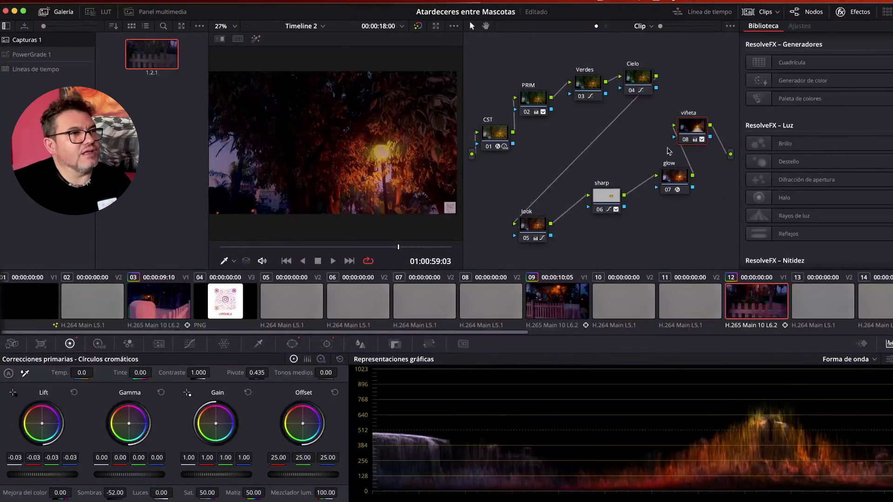
click(234, 261)
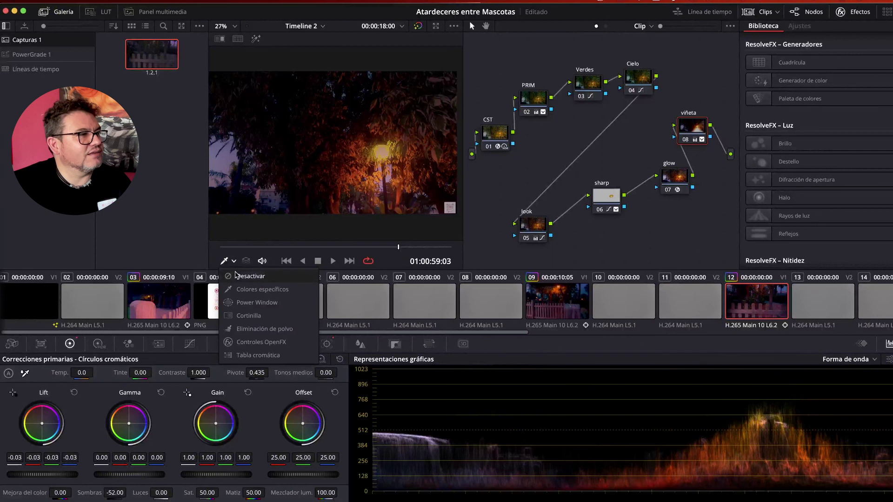
click(254, 303)
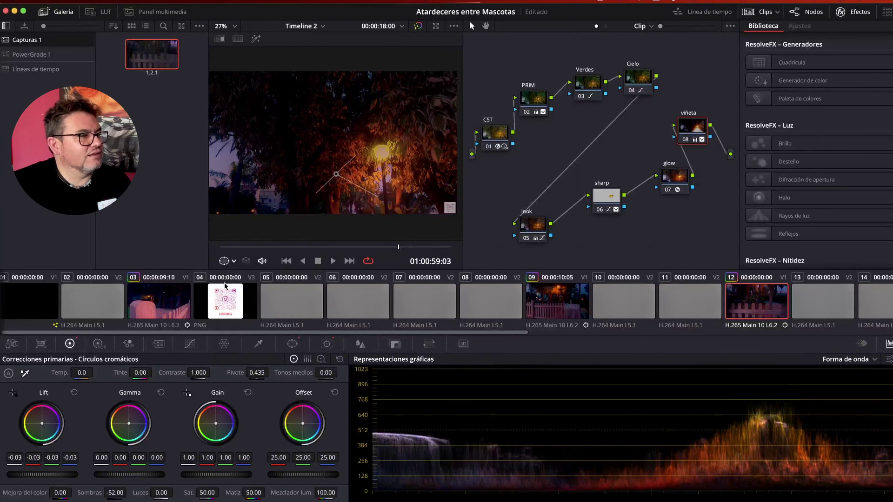
click(292, 344)
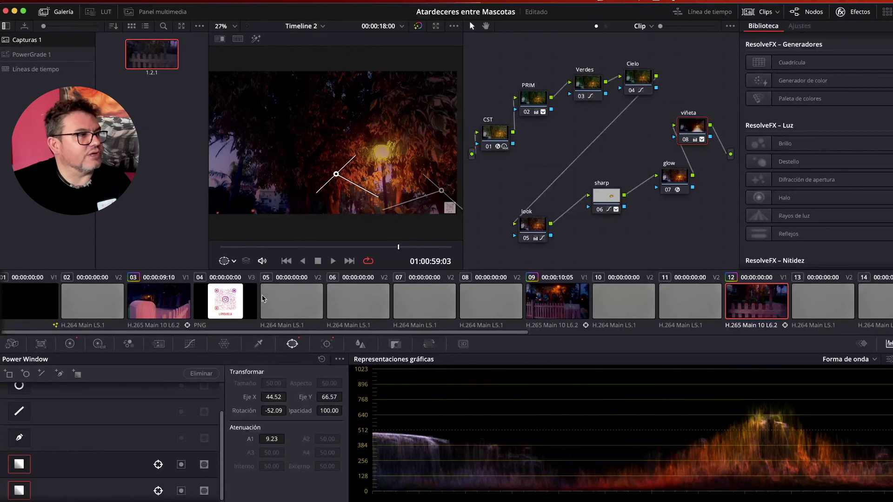
Step: Return clip 12 to its first frame and enlarge the viewer by fitting the image and hiding the gallery
click(230, 250)
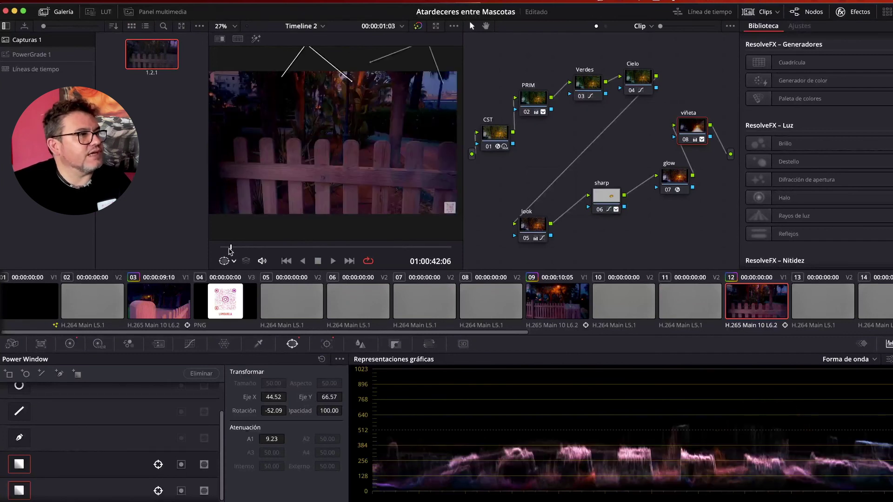
drag(231, 250, 207, 246)
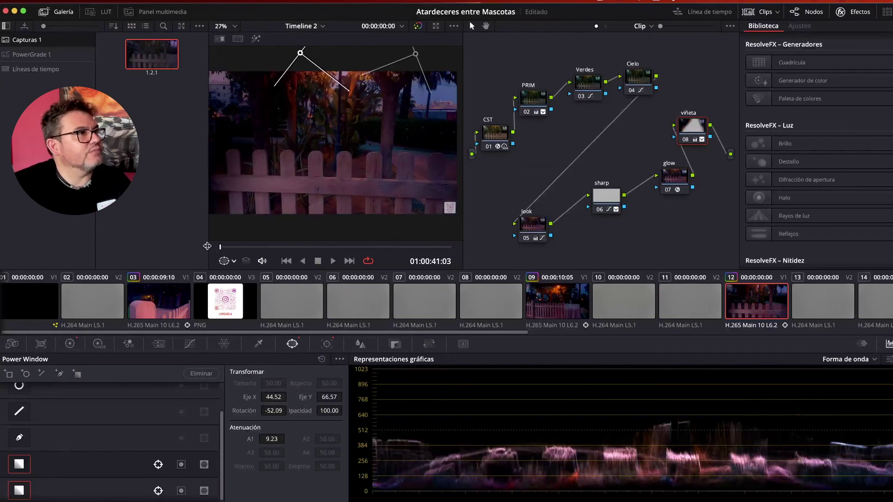
click(234, 26)
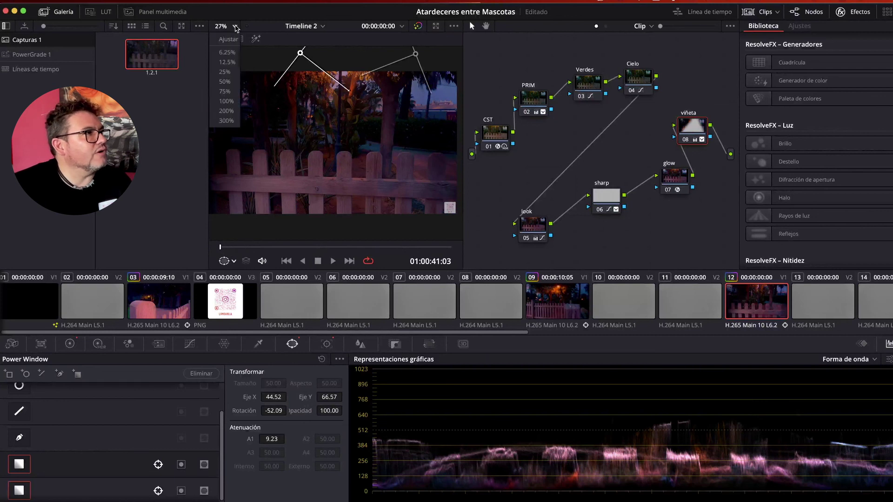
click(229, 39)
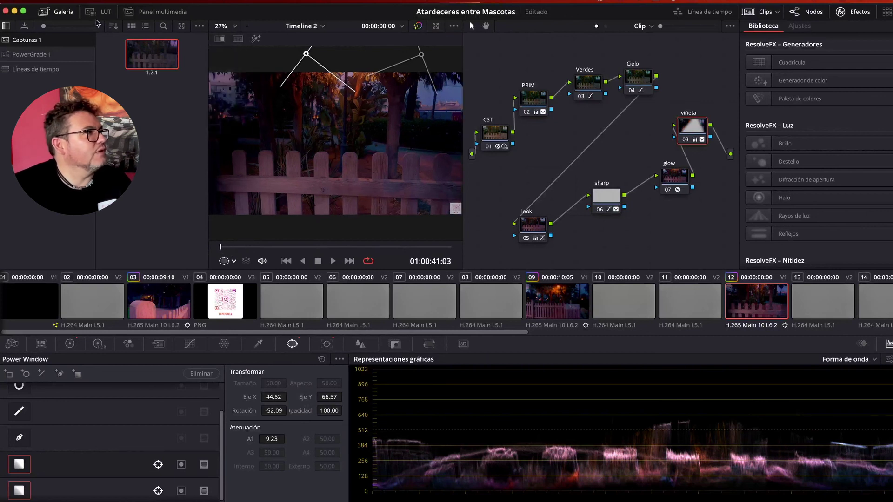
click(65, 14)
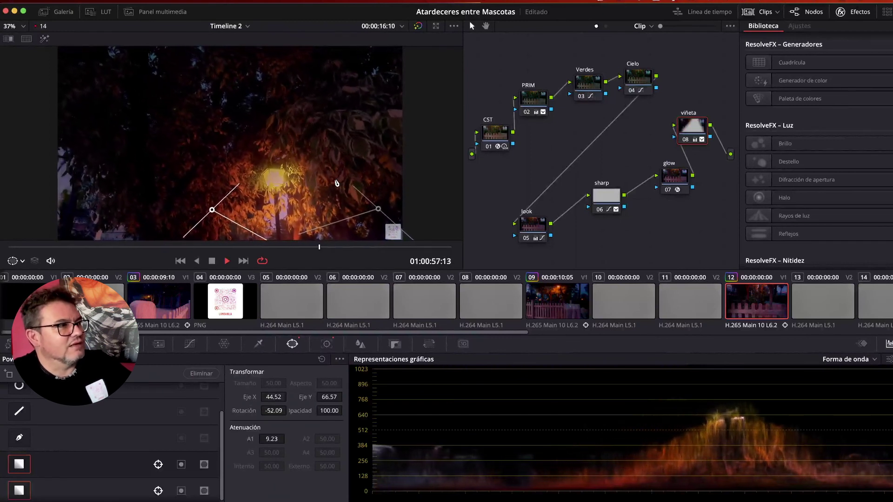
Step: Stop clip 12's playback at 01:00:49:13 and briefly highlight the area isolated by the viñeta node's gradient windows
scroll(336, 182, down, 1)
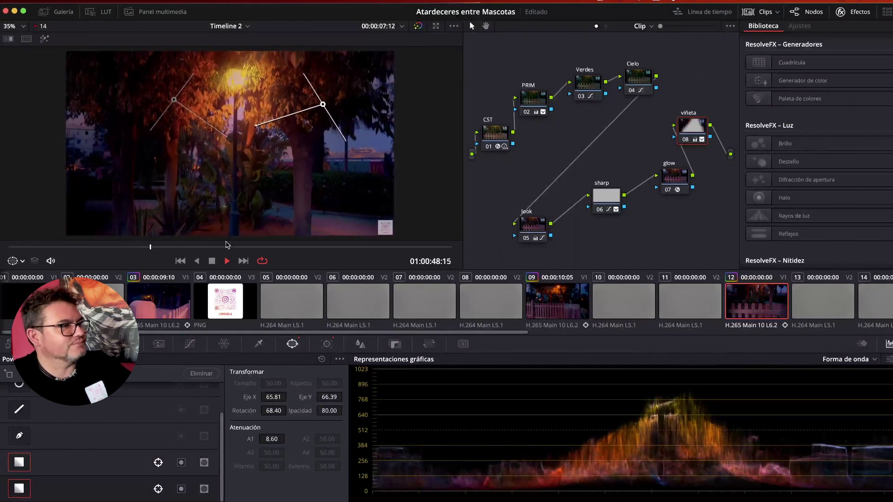
click(212, 261)
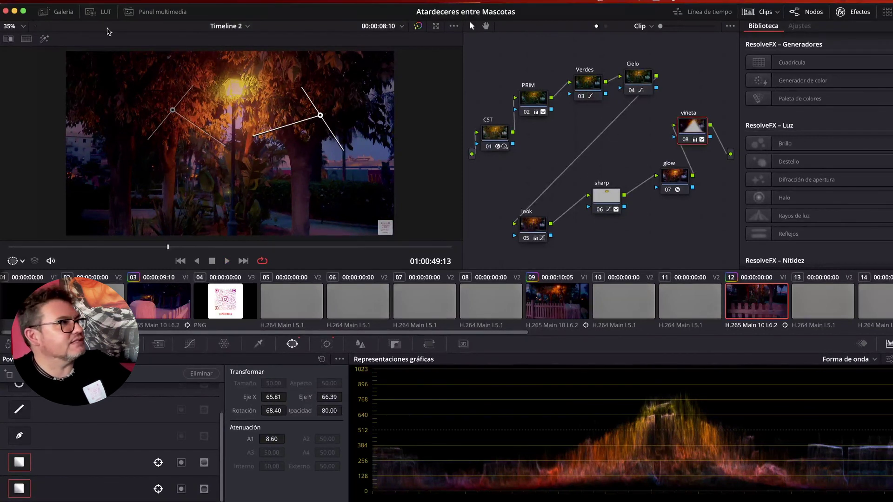
click(44, 39)
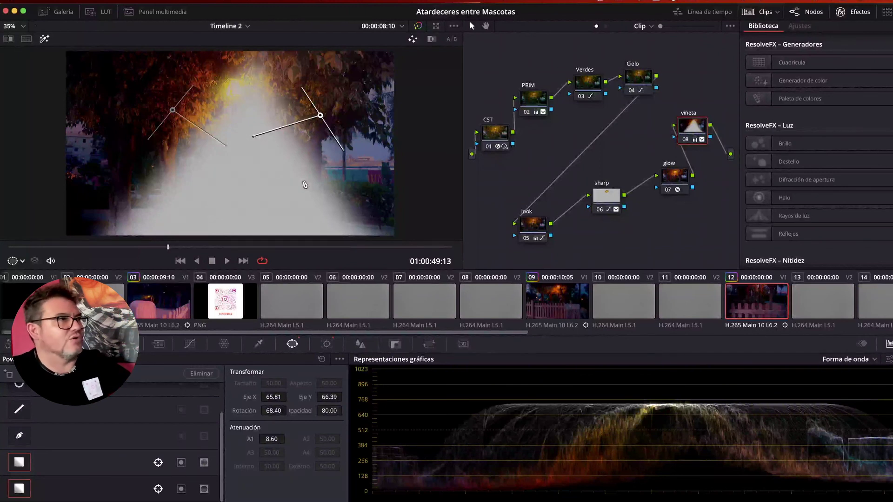
click(45, 39)
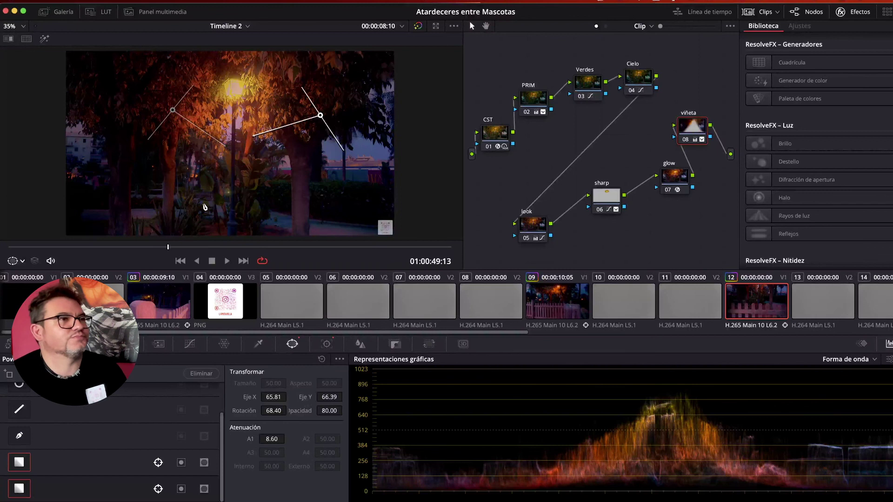
Step: Select clip 16 and scrub through it to 01:01:12:00, where the lit tree and the fence are in view
drag(483, 333, 779, 331)
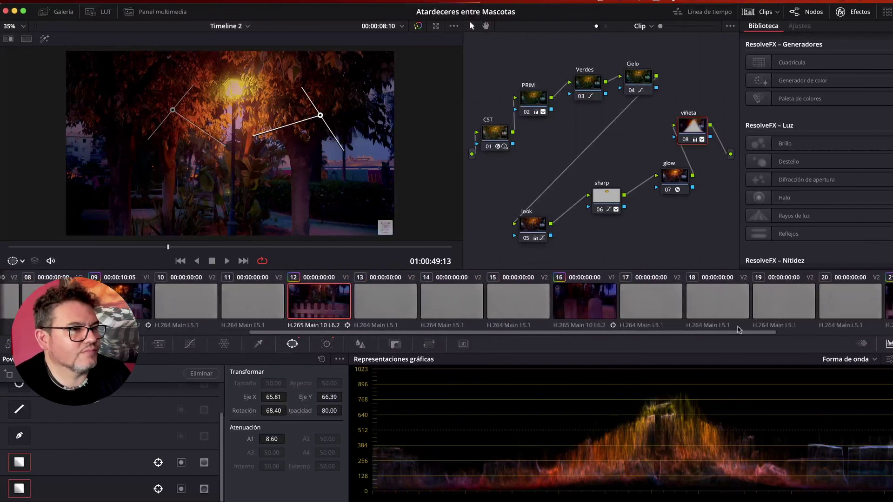
click(483, 298)
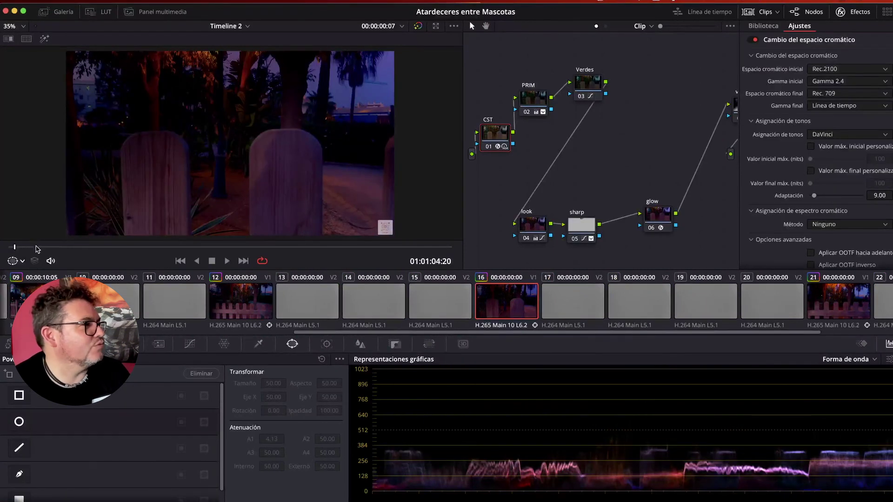
drag(37, 249, 15, 253)
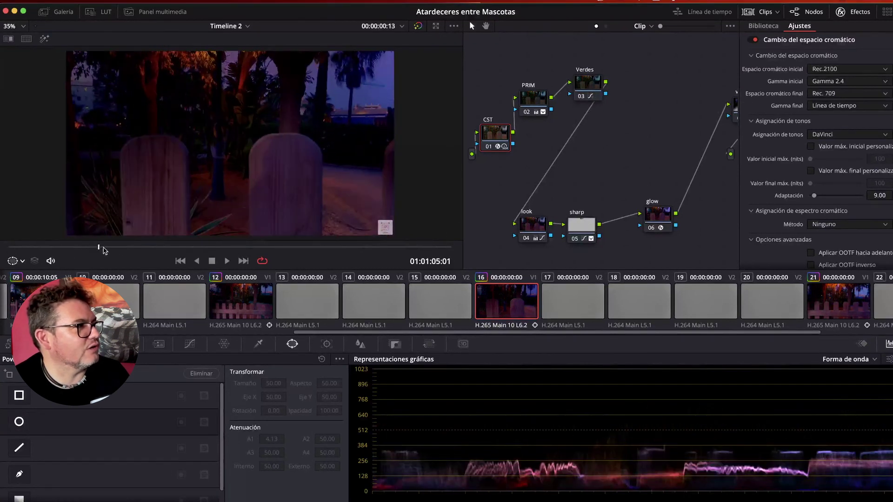
drag(367, 246, 176, 251)
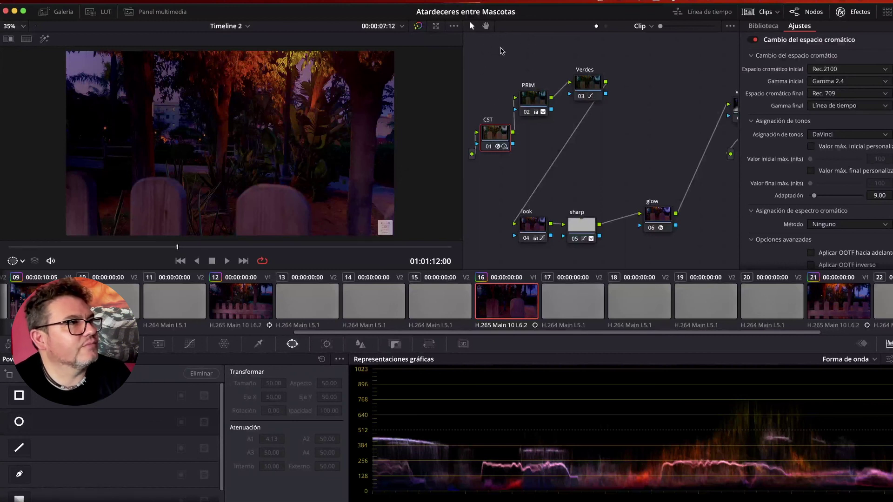
Step: Move clip 16's viñeta node fully into view above the glow node, and disable all of the clip's nodes
drag(678, 44, 741, 156)
drag(736, 104, 672, 151)
drag(485, 57, 722, 259)
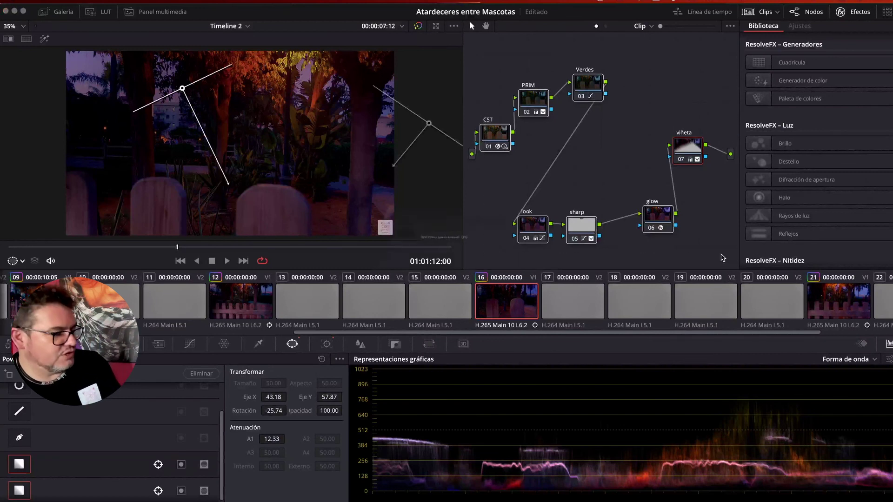
key(ctrl+d)
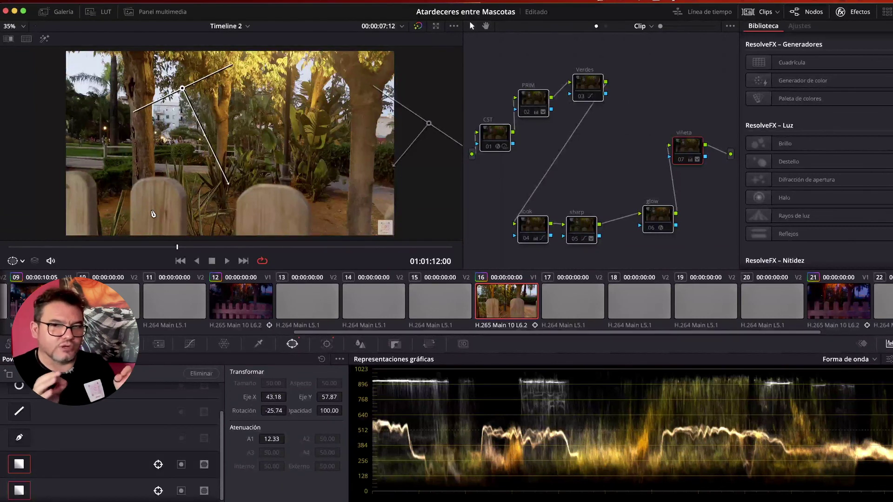
Step: Re-enable clip 16's CST, PRIM, Verdes, look and sharp nodes one by one, checking each node's effect on the image
click(489, 148)
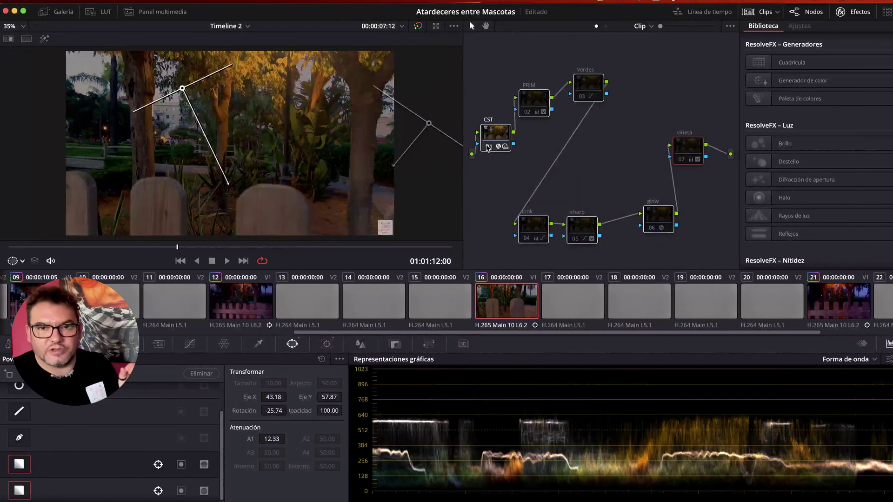
click(488, 148)
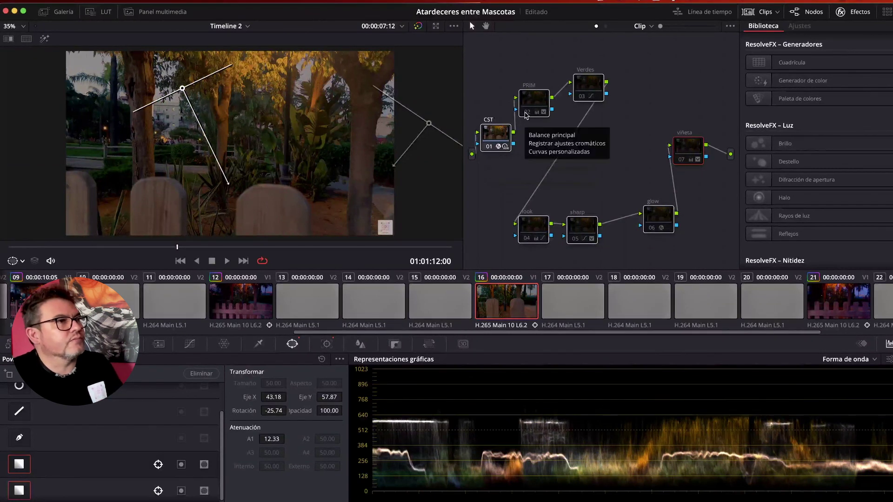
click(526, 112)
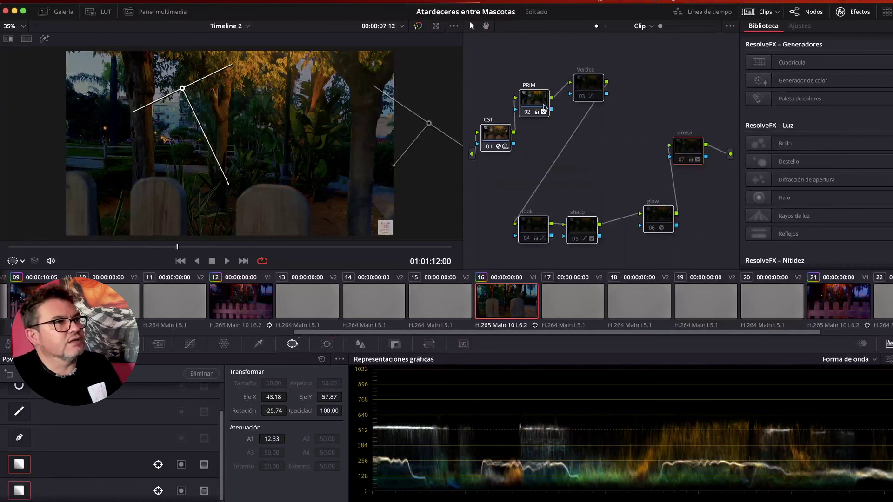
click(581, 97)
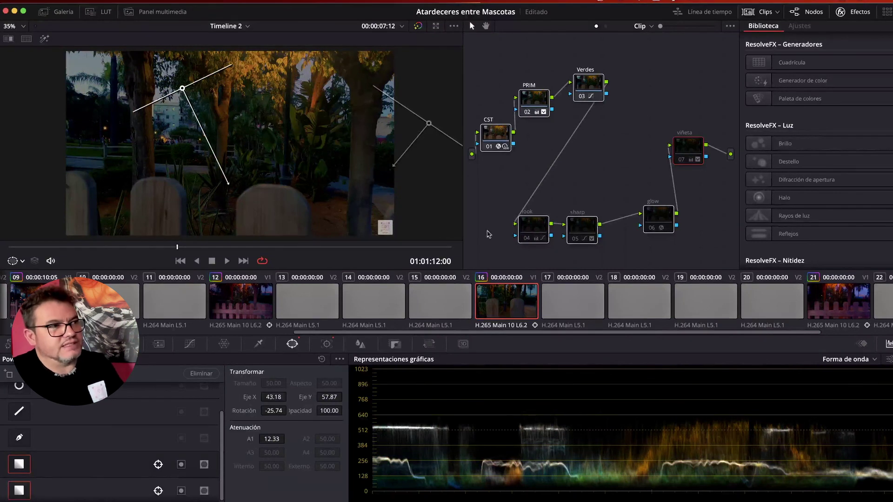
click(527, 239)
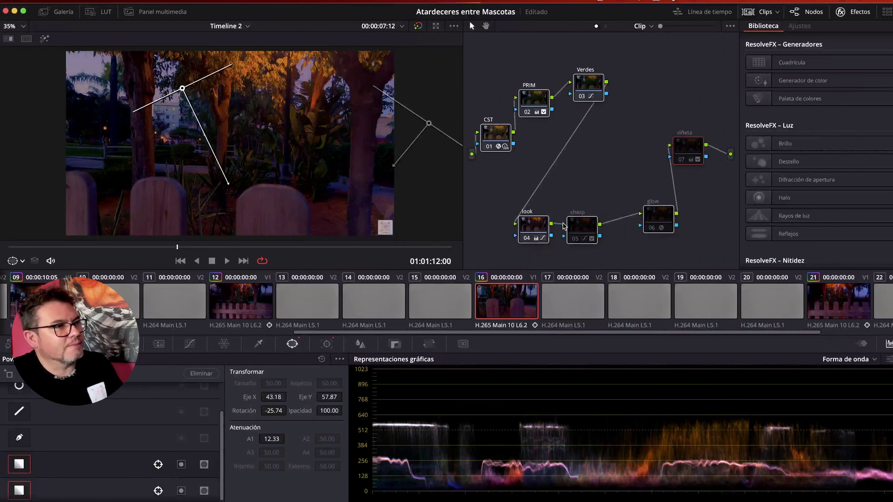
click(574, 239)
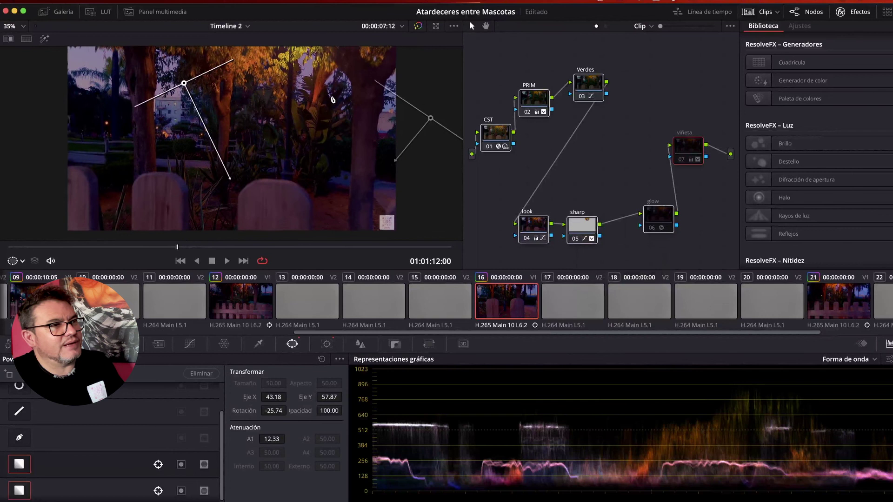
Step: Turn on the selection highlight and scrub through clip 16 to 01:01:10:08, where the lit tree is in view
click(44, 39)
drag(215, 249, 372, 250)
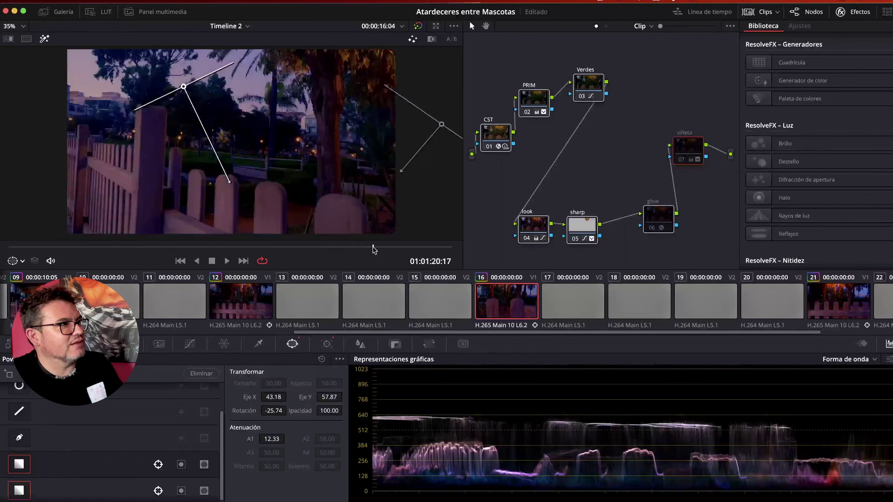
drag(43, 250, 139, 250)
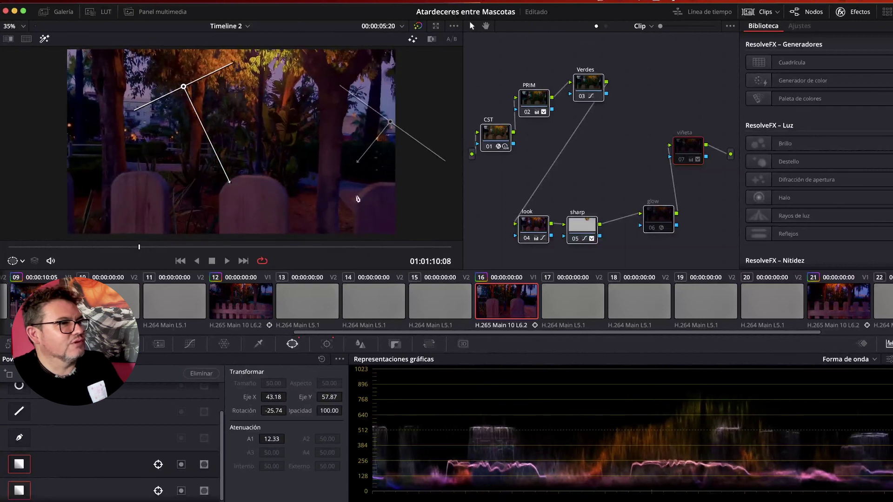
Step: Select clip 16's sharp node and examine the highlighted area isolated by its circular window over the tree leaves
click(597, 183)
click(582, 228)
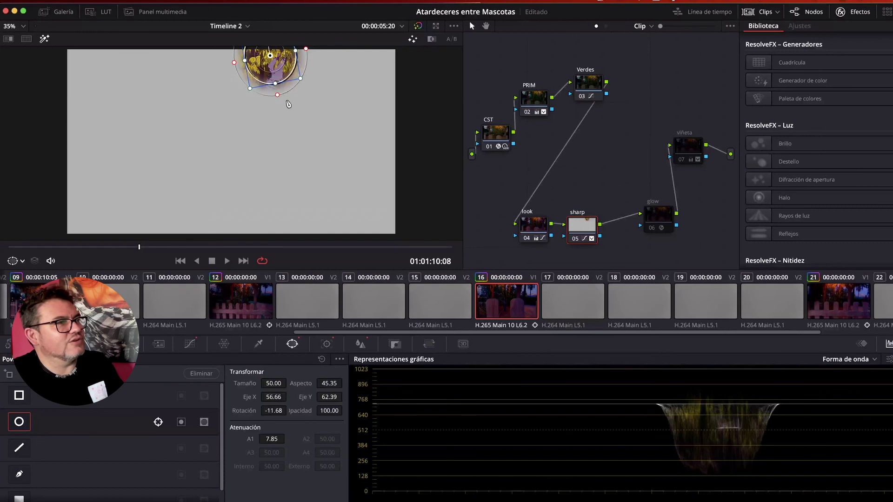
scroll(286, 105, down, 1)
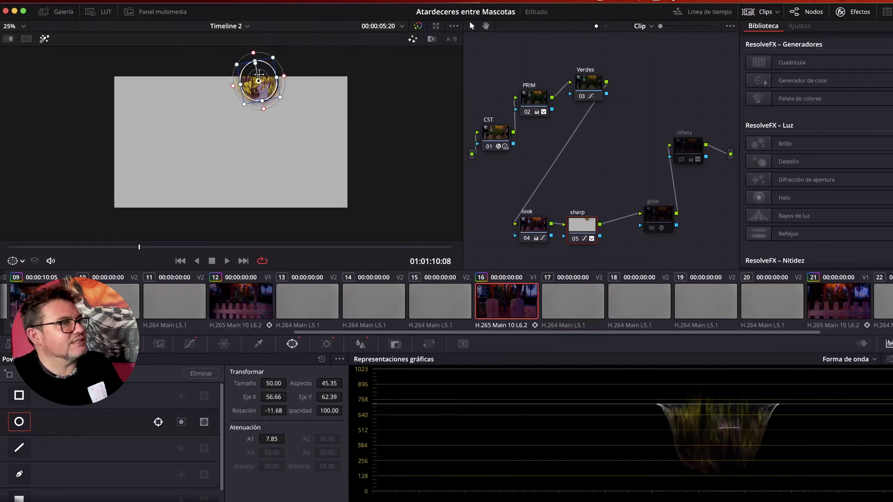
scroll(258, 71, up, 1)
scroll(278, 124, up, 1)
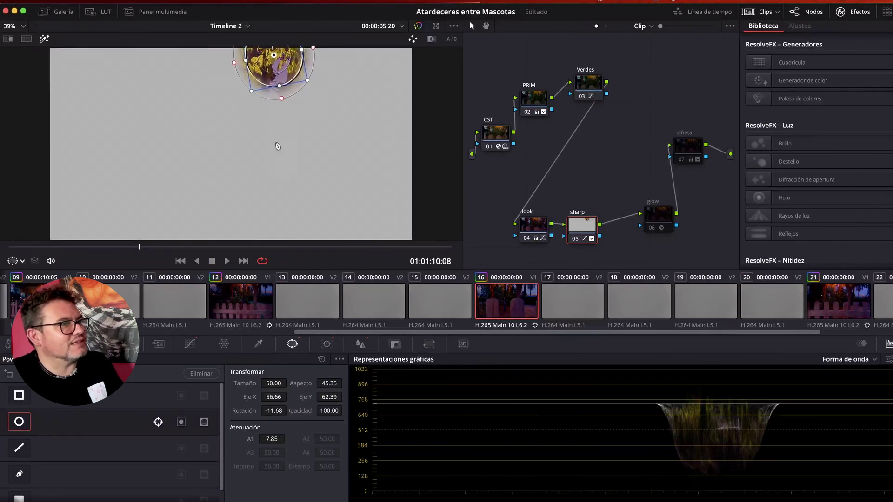
scroll(269, 81, up, 2)
scroll(269, 81, down, 4)
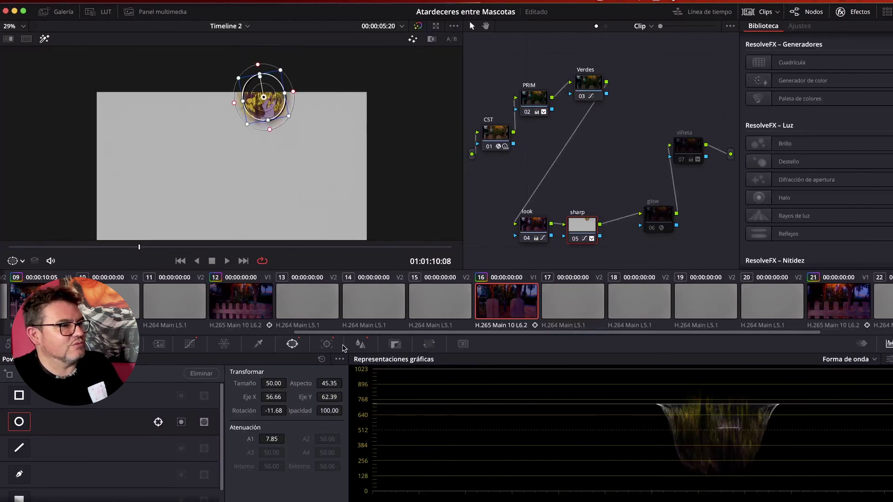
Step: Review the sharp node's window tracking data and sharpening settings, looking closely at the highlighted leaves
click(327, 345)
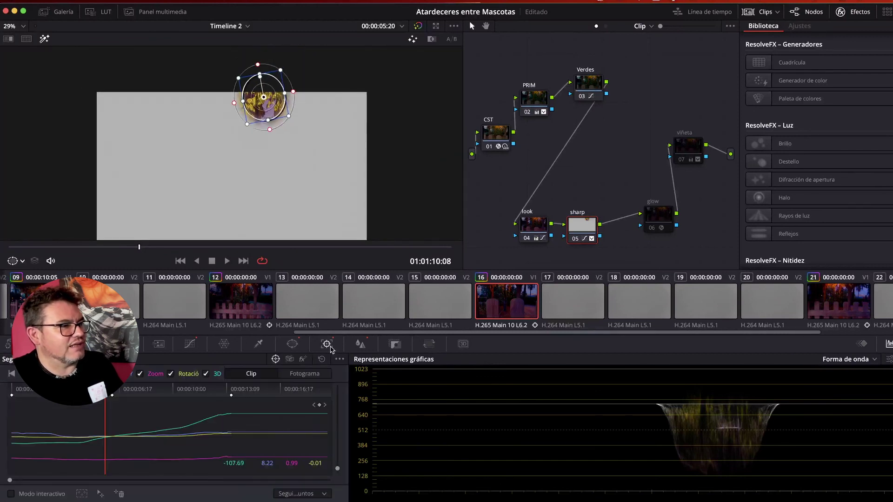
click(361, 344)
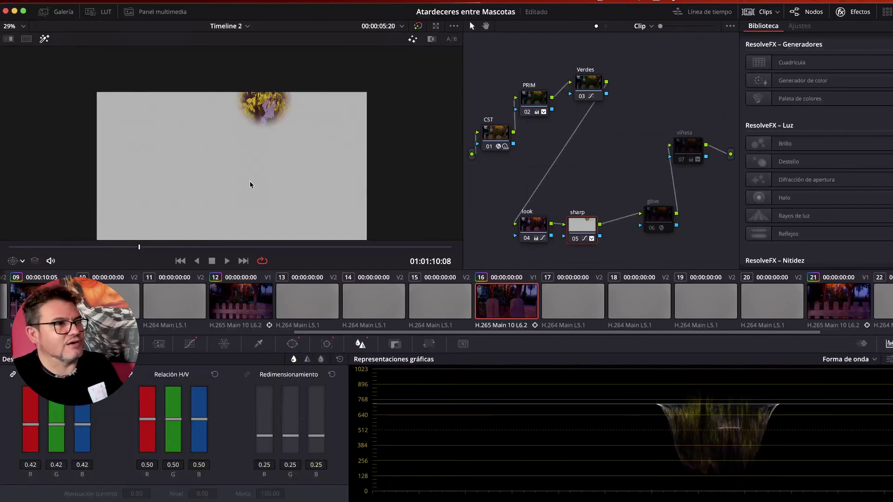
scroll(253, 172, up, 3)
scroll(253, 171, down, 2)
scroll(256, 176, up, 2)
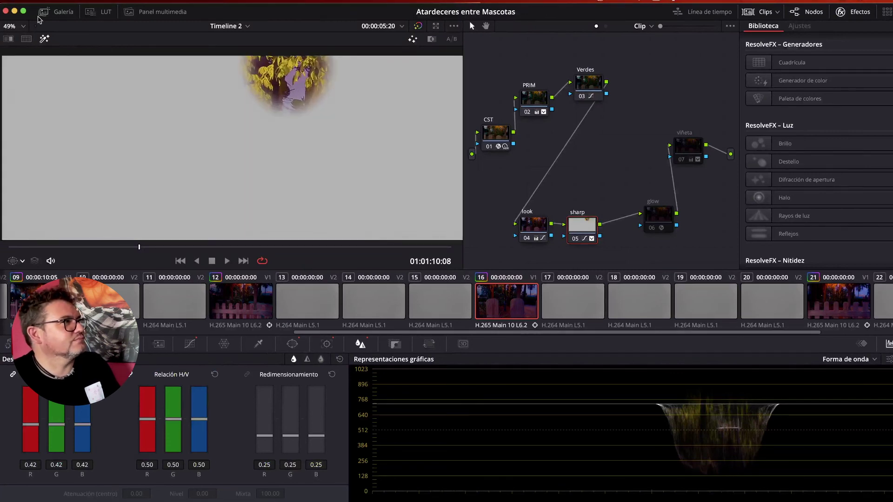
click(21, 27)
click(20, 39)
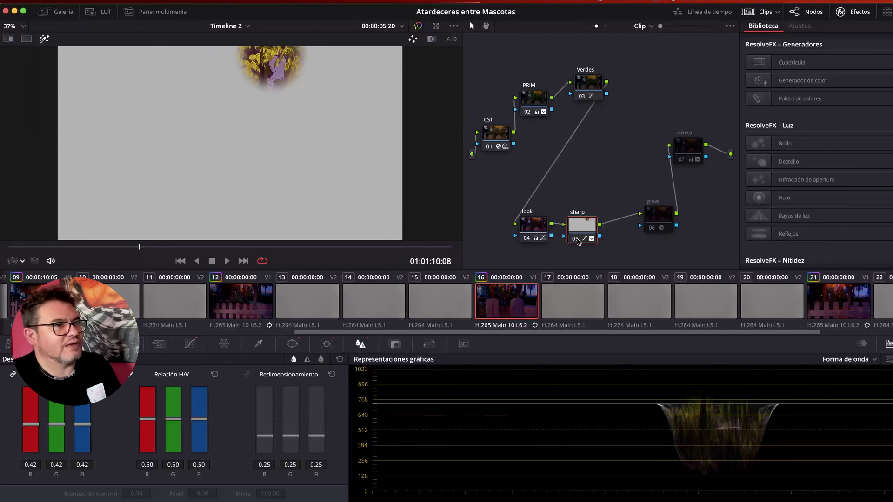
Step: Turn off the highlight and switch the sharp node off and on repeatedly to compare its effect on the tree
click(45, 39)
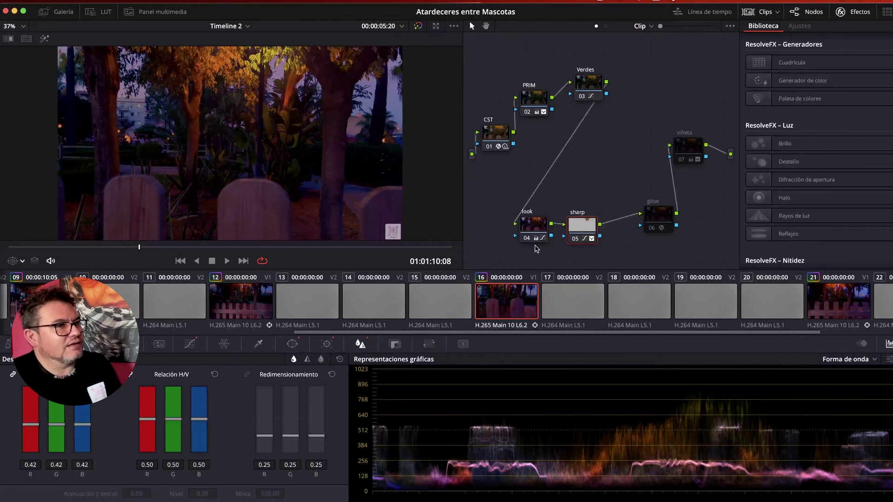
click(575, 241)
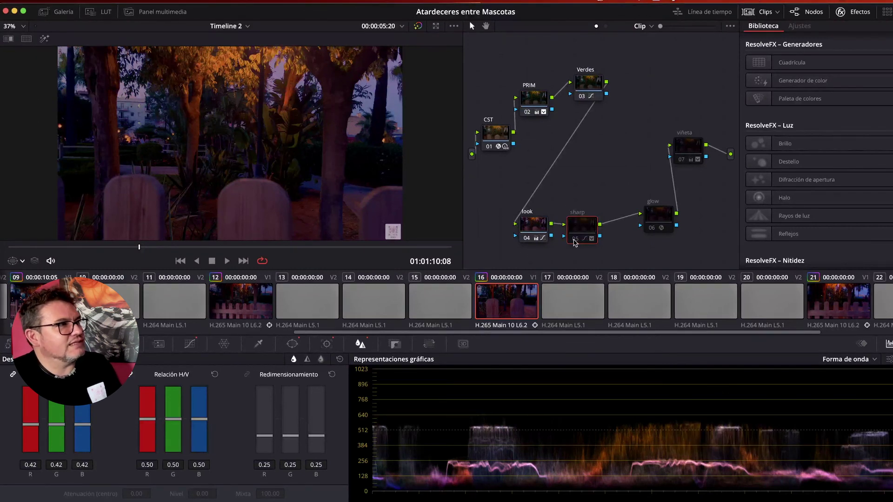
click(575, 241)
click(575, 240)
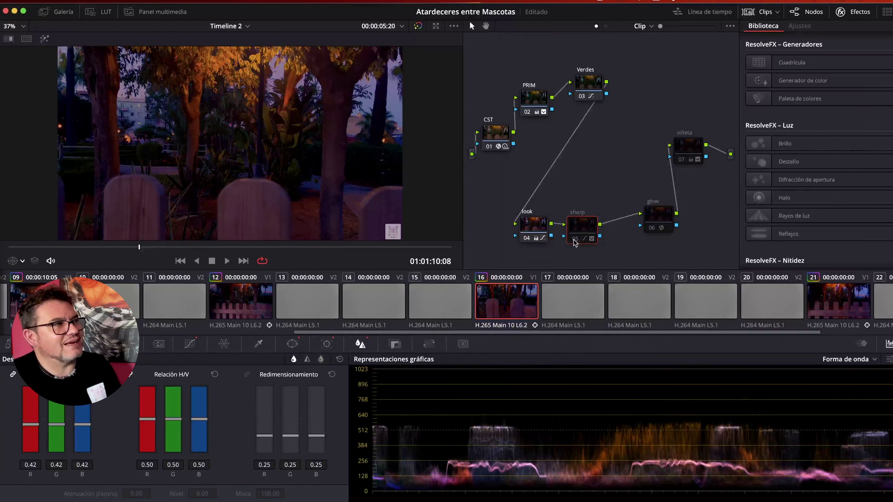
click(575, 241)
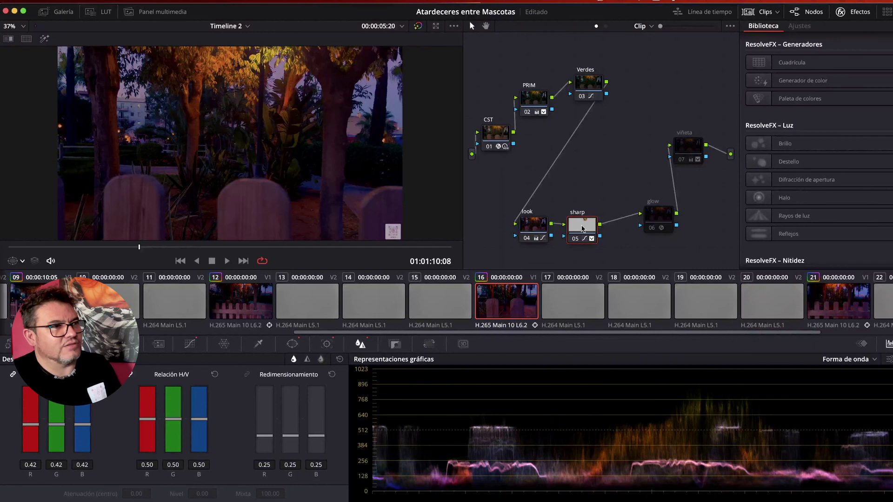
Step: Examine the sharp node's Hue vs. Hue curve and its control points in the orange range
click(190, 344)
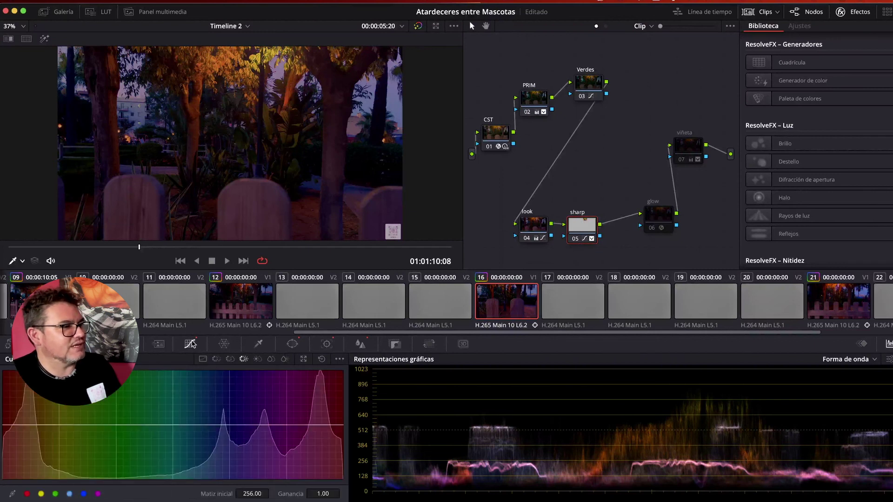
click(216, 359)
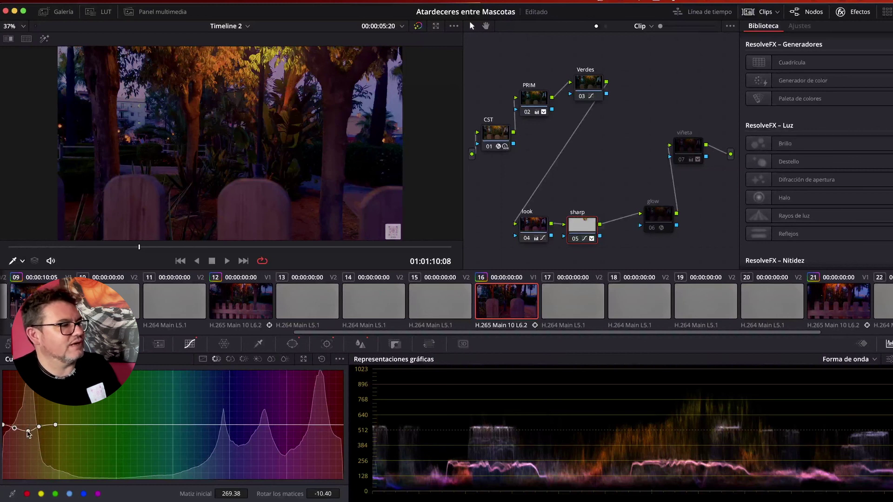
drag(28, 431, 48, 443)
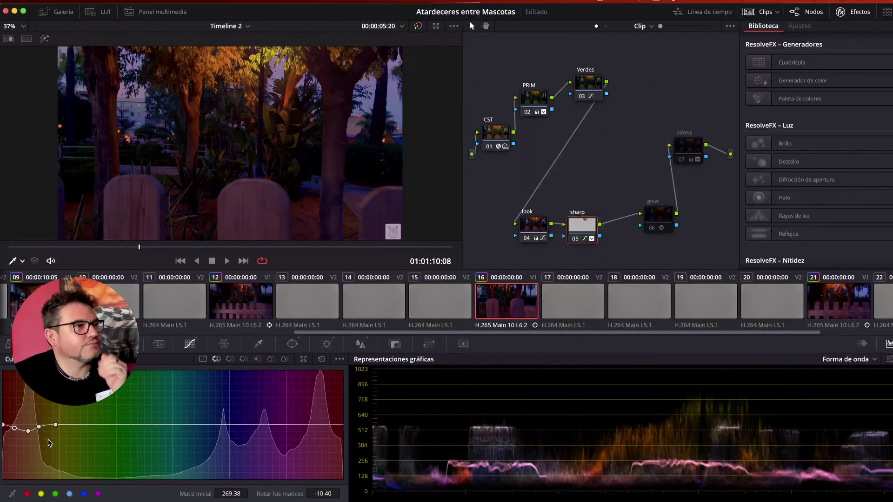
Step: Re-enable the glow and viñeta nodes, and highlight the area isolated by the viñeta node's gradient windows
click(652, 229)
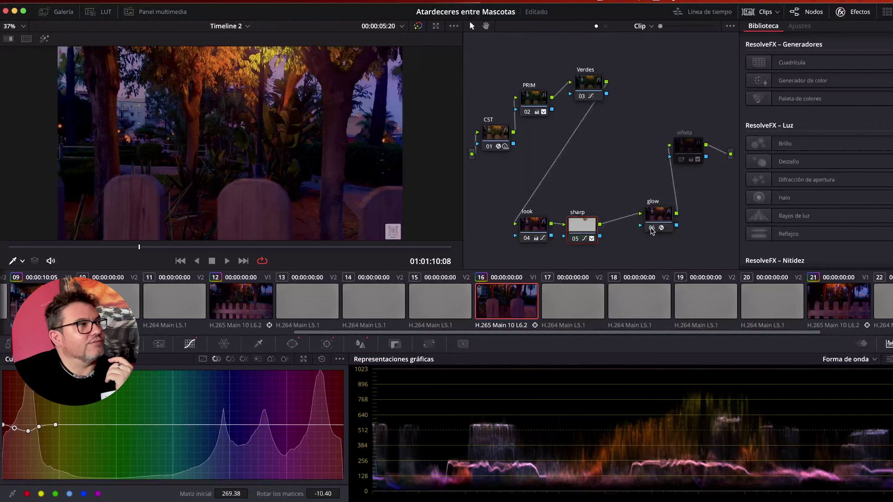
click(681, 160)
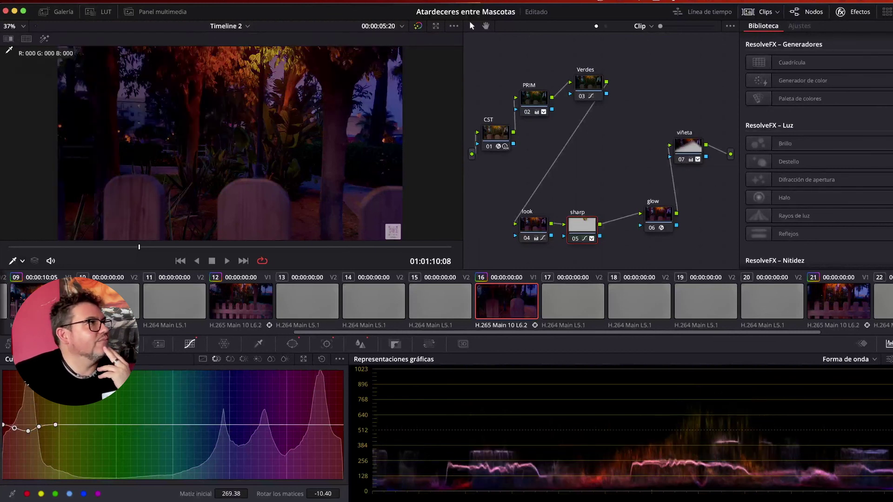
click(44, 39)
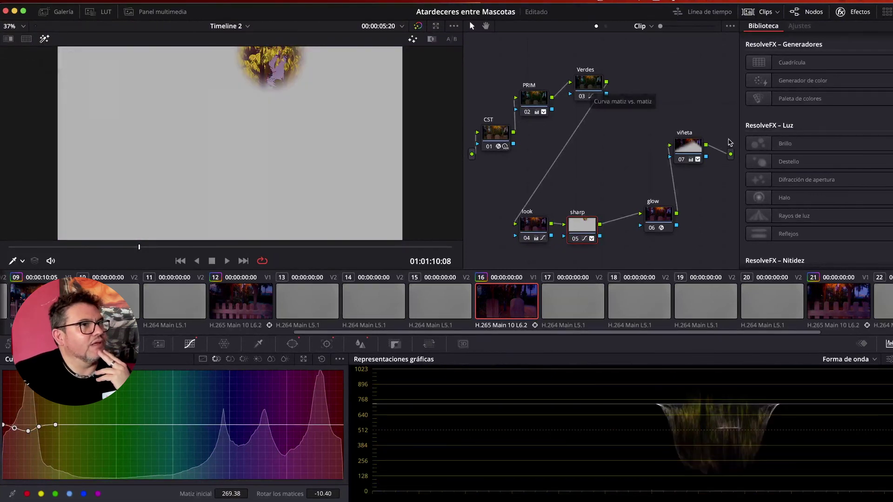
click(677, 155)
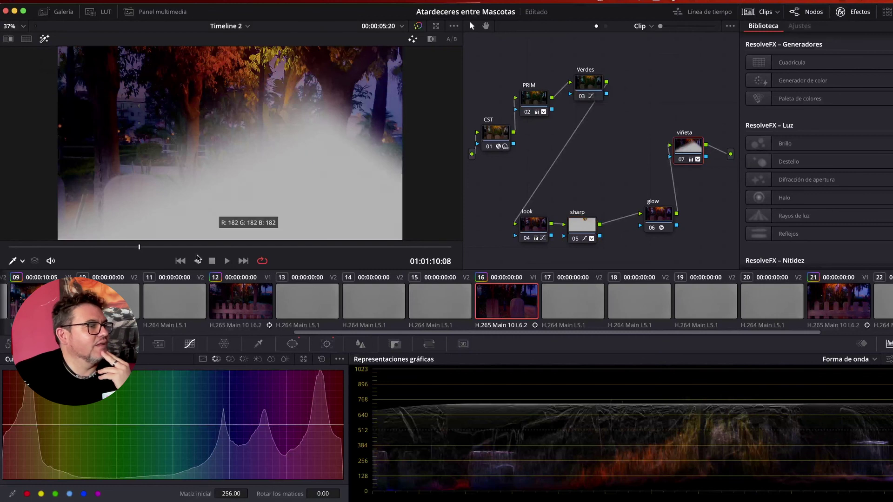
click(292, 344)
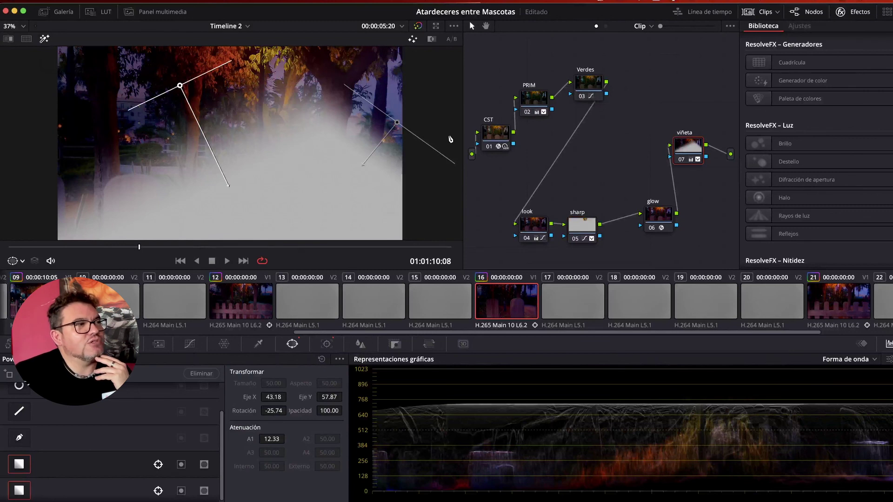
Step: Disable the viñeta node and compare clip 16 with and without its whole grade
click(680, 161)
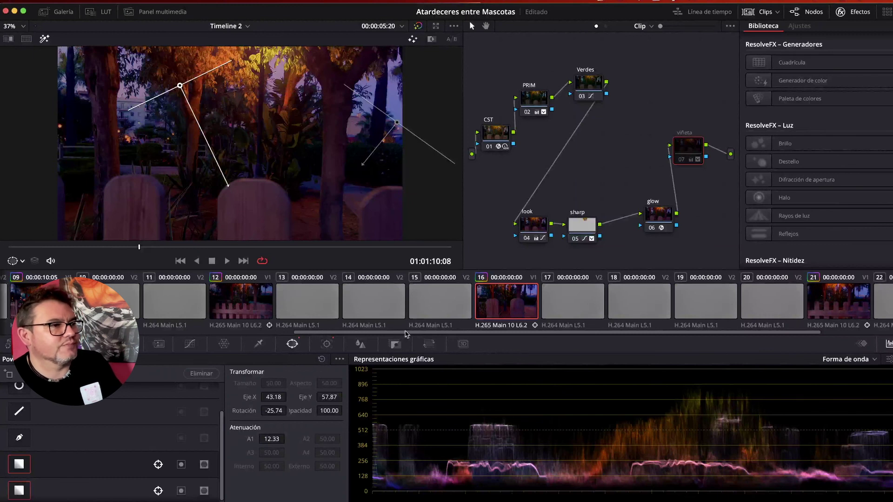
click(418, 27)
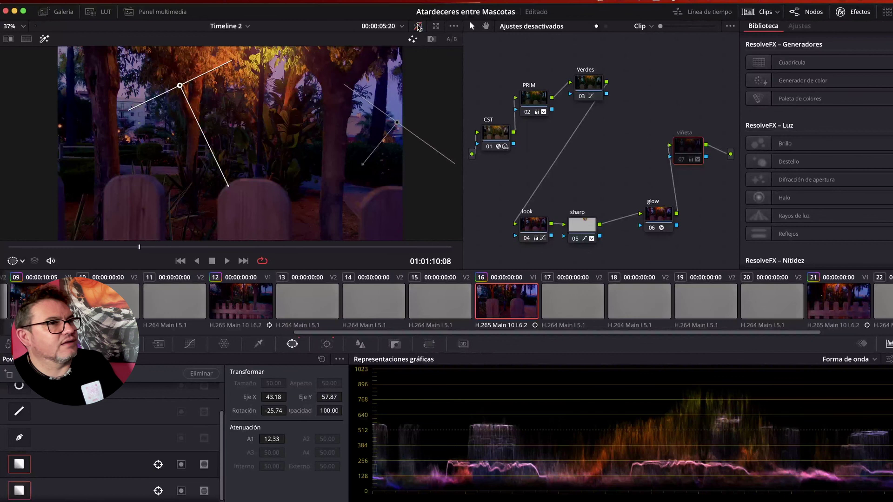
click(418, 27)
click(418, 27)
click(418, 27)
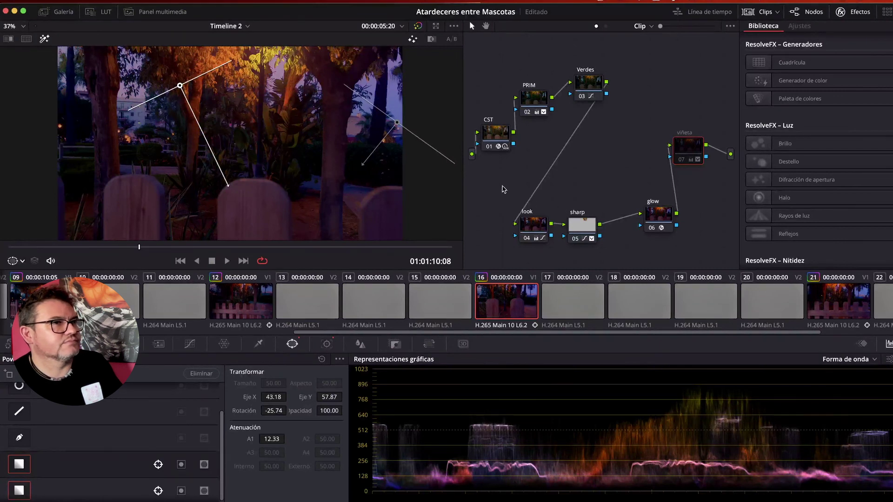
Step: Re-enable the viñeta node, hide the window outlines in the viewer and turn off the highlight
click(681, 160)
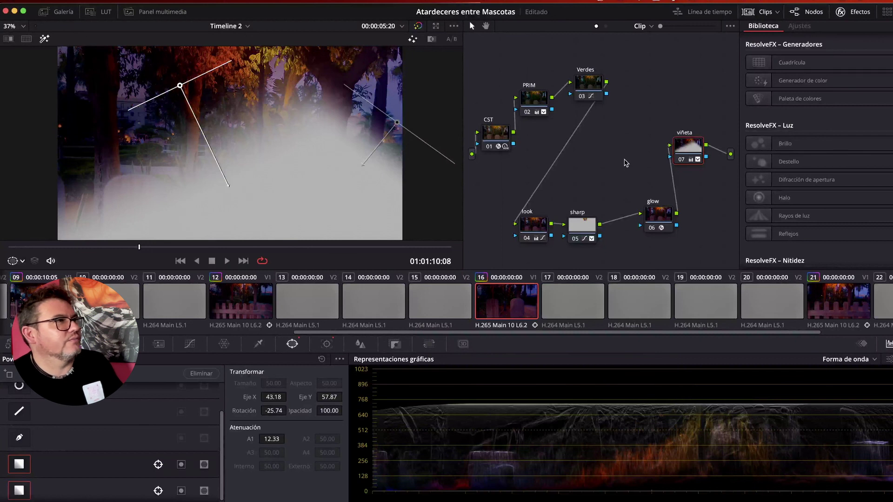
click(22, 261)
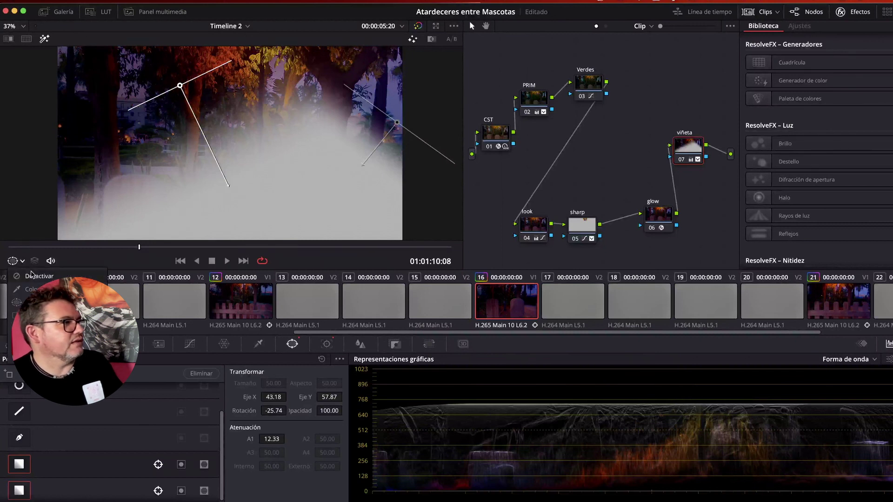
click(32, 276)
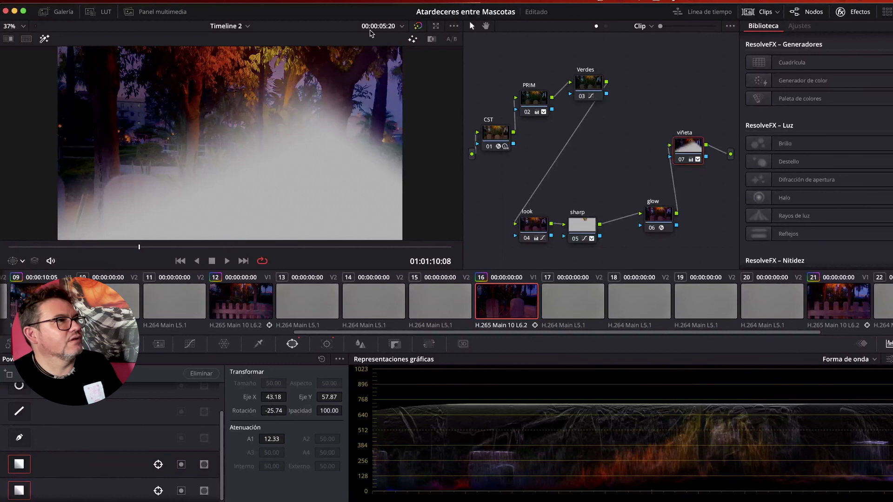
click(44, 38)
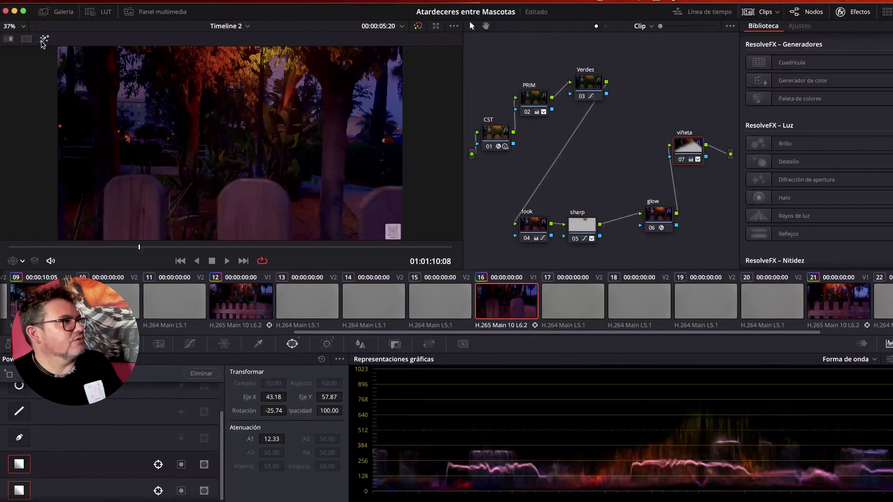
Step: Bypass and restore clip 16's complete grade several times to compare the original image with the night look
click(418, 27)
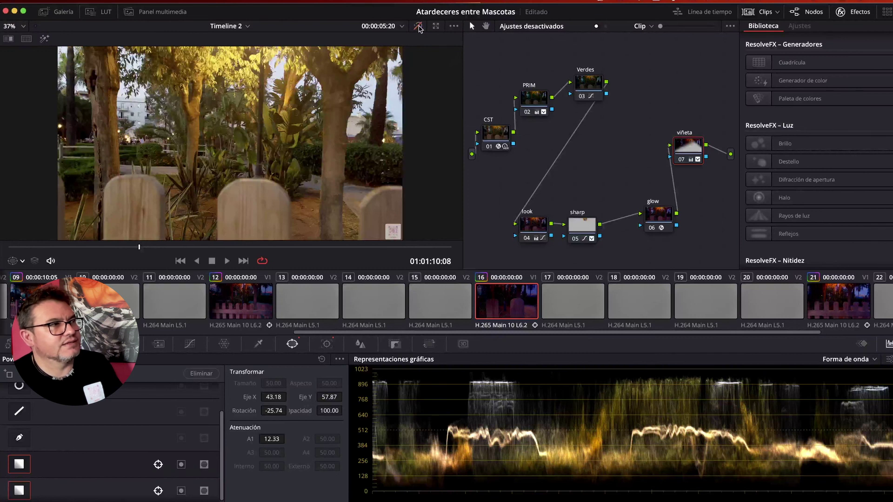
click(418, 26)
click(418, 26)
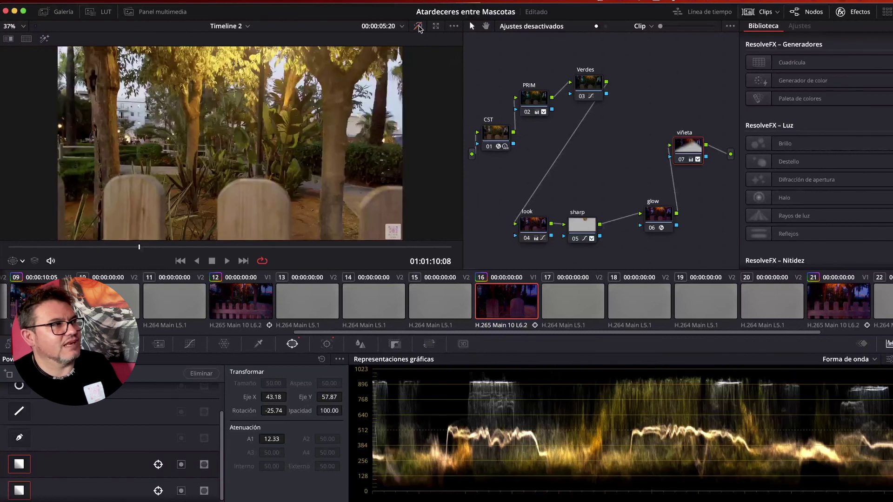
click(419, 27)
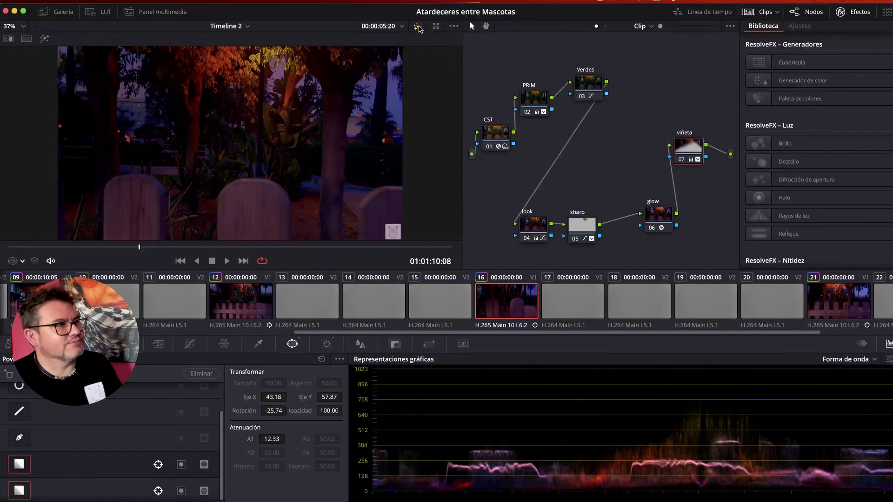
click(418, 26)
click(418, 27)
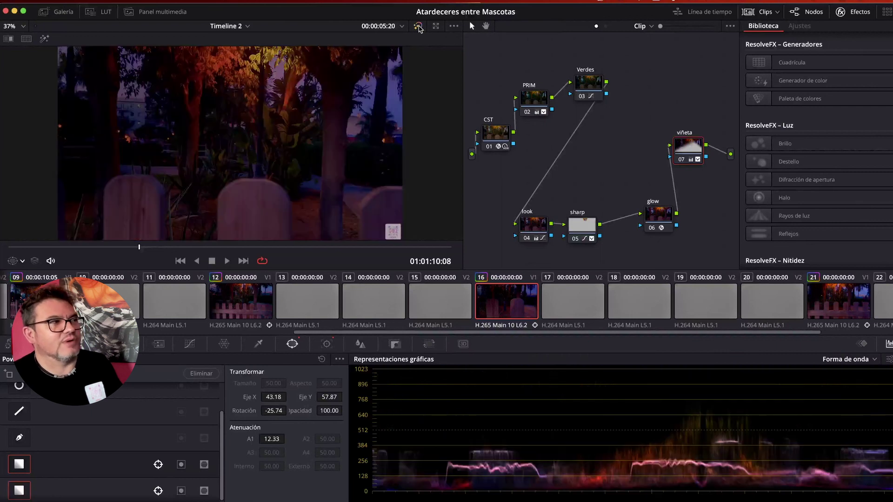
Step: Select clip 21 and scrub through it to 01:01:36:11 to review its night-look grade
click(832, 310)
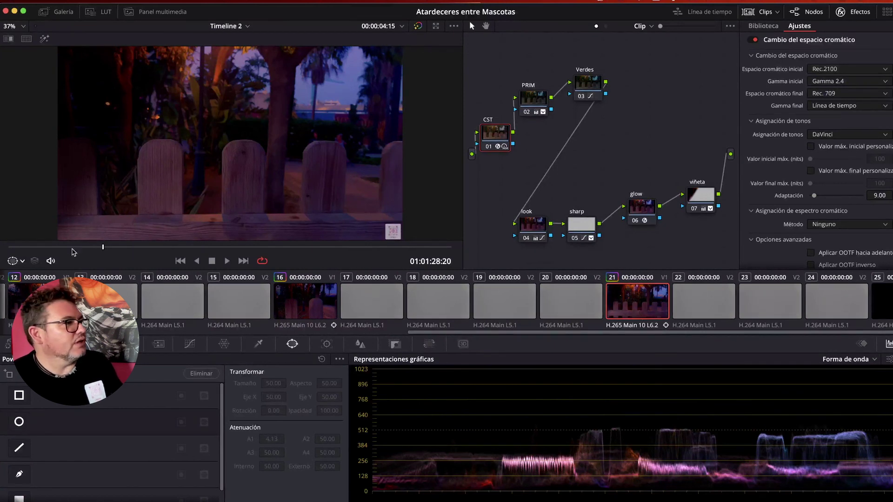
click(43, 249)
drag(42, 250, 251, 248)
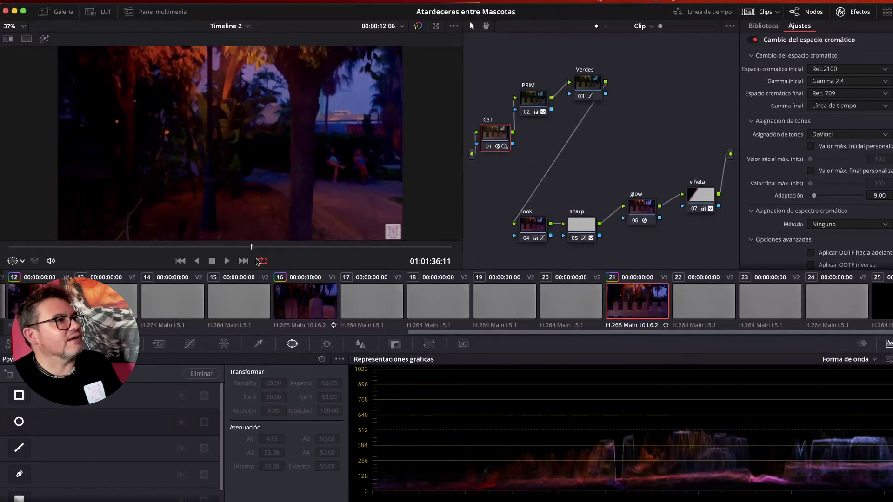
Step: Scrub clip 21 to the street lamp shot around 01:01:39:14 and inspect its night-look grade up close
mouse_move(319, 250)
mouse_down()
mouse_move(437, 247)
mouse_move(347, 249)
mouse_move(319, 240)
mouse_up()
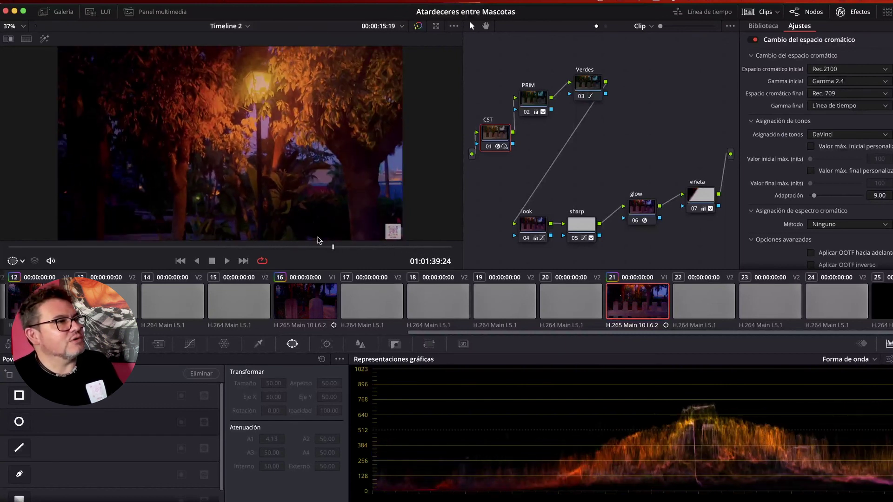
scroll(269, 136, up, 3)
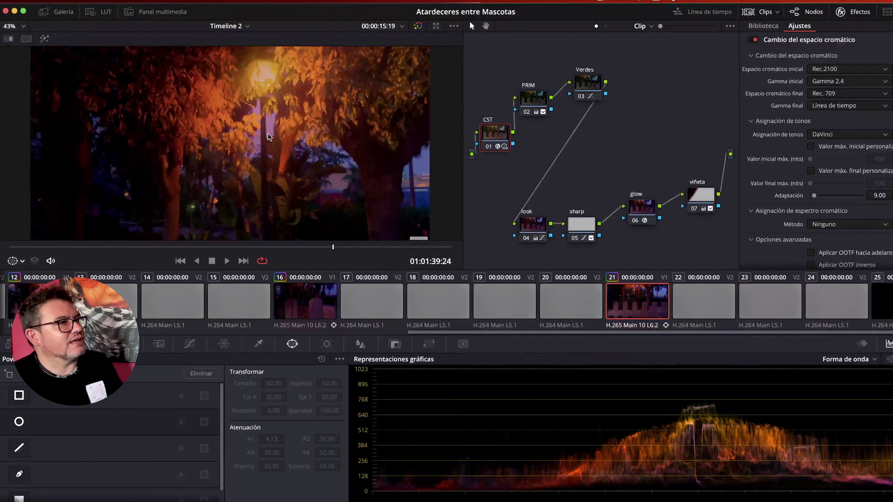
scroll(269, 137, down, 4)
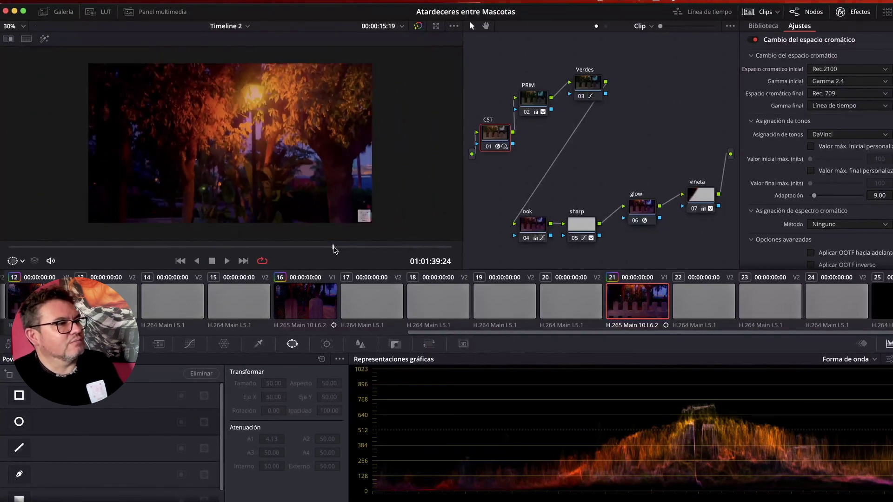
drag(333, 250, 325, 250)
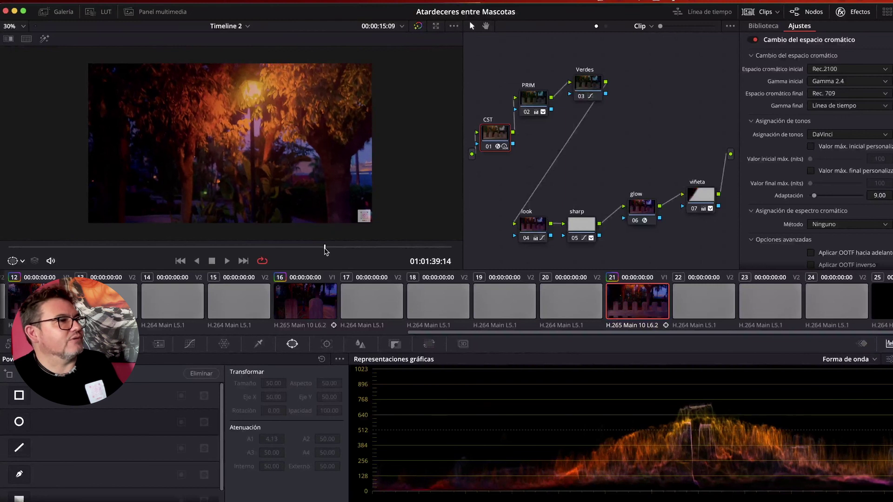
Step: Disable all of clip 21's nodes and scrub through the ungraded footage, ending on the fence at 01:01:25:20
drag(481, 60, 710, 237)
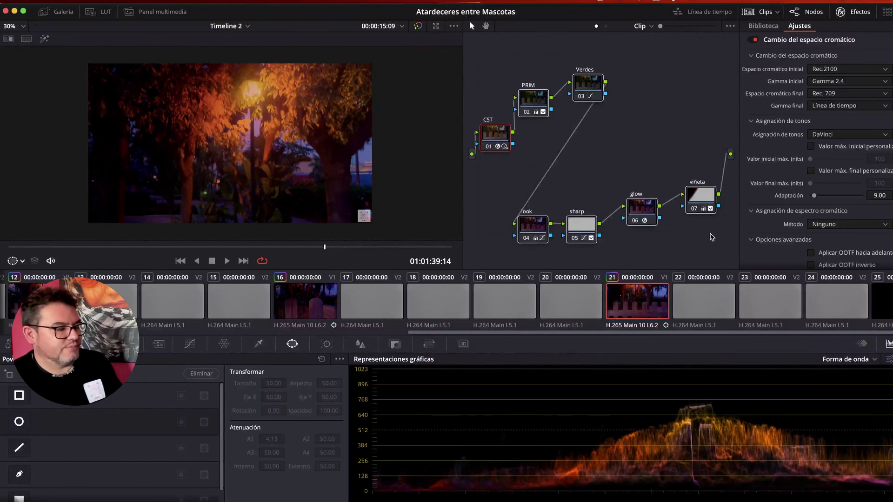
key(super+d)
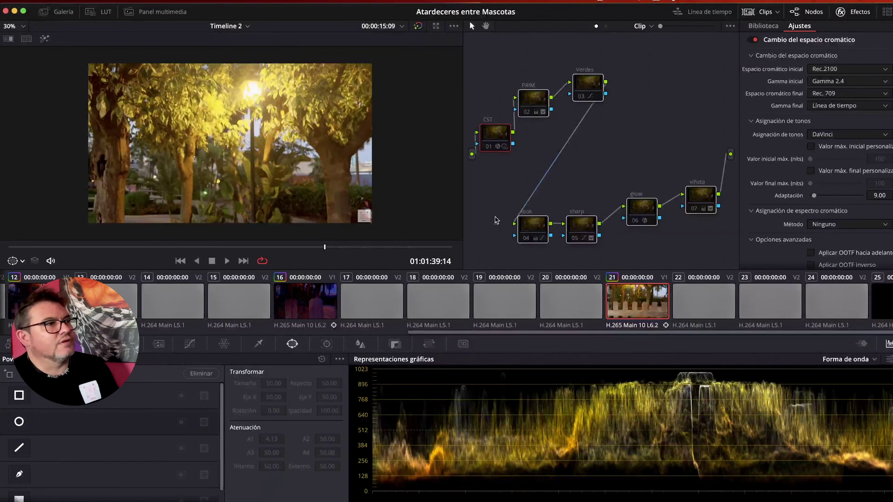
click(88, 247)
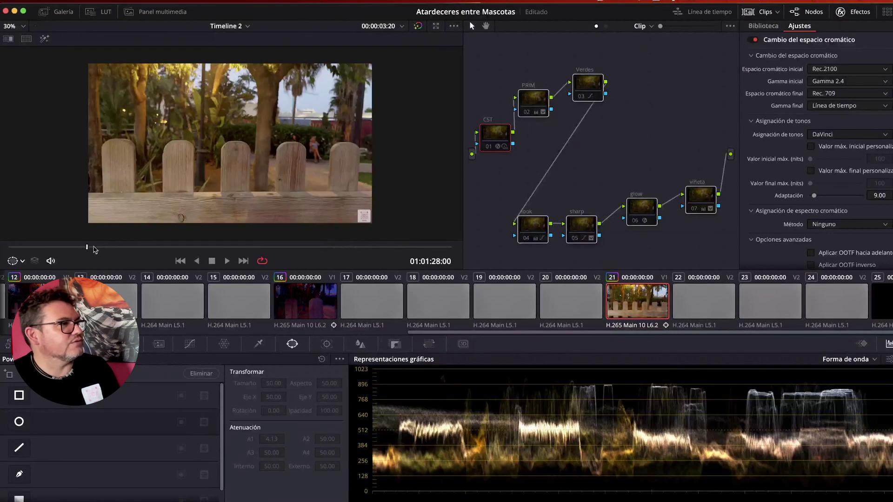
click(48, 247)
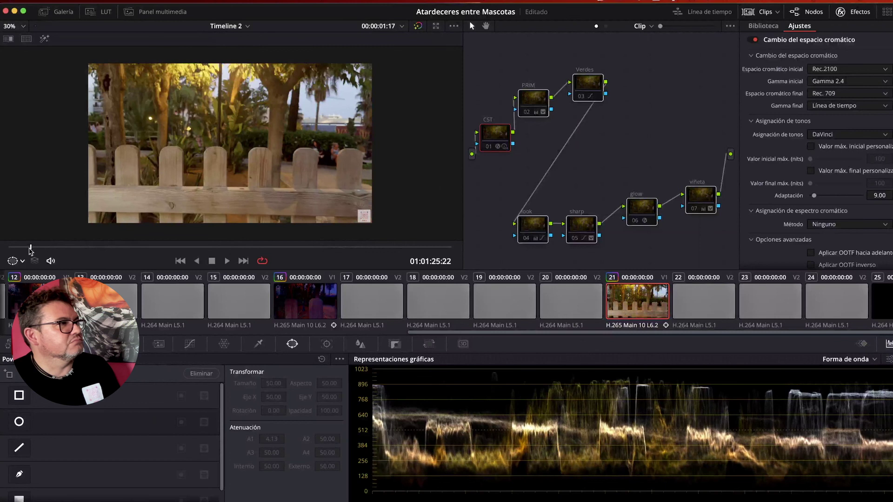
click(85, 247)
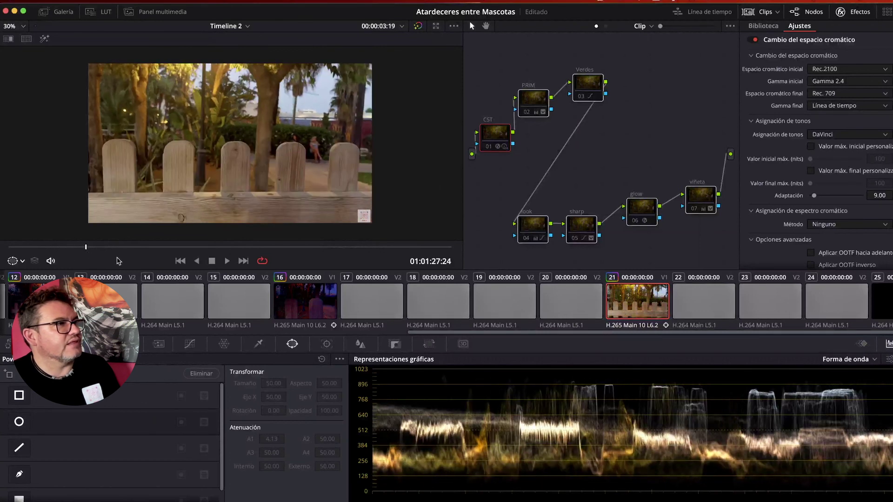
click(140, 247)
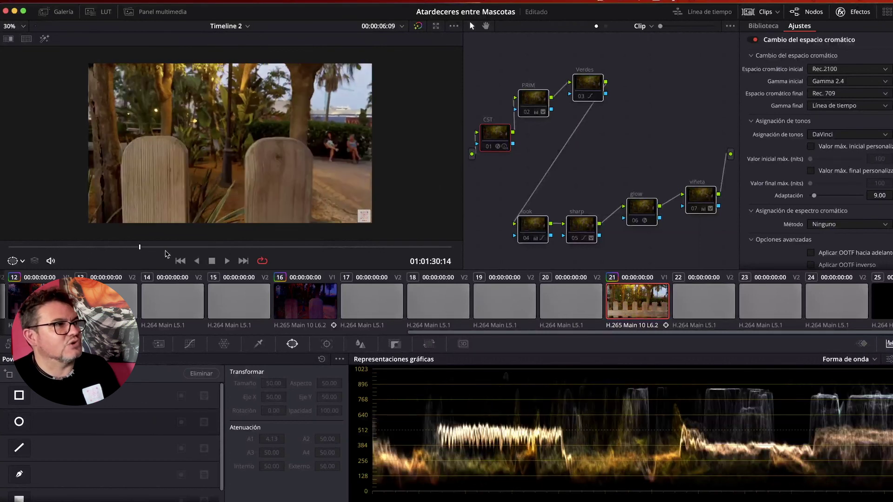
click(230, 248)
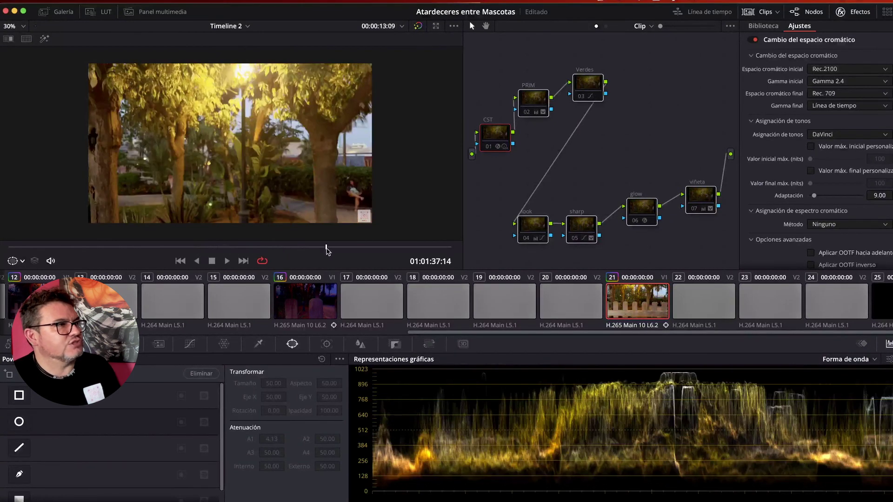
click(436, 248)
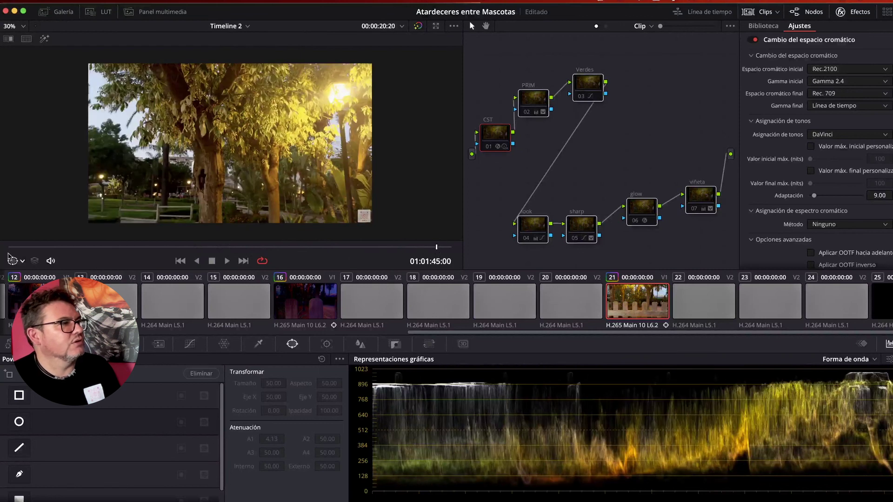
click(42, 247)
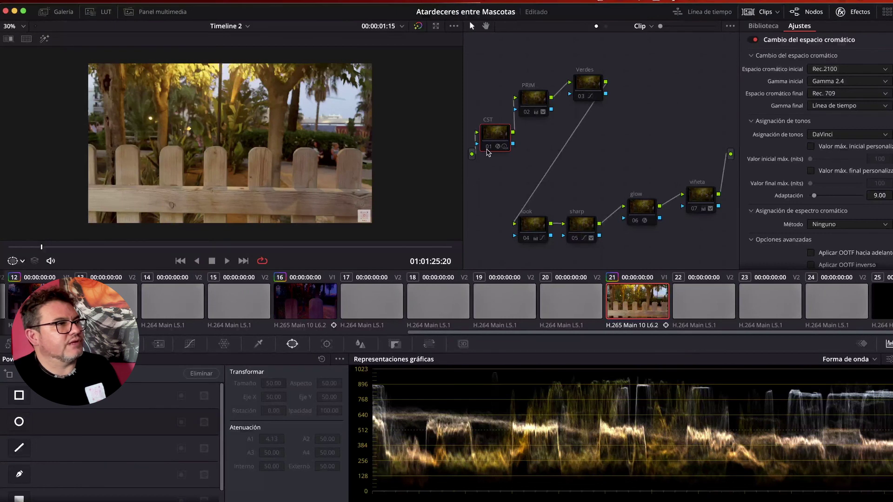
Step: Re-enable clip 21's CST and PRIM nodes, comparing the image with and without PRIM
click(487, 149)
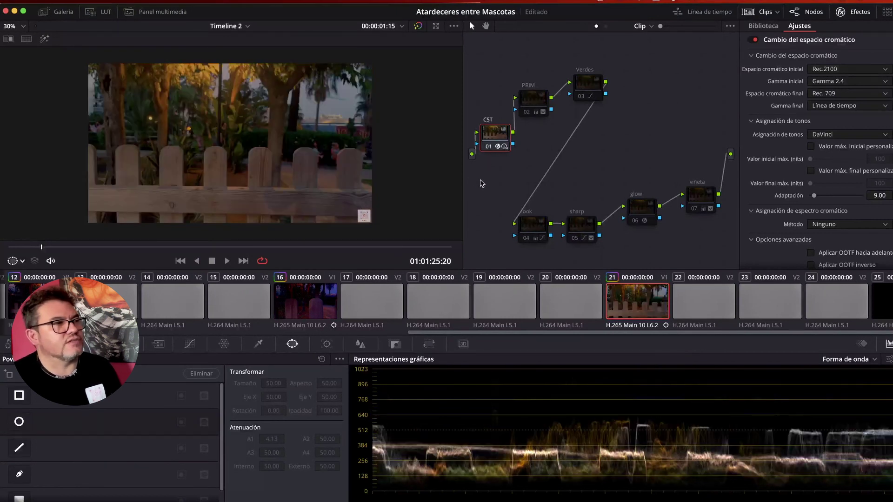
click(527, 112)
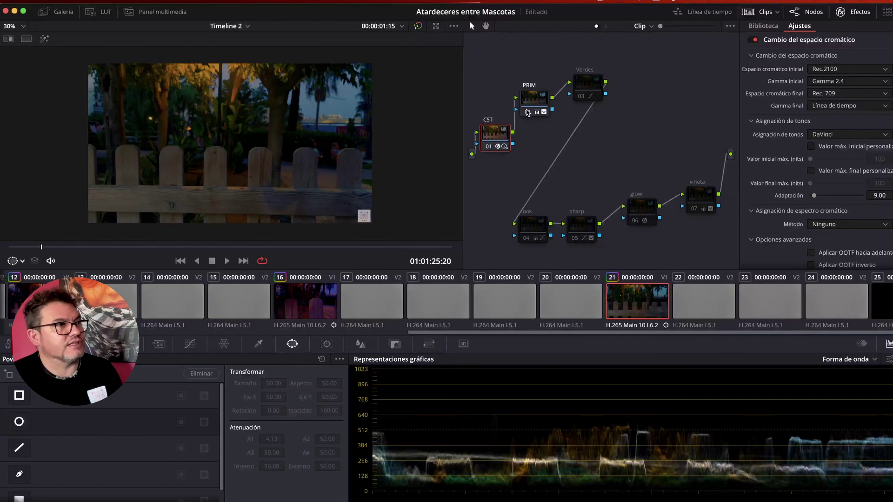
click(527, 112)
click(527, 112)
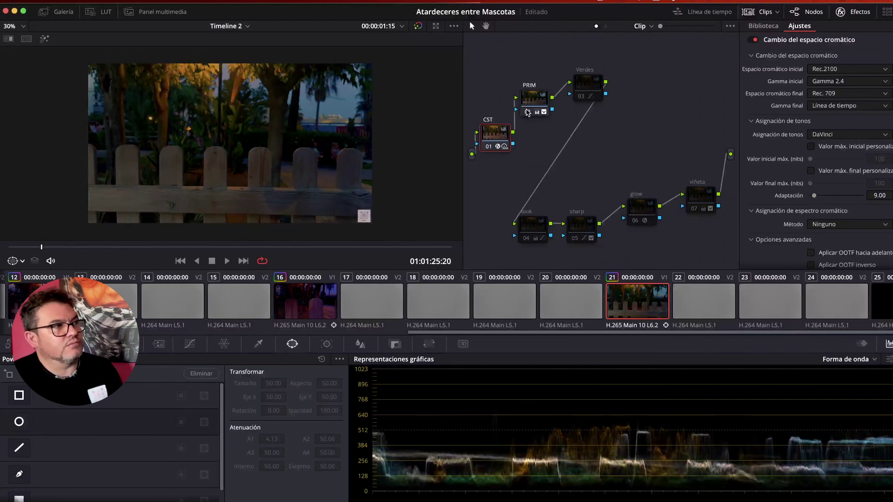
Step: Re-enable the Verdes, look and sharp nodes of clip 21
click(580, 97)
click(581, 97)
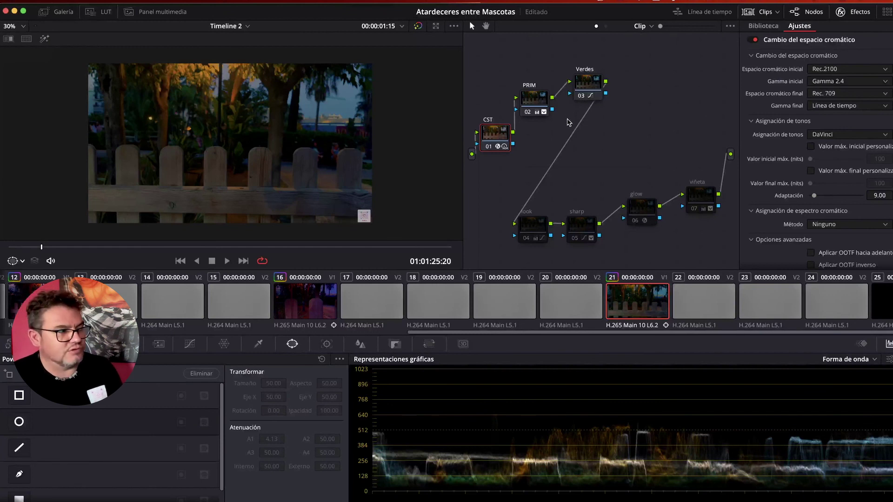
click(527, 240)
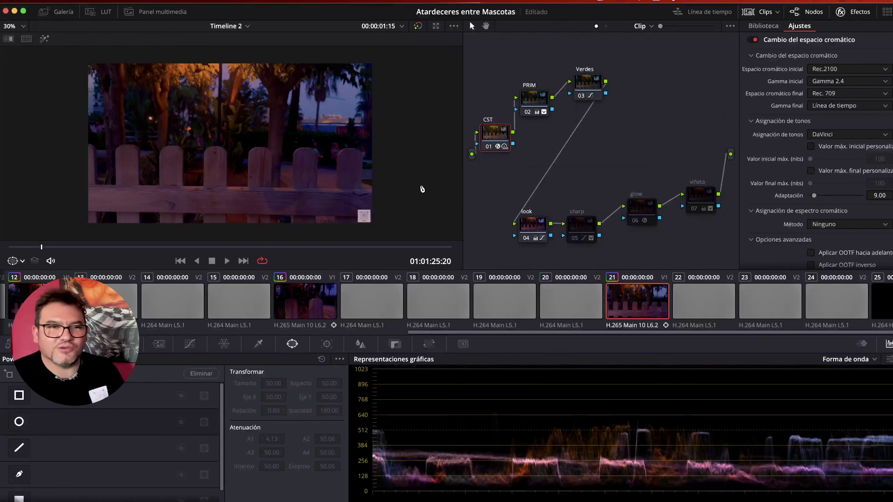
click(575, 239)
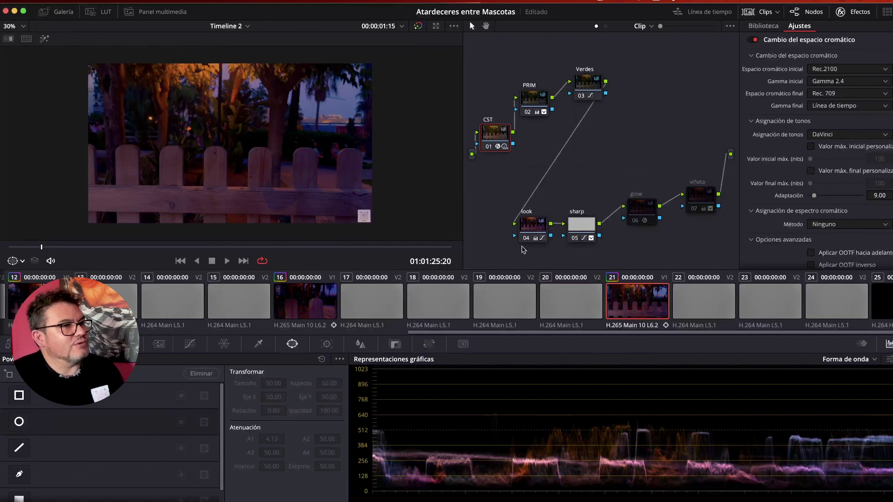
Step: Show the sharp node's window tracking data, highlight its isolated area and scrub to the street lamp at 01:01:40:02
click(579, 231)
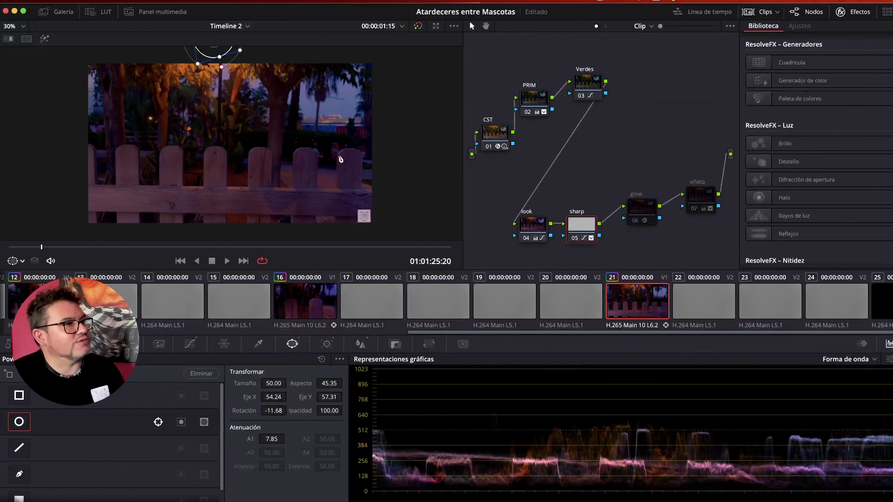
scroll(326, 160, down, 3)
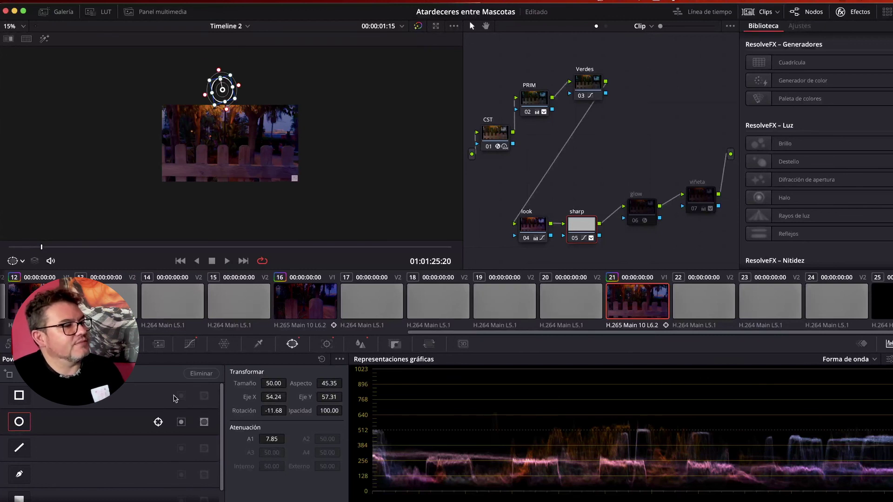
click(327, 344)
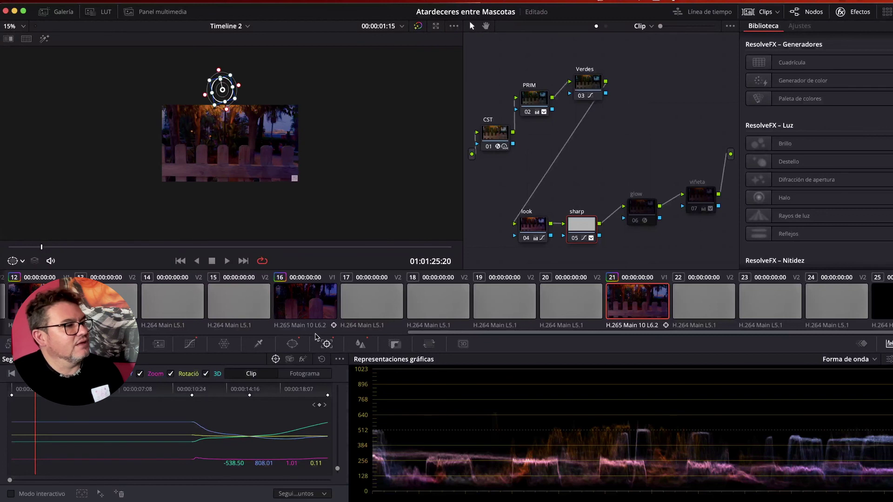
click(44, 39)
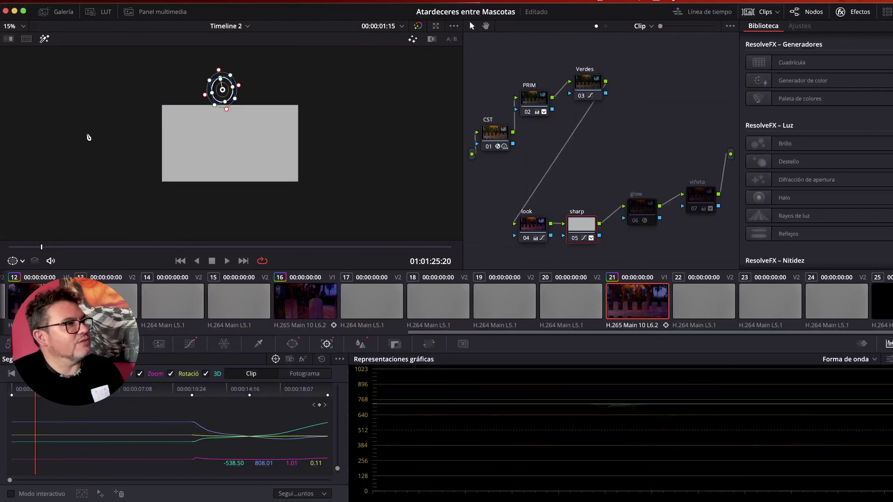
drag(61, 247, 335, 251)
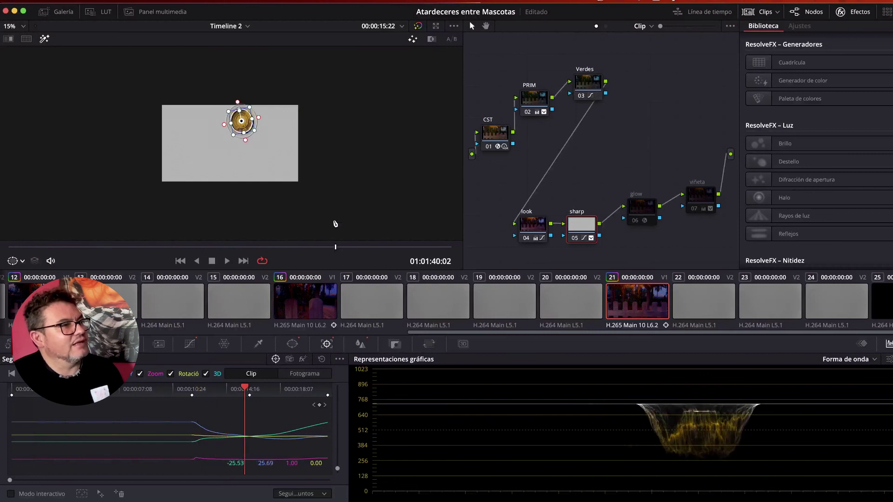
Step: Scrub back and forth with the highlight on to check how the circular window follows the street lamp
scroll(335, 223, up, 5)
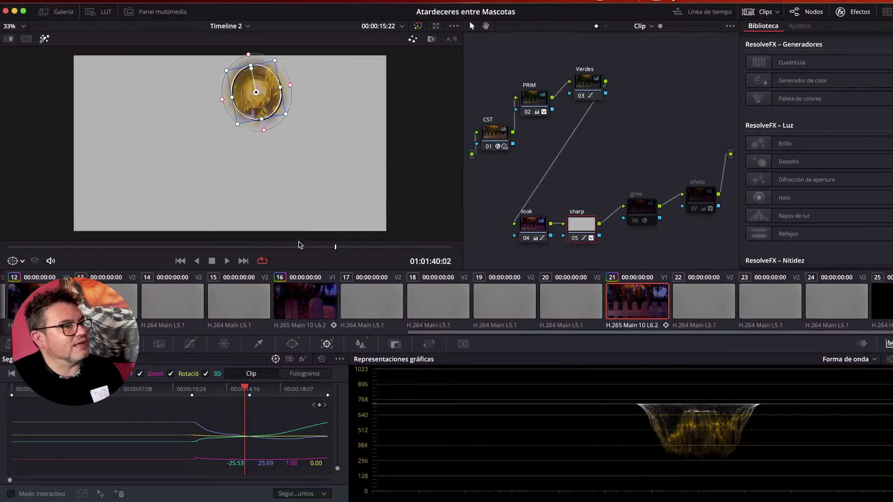
click(283, 249)
click(254, 249)
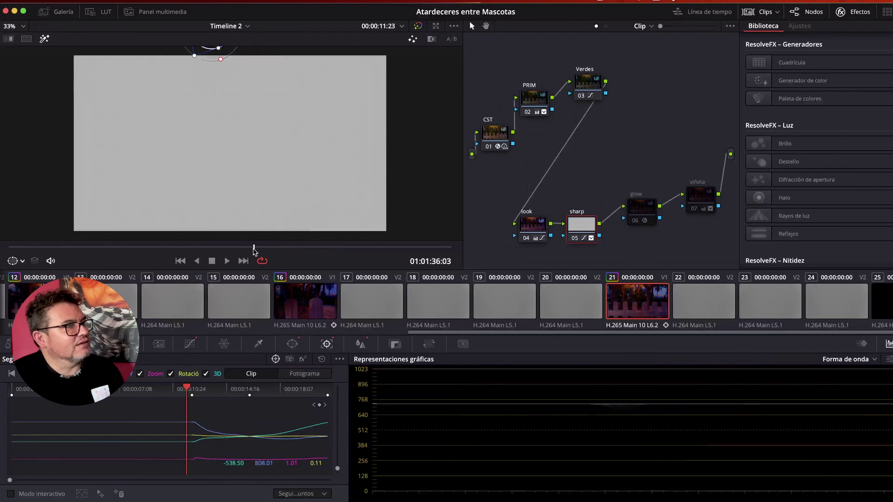
drag(254, 249, 336, 240)
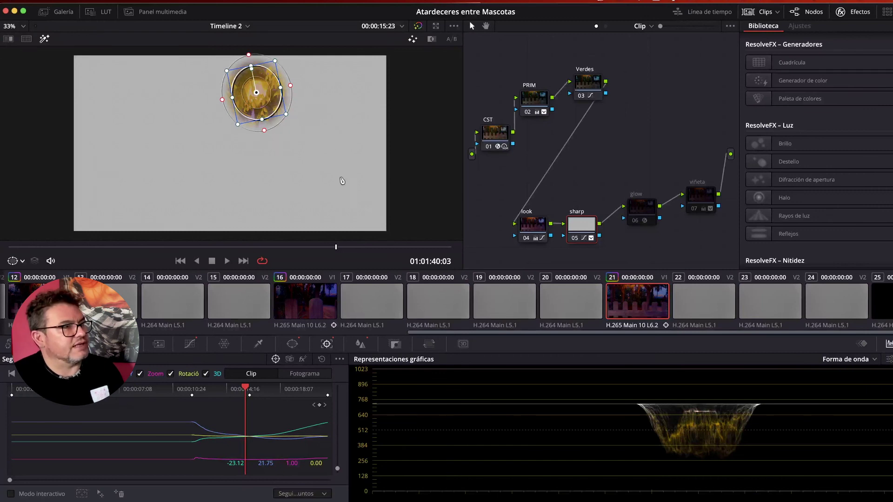
drag(332, 248, 478, 246)
drag(420, 246, 321, 248)
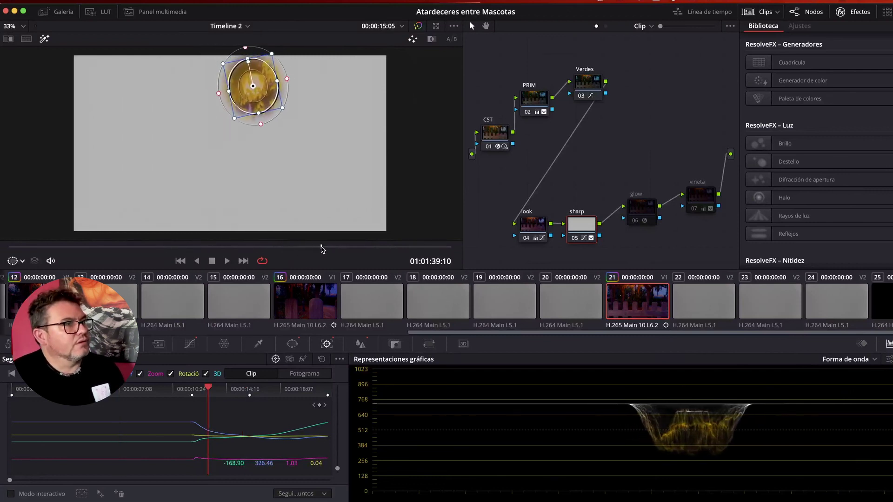
Step: Turn off the highlight and display the sharp node's hue curve
click(45, 40)
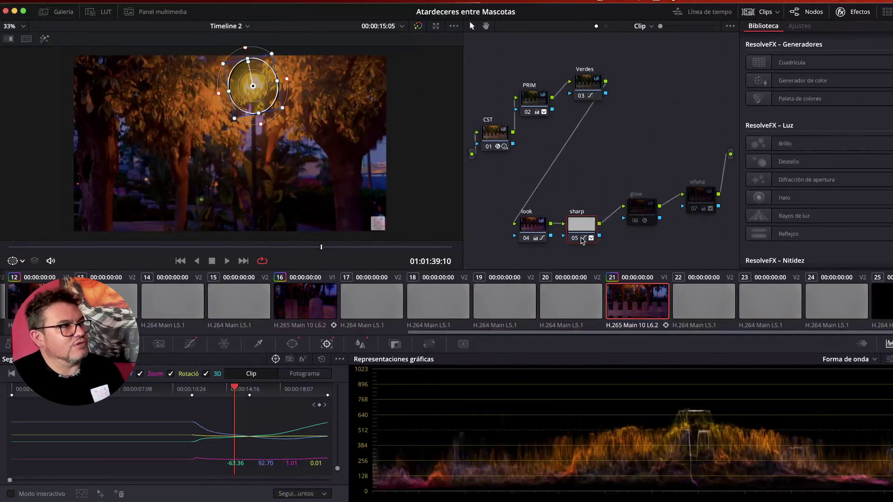
click(185, 346)
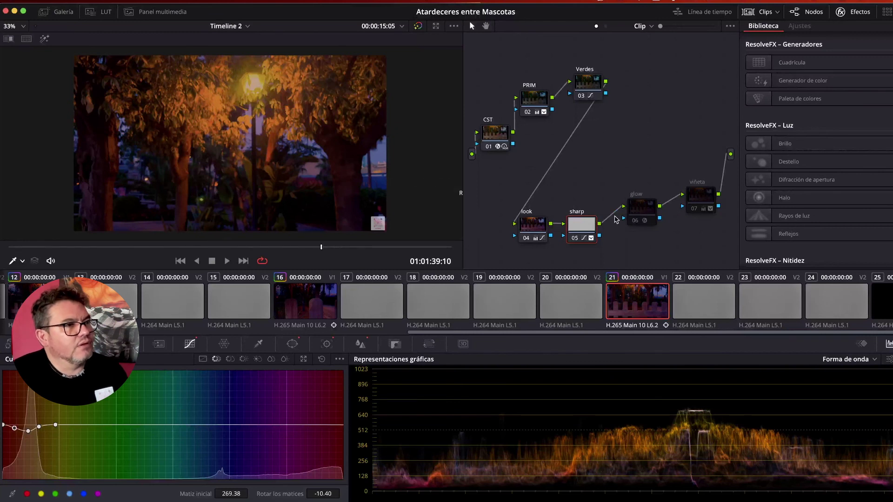
Step: Re-enable the glow and viñeta nodes and scrub through clip 21's complete night grade, stopping at 01:01:32:11
click(636, 221)
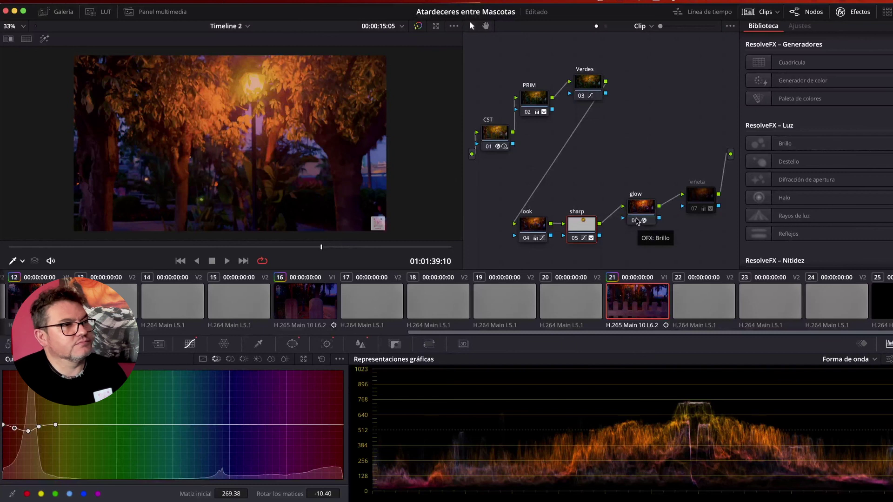
click(692, 209)
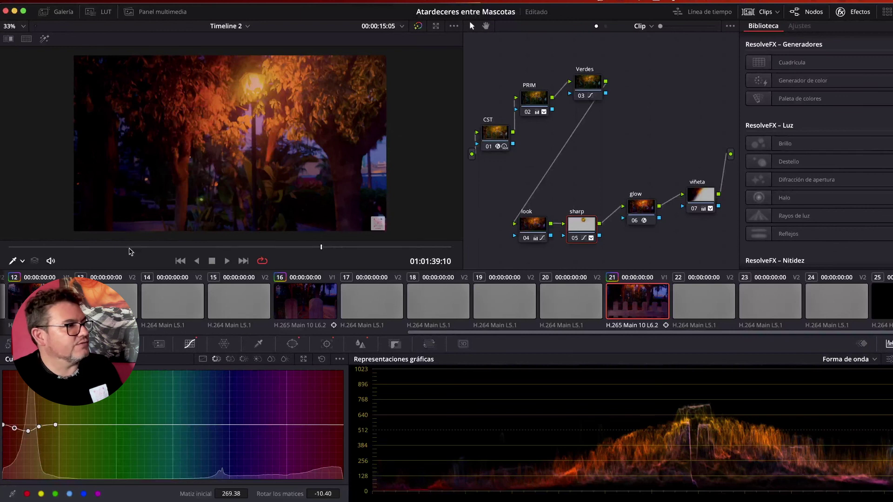
click(29, 248)
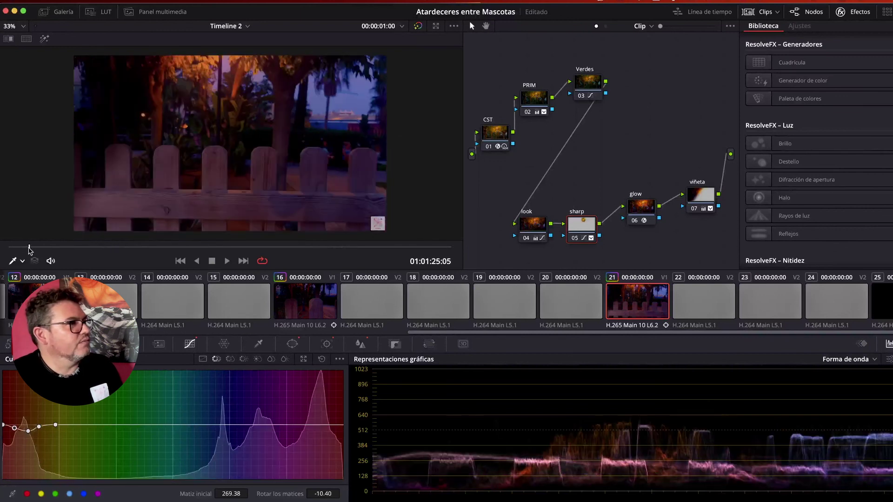
drag(29, 248, 507, 269)
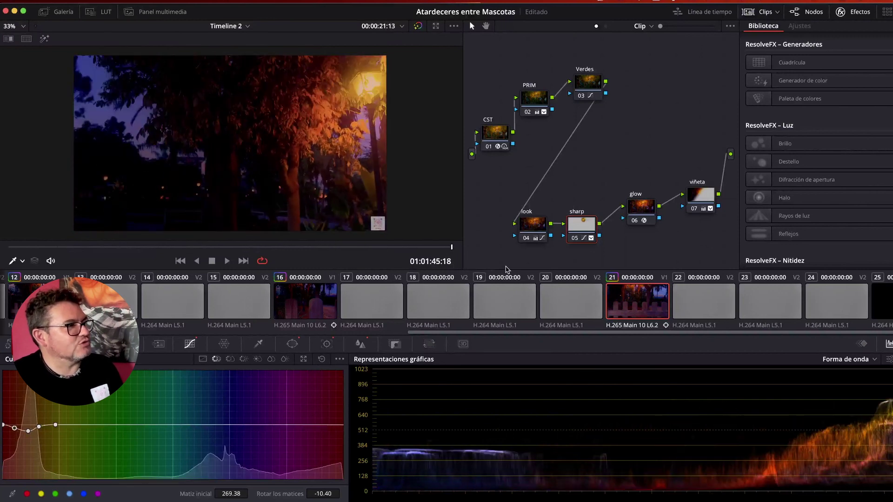
click(191, 248)
drag(191, 248, 179, 247)
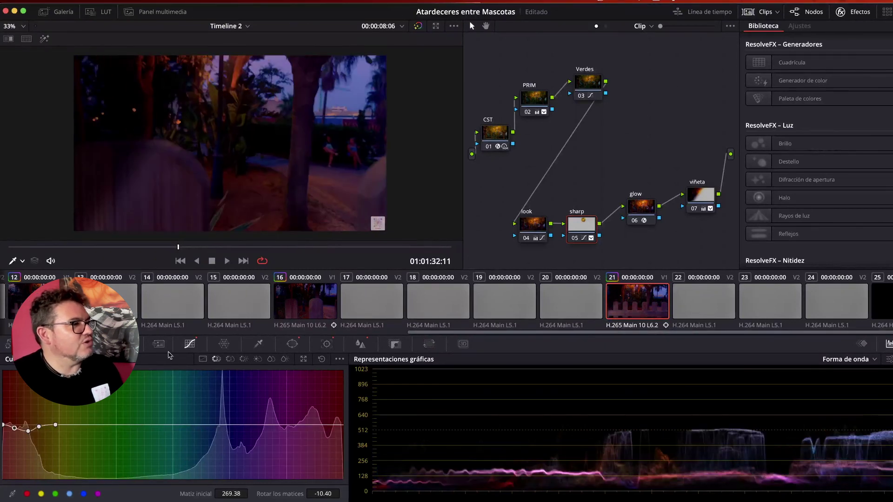
Step: Examine the viñeta node's gradient window, highlighting its affected area and displaying its tracking data, and turn the highlight off
click(292, 343)
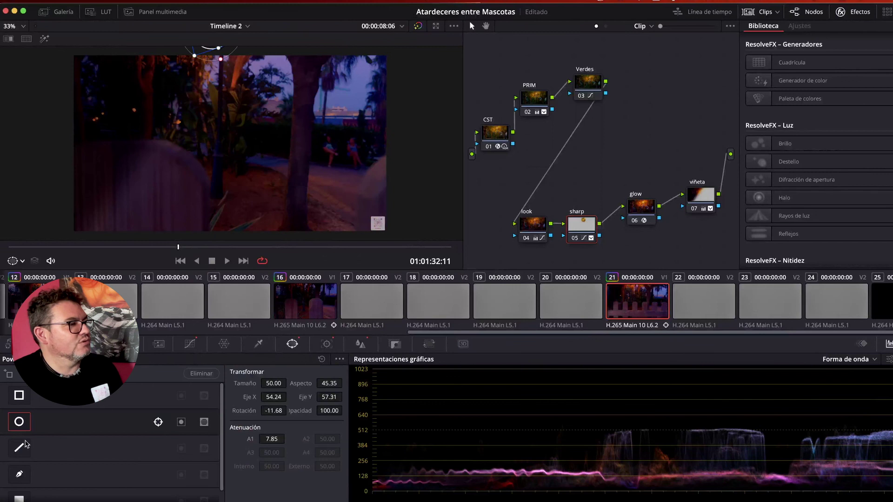
click(704, 203)
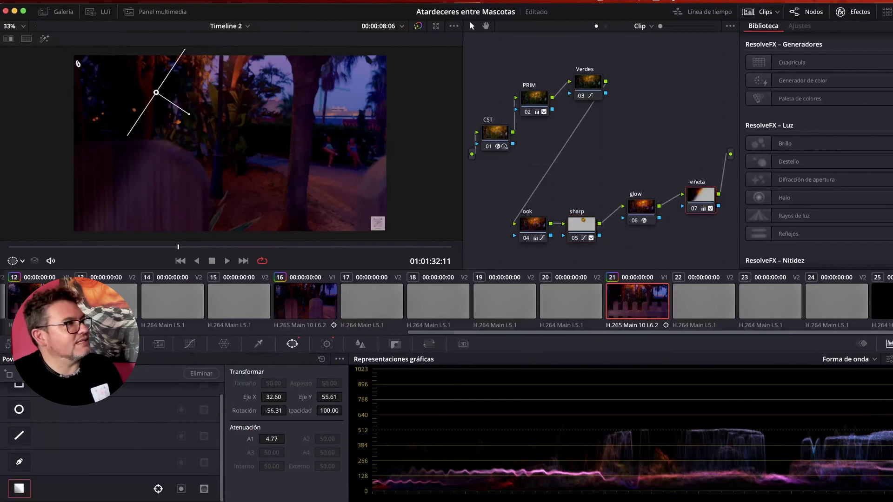
click(44, 38)
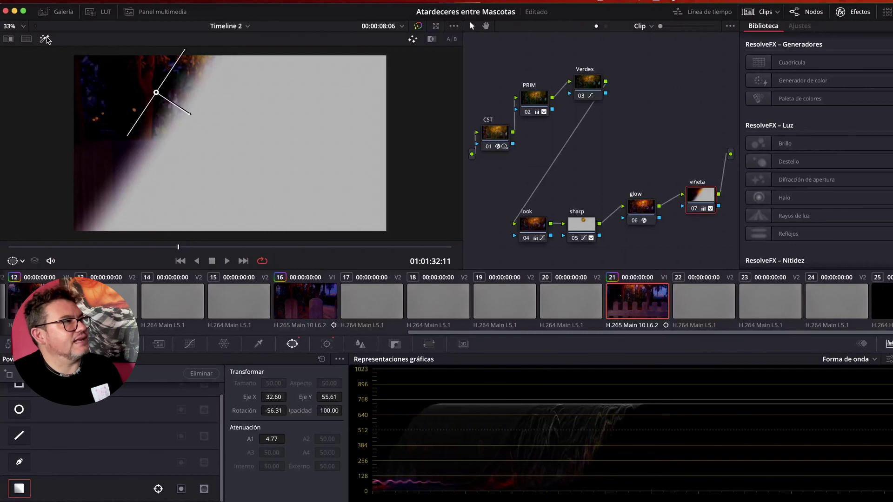
click(327, 344)
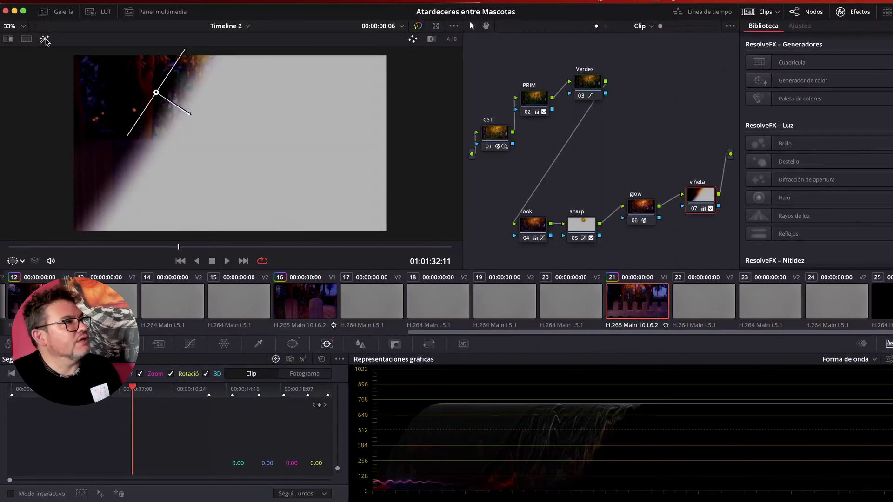
click(44, 40)
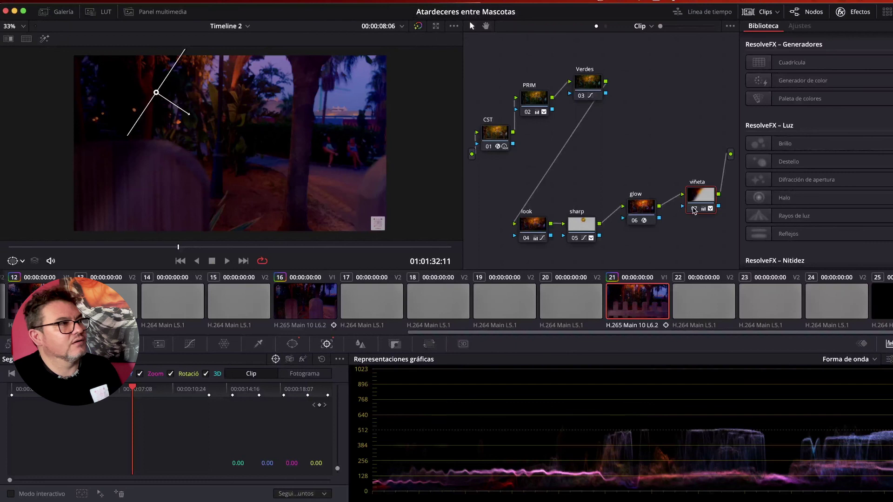
Step: Toggle the viñeta node off and on to compare the frame with and without its darkening, leaving it enabled
click(694, 209)
click(695, 210)
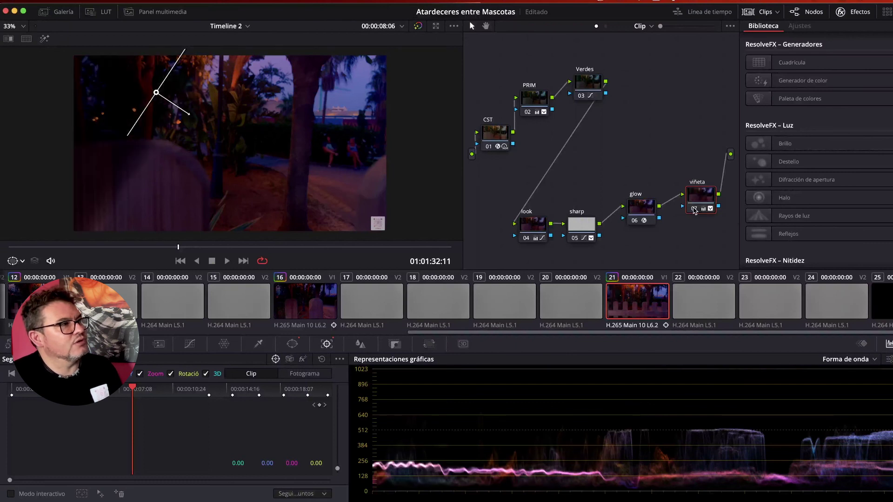
click(694, 209)
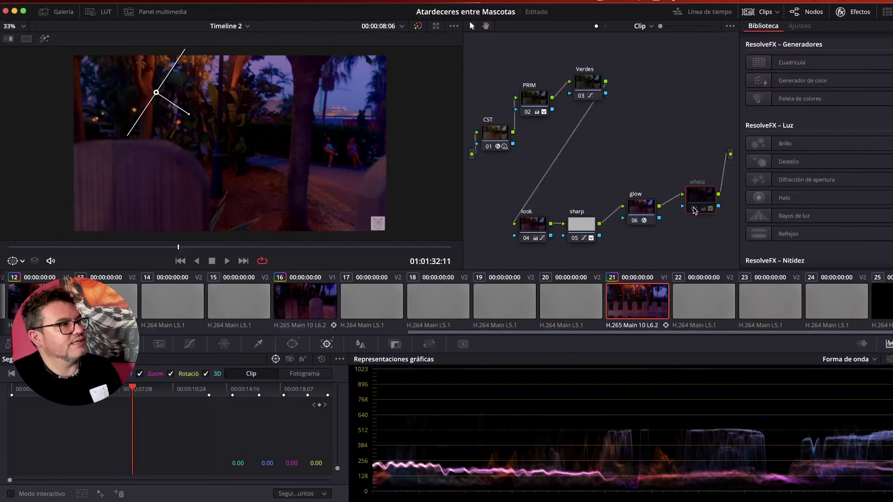
click(693, 210)
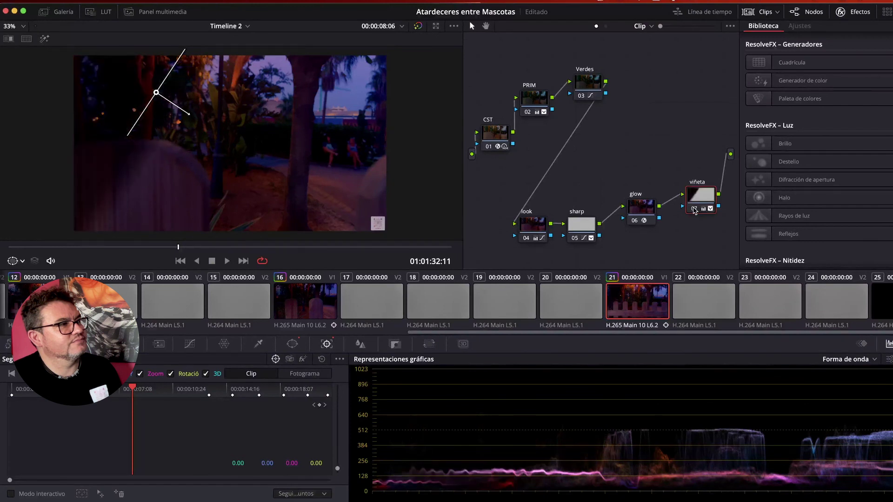
click(694, 209)
click(693, 209)
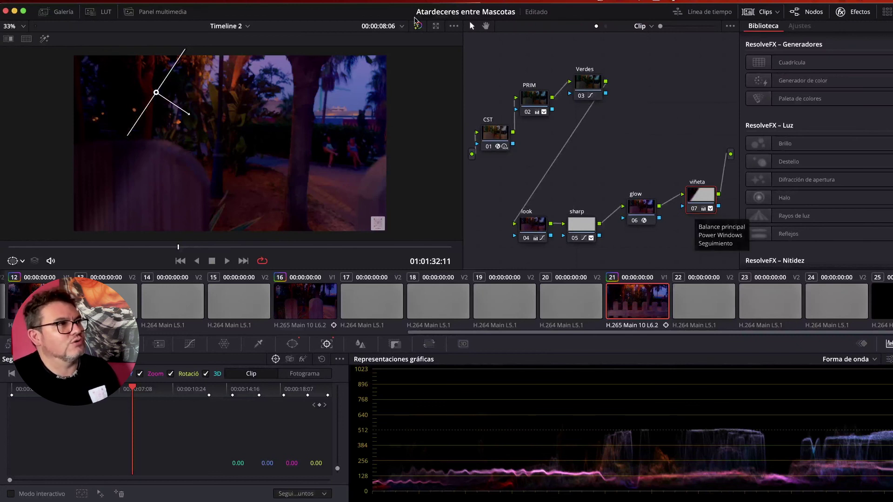
Step: Bypass all grades to view the original image, hide the window overlay and re-enable the grades
click(417, 29)
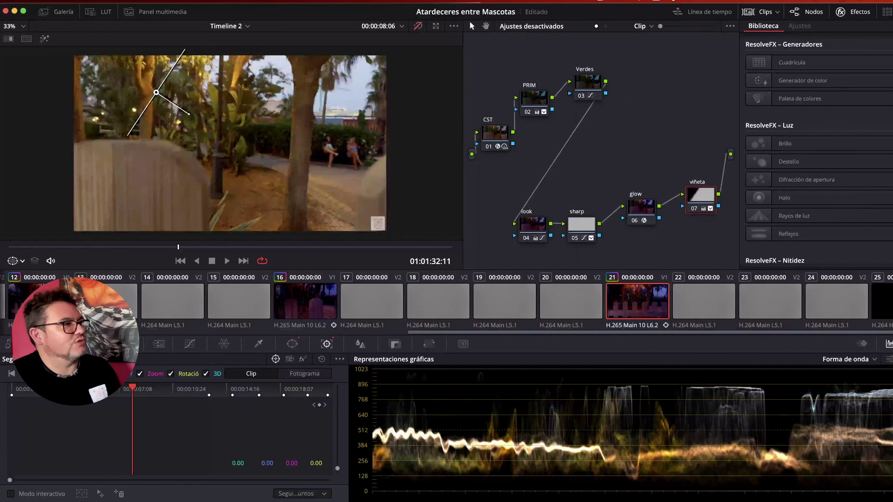
click(10, 263)
click(38, 277)
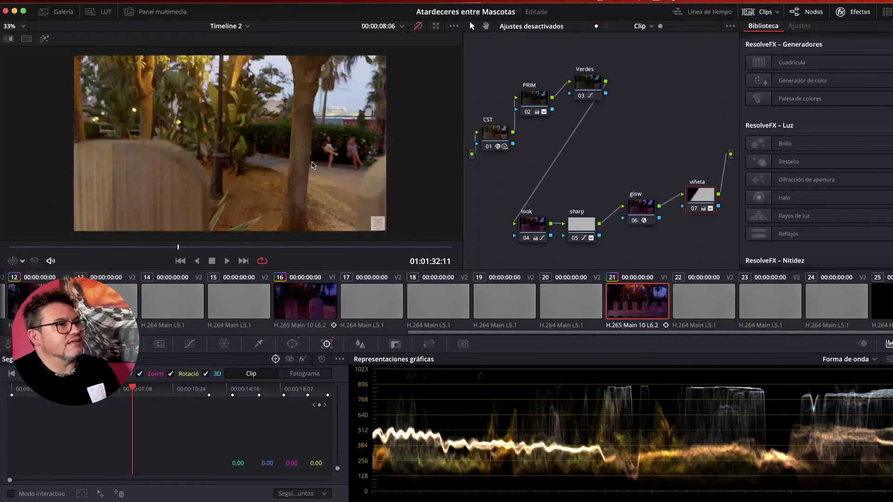
click(419, 27)
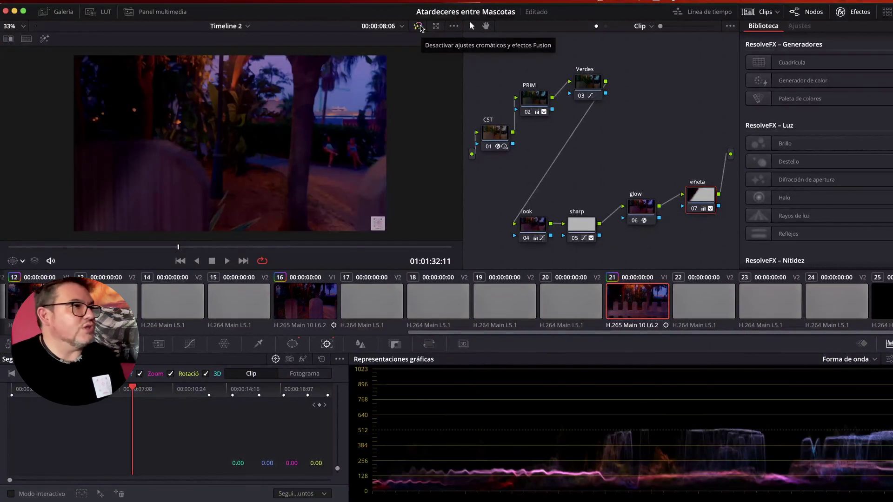
Step: Examine the purple sky and foliage edges of clip 21 in close-up at 01:01:32:11 for image degradation
scroll(365, 77, up, 2)
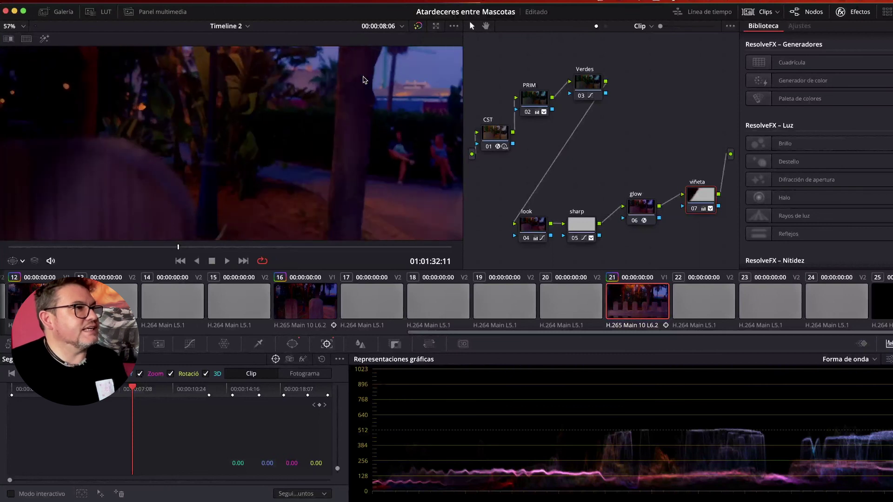
scroll(408, 189, up, 4)
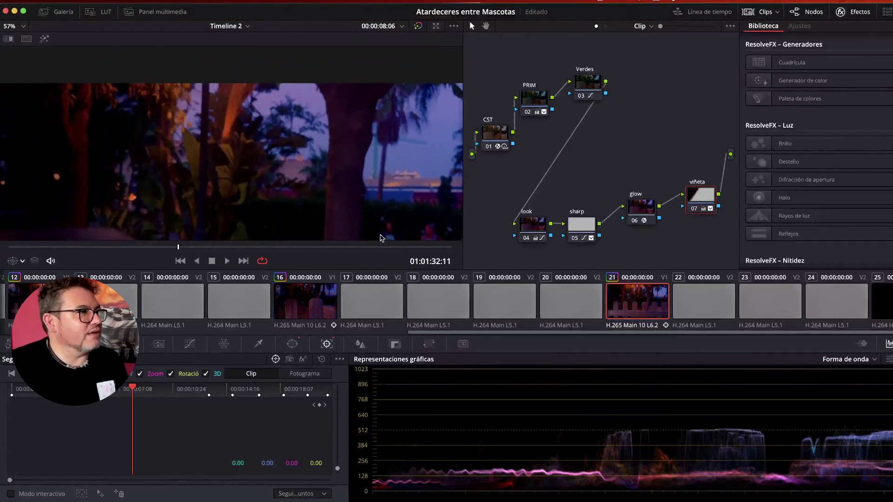
drag(377, 169, 329, 219)
scroll(355, 93, up, 3)
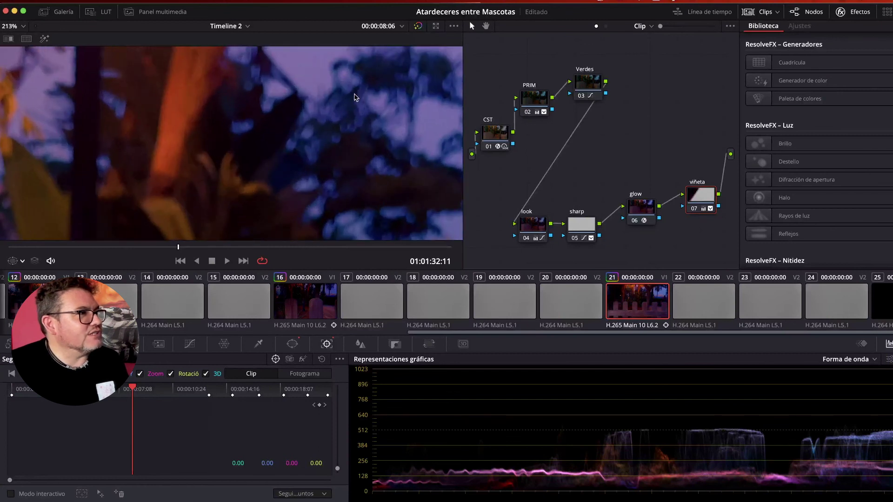
drag(353, 95, 329, 219)
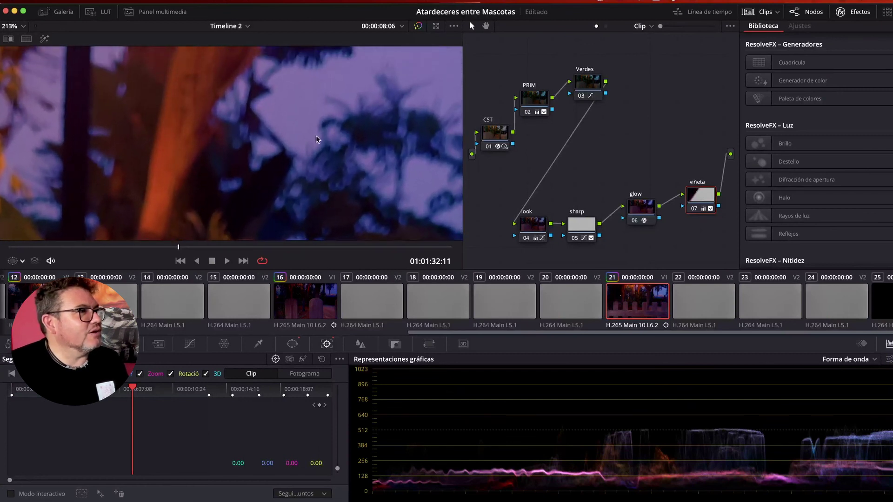
scroll(313, 135, up, 3)
drag(334, 112, 241, 222)
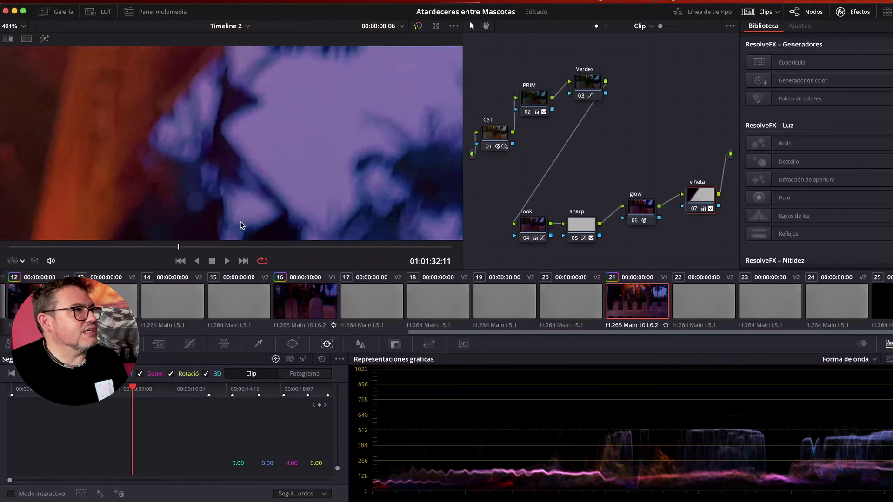
scroll(293, 140, up, 1)
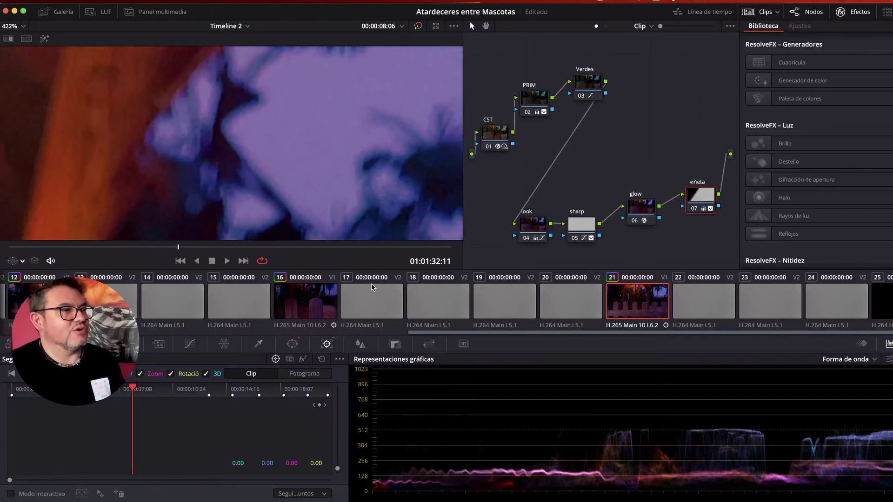
Step: View clips 17 and 16 at the same magnification and return to clip 21 at 01:01:28:20
click(371, 299)
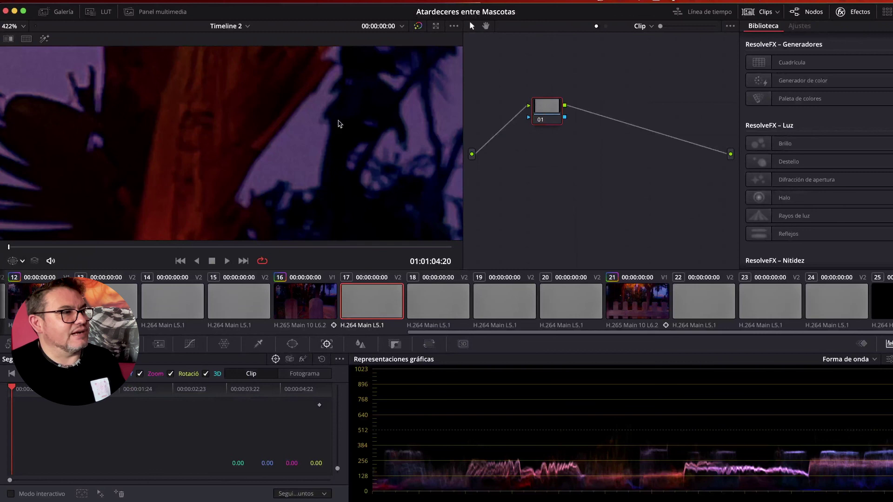
click(312, 301)
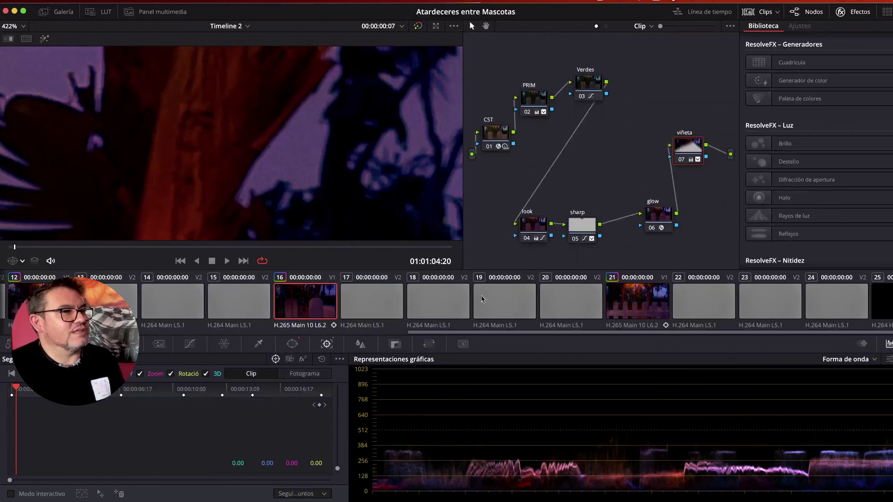
click(639, 309)
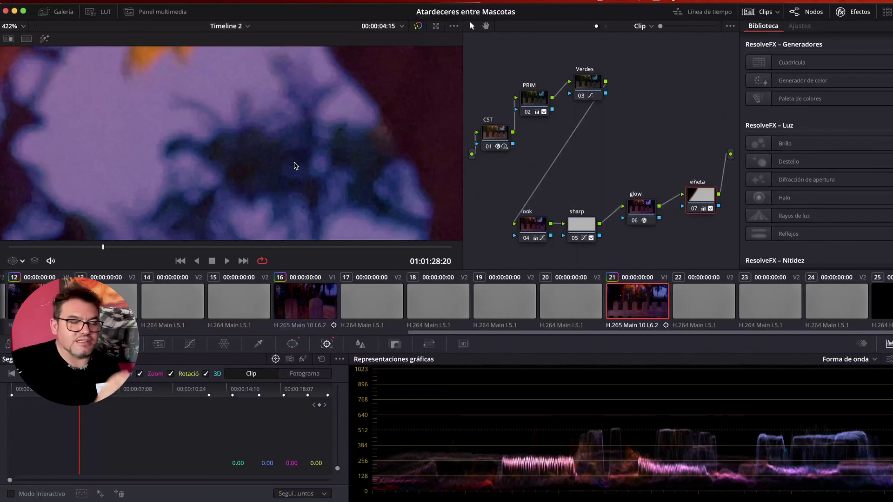
Step: Inspect the sky between the branches of clip 21 in close-up at 01:01:28:20
drag(193, 105, 269, 239)
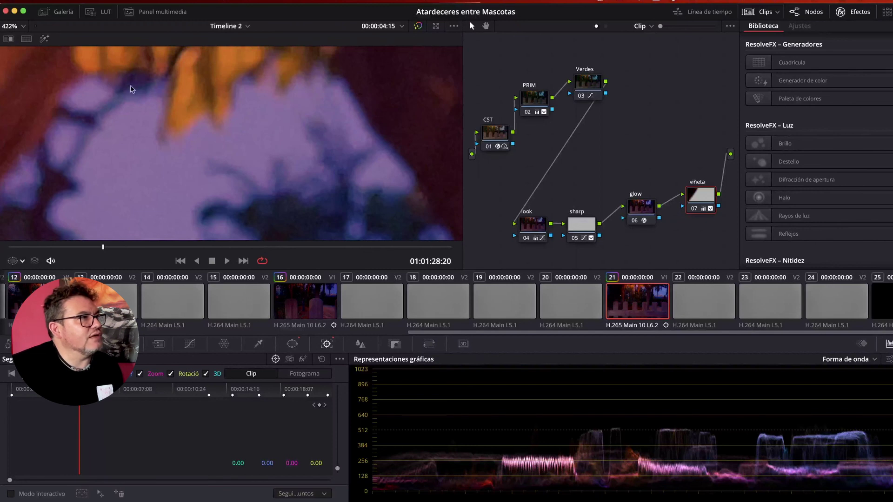
drag(99, 146, 326, 147)
scroll(268, 195, up, 2)
drag(269, 189, 278, 110)
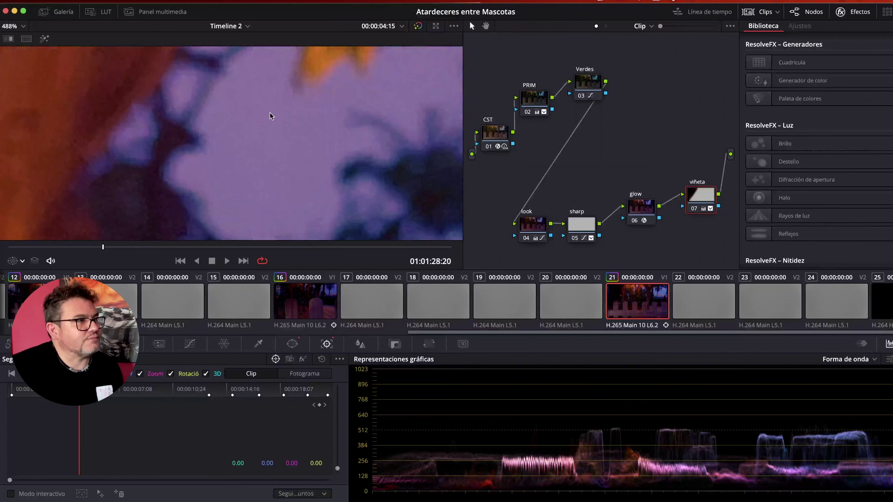
scroll(233, 153, down, 4)
scroll(232, 155, down, 5)
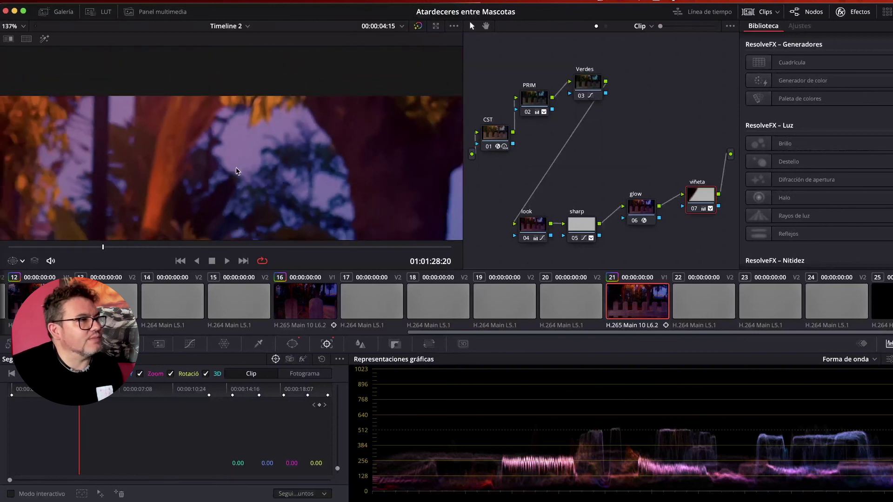
Step: Inspect the orange-lit tree trunk and the surrounding leaves of clip 21 in close-up
scroll(110, 156, up, 2)
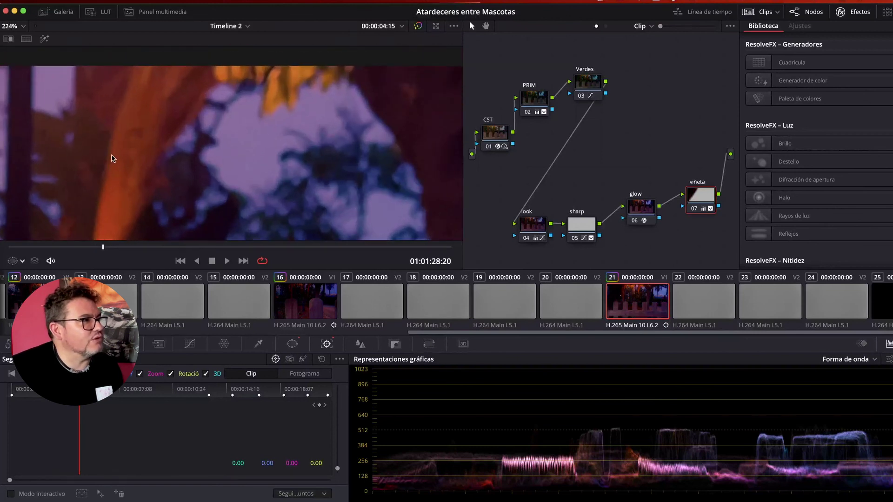
scroll(177, 157, up, 1)
drag(177, 157, 300, 155)
drag(130, 154, 346, 149)
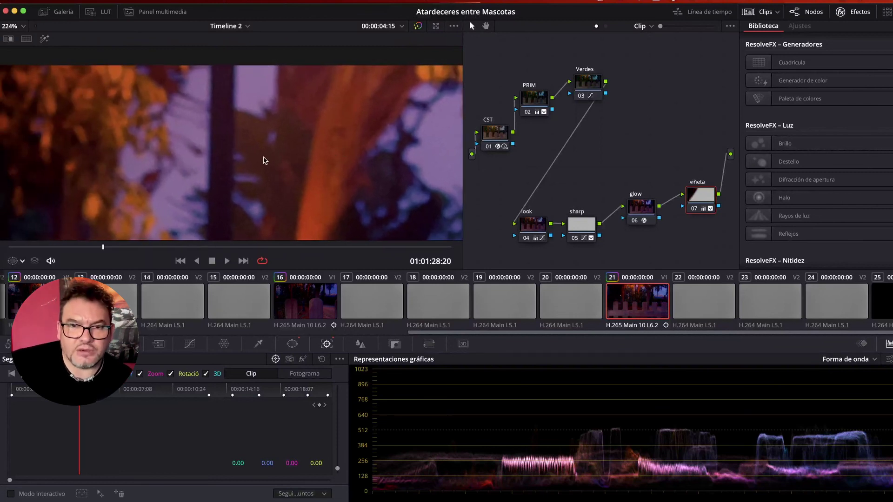
drag(410, 177, 267, 165)
scroll(266, 165, up, 5)
scroll(266, 164, down, 10)
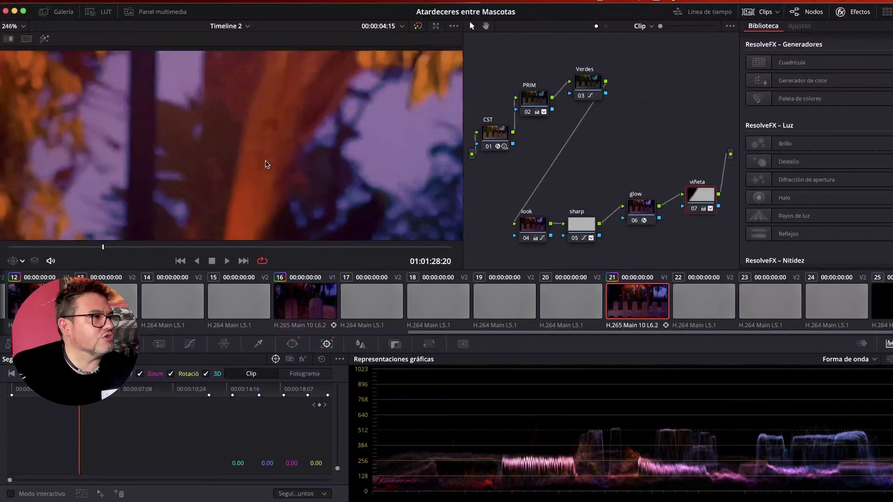
Step: Examine the dark central trunk and the blue sky beside the palm in close-up, and return to the whole frame
scroll(266, 164, down, 5)
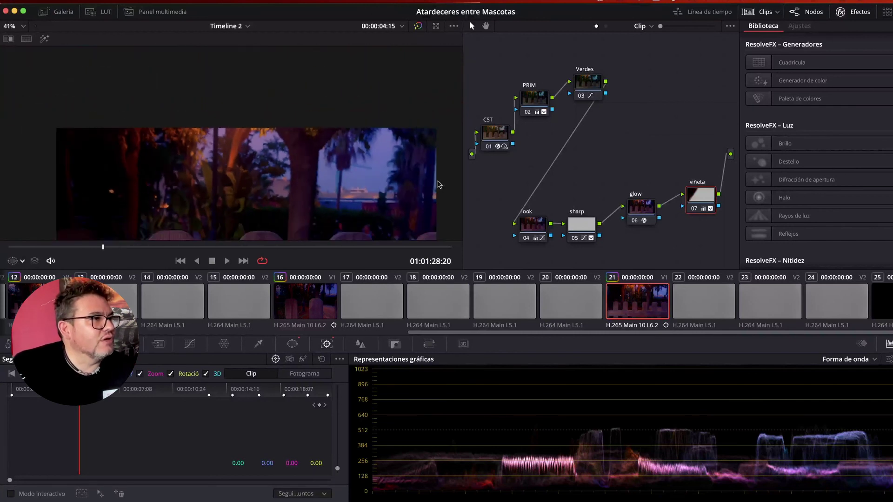
scroll(361, 201, up, 2)
scroll(424, 208, up, 3)
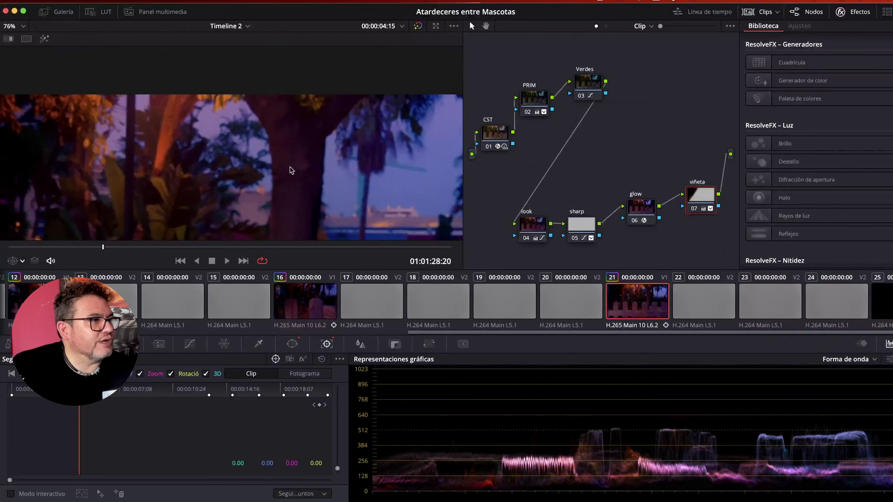
scroll(423, 211, up, 3)
scroll(205, 96, up, 3)
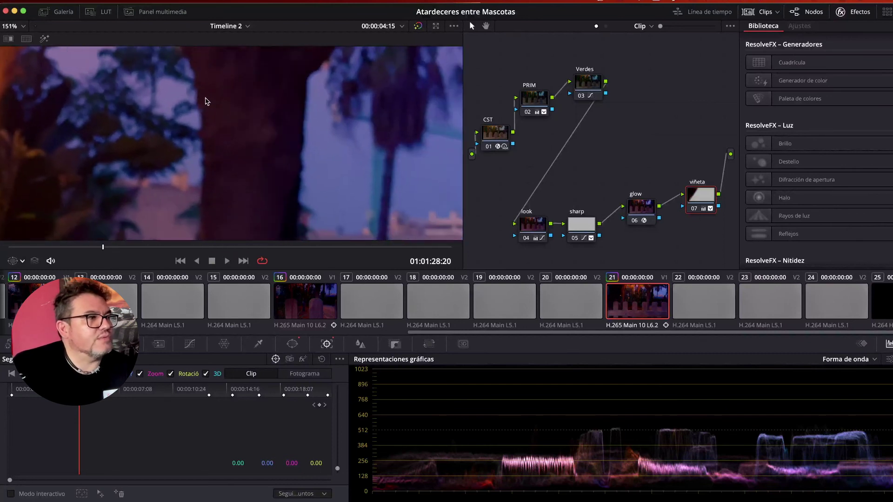
scroll(377, 156, up, 1)
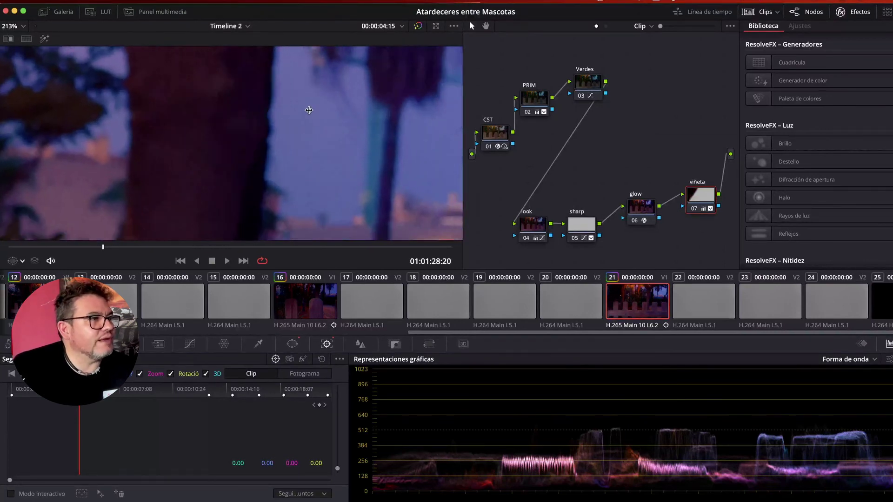
scroll(409, 216, up, 1)
drag(408, 215, 307, 56)
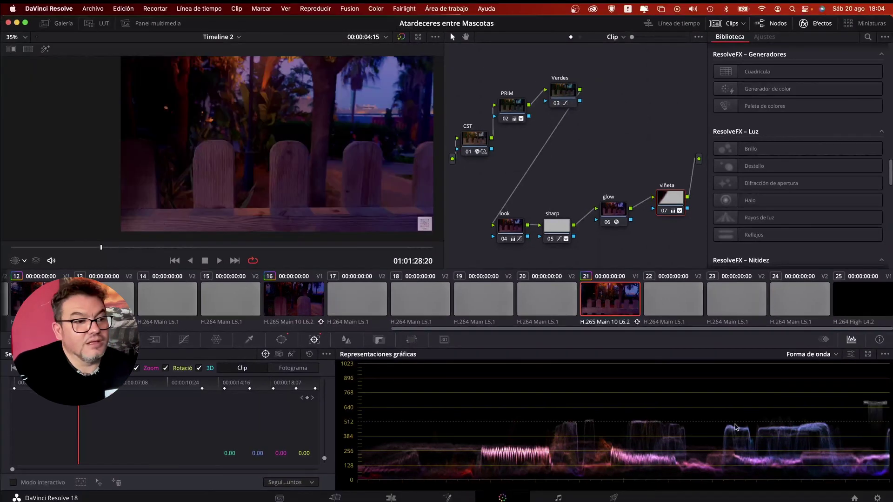
Step: Open the Deliver page for Timeline 2 and look over the render presets and Custom Export settings
click(614, 498)
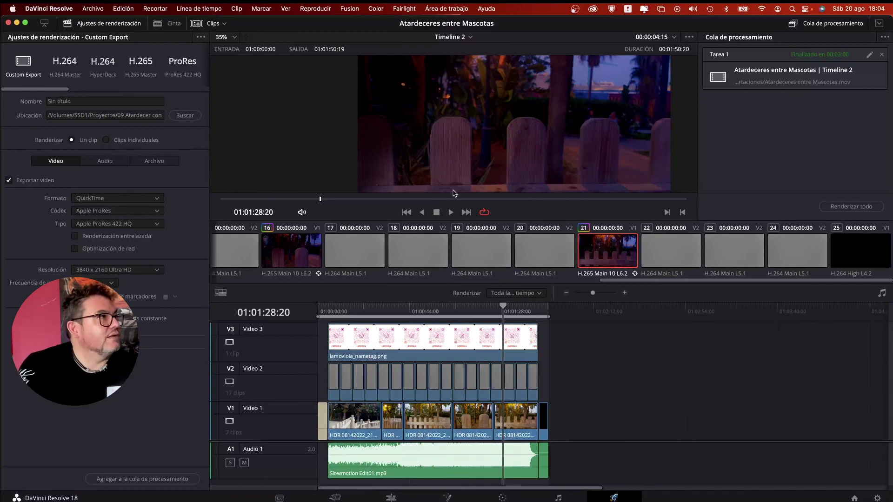
click(201, 38)
click(199, 38)
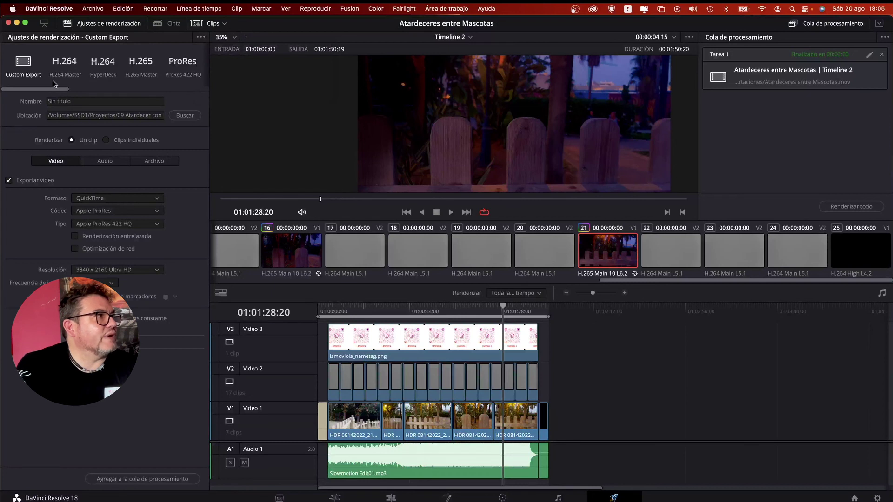
drag(50, 90, 27, 98)
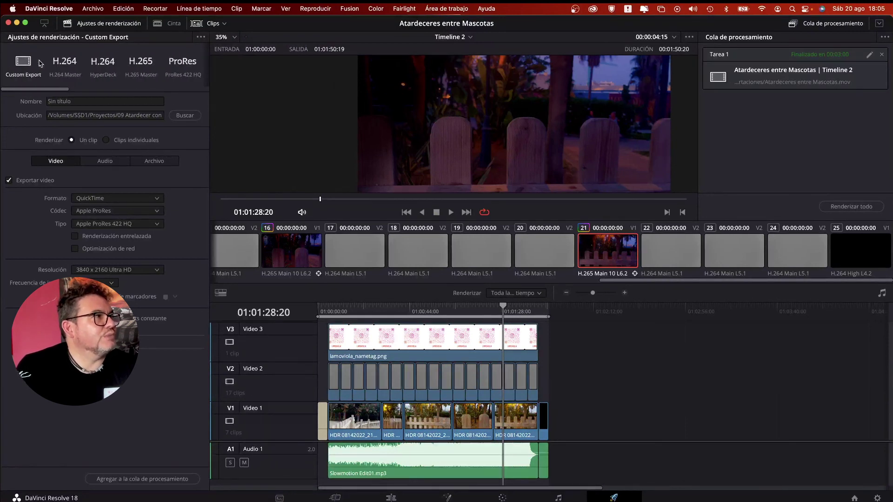